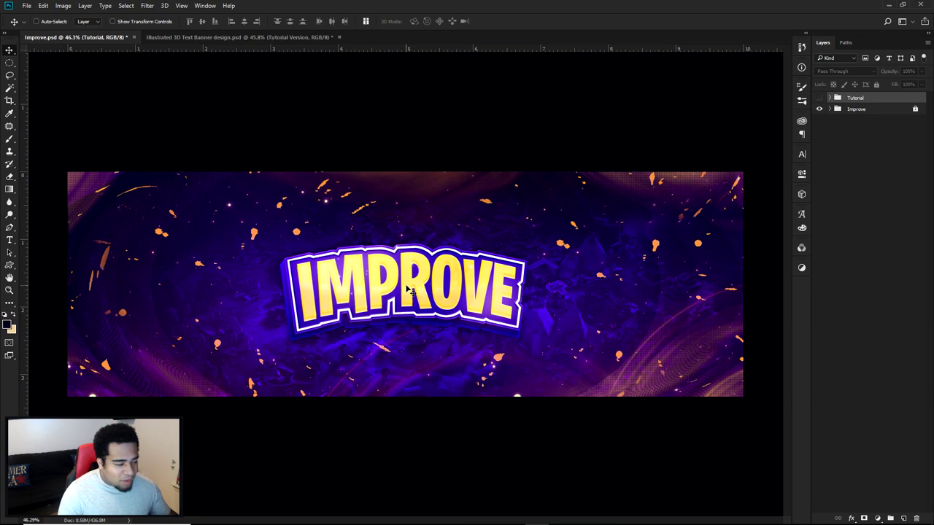
Compare the finished 3D IMPROVE lettering with the plain version by toggling the Tutorial group's visibility, and inspect the finished text up close.
scroll(407, 288, "up", 3)
scroll(408, 288, "down", 6)
scroll(341, 281, "up", 1)
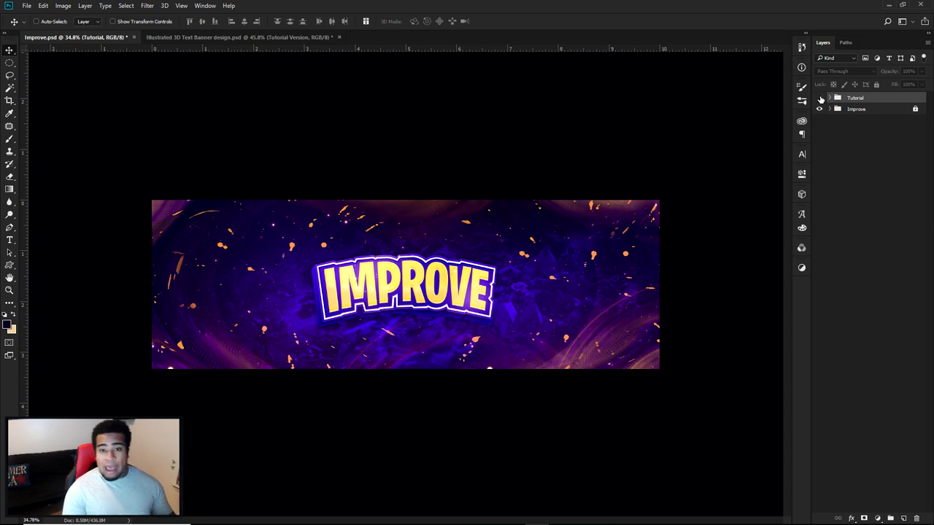
left_click(819, 98)
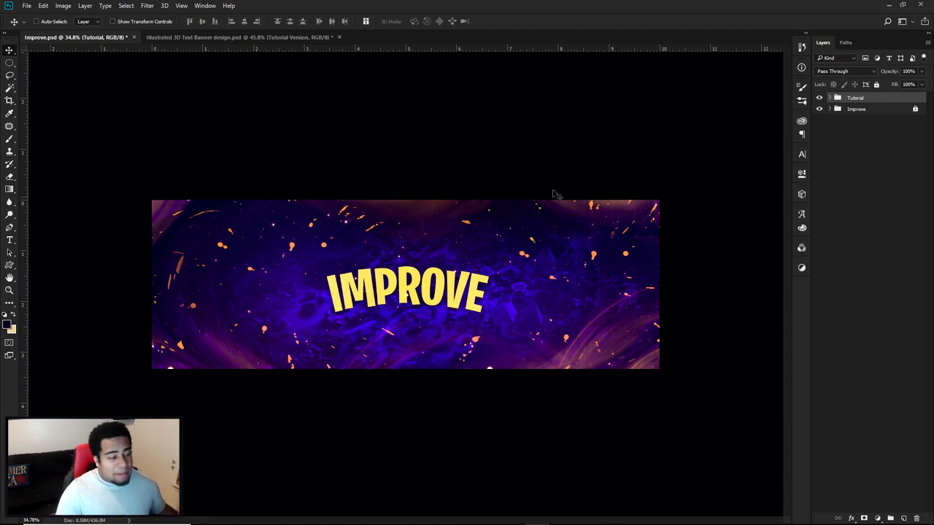
left_click(819, 98)
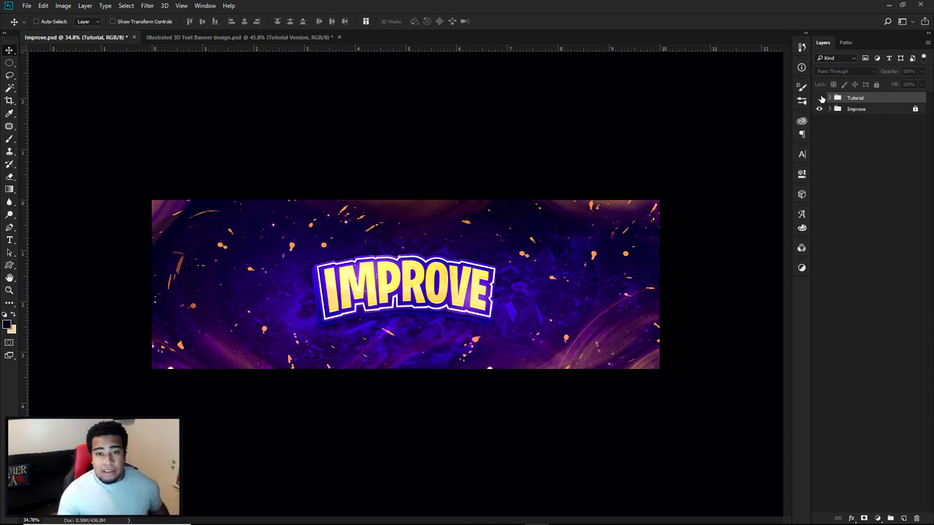
left_click(820, 98)
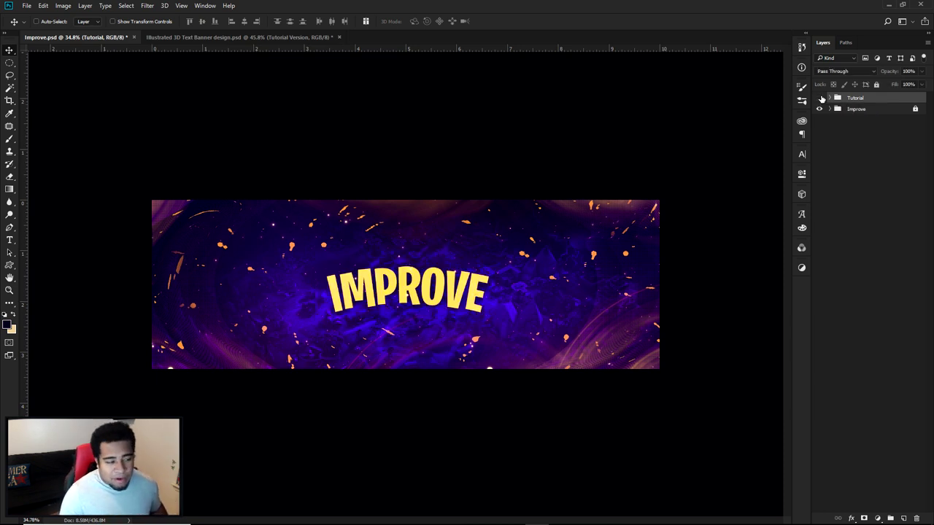
left_click(820, 98)
left_click(820, 98)
left_click(821, 98)
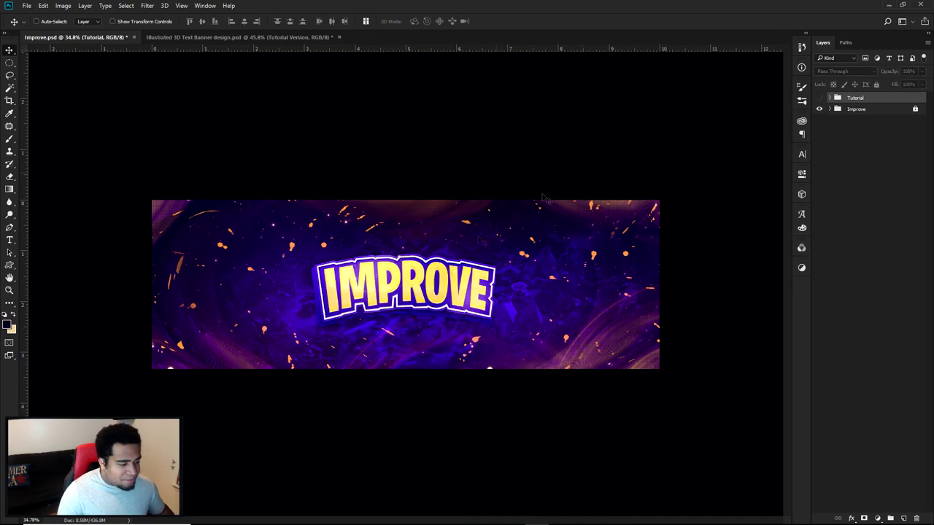
scroll(426, 295, "up", 5)
left_click_drag(553, 301, 570, 236)
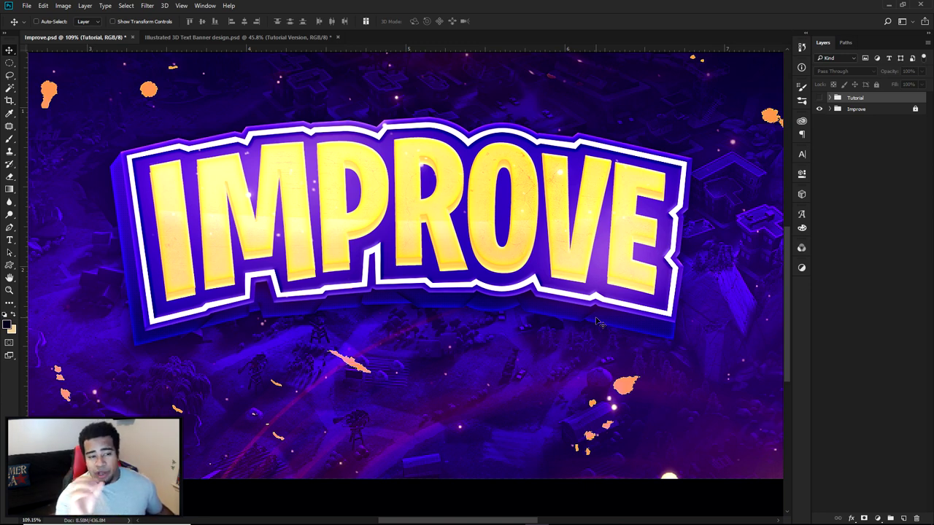
double_click(882, 99)
left_click(537, 132)
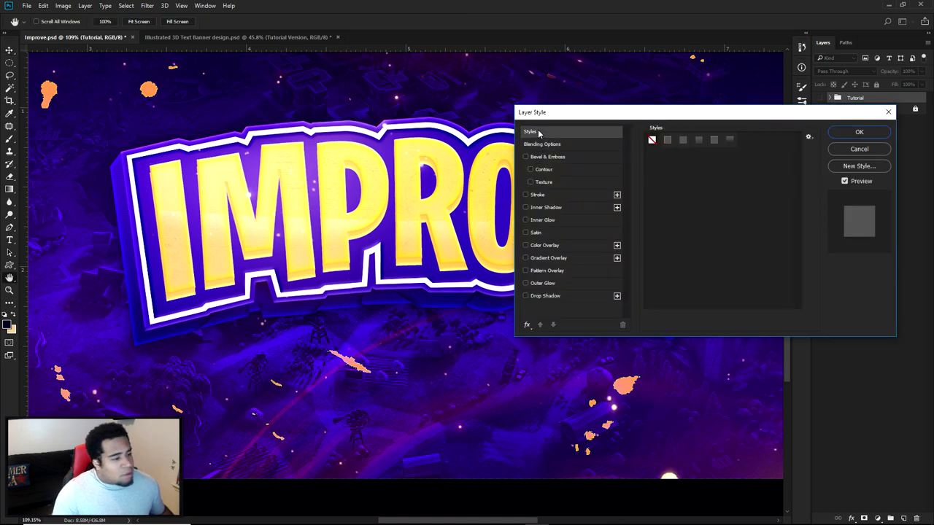
left_click(850, 151)
key("v")
Examine the 3D GAMING lettering in the Illustrated 3D Text Banner design document and compare it with the IMPROVE lettering in Improve.psd.
left_click(225, 38)
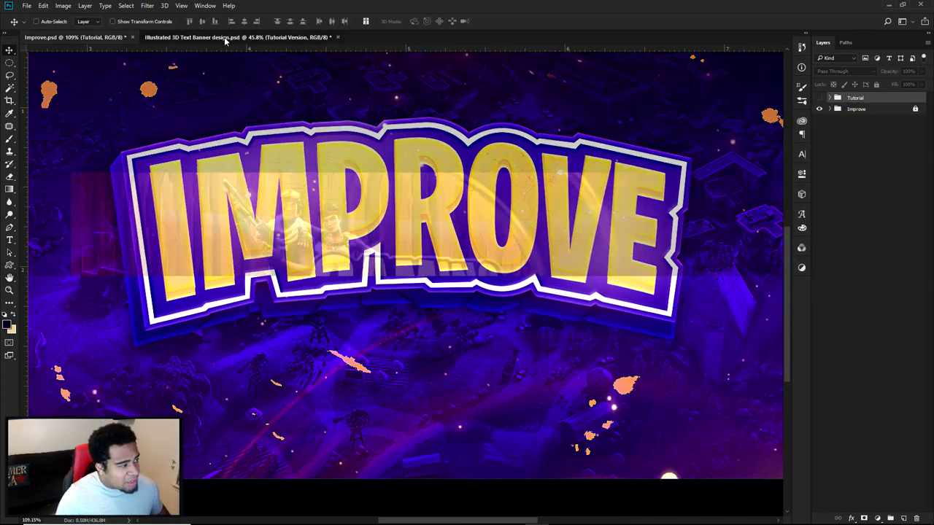
scroll(387, 248, "up", 6)
left_click_drag(526, 341, 487, 268)
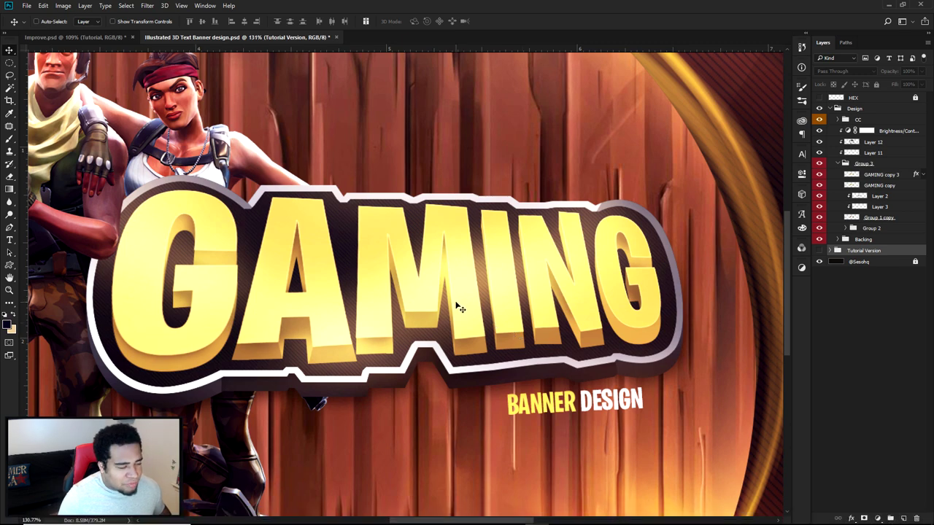
left_click_drag(475, 345, 521, 314)
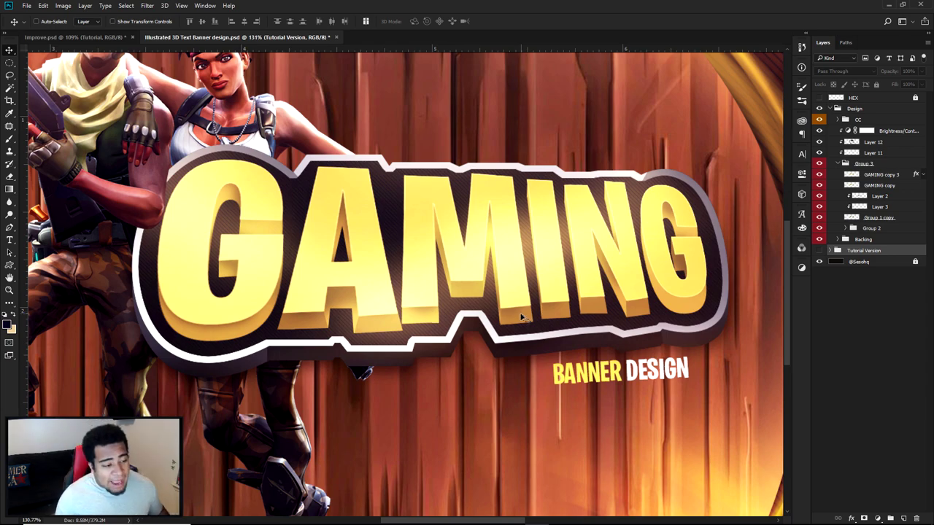
scroll(523, 317, "up", 3)
scroll(522, 321, "down", 5)
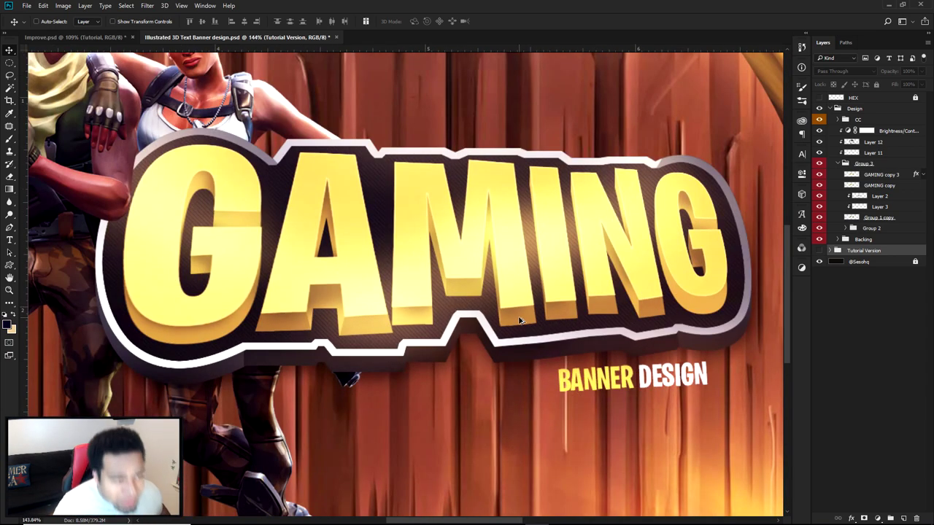
scroll(566, 337, "up", 2)
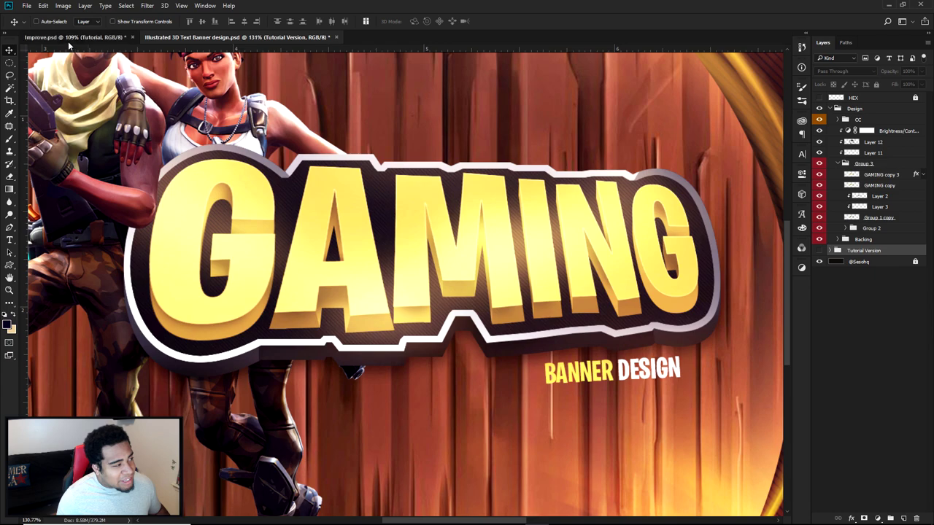
key("ctrl+Tab")
scroll(417, 224, "down", 2)
scroll(417, 227, "down", 1)
scroll(446, 227, "up", 1)
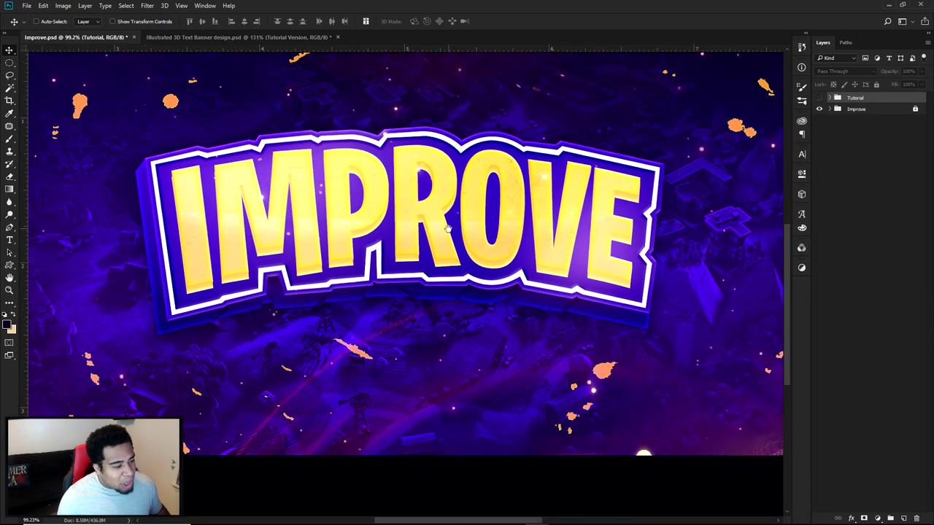
left_click_drag(450, 229, 459, 256)
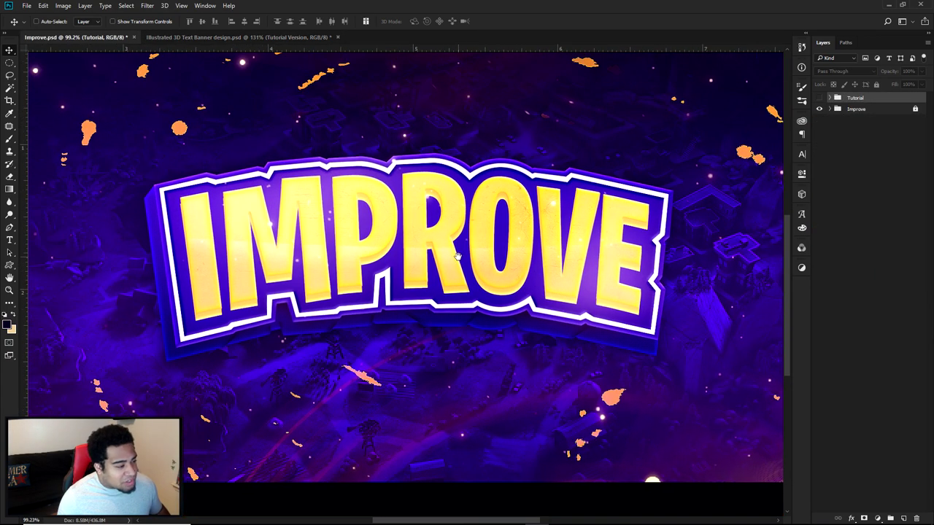
Close the Illustrated 3D Text Banner design document.
left_click(234, 38)
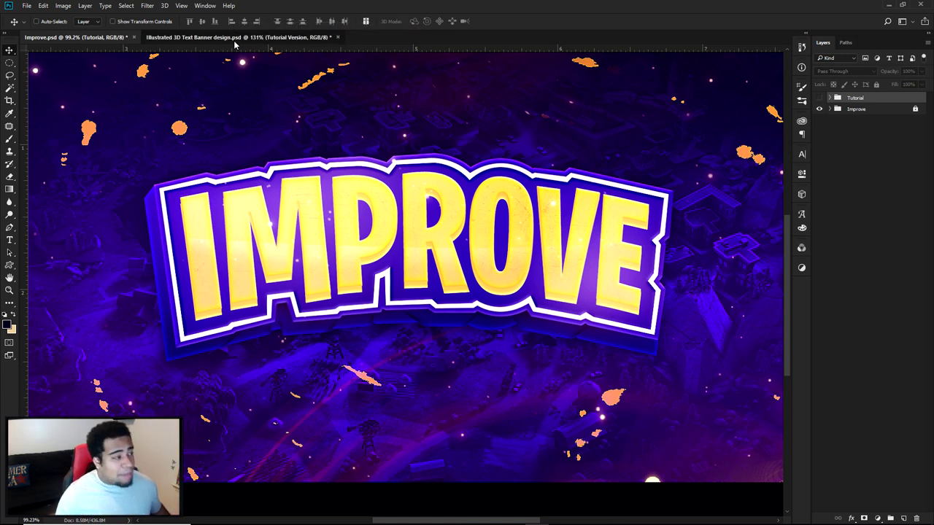
left_click(338, 37)
left_click(474, 205)
Show the Tutorial group in place of the Improve group and hide the IMPROVE text layer inside it.
scroll(467, 209, "down", 8)
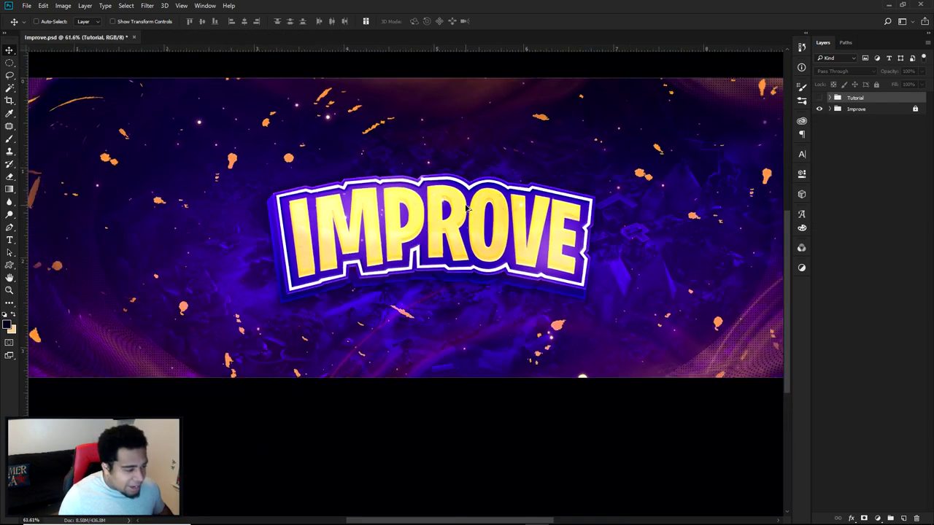
scroll(467, 208, "up", 1)
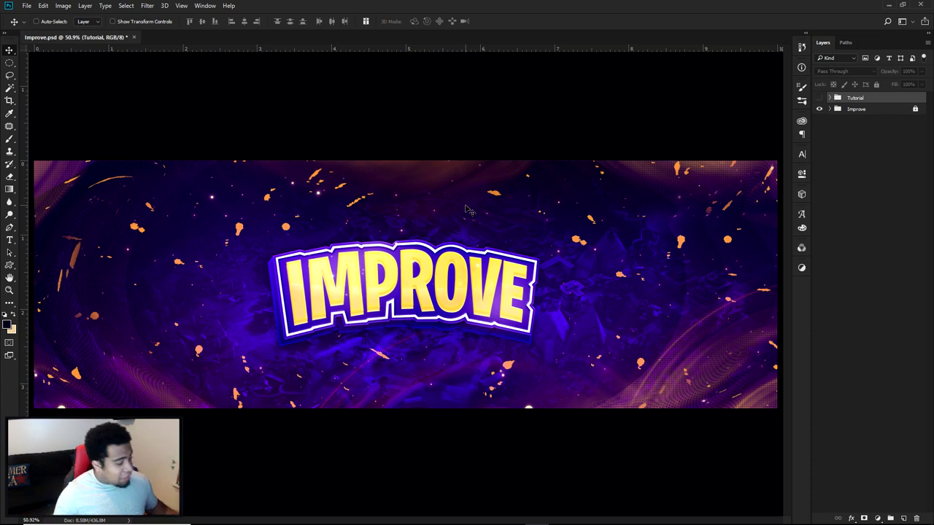
scroll(467, 211, "down", 2)
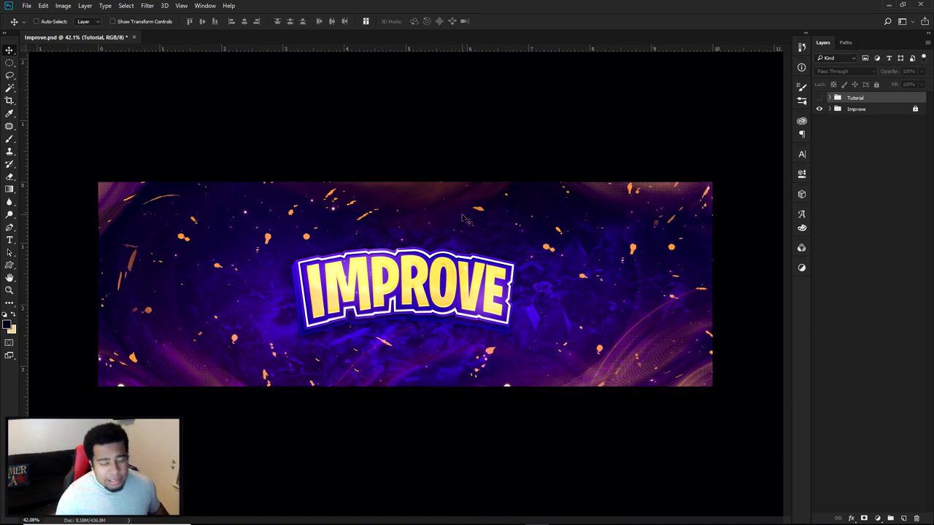
scroll(464, 217, "up", 2)
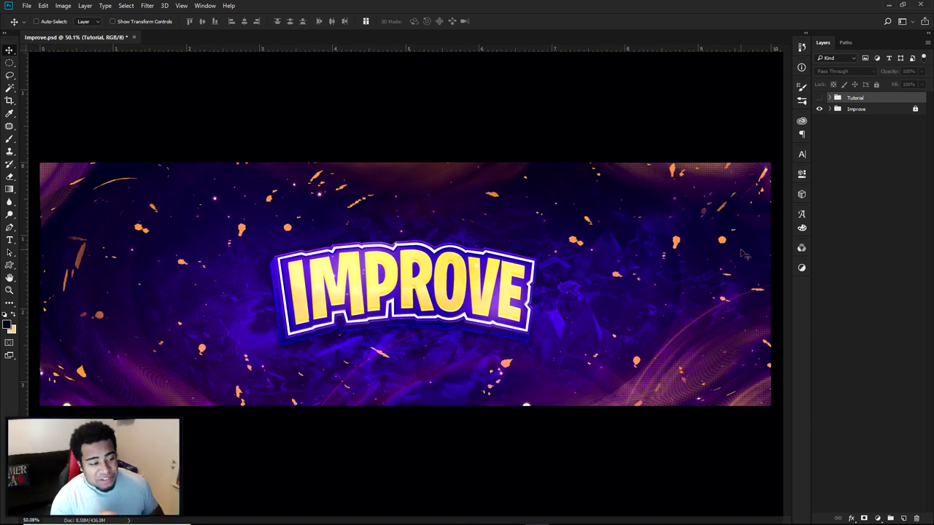
left_click(818, 109)
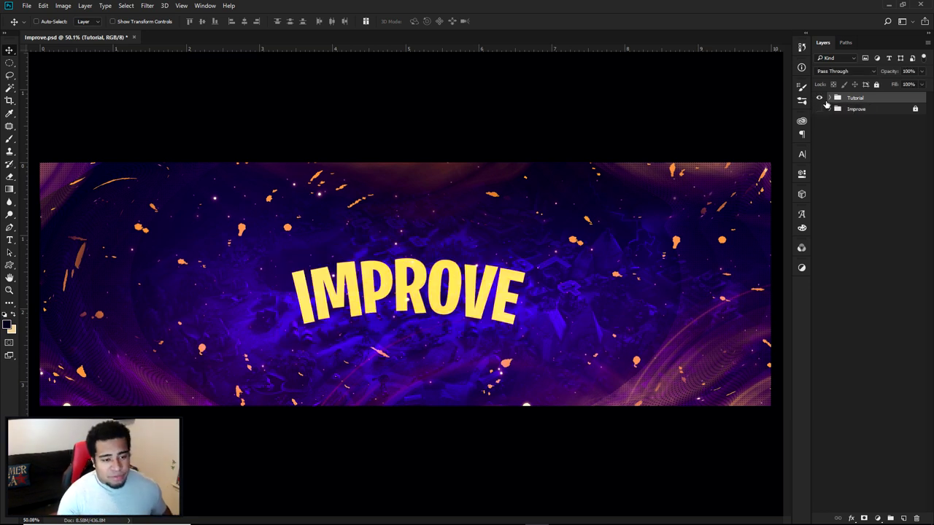
left_click(830, 98)
left_click(858, 143)
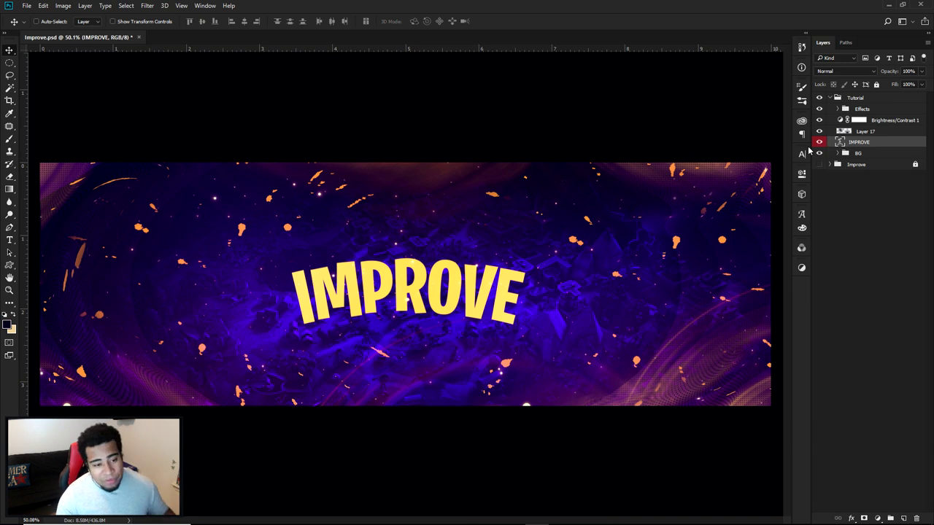
left_click(819, 142)
Add the text IMRPOVE near the banner's centre in yellow Burbank Big Condensed Bold at 30 pt.
key("t")
left_click(392, 283)
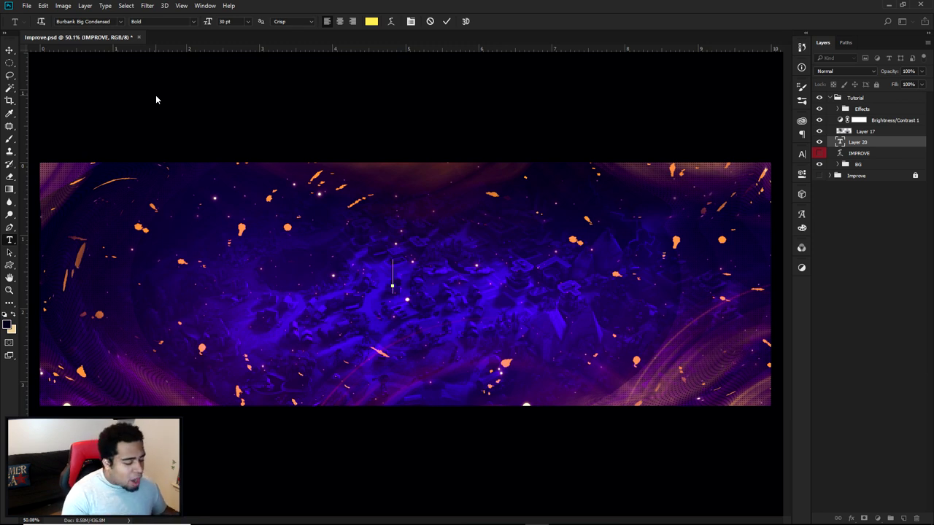
type("jM")
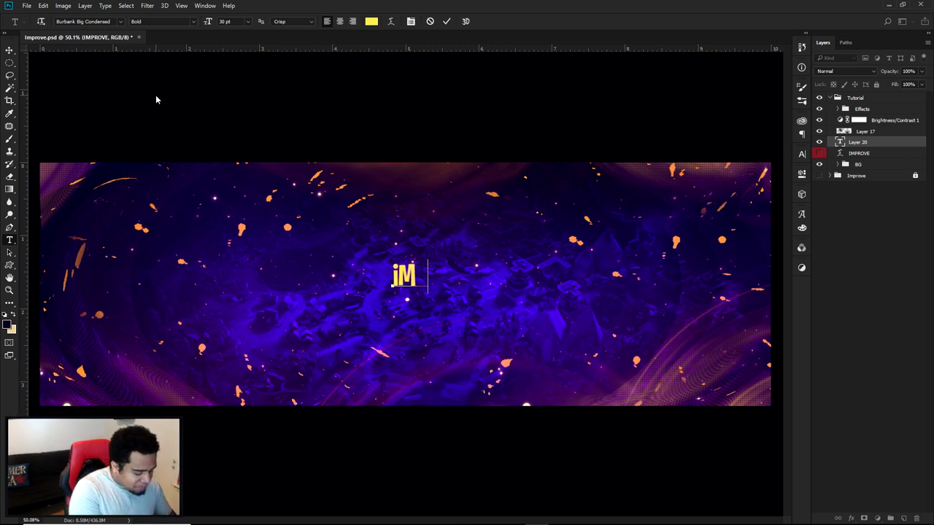
key("BackSpace")
key("BackSpace")
type("IMRPOVE")
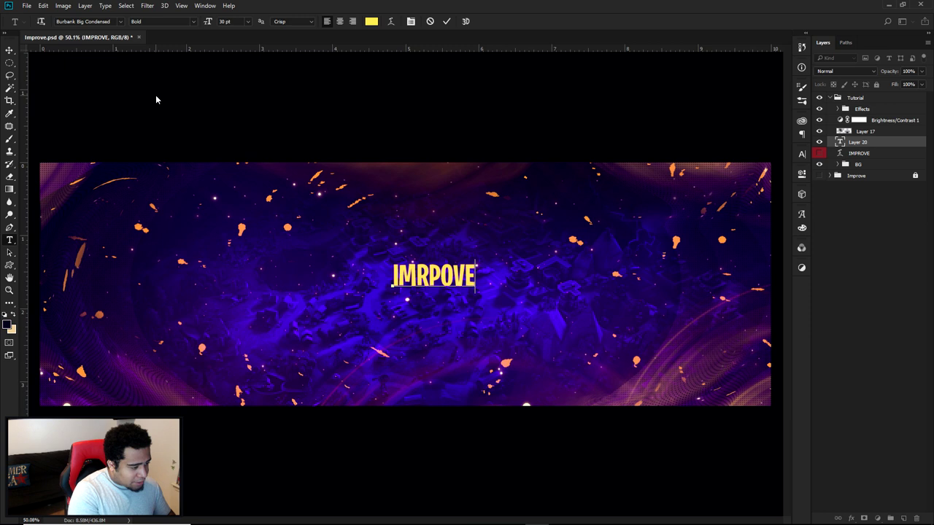
left_click(11, 52)
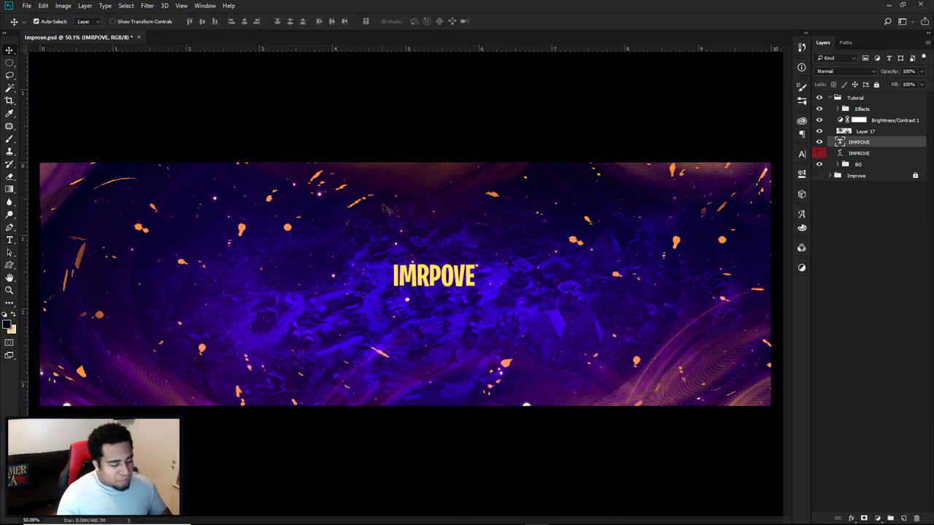
Scale the IMRPOVE text to about 2.5 times its size at the banner's centre and leave free transform active.
key("ctrl+t")
left_click_drag(472, 259, 527, 238)
key("Return")
left_click_drag(508, 286, 491, 299)
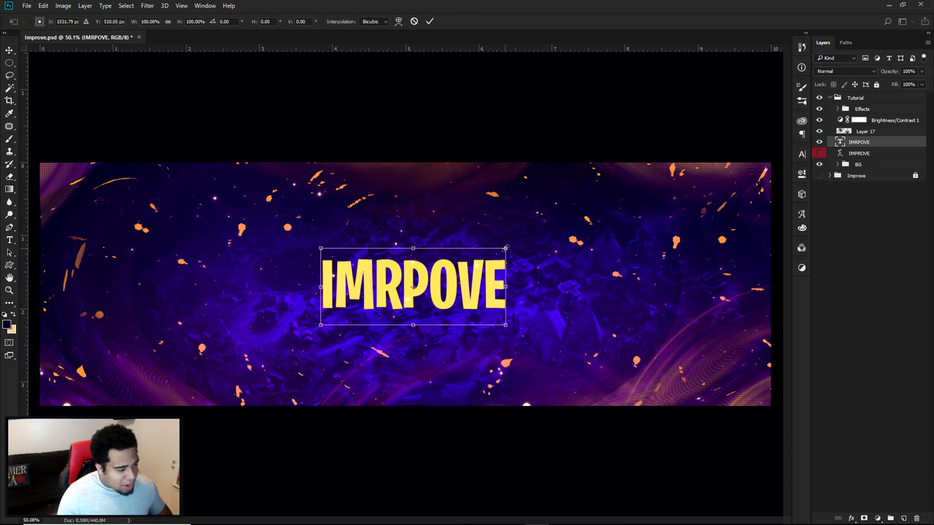
left_click_drag(506, 248, 517, 244)
key("Return")
left_click_drag(468, 300, 471, 302)
key("ctrl+t")
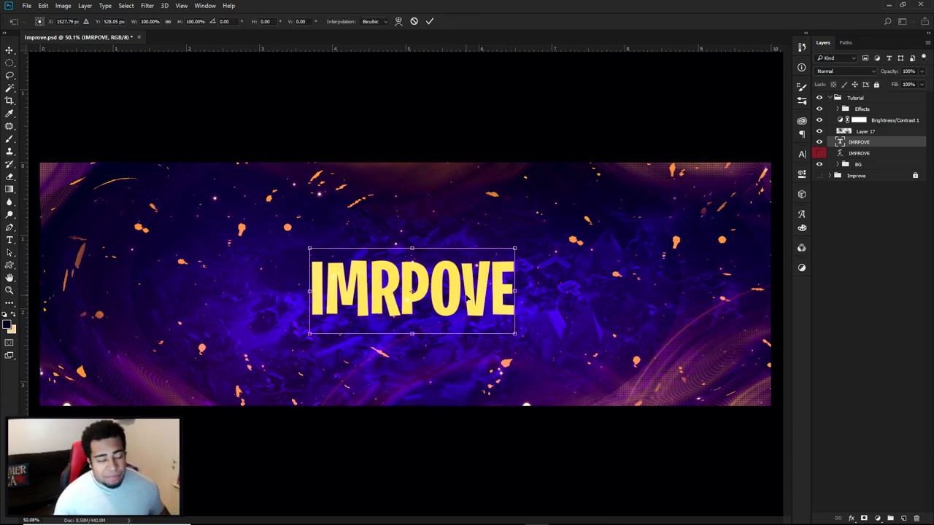
Try to skew the IMRPOVE text by its upper-right corner.
right_click(466, 297)
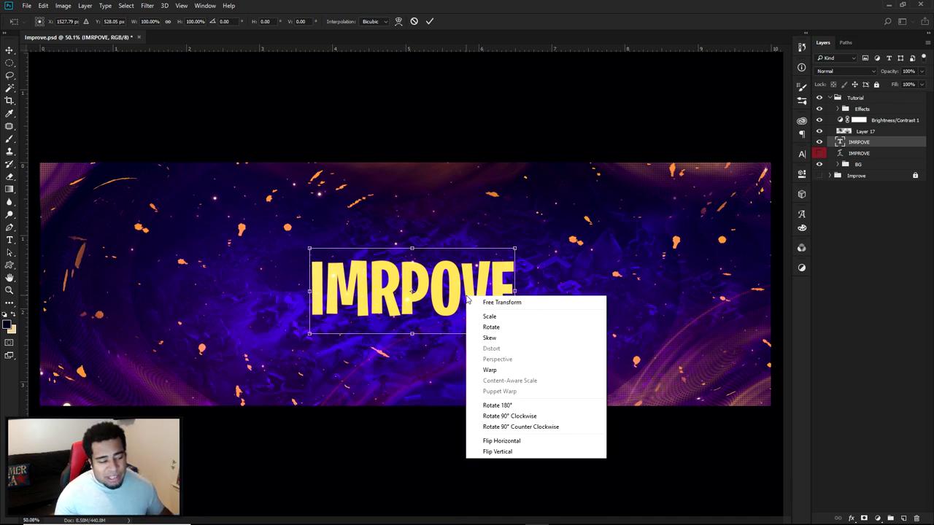
left_click(500, 339)
mouse_move(514, 249)
left_mouse_down()
mouse_move(538, 249)
mouse_move(516, 255)
left_mouse_up()
key("ctrl+z")
right_click(490, 280)
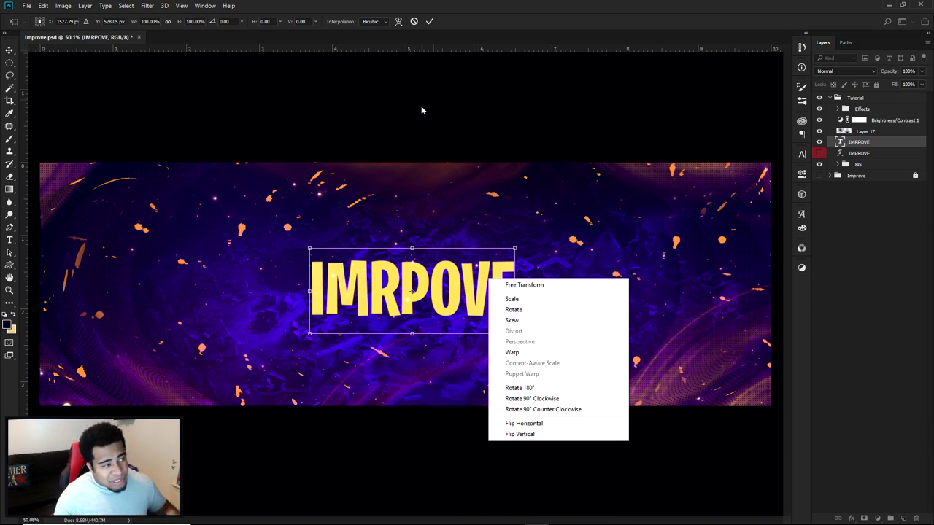
Switch the IMRPOVE text to warp mode and apply an Arc warp with a 15.2% bend.
left_click(399, 24)
left_click(399, 22)
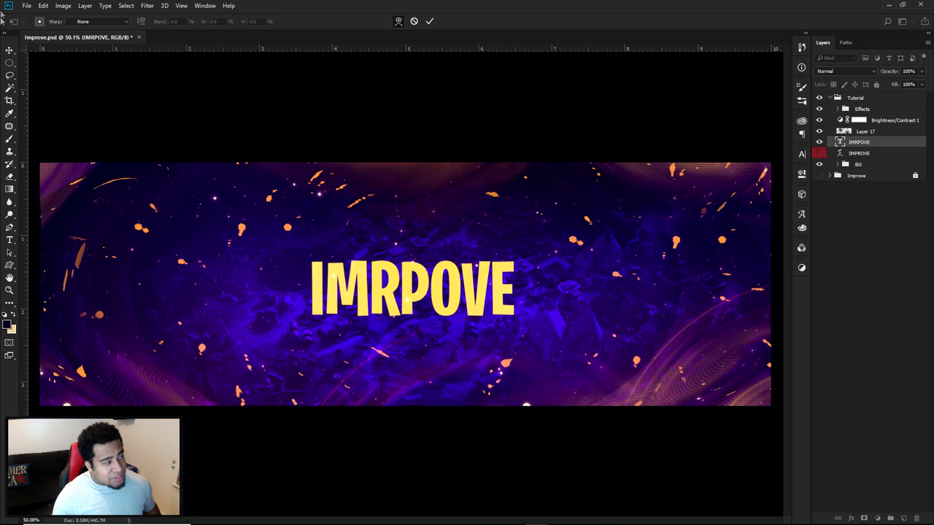
left_click(86, 22)
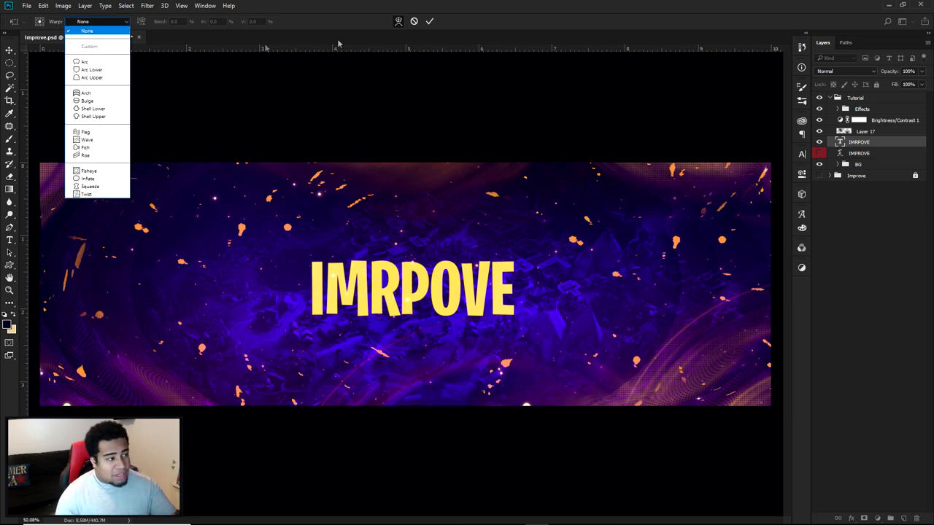
left_click(100, 63)
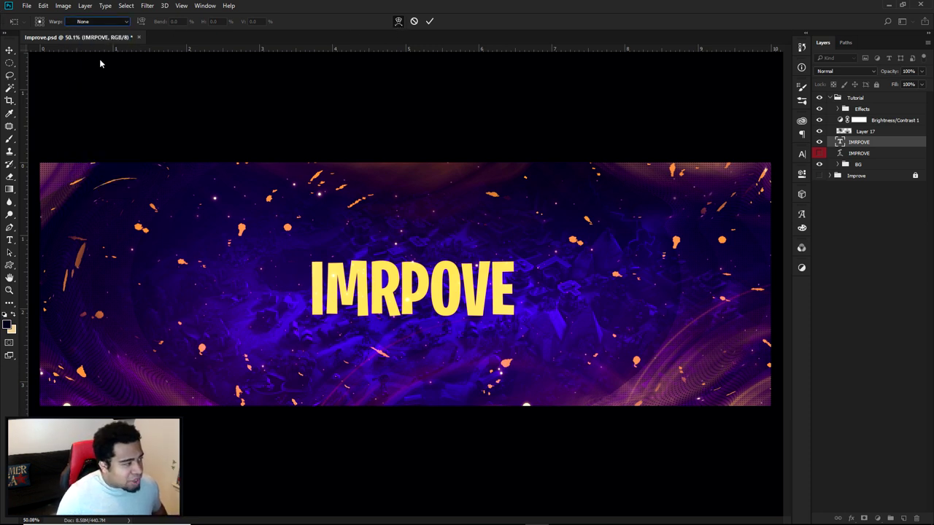
left_click_drag(412, 207, 414, 237)
Change the text's warp style to Bulge with a 14.0% bend.
left_click(99, 21)
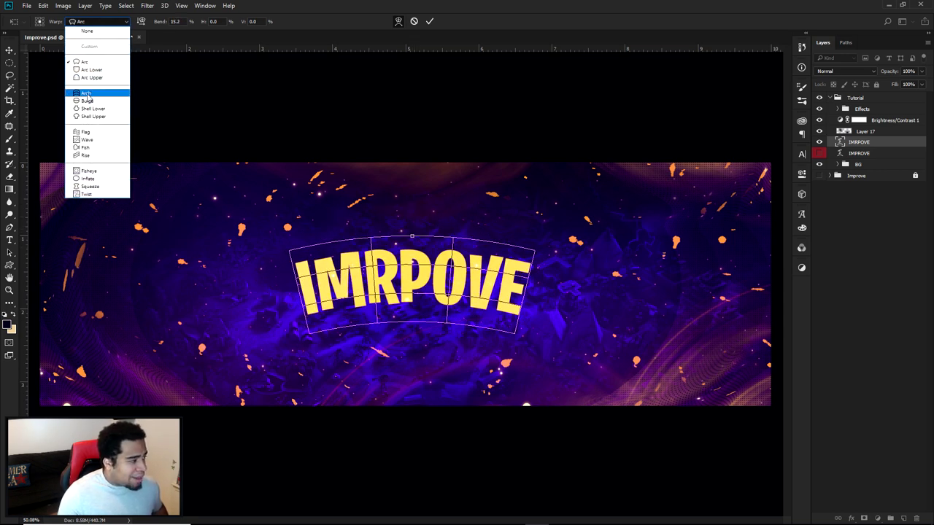
left_click(91, 100)
mouse_move(414, 239)
left_mouse_down()
mouse_move(414, 217)
mouse_move(415, 238)
left_mouse_up()
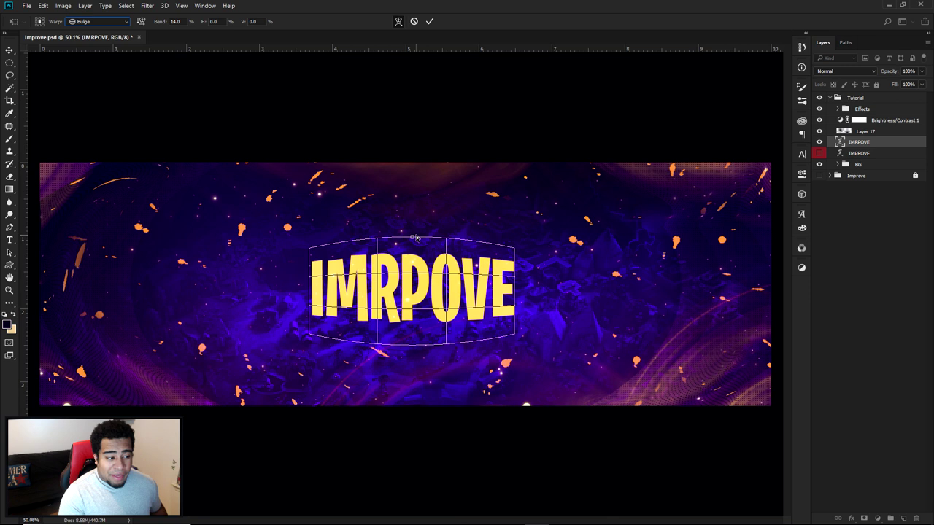
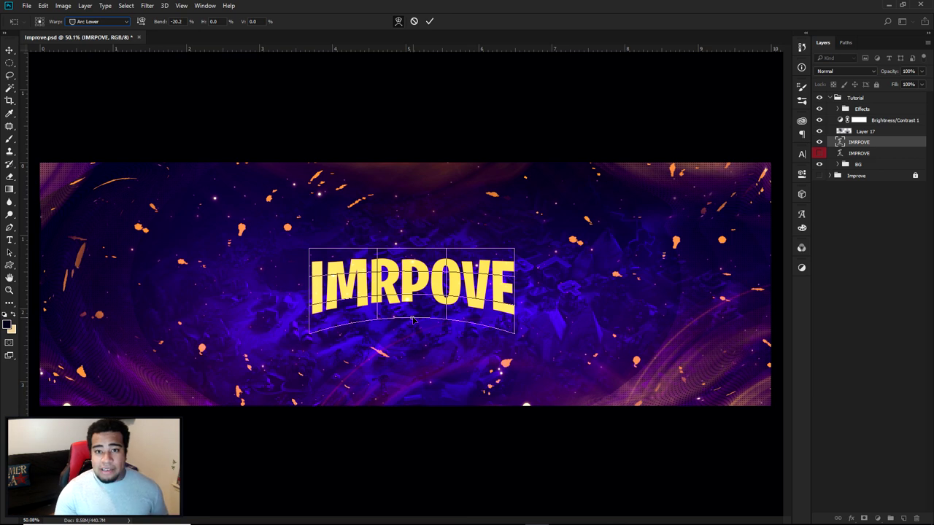
Try an Arc Lower warp with a bend of about -20% on the IMRPOVE text and undo it.
left_click_drag(413, 319, 412, 312)
left_click(429, 21)
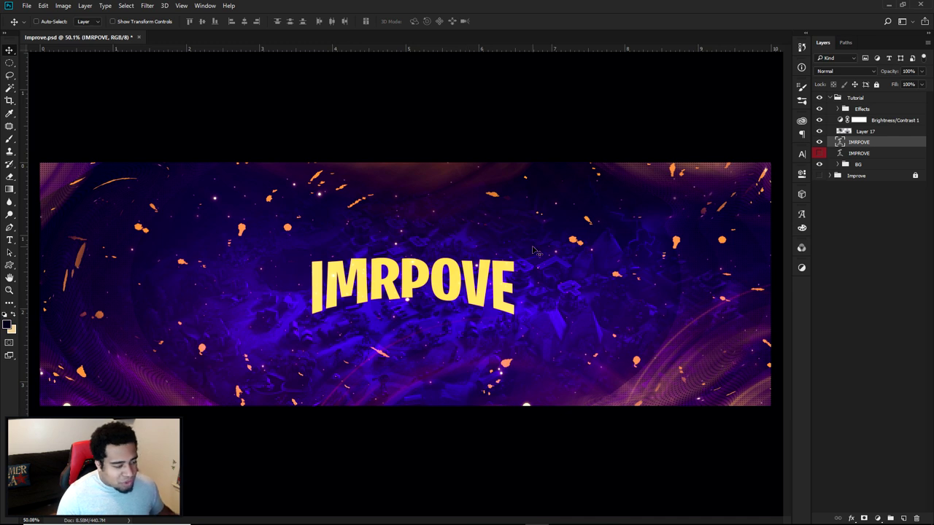
key("ctrl+z")
Warp the IMRPOVE text with an Arc style at an 11.6% bend and shift it slightly down and to the right.
key("ctrl+t")
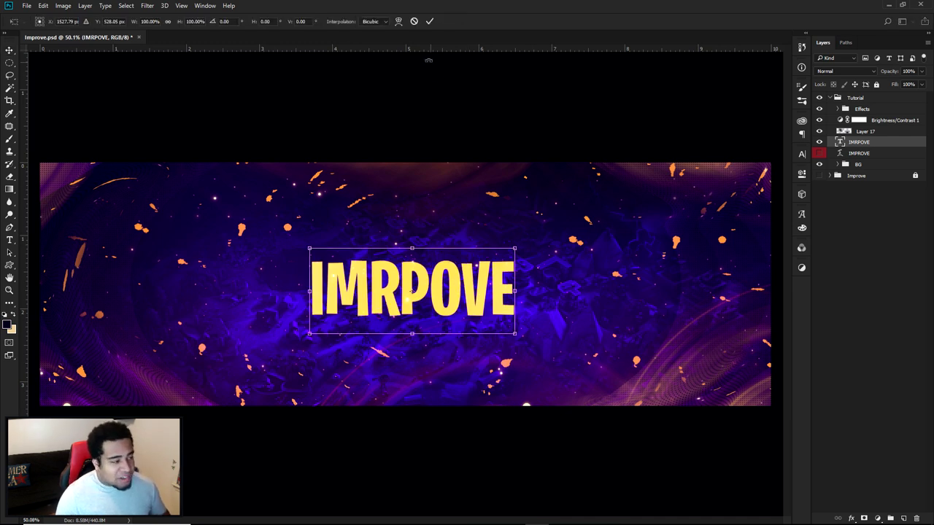
left_click(398, 22)
left_click(120, 22)
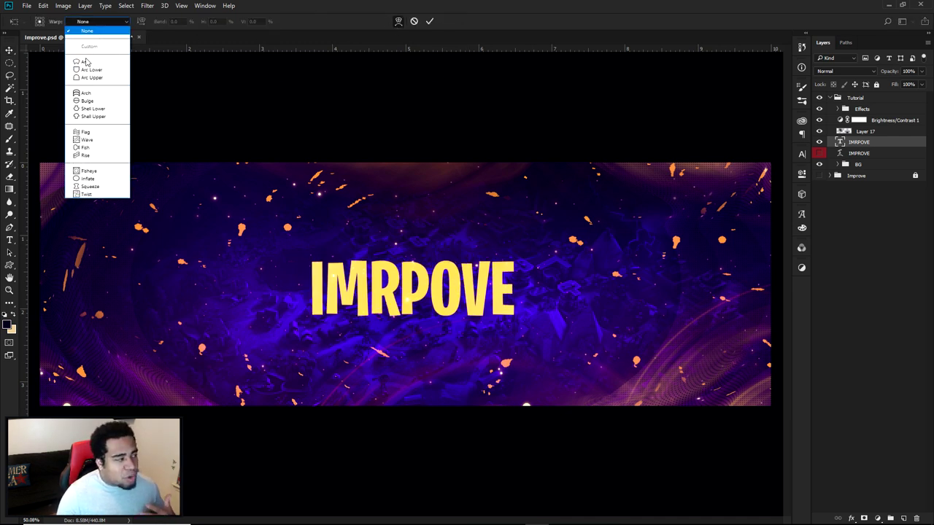
left_click(86, 61)
left_click_drag(413, 209, 415, 241)
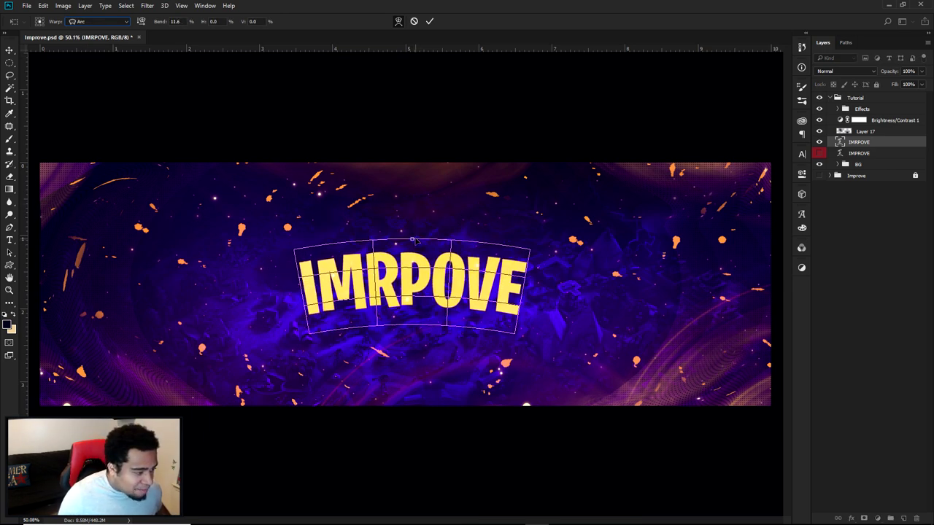
left_click(429, 21)
left_click_drag(470, 229, 478, 232)
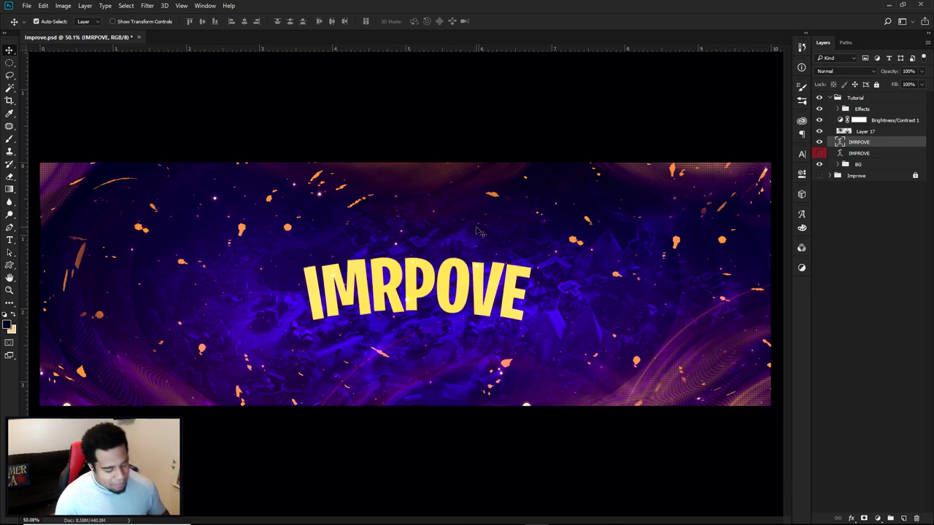
key("ctrl+t")
right_click(497, 298)
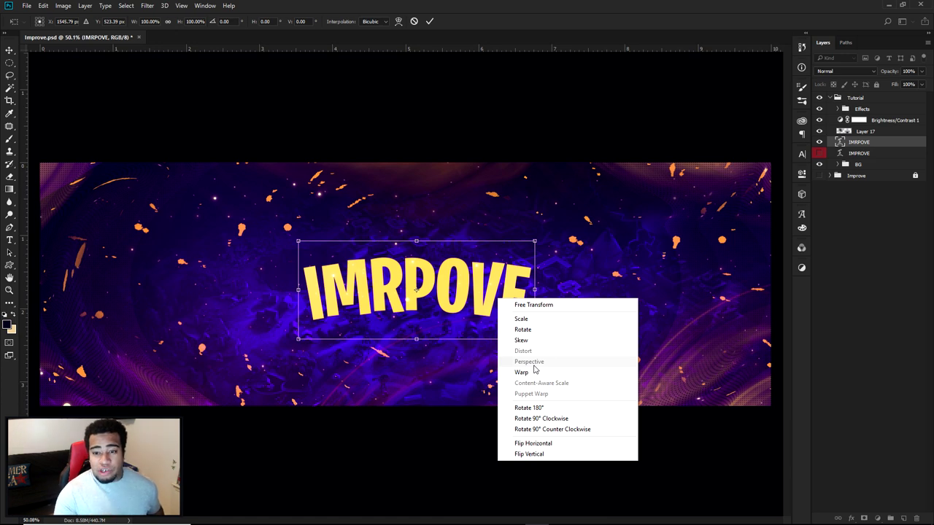
key("Escape")
key("Escape")
Rasterize the IMRPOVE text layer and transform it in perspective so its base flares slightly wider than its top.
right_click(876, 142)
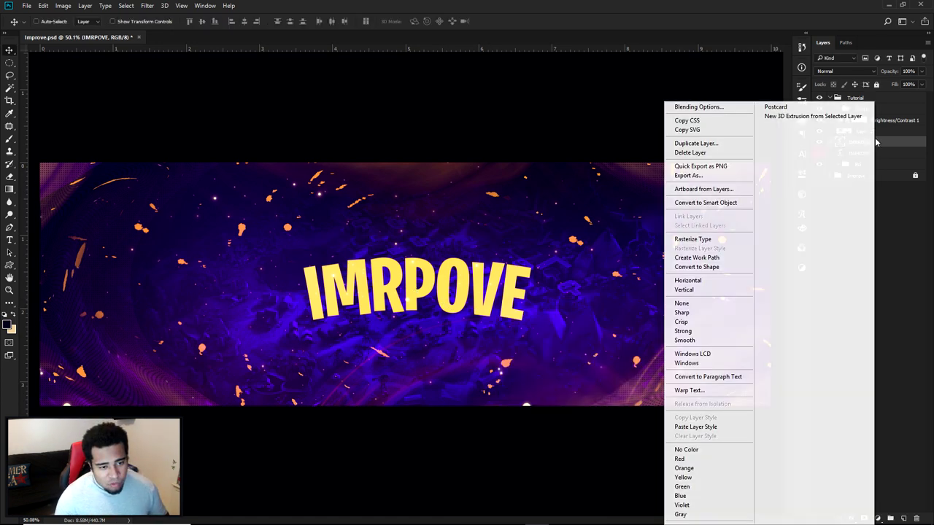
left_click(693, 239)
key("ctrl+t")
right_click(507, 277)
left_click(537, 338)
left_click_drag(530, 321, 538, 321)
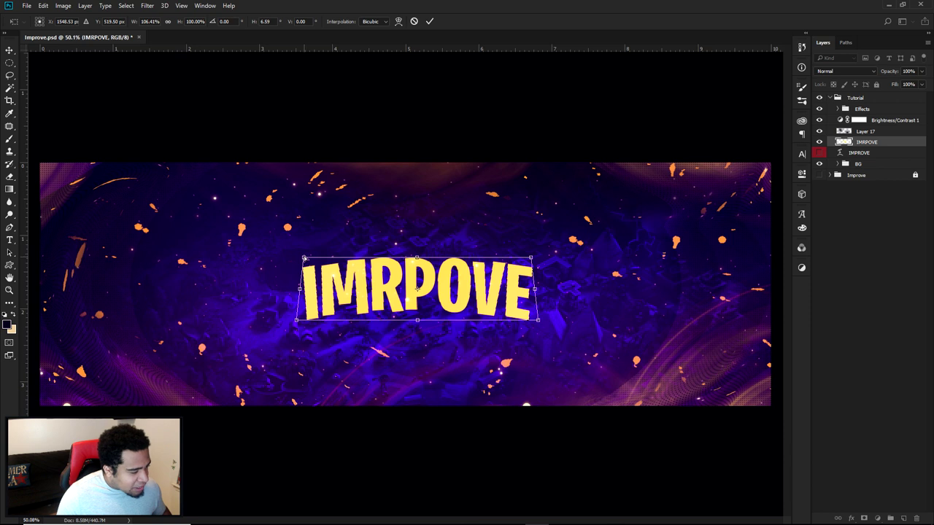
left_click_drag(305, 258, 304, 257)
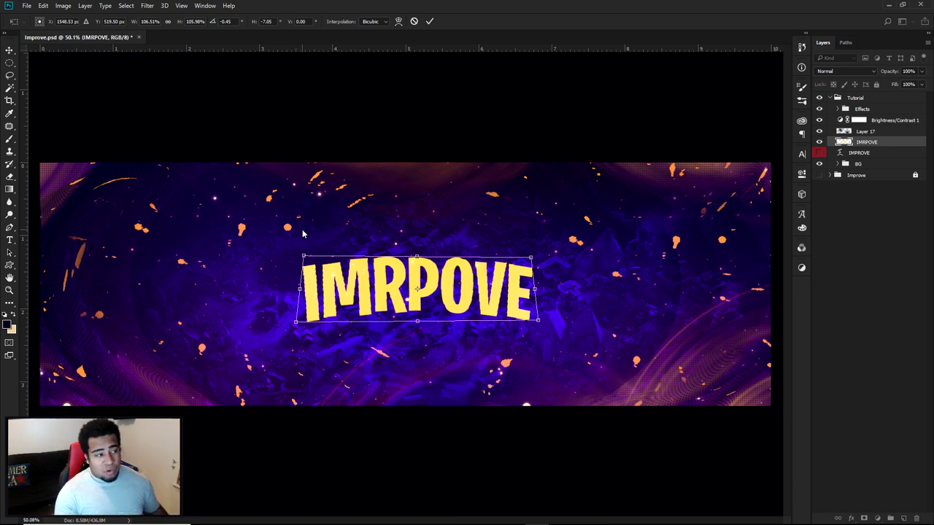
left_click(429, 21)
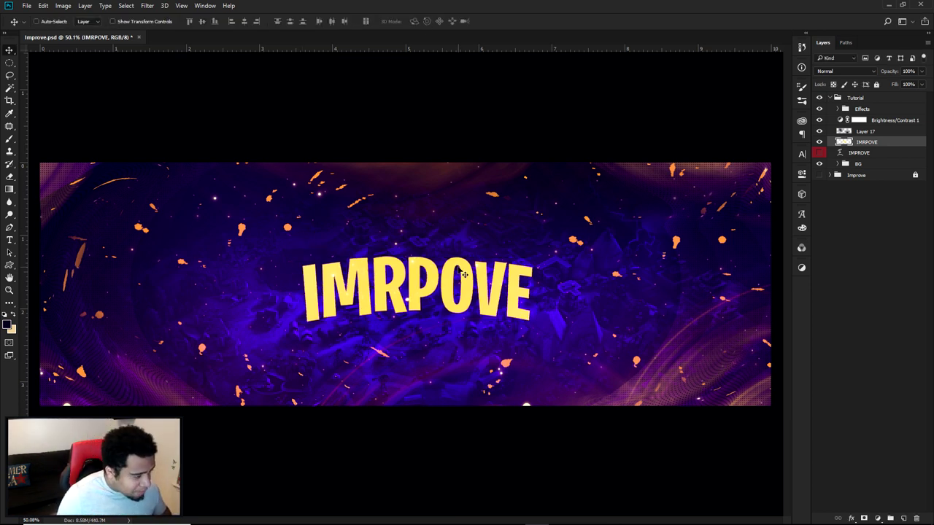
Nudge the IMRPOVE lettering slightly left to refine its placement on the banner.
left_click_drag(464, 273, 461, 276)
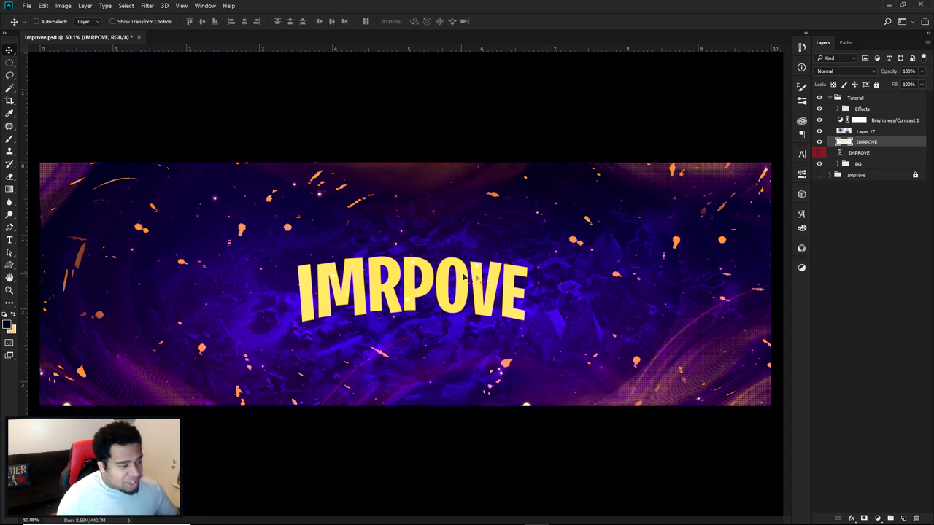
scroll(490, 275, "down", 5)
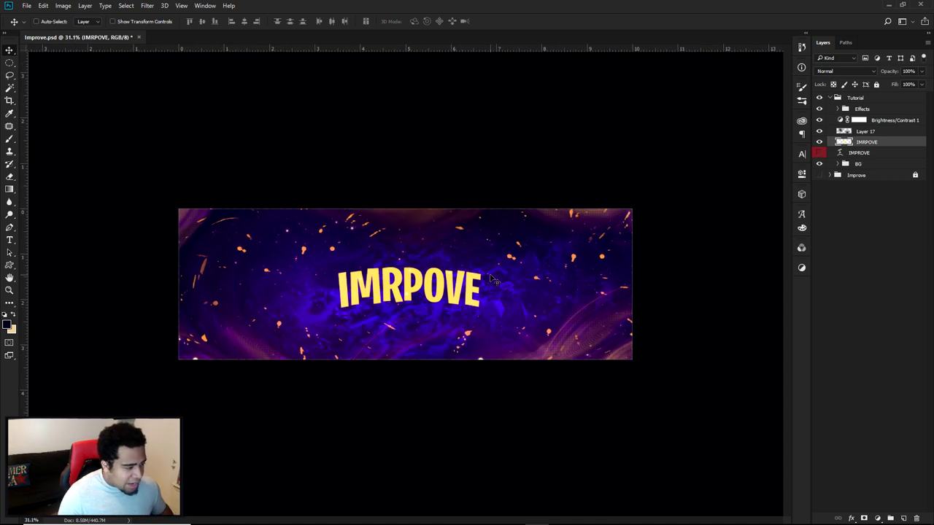
scroll(490, 275, "up", 4)
left_click_drag(490, 275, 485, 276)
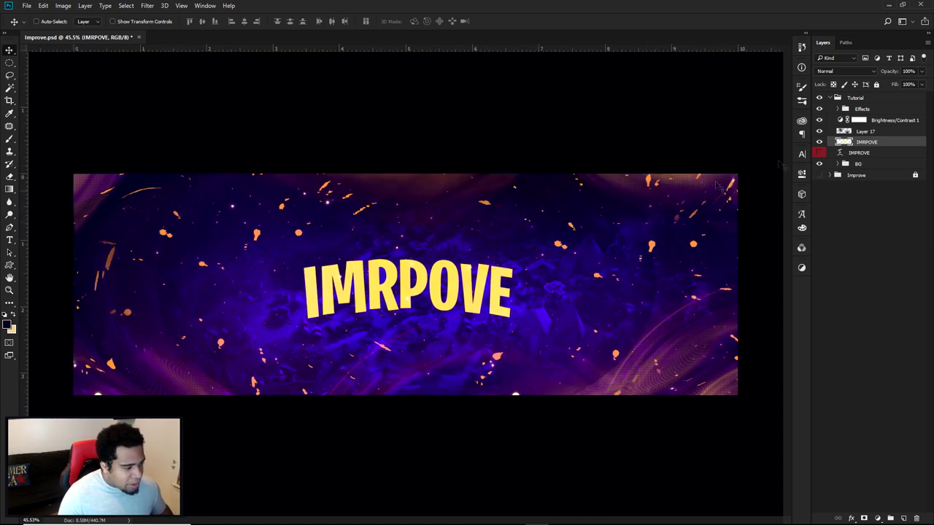
Show the finished Improve group and compare it with the Tutorial group by toggling the Tutorial group's visibility.
left_click(818, 97)
left_click(819, 97)
left_click(819, 175)
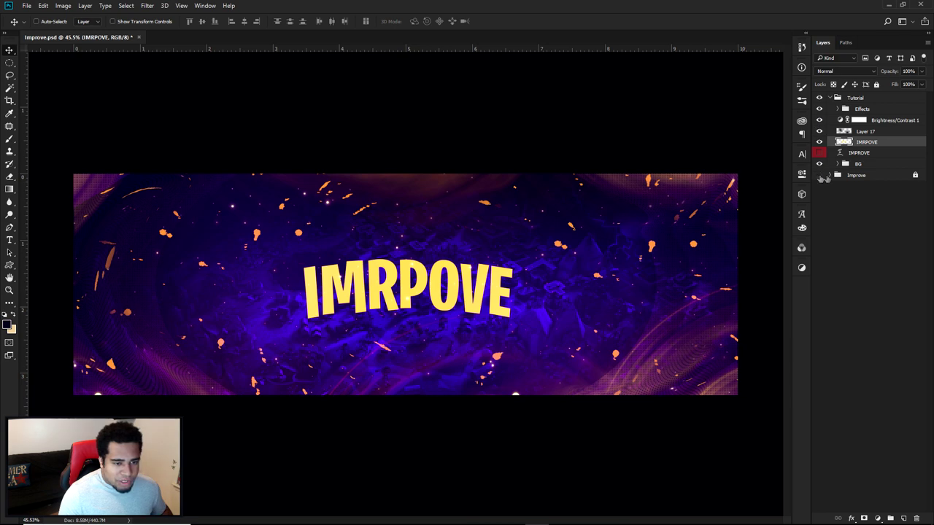
left_click(819, 97)
left_click(821, 99)
left_click(821, 100)
left_click(821, 99)
left_click(820, 97)
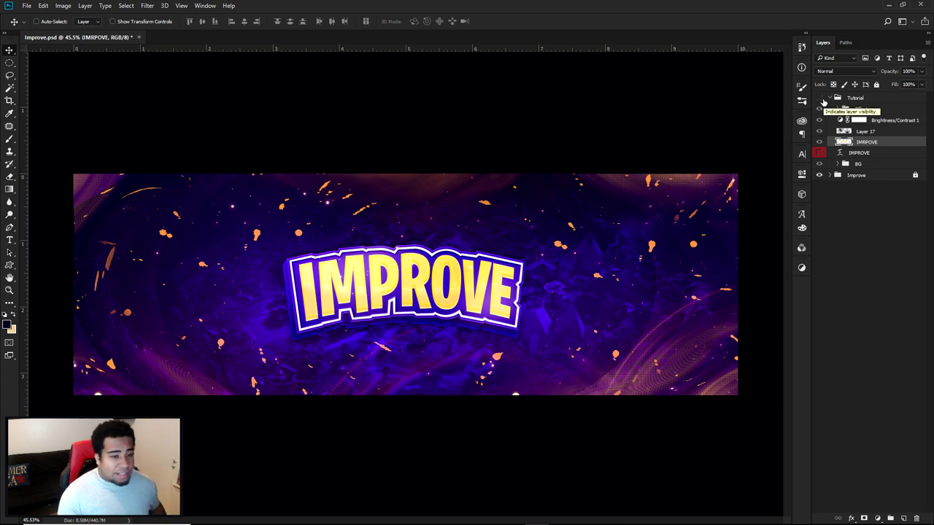
left_click(821, 99)
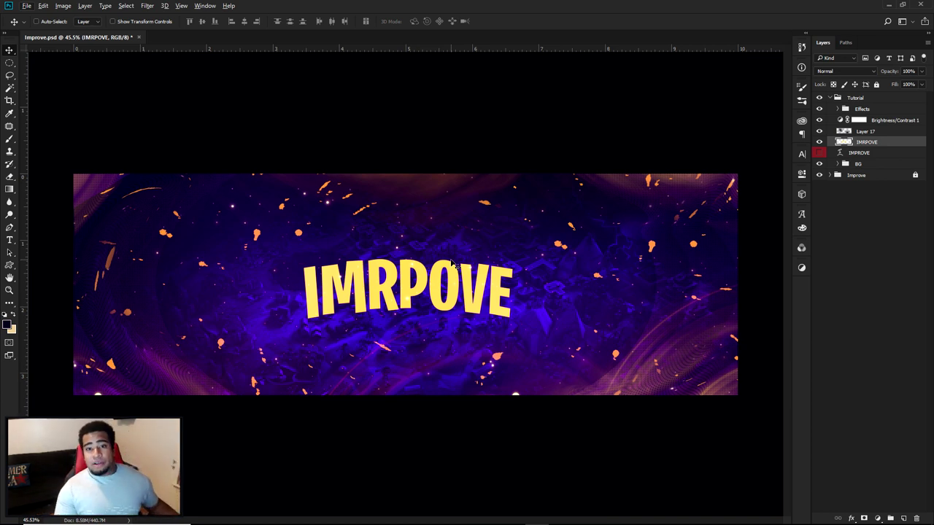
Apply the saved Style 2 preset with Bevel & Emboss, Stroke and Inner Glow to the IMRPOVE layer.
double_click(897, 144)
left_click(560, 132)
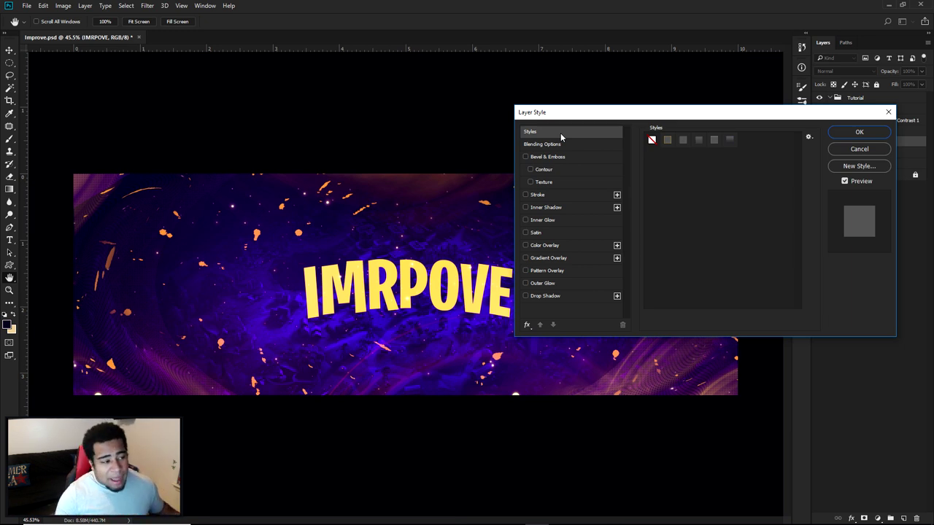
left_click(662, 140)
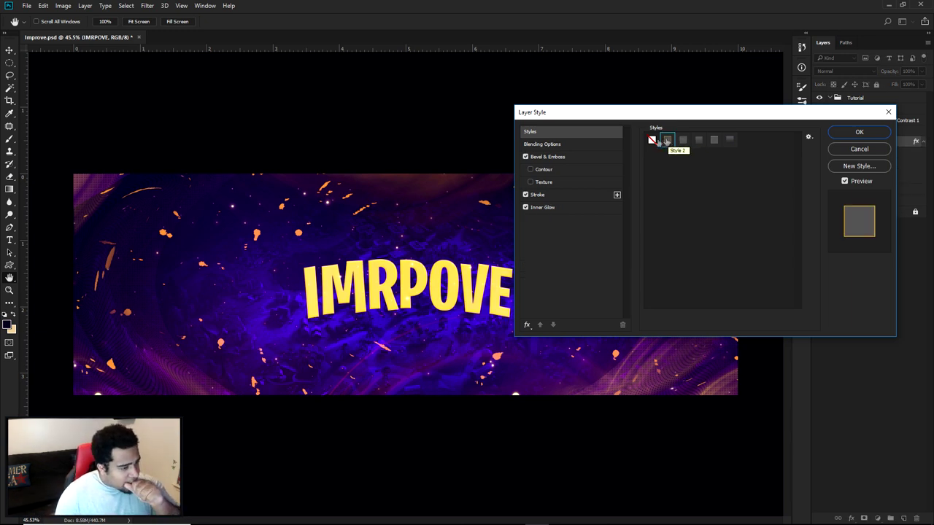
left_click(552, 157)
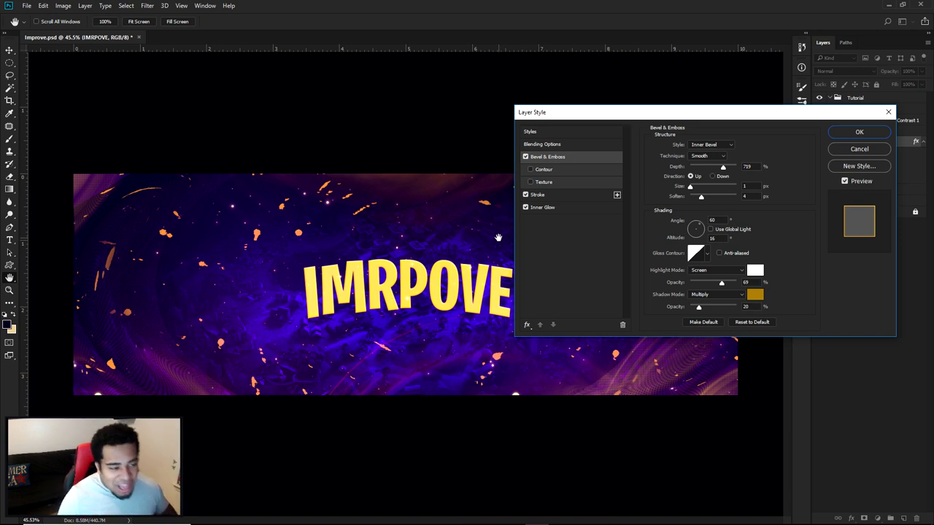
left_click(880, 132)
Compare the styled IMRPOVE letters up close with the finished Improve lettering by hiding and restoring the Tutorial group.
scroll(433, 284, "up", 5)
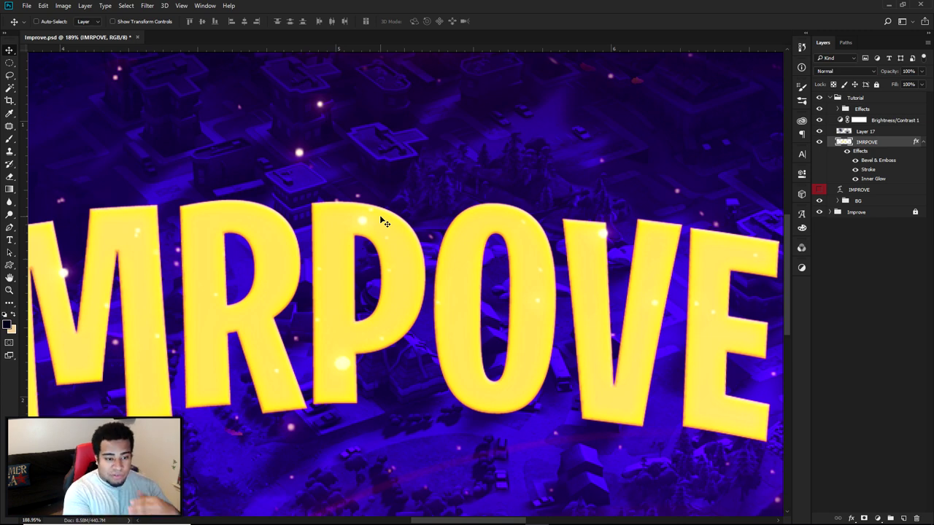
left_click(819, 97)
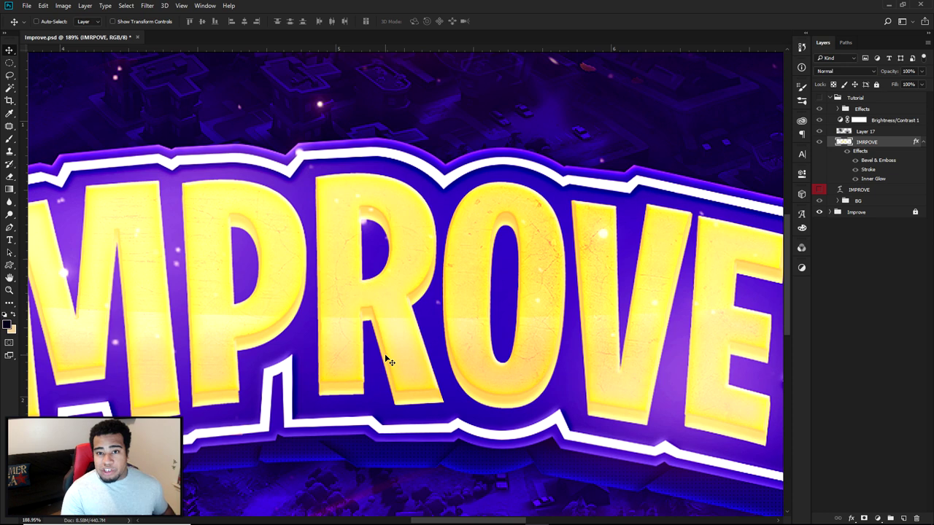
left_click(819, 98)
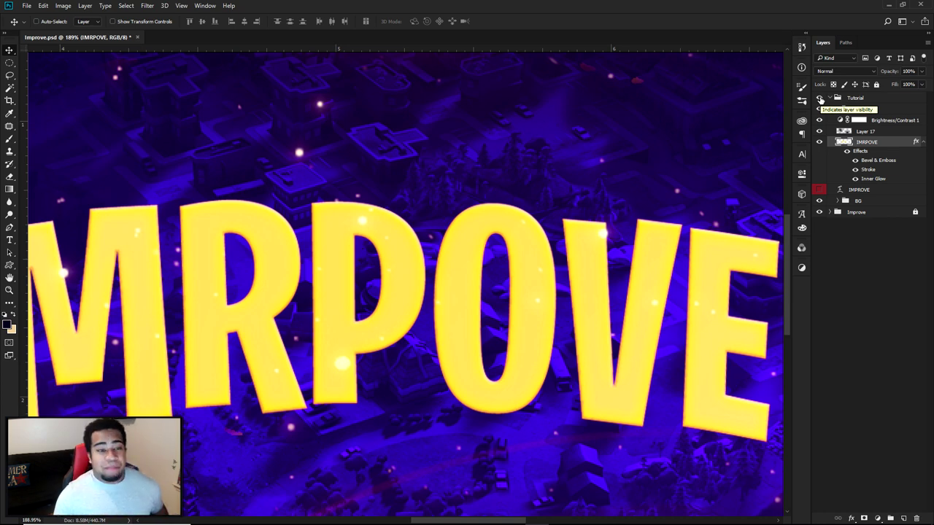
Examine the Stroke and Inner Glow settings of the IMRPOVE layer, previewing the letters with and without the stroke.
double_click(868, 169)
left_click(526, 195)
left_click(526, 195)
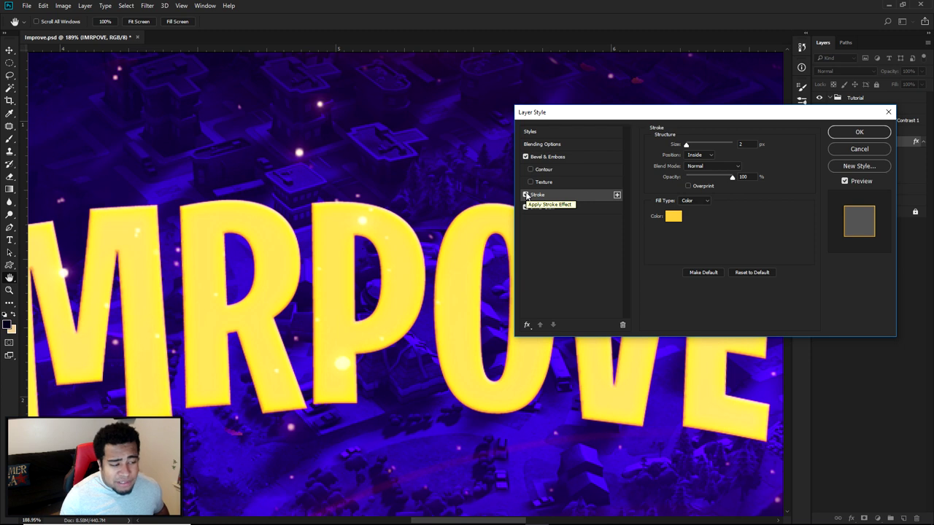
left_click(558, 208)
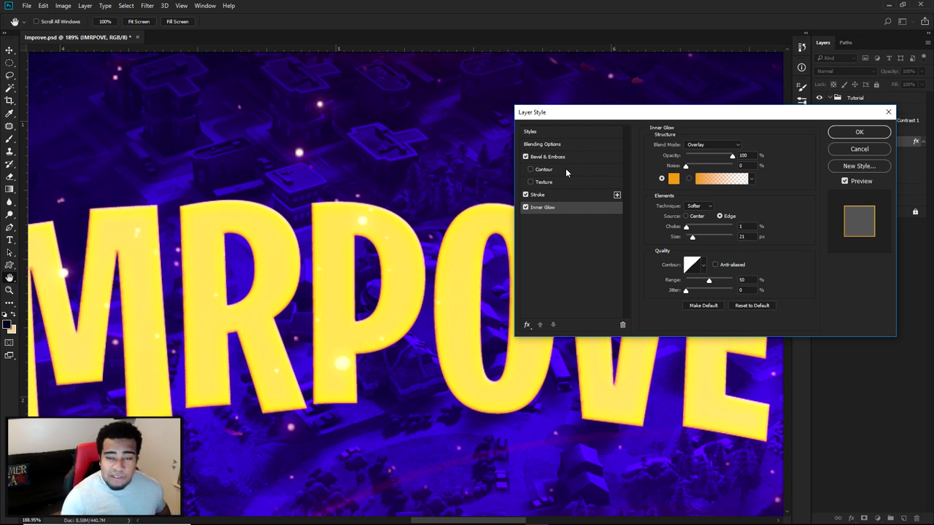
Try the blue Inner Glow colours 1d55e3 and 1d35e3 on the IMRPOVE layer and discard the style changes.
left_click(673, 178)
mouse_move(702, 375)
left_mouse_down()
mouse_move(700, 350)
mouse_move(701, 359)
left_mouse_up()
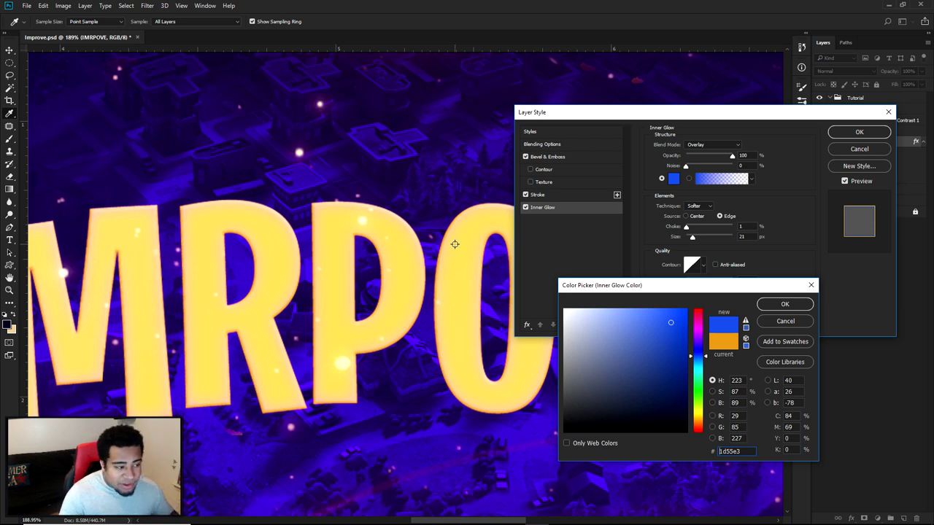
key("Escape")
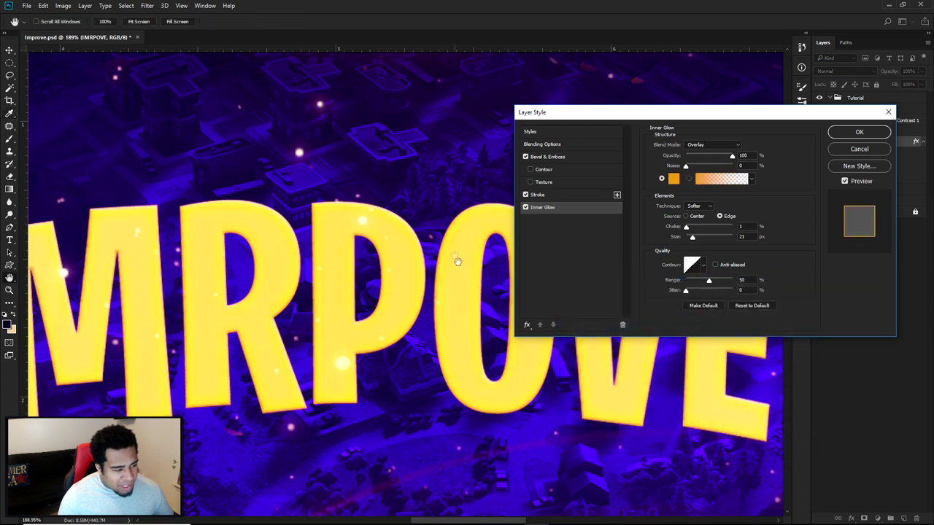
left_click(673, 178)
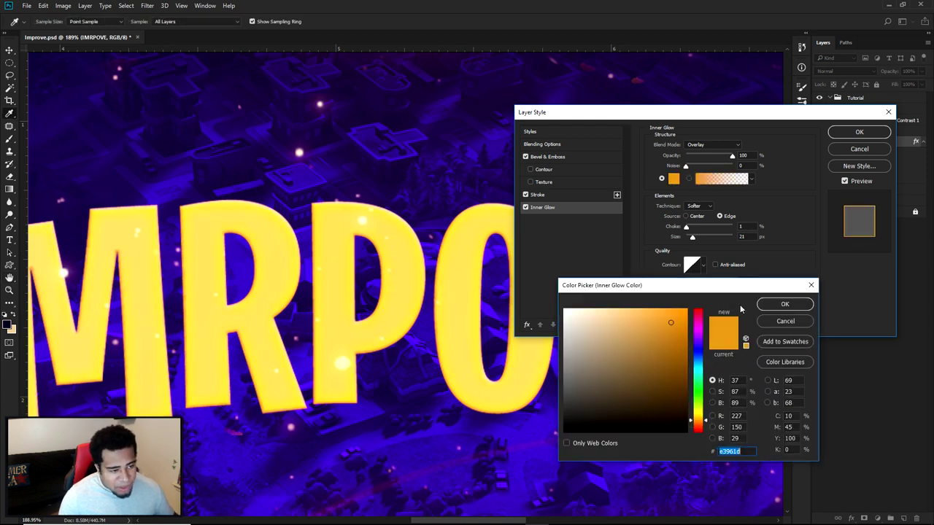
left_click_drag(695, 369, 694, 356)
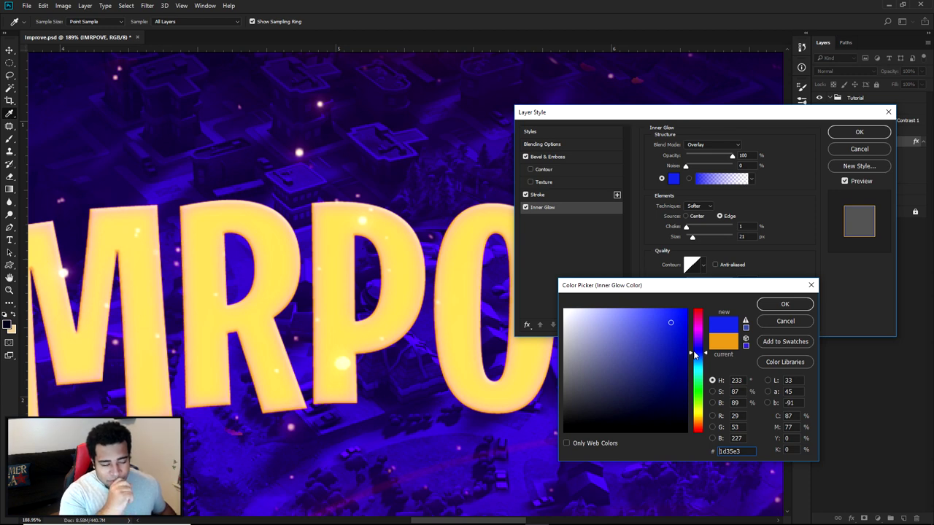
left_click(781, 322)
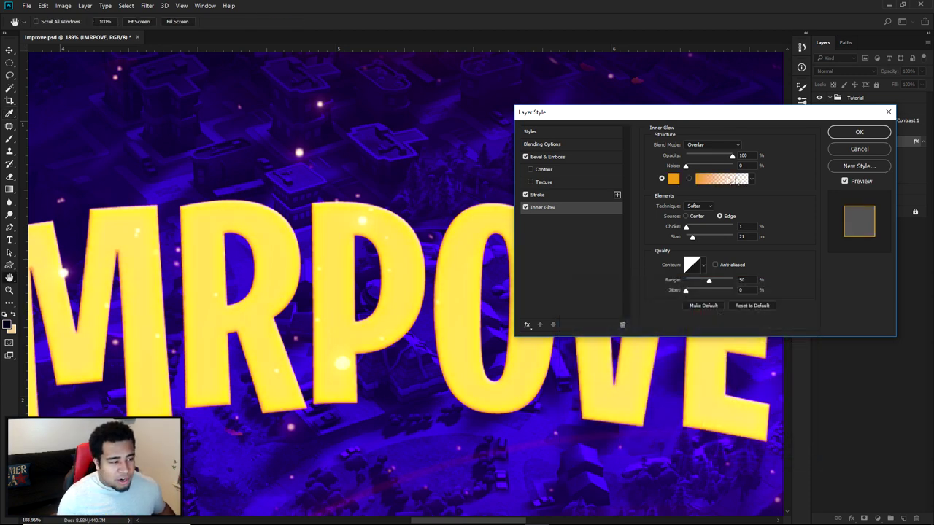
left_click(876, 150)
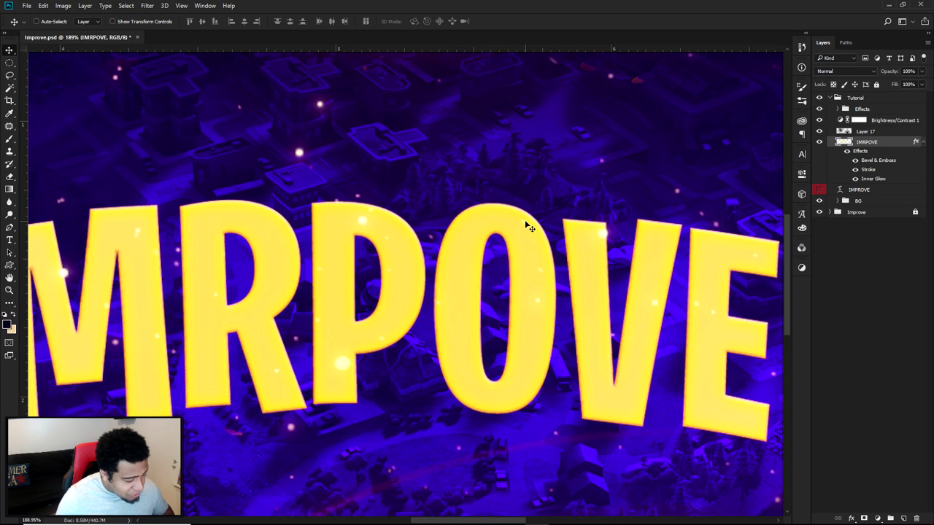
Duplicate the styled IMRPOVE layer and label the original layer orange.
scroll(529, 226, "down", 5)
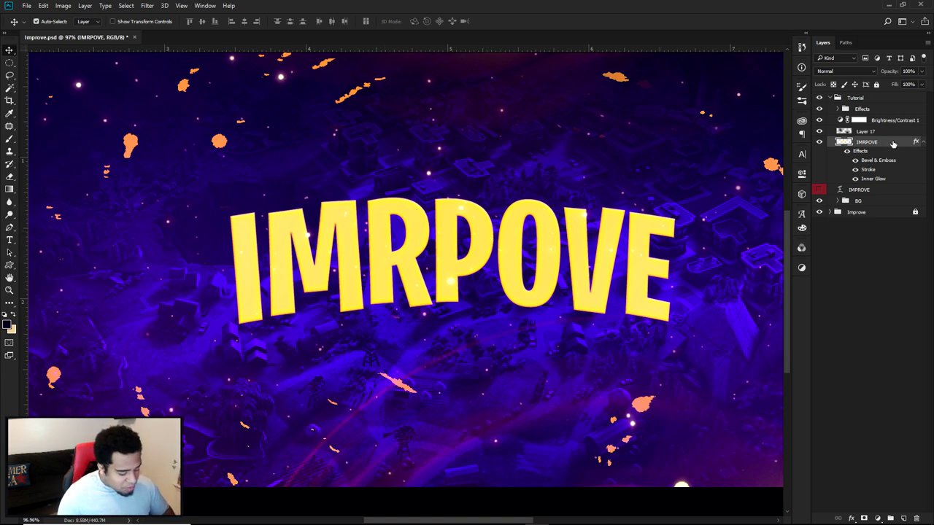
key("ctrl+j")
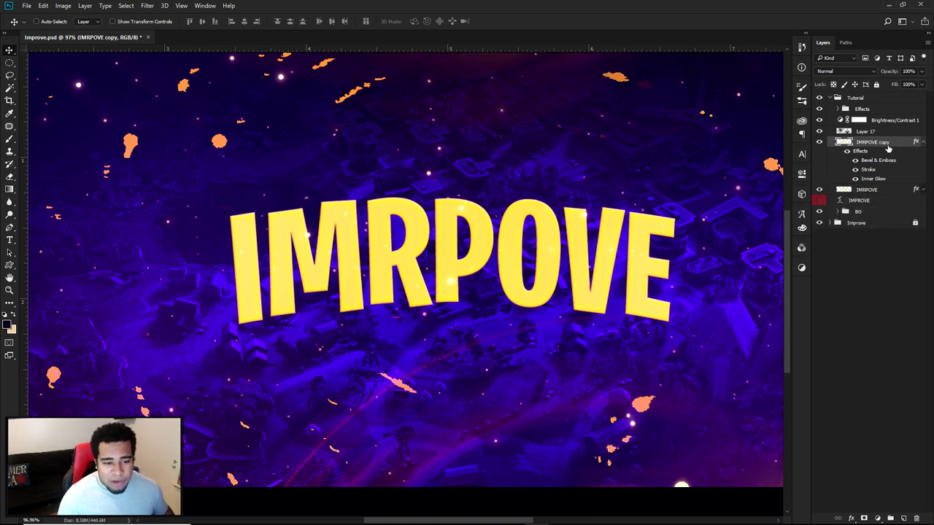
left_click(864, 191)
right_click(820, 194)
left_click(817, 235)
right_click(820, 191)
left_click(832, 244)
Move the IMRPOVE copy layer below the original and delete the hidden IMPROVE text layer.
left_click(875, 142)
left_click_drag(873, 149, 873, 195)
left_click(874, 200)
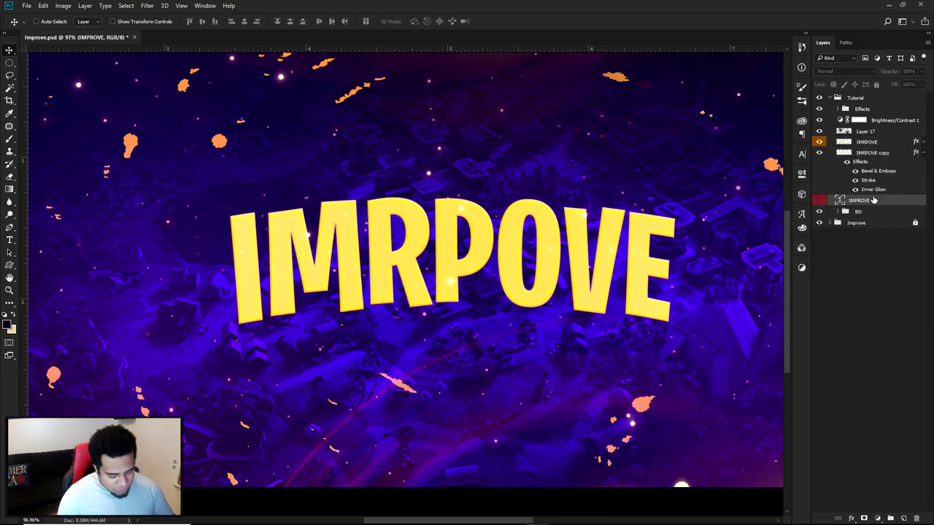
key("Delete")
Clear the layer style from the IMRPOVE copy layer and open its layer style settings.
right_click(876, 153)
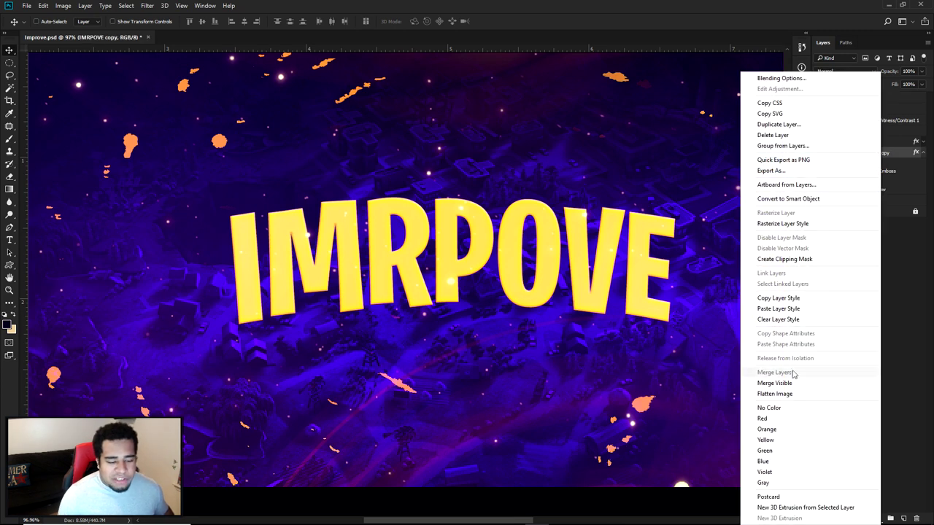
left_click(788, 322)
double_click(902, 154)
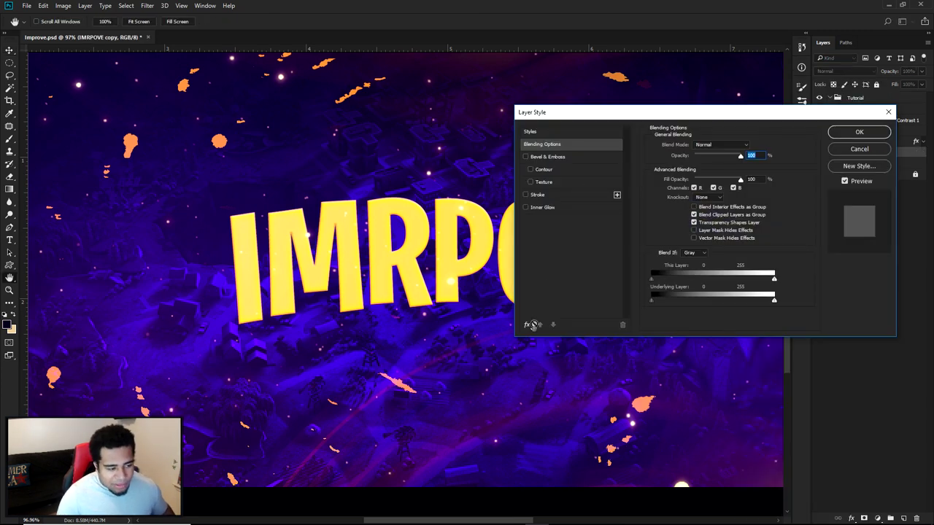
Show all effects in the style list and add a Drop Shadow with 16 px distance and 0 px size.
left_click(528, 326)
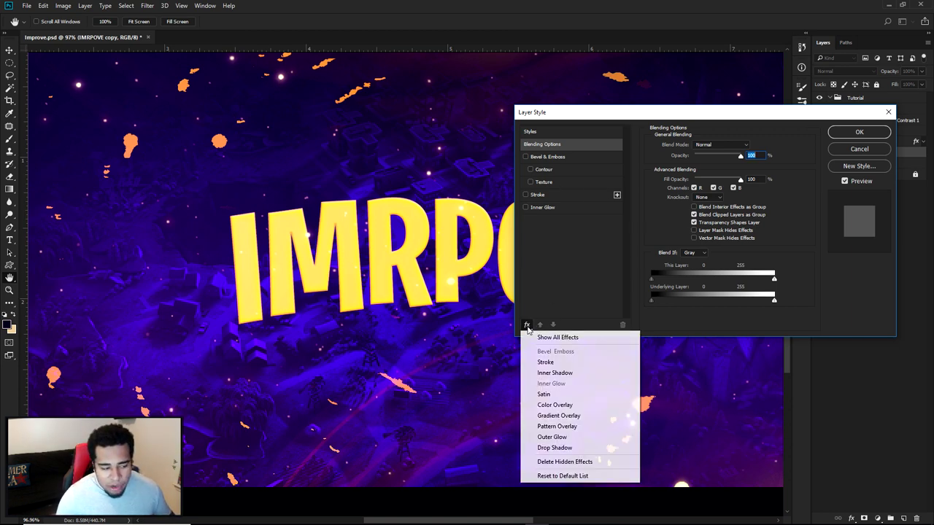
left_click(550, 337)
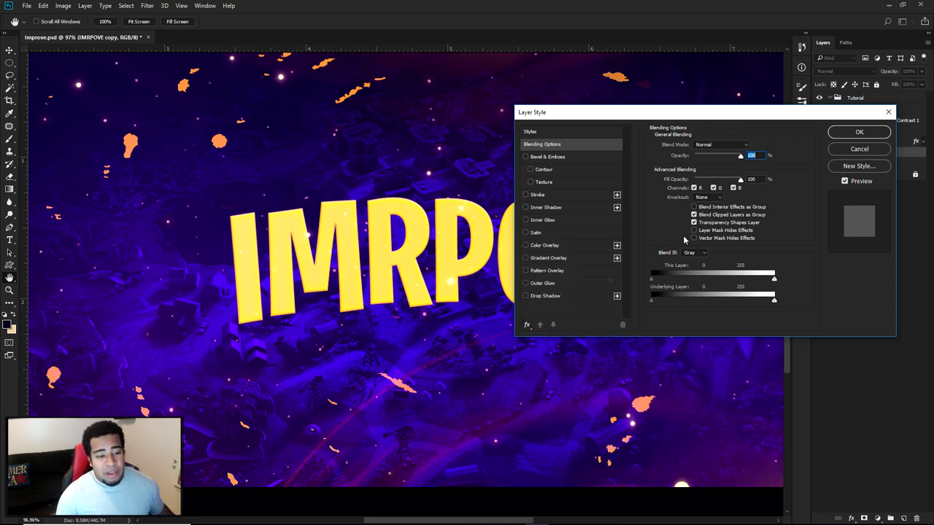
left_click(845, 181)
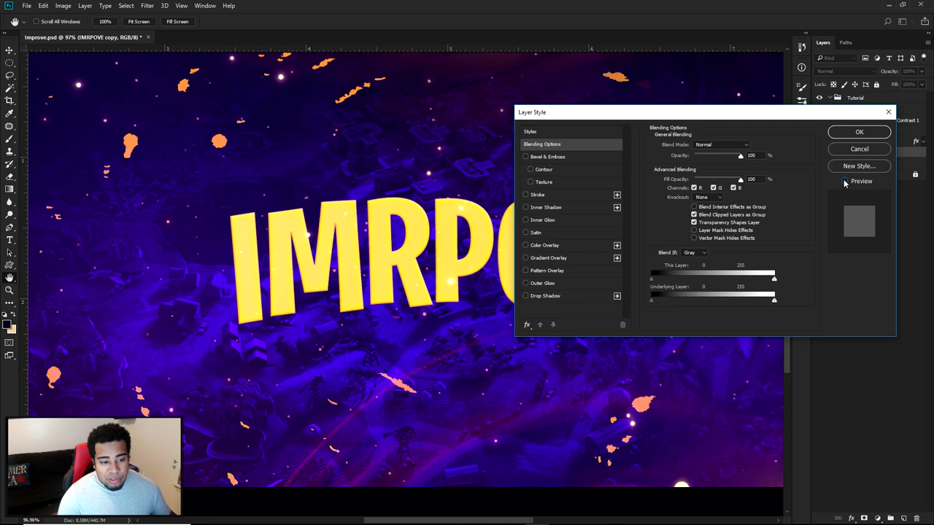
left_click(552, 296)
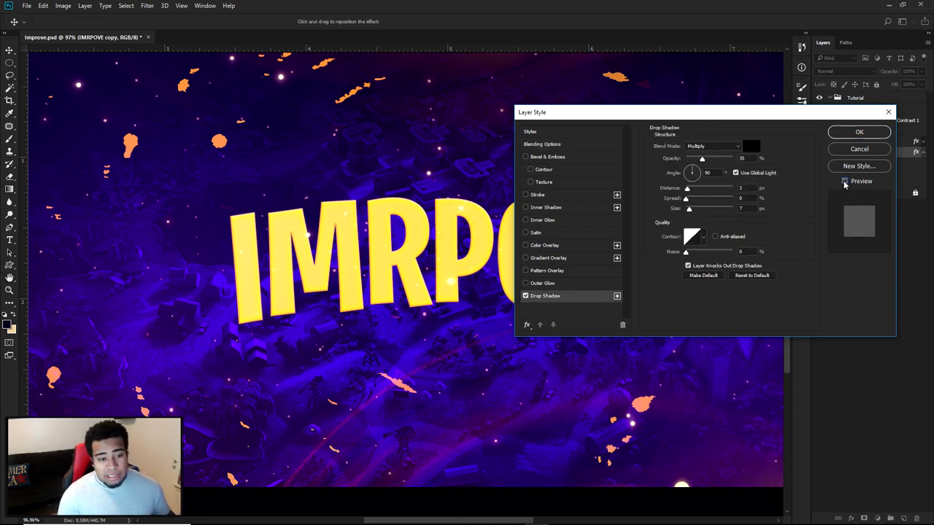
left_click_drag(687, 188, 693, 188)
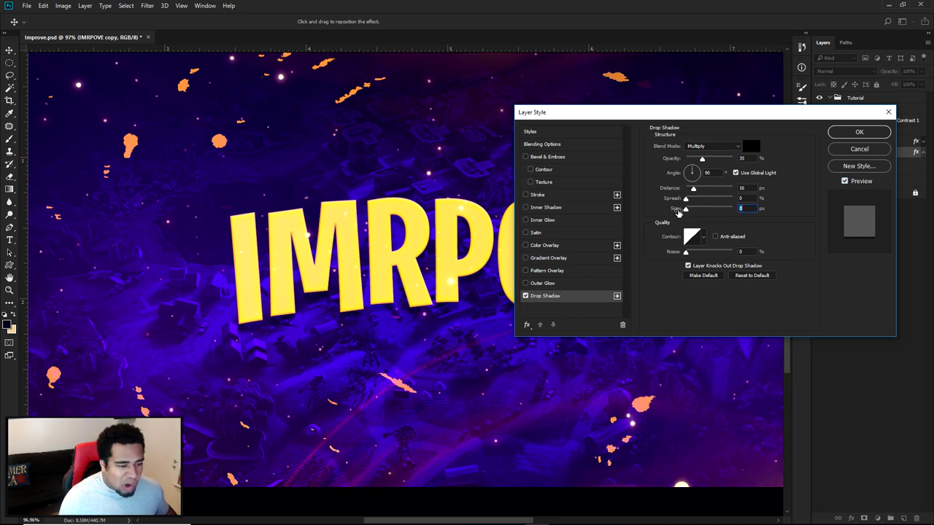
Set the drop shadow's blend mode to Normal, its opacity to 100% and its distance to 15 px.
left_click(709, 148)
left_click(706, 155)
left_click_drag(719, 159, 732, 159)
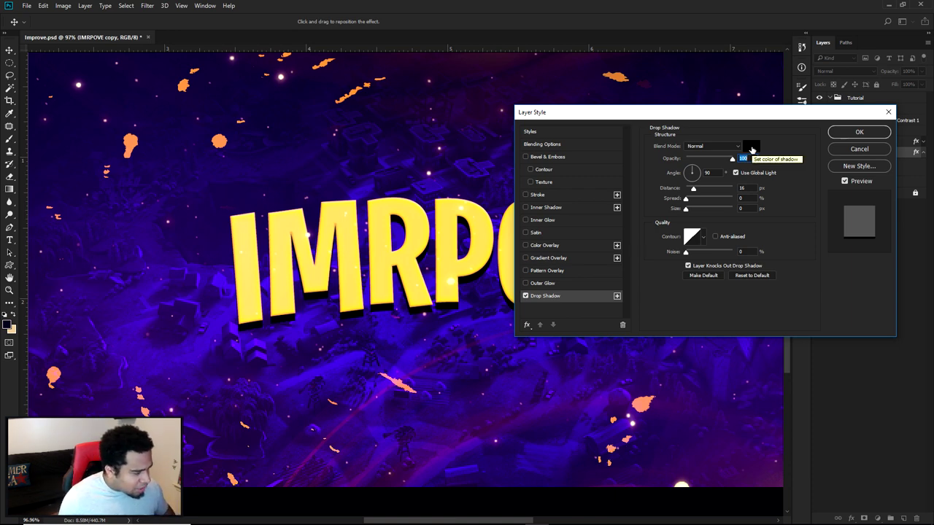
left_click_drag(749, 187, 723, 189)
type("15")
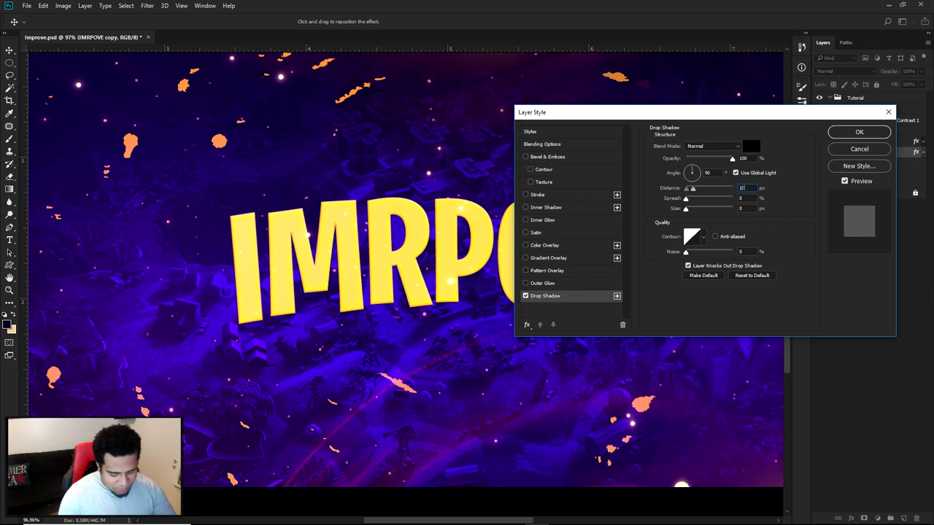
Sample a yellow from the lettering, shift it to orange efb538 as the drop shadow colour, and apply the layer style.
left_click_drag(658, 114, 480, 365)
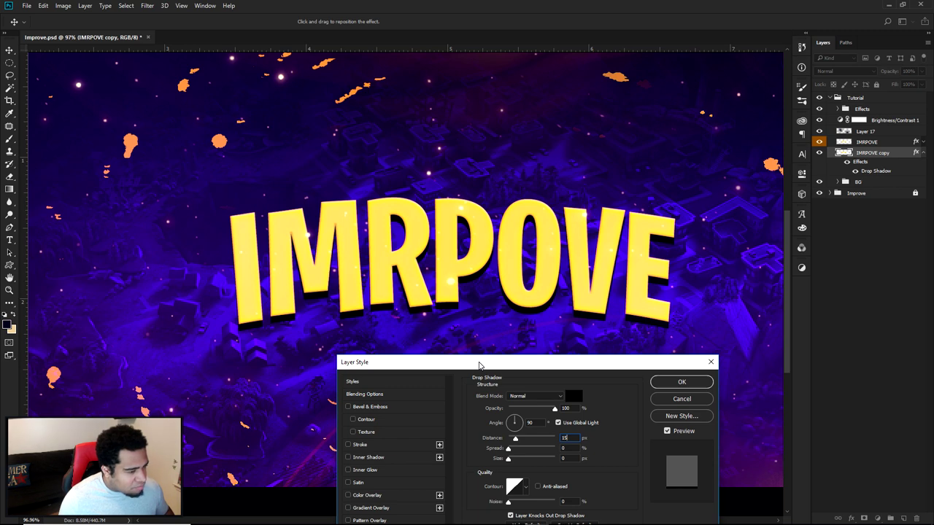
left_click_drag(480, 365, 629, 295)
left_click(720, 325)
left_click(537, 211)
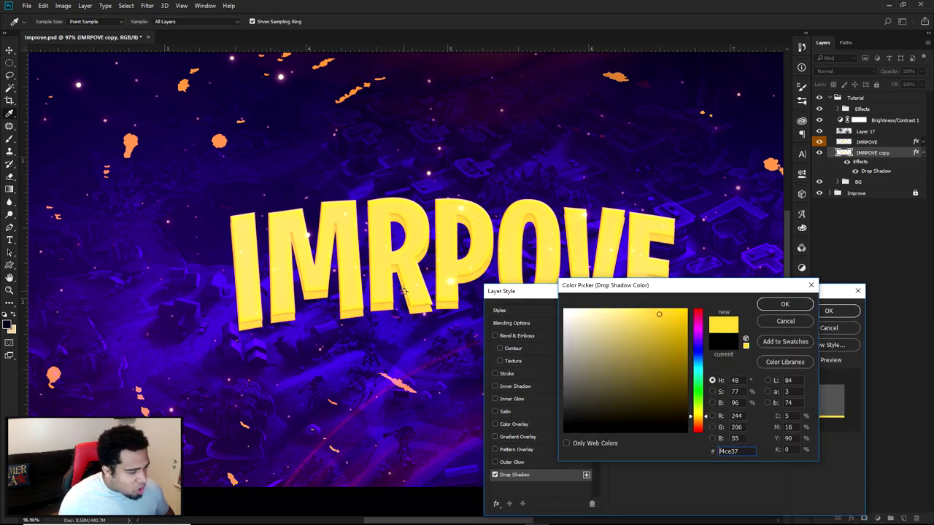
left_click(468, 220)
left_click(468, 220)
left_click(468, 221)
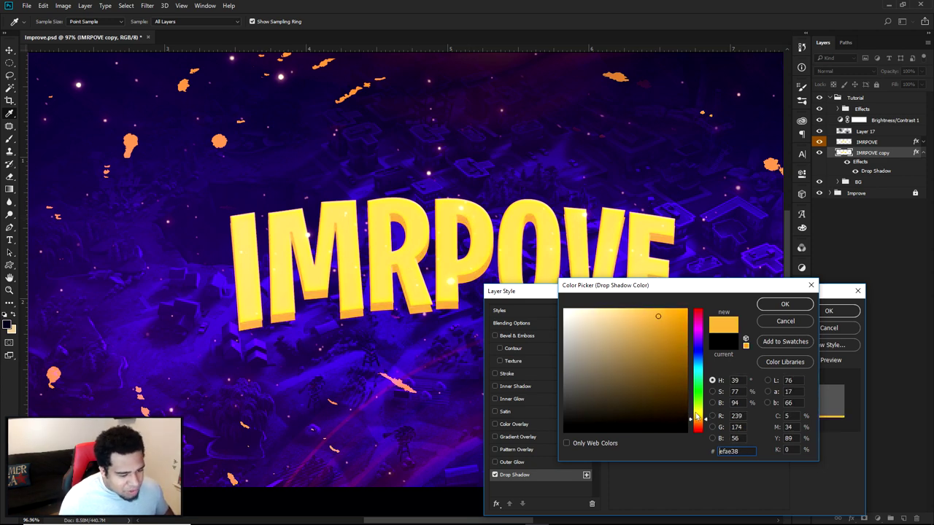
left_click_drag(698, 421, 697, 417)
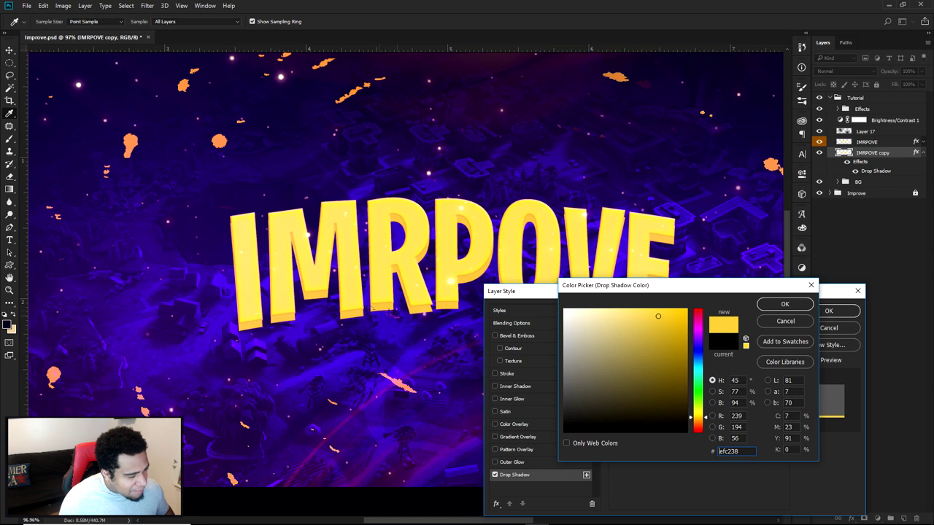
left_click(693, 421)
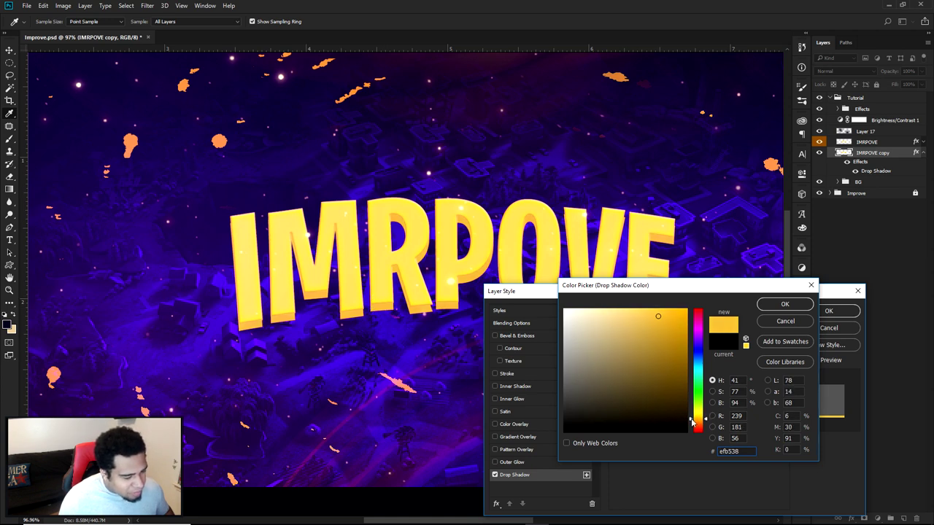
left_click(785, 303)
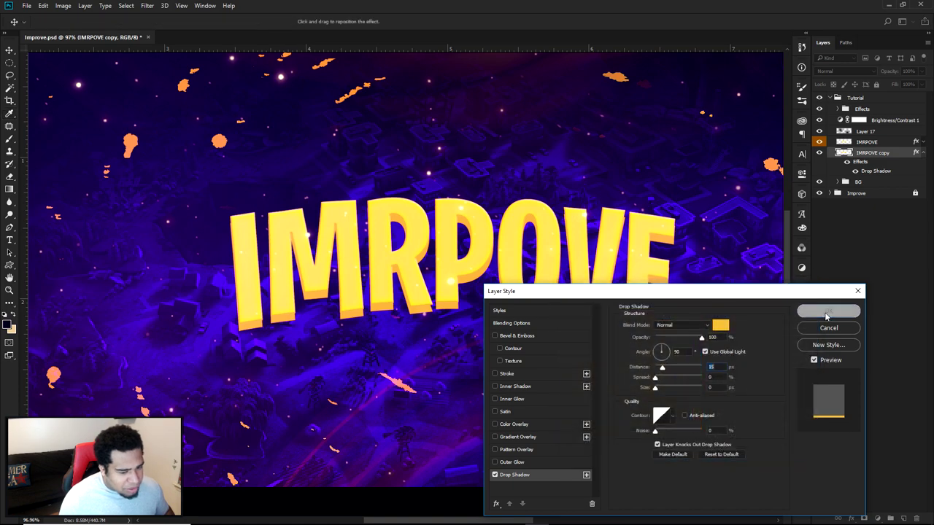
left_click(829, 311)
Compare the shadow with the finished Improve lettering by toggling the Tutorial group, and set the drop shadow distance to 13 px.
scroll(587, 305, "down", 3)
scroll(546, 308, "up", 7)
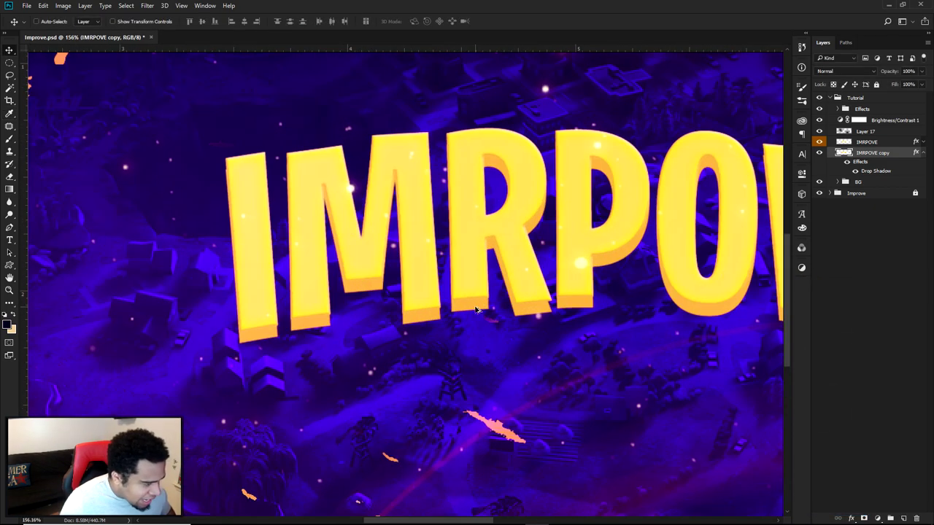
double_click(876, 173)
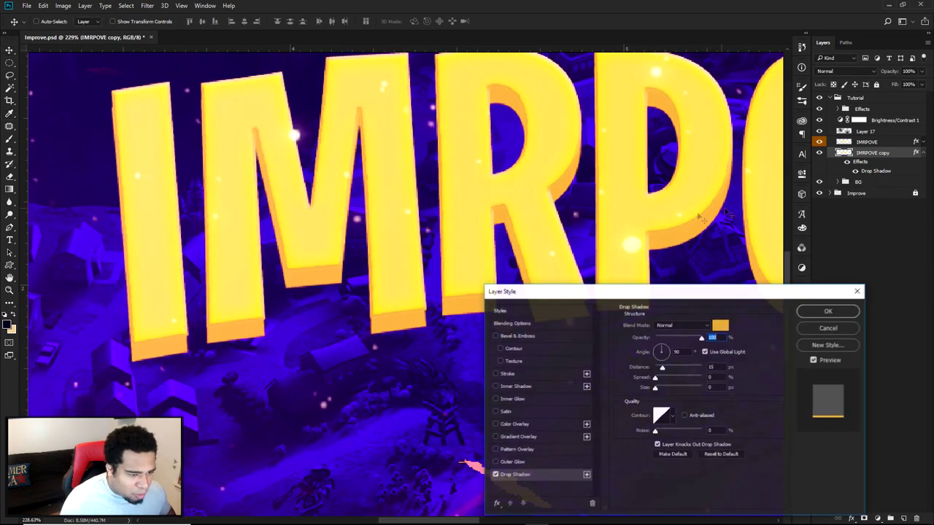
left_click(831, 311)
left_click(820, 98)
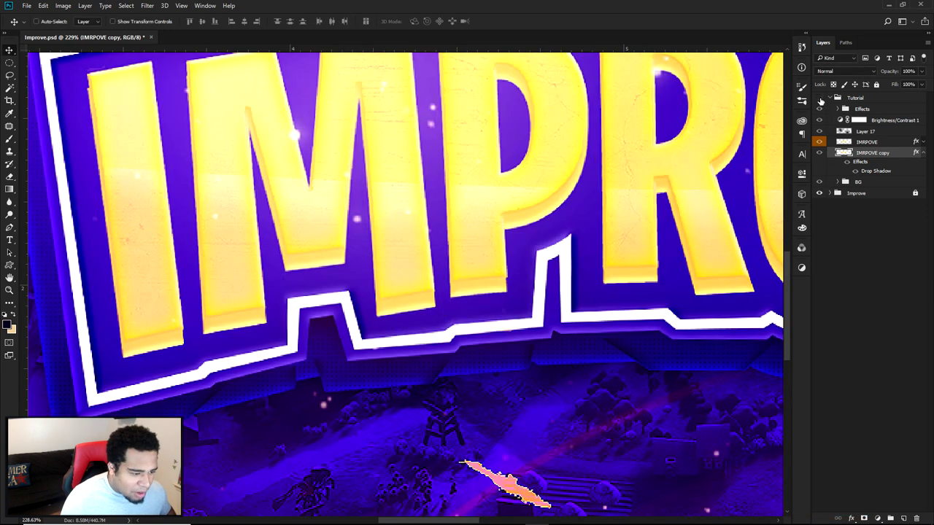
left_click(819, 98)
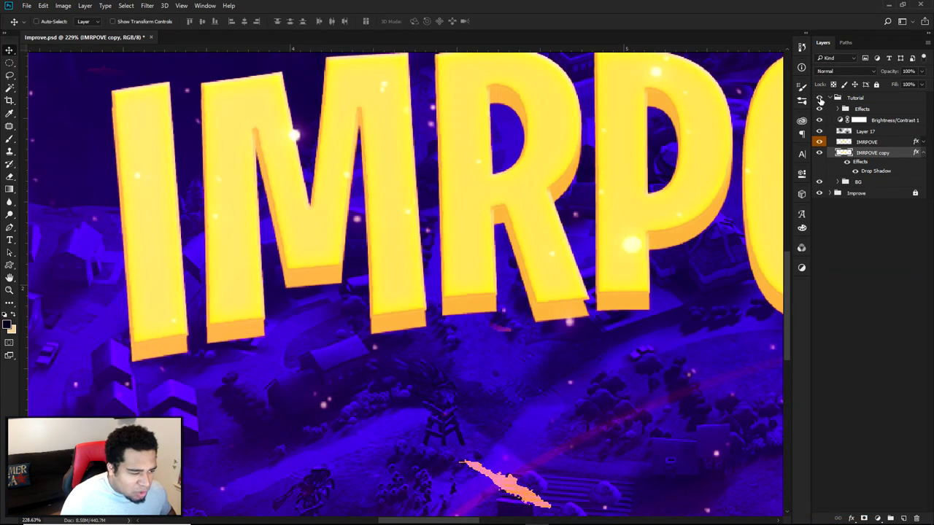
double_click(866, 172)
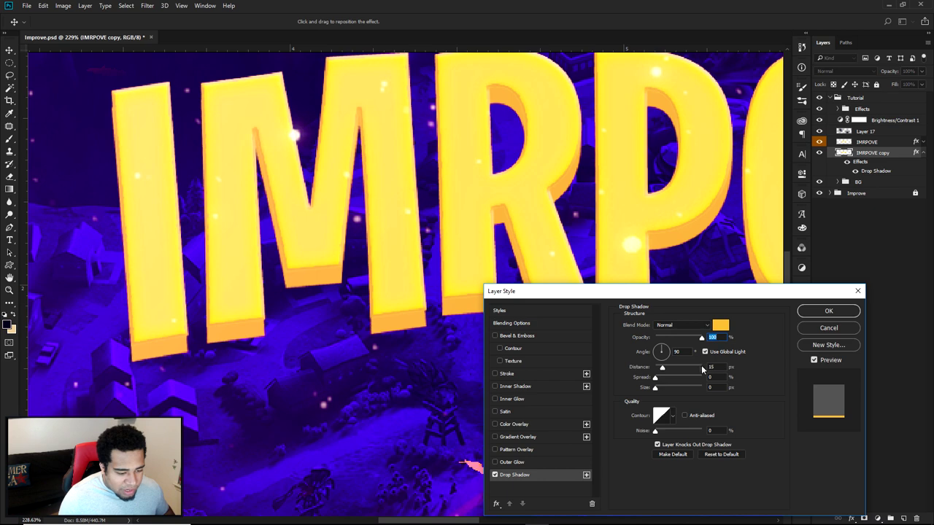
left_click(693, 367)
left_click(826, 311)
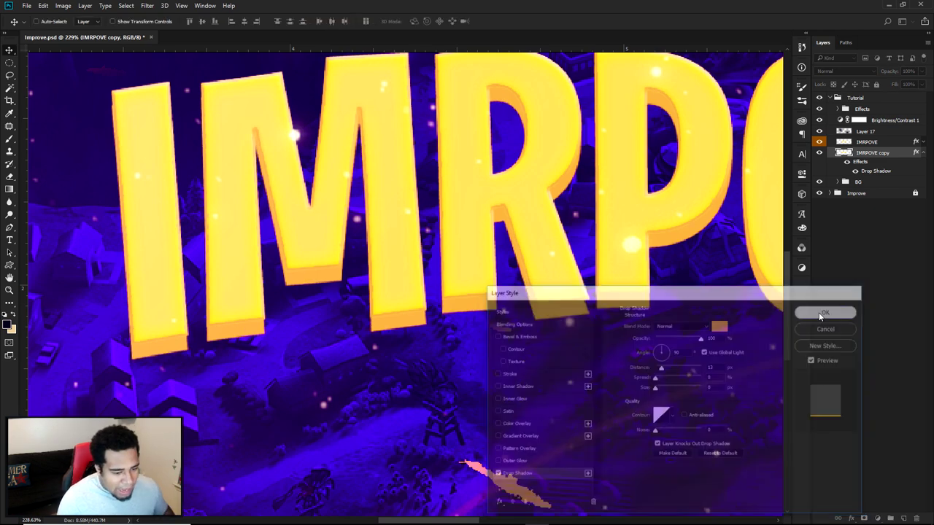
Check the shadow gaps at the letters' lower corners and add a new layer above the IMRPOVE copy layer.
scroll(624, 285, "down", 5)
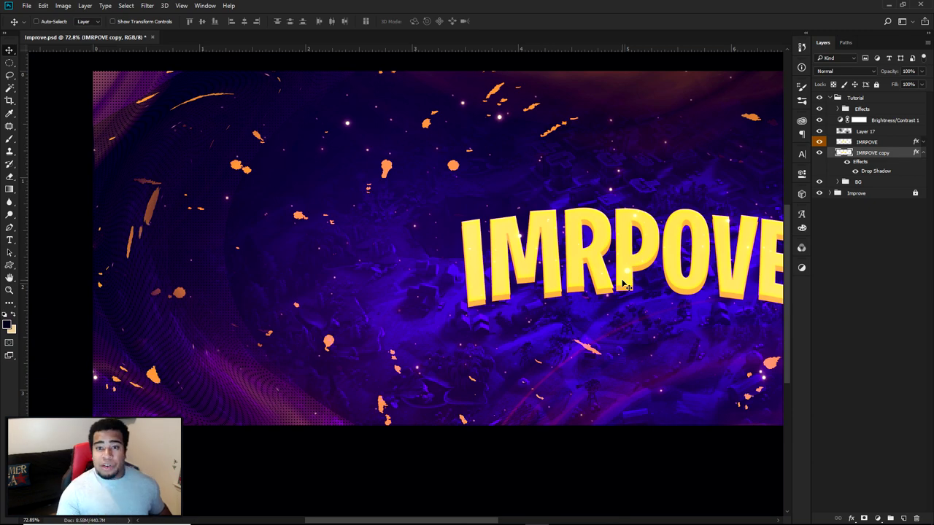
scroll(624, 284, "up", 3)
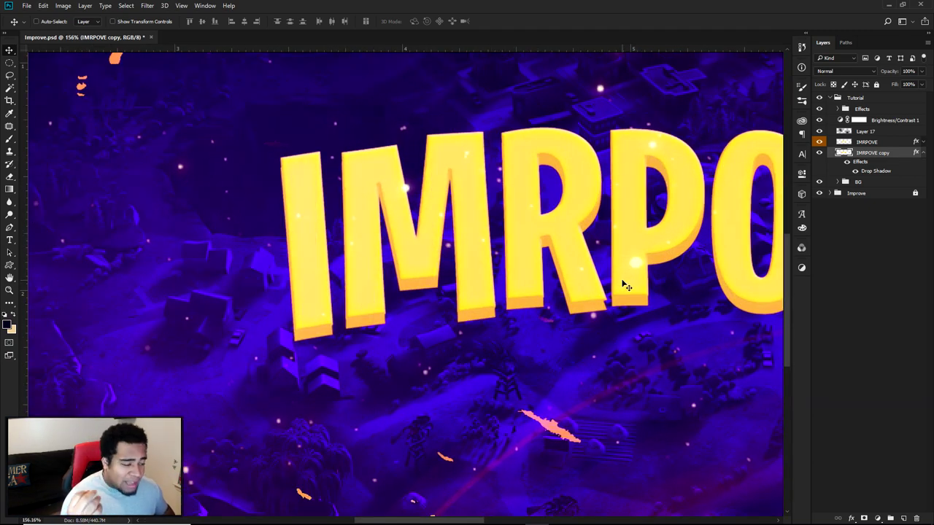
scroll(623, 285, "up", 3)
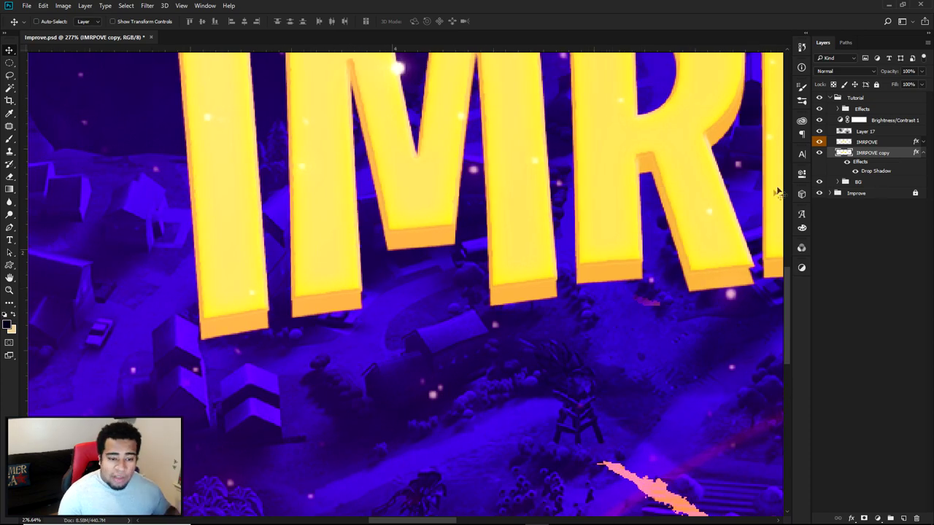
left_click_drag(720, 273, 428, 250)
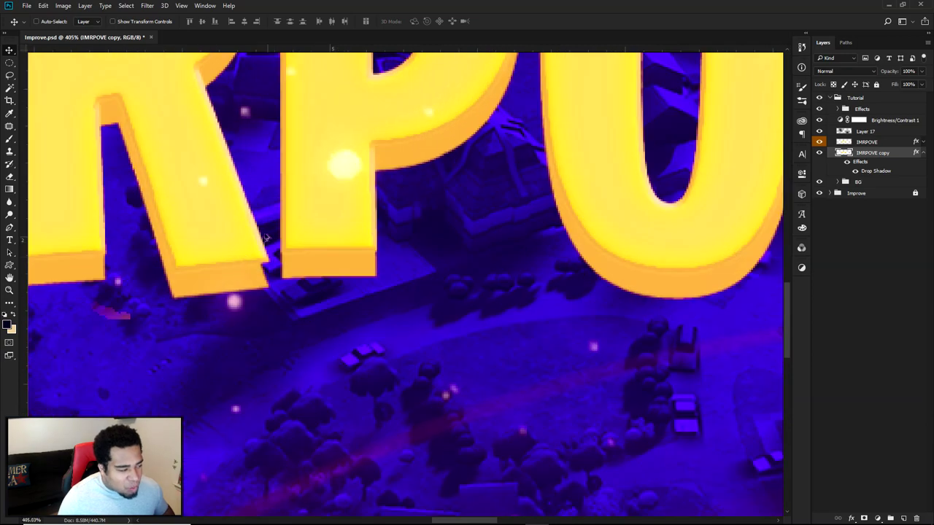
scroll(237, 247, "up", 3)
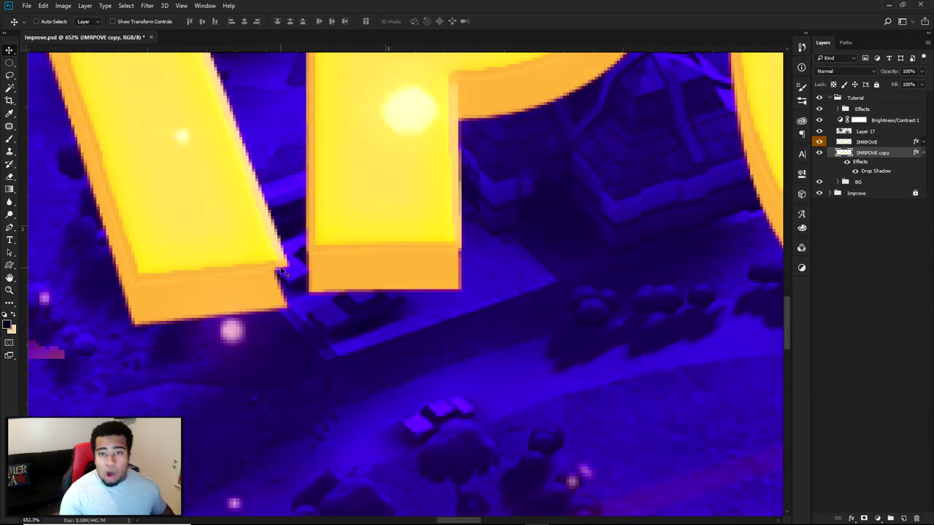
scroll(283, 272, "down", 5)
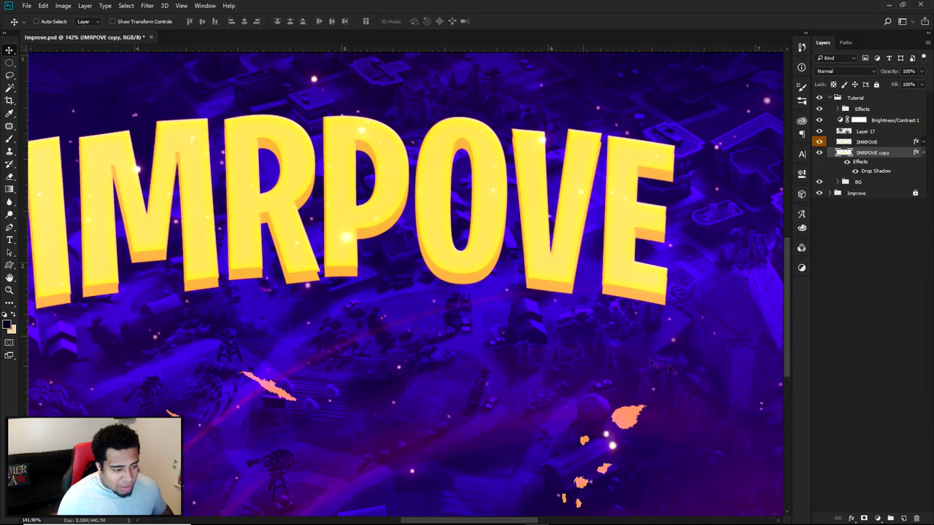
left_click(904, 518)
left_click_drag(372, 299, 675, 286)
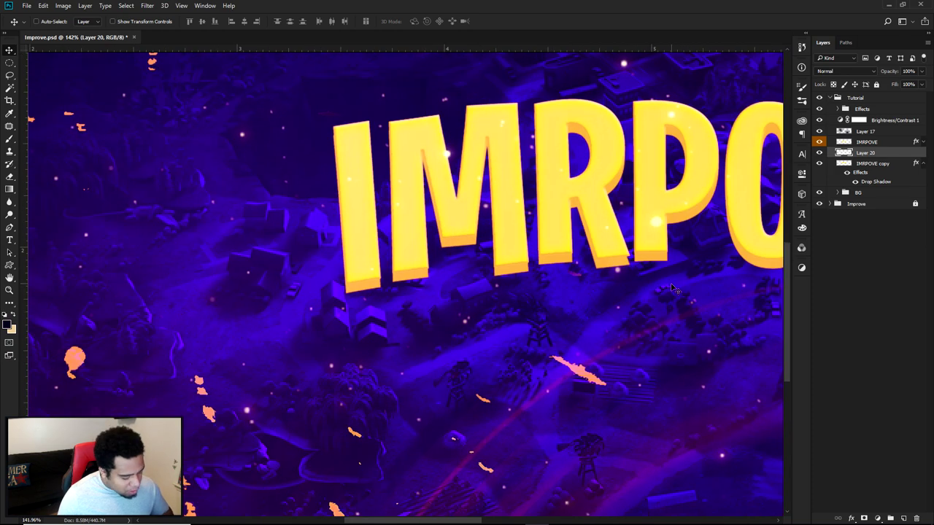
Draw a closed triangular Pen path over the gap at the lower-right corner of the letter I.
key("p")
scroll(358, 268, "up", 10)
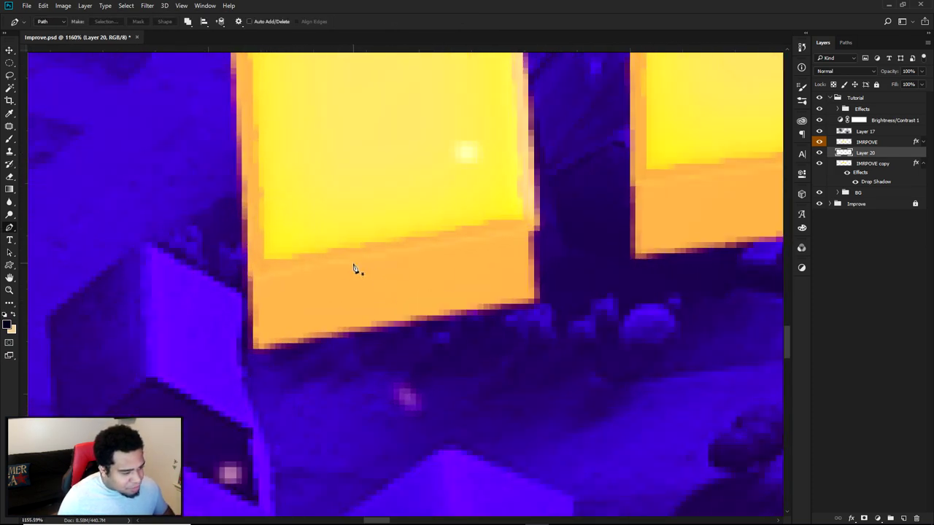
scroll(481, 219, "down", 3)
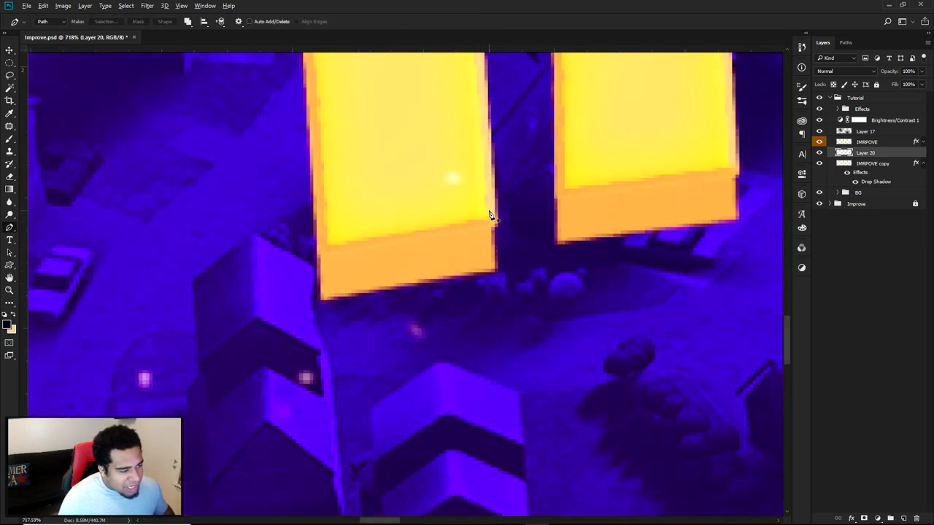
scroll(491, 219, "down", 2)
left_click(495, 248)
scroll(496, 249, "down", 2)
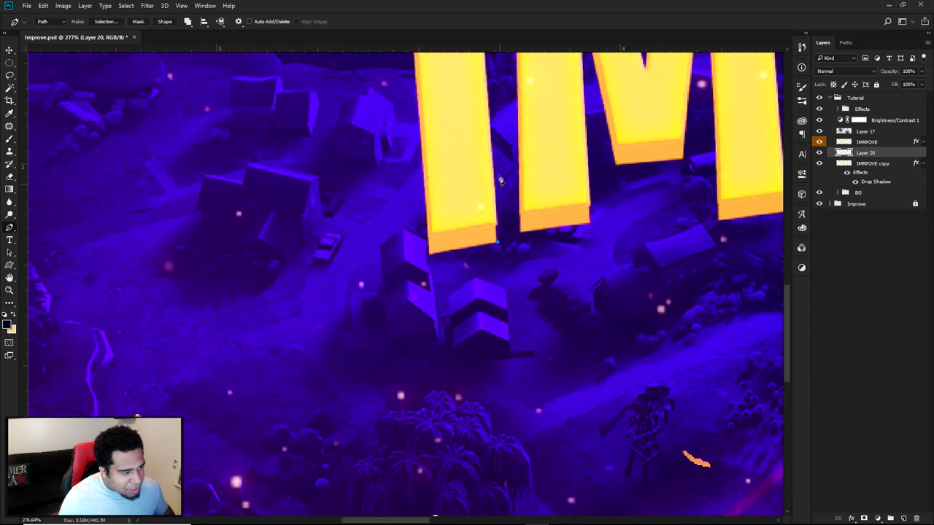
left_click(485, 80)
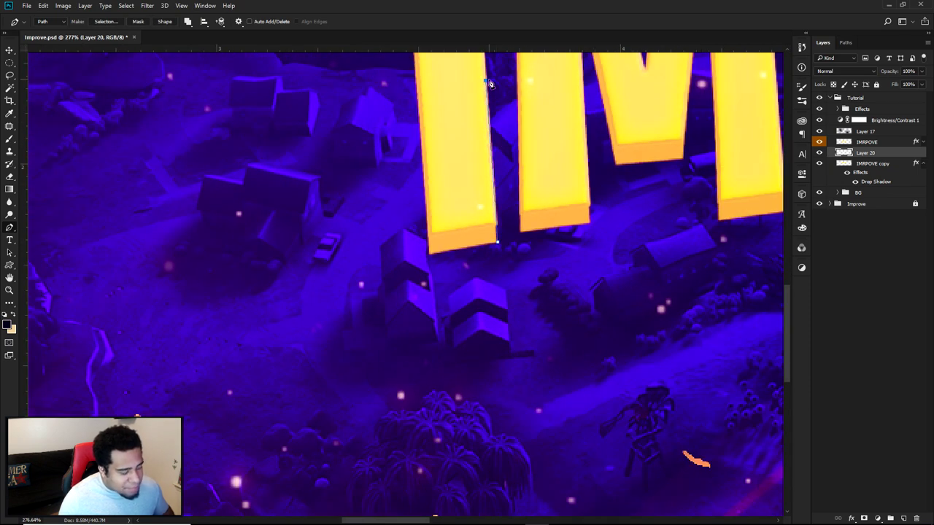
left_click(450, 231)
left_click(496, 242)
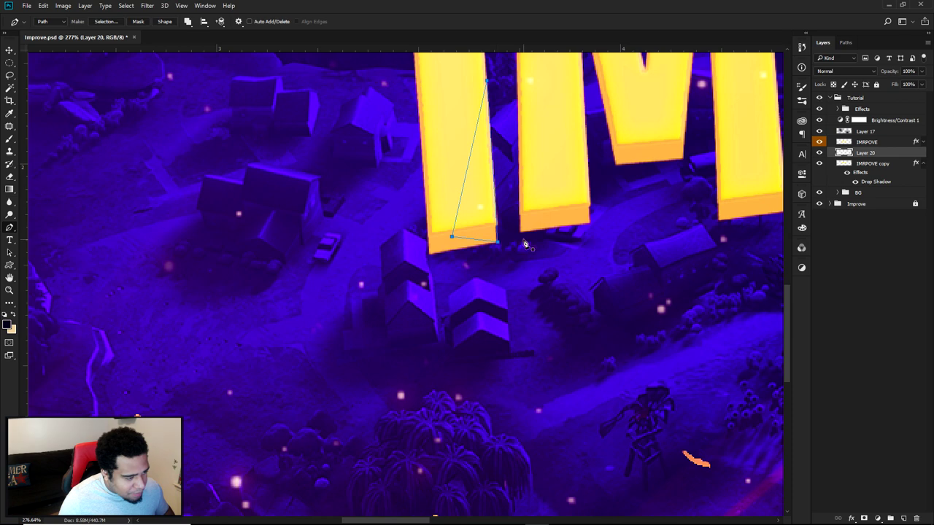
Draw a closed triangular Pen path over the shadow gap at the lower-right corner of the R's leg.
left_click_drag(579, 252, 468, 267)
left_click_drag(604, 190, 456, 245)
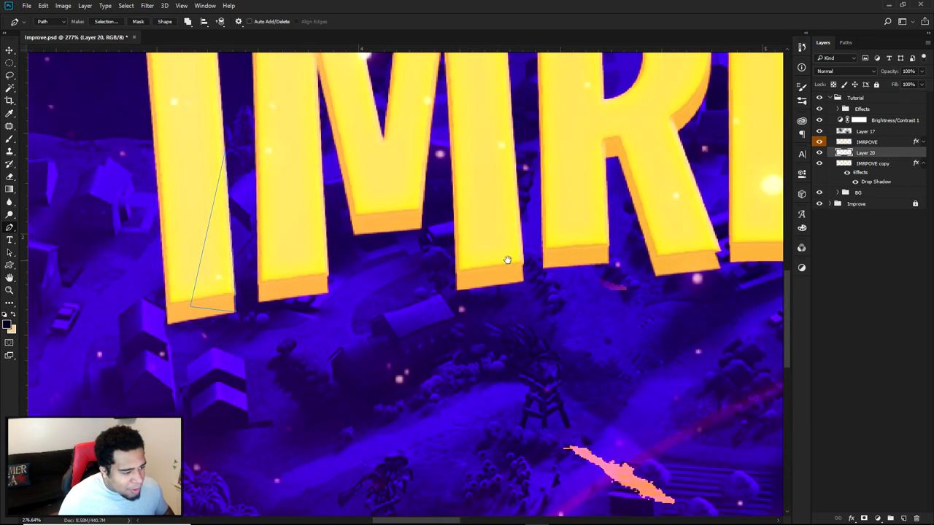
left_click_drag(569, 271, 358, 285)
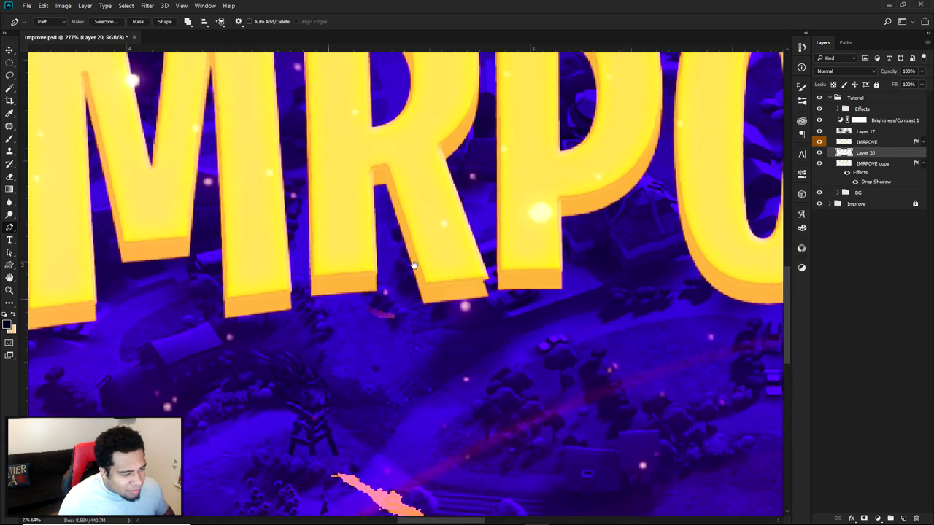
scroll(421, 265, "up", 4)
left_click(416, 313)
left_click(415, 312)
left_click(523, 299)
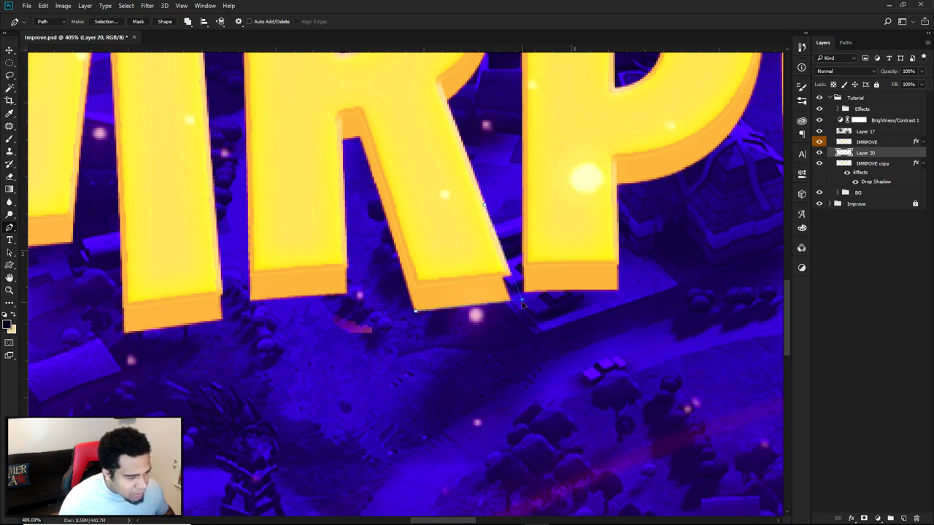
left_click(415, 311)
left_click_drag(506, 281, 358, 280)
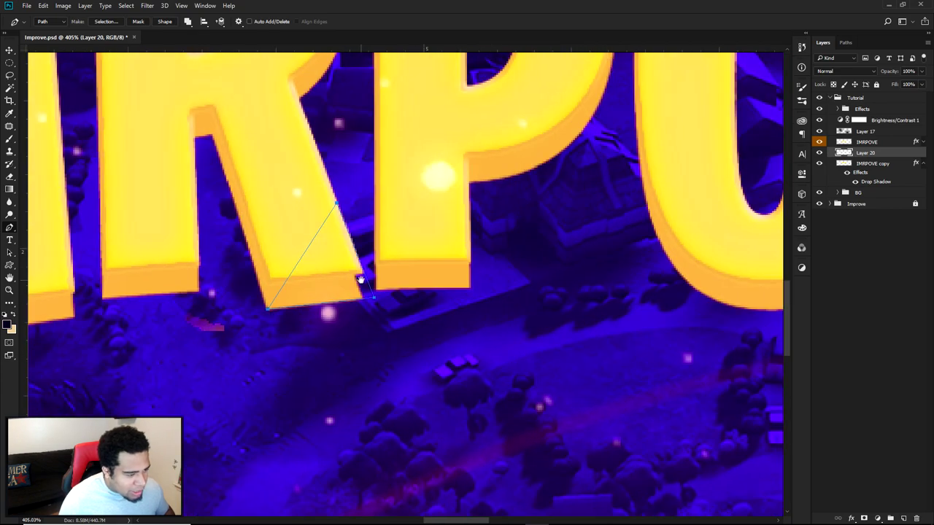
Draw a closed four-point Pen path over the shadow gap at the upper-right corner of the V.
scroll(546, 274, "down", 2)
left_click_drag(545, 274, 216, 266)
left_click_drag(455, 248, 271, 363)
scroll(498, 95, "up", 1)
scroll(498, 97, "up", 4)
left_click(501, 84)
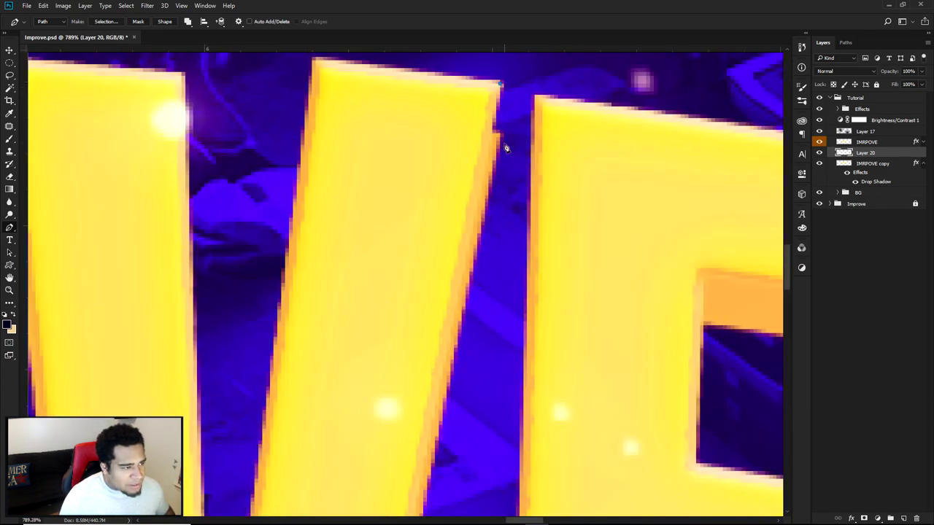
left_click(451, 174)
left_click(474, 99)
left_click(500, 84)
scroll(331, 104, "down", 2)
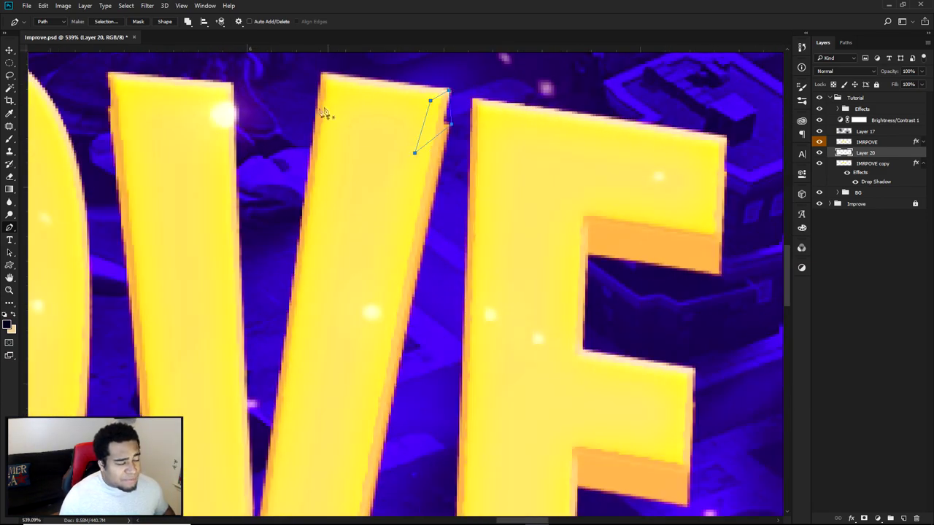
Draw a closed four-point Pen path over the shadow gap at the upper-left corner of the V.
left_click_drag(183, 112, 623, 152)
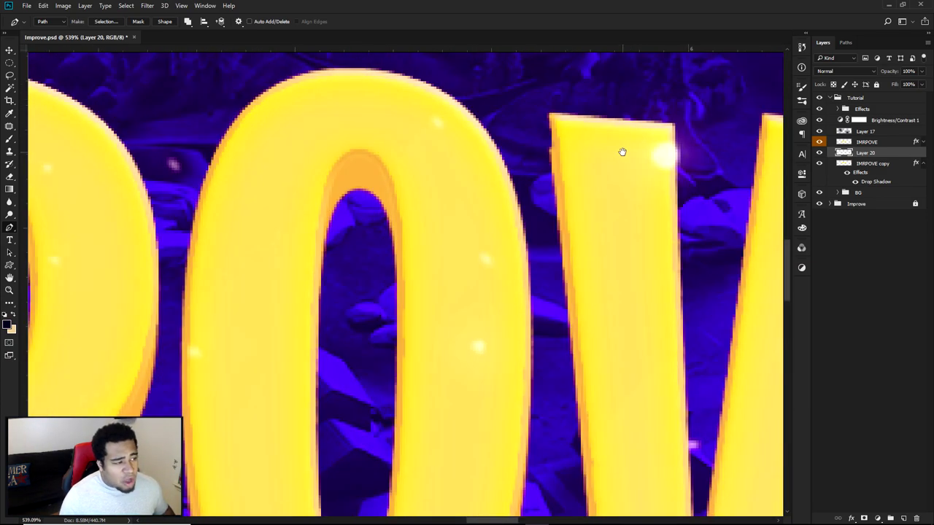
left_click(549, 116)
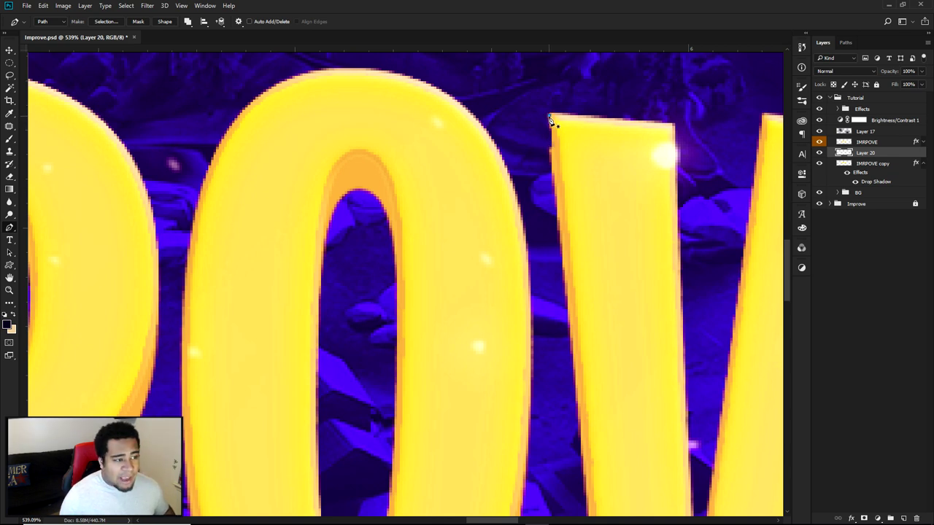
left_click(550, 151)
left_click(573, 182)
left_click(583, 141)
left_click(552, 118)
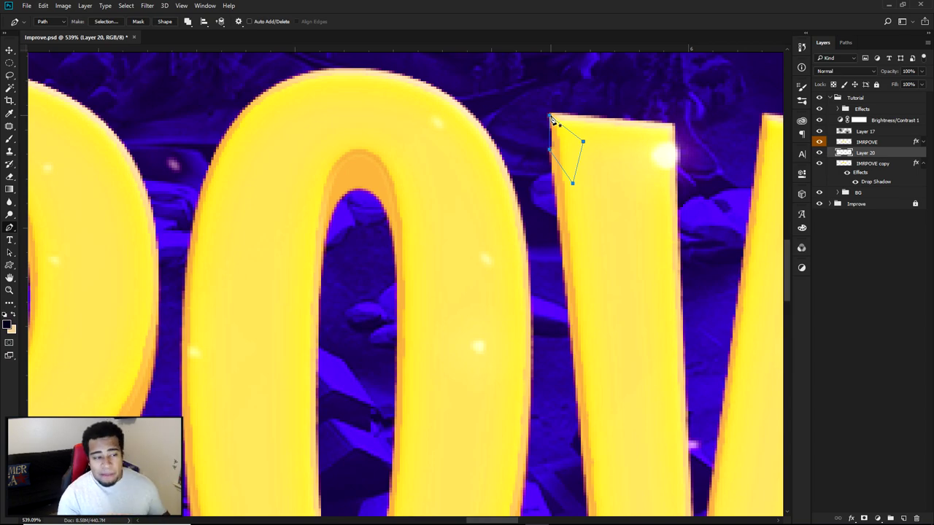
scroll(552, 119, "down", 6)
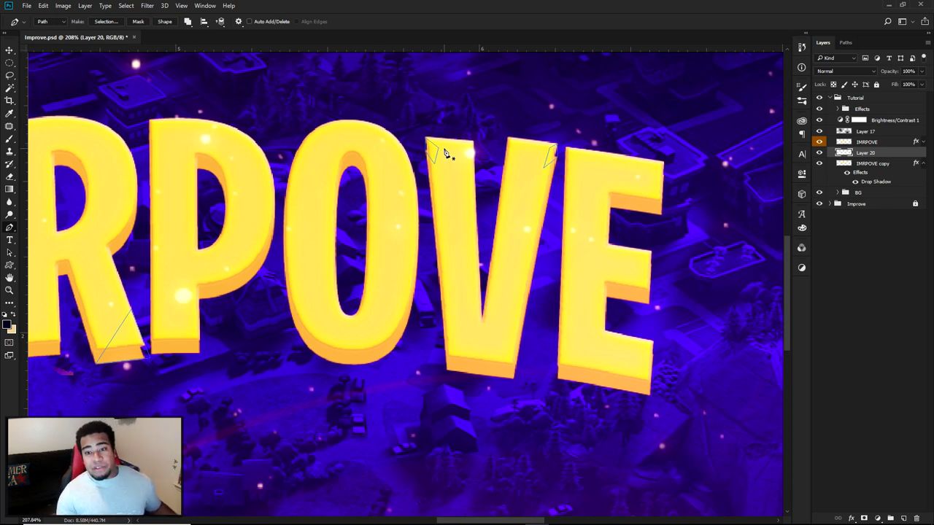
Draw a closed four-point Pen path over the upper-right corner of the E's bottom arm.
scroll(712, 318, "up", 3)
scroll(610, 378, "up", 5)
left_click(609, 329)
left_click(611, 390)
left_click(541, 408)
left_click(575, 358)
left_click(606, 329)
scroll(605, 327, "down", 4)
Draw a closed four-point Pen path over the upper-right corner of the E's middle arm.
left_click_drag(636, 156, 654, 331)
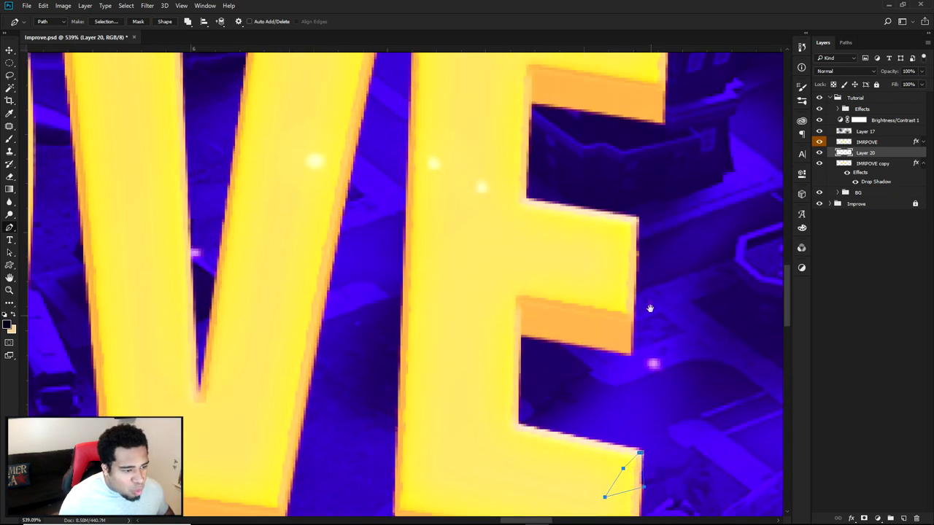
scroll(651, 324, "up", 4)
left_click(631, 203)
left_click(631, 275)
left_click(550, 298)
left_click(580, 214)
left_click(632, 204)
scroll(634, 206, "down", 2)
scroll(633, 207, "down", 5)
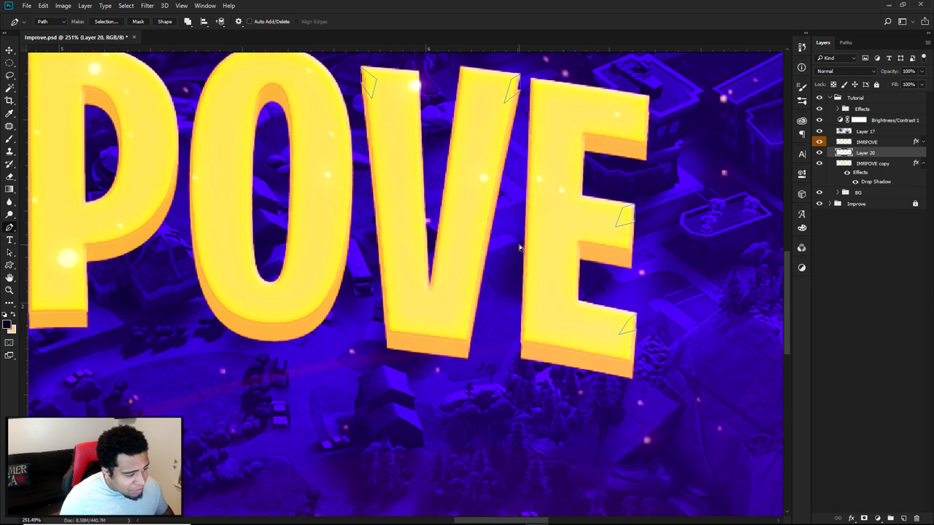
scroll(519, 248, "down", 3)
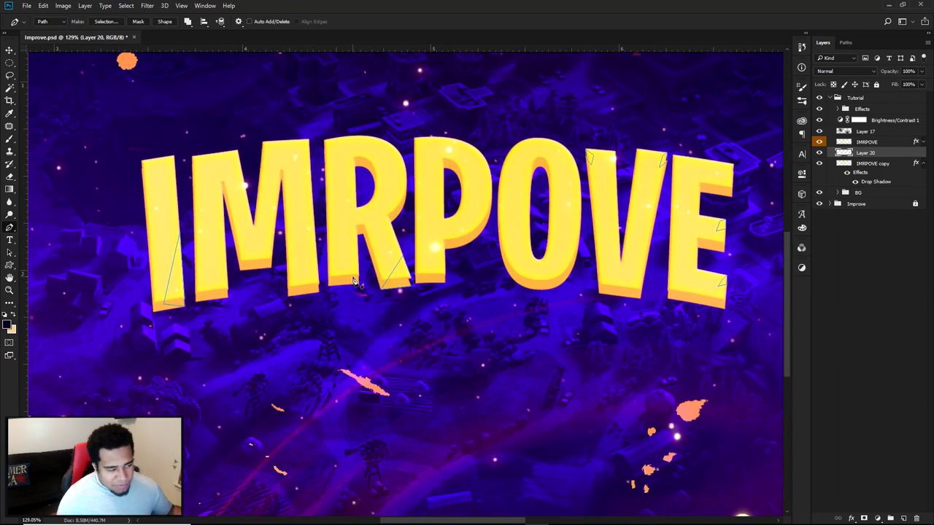
Fill the corner paths on Layer 20 with orange f2b045 sampled from the R's extrusion, and delete the paths.
scroll(381, 286, "up", 4)
right_click(458, 228)
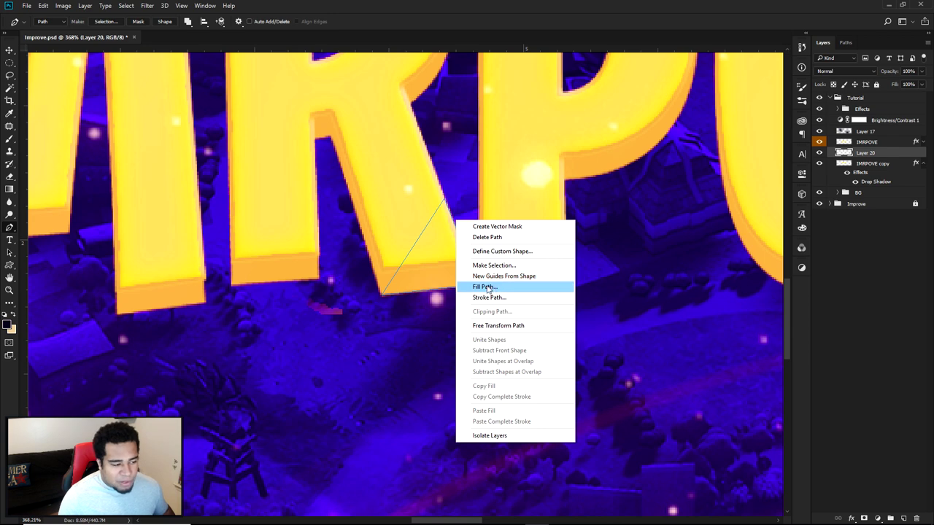
left_click(863, 154)
right_click(562, 187)
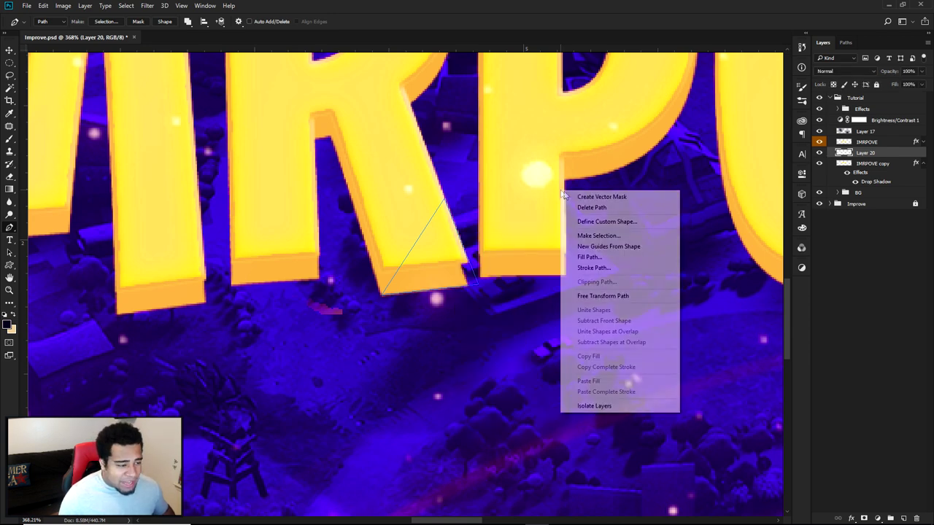
left_click(566, 255)
left_click(617, 246)
left_click(612, 263)
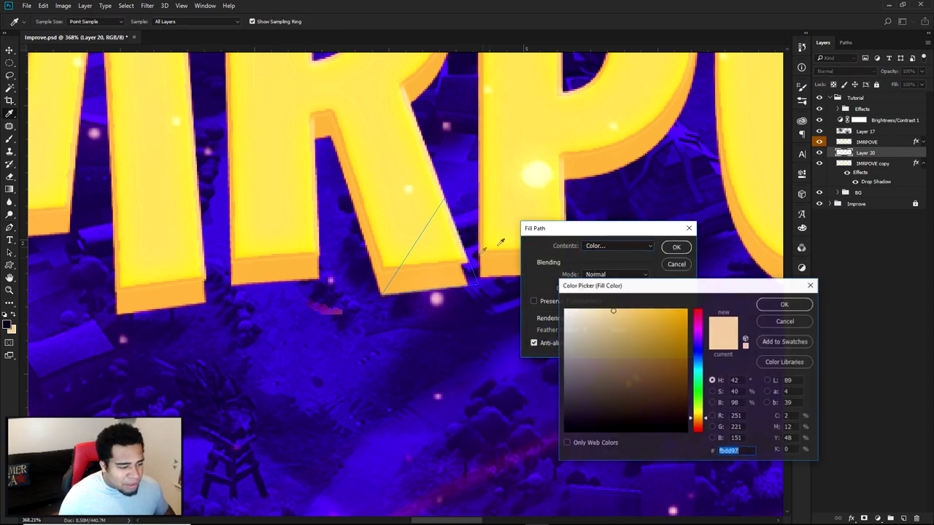
left_click(430, 276)
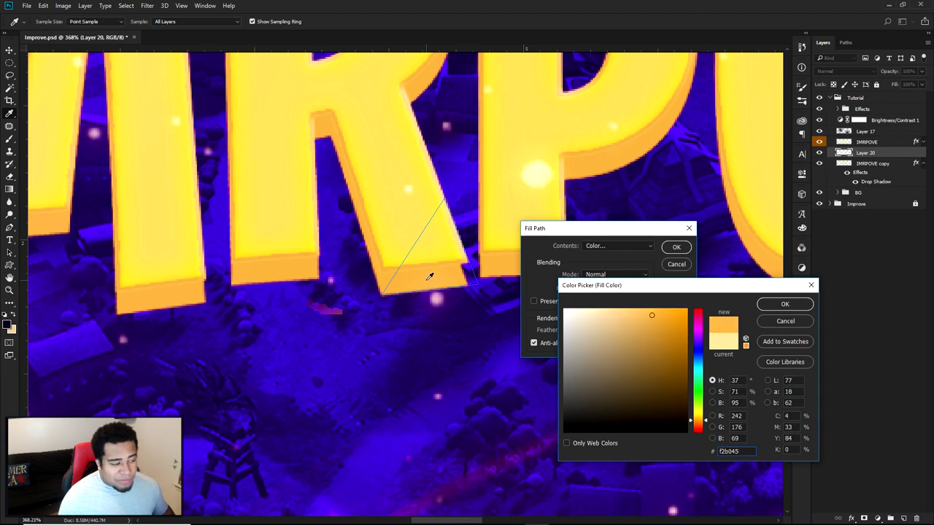
left_click(784, 304)
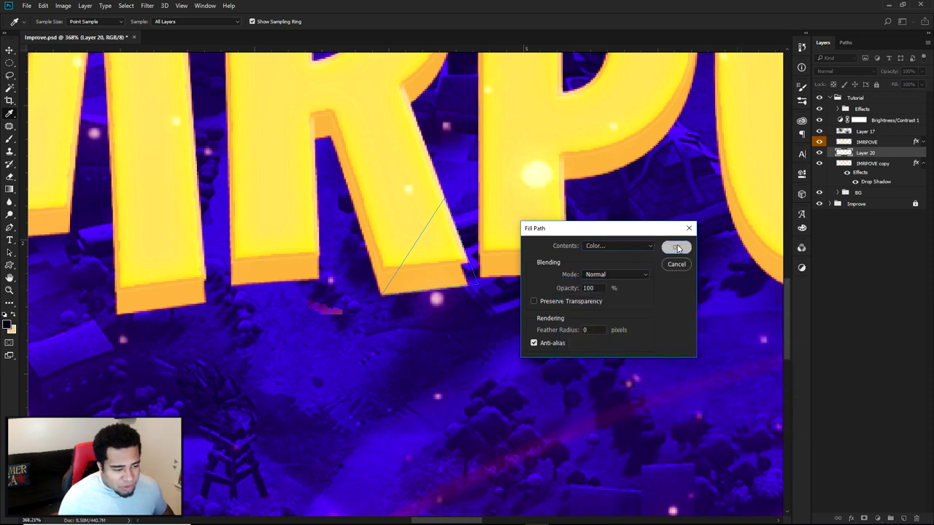
left_click(677, 247)
scroll(677, 246, "down", 3)
right_click(665, 245)
left_click(701, 255)
Inspect the fill on the R's lower corner up close and hide the Color Balance 1 adjustment in the Effects group.
scroll(573, 267, "up", 5)
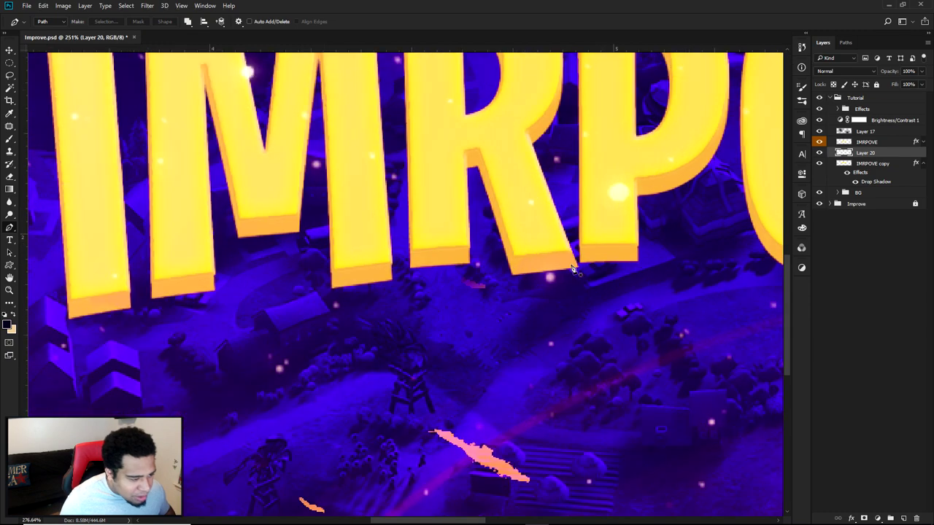
scroll(502, 264, "up", 2)
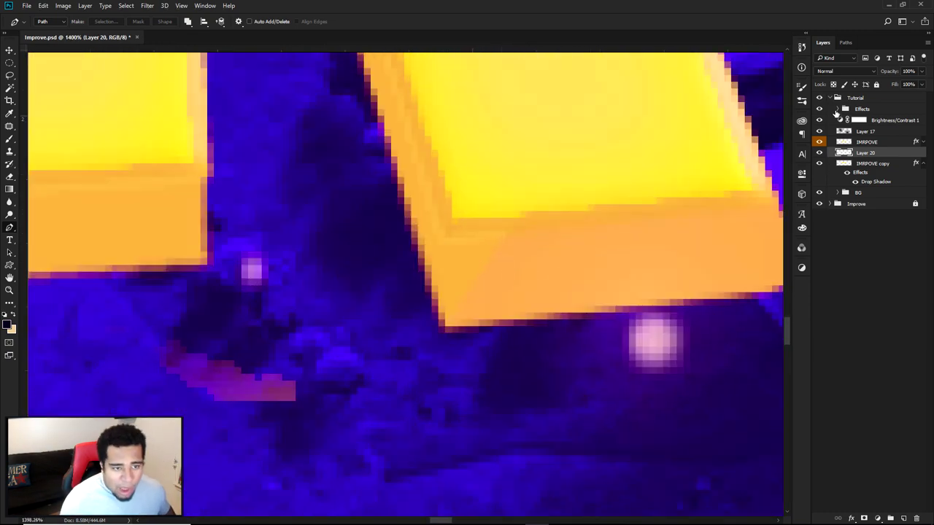
left_click(838, 109)
left_click(819, 131)
left_click(838, 109)
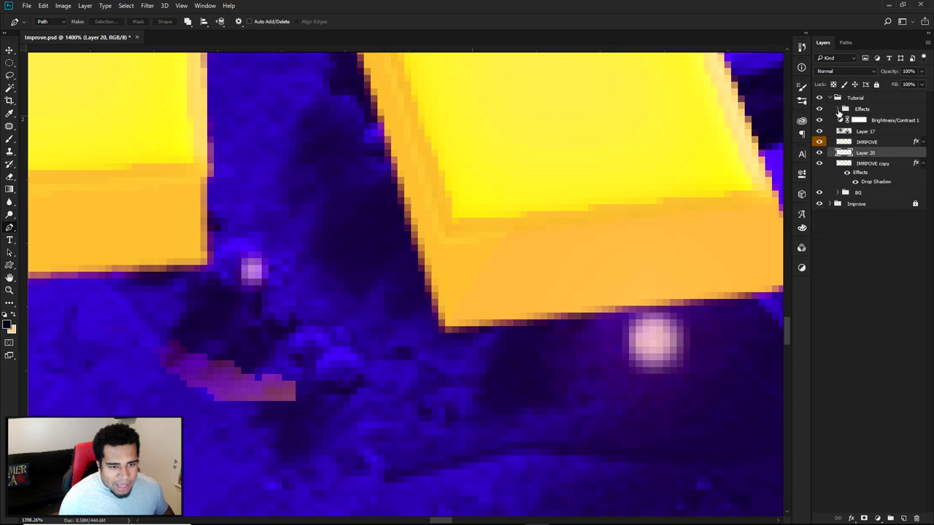
Add a Normal Color Overlay at 100% opacity to Layer 20 using orange f2b741 sampled from the neighbouring shadow.
double_click(903, 155)
left_click(517, 424)
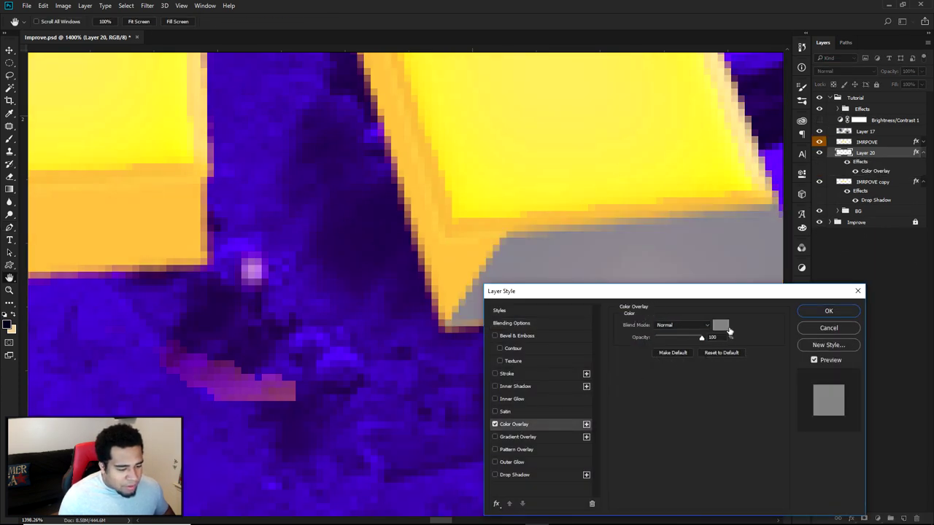
left_click(721, 326)
left_click(476, 251)
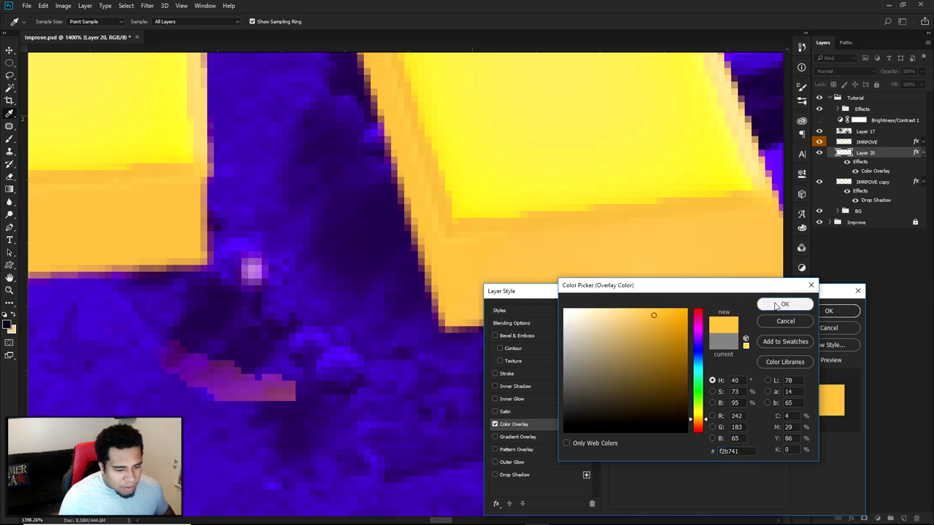
left_click(777, 305)
left_click(828, 311)
Show the Color Balance 1 adjustment in the Effects group again and review the lettering on the whole banner.
left_click(837, 109)
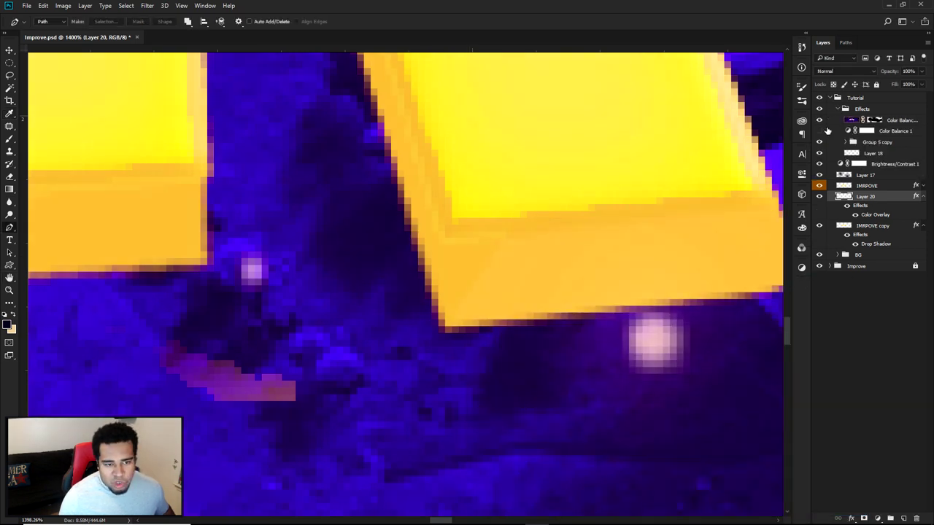
left_click(838, 109)
key("v")
scroll(686, 208, "down", 8)
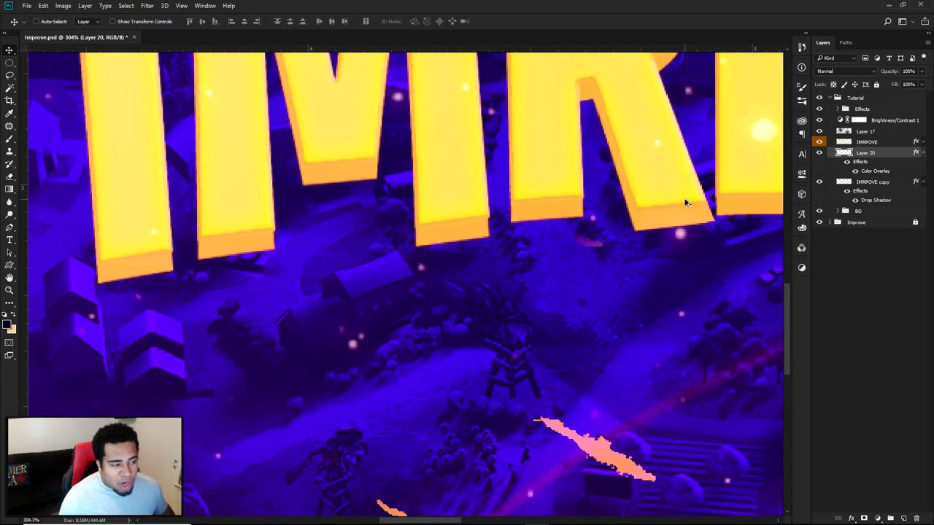
scroll(686, 203, "down", 5)
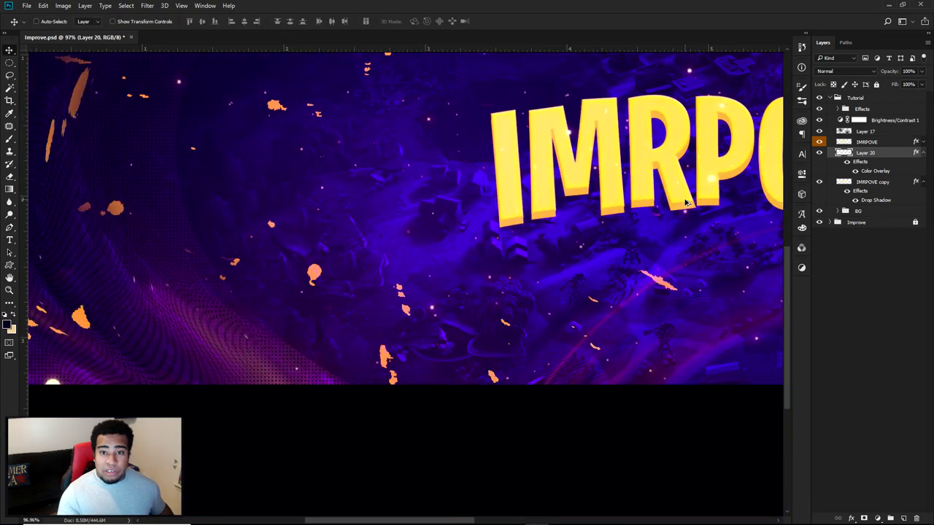
scroll(686, 203, "down", 3)
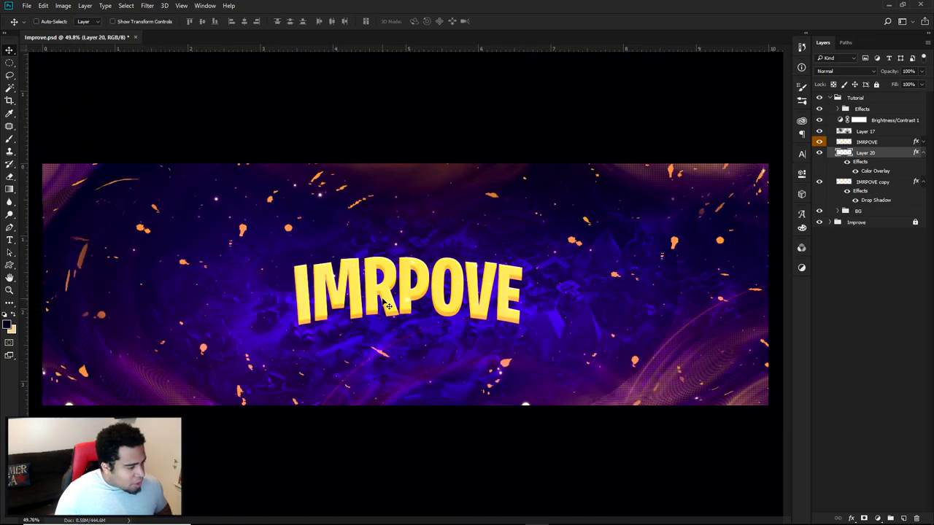
scroll(387, 305, "up", 4)
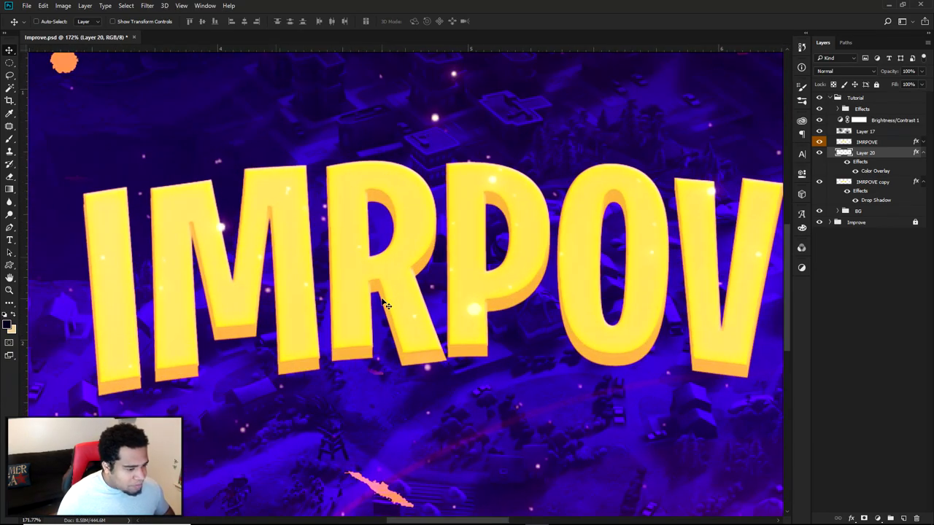
Merge Layer 20 with the IMRPOVE copy layer and check the merged extrusion's visibility.
left_click(923, 153)
left_click(924, 163)
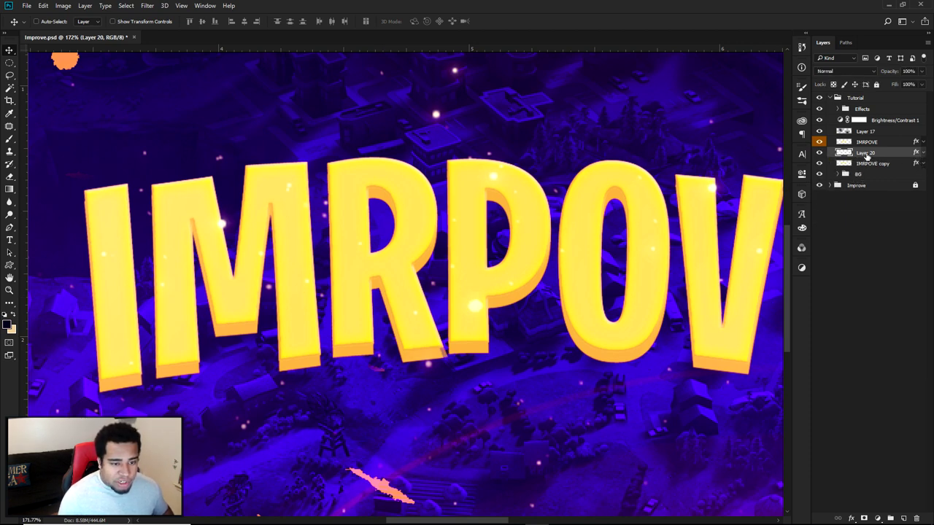
left_click(868, 163, "shift")
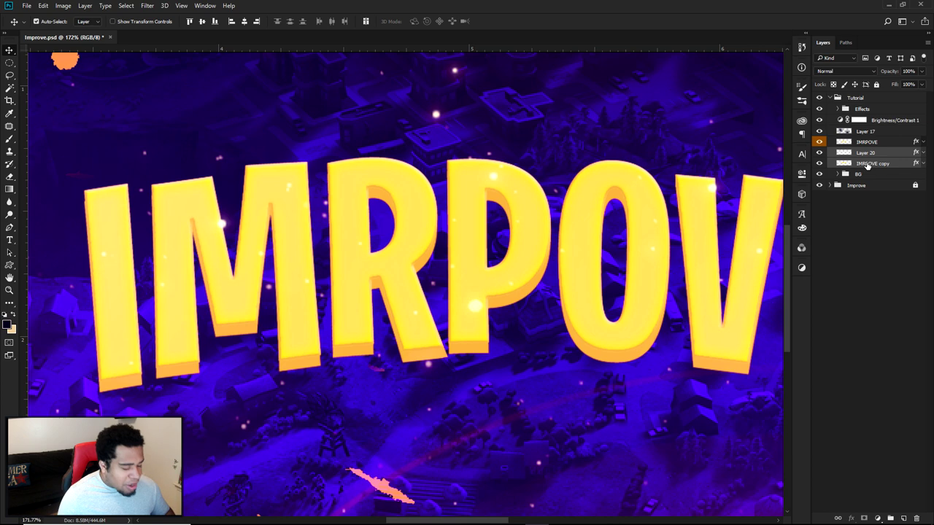
key("ctrl+e")
left_click(820, 152)
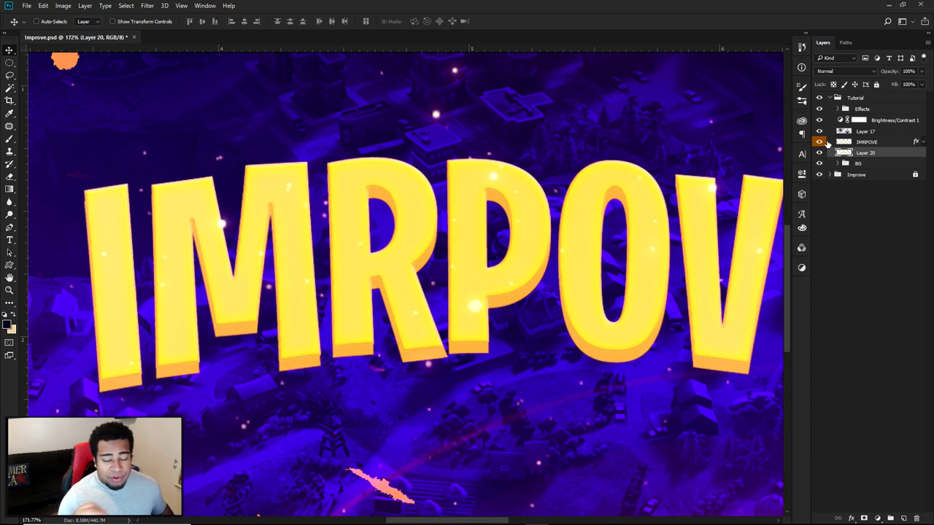
double_click(907, 152)
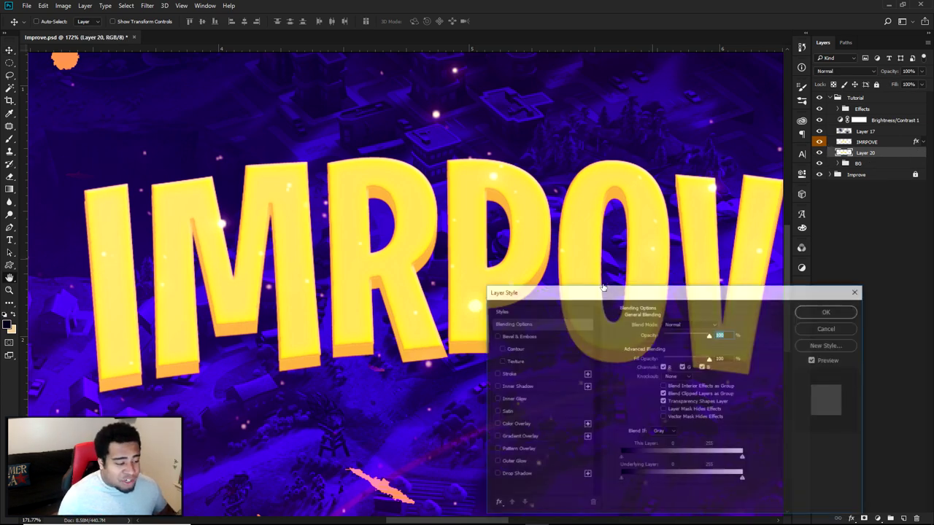
left_click(509, 474)
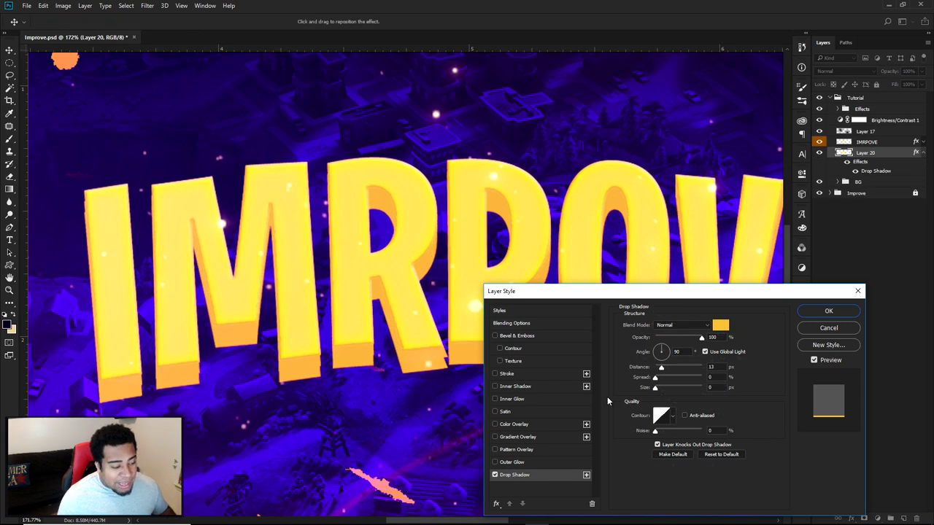
left_click(496, 475)
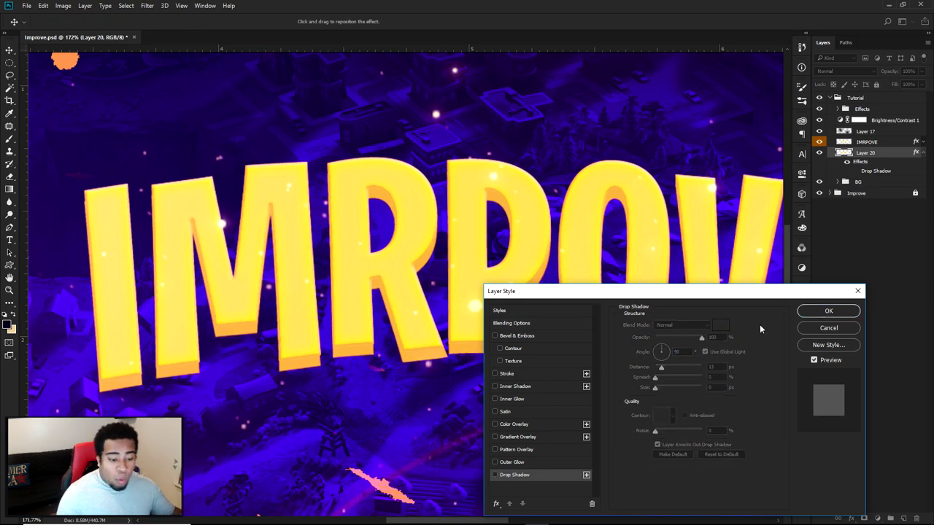
left_click(827, 327)
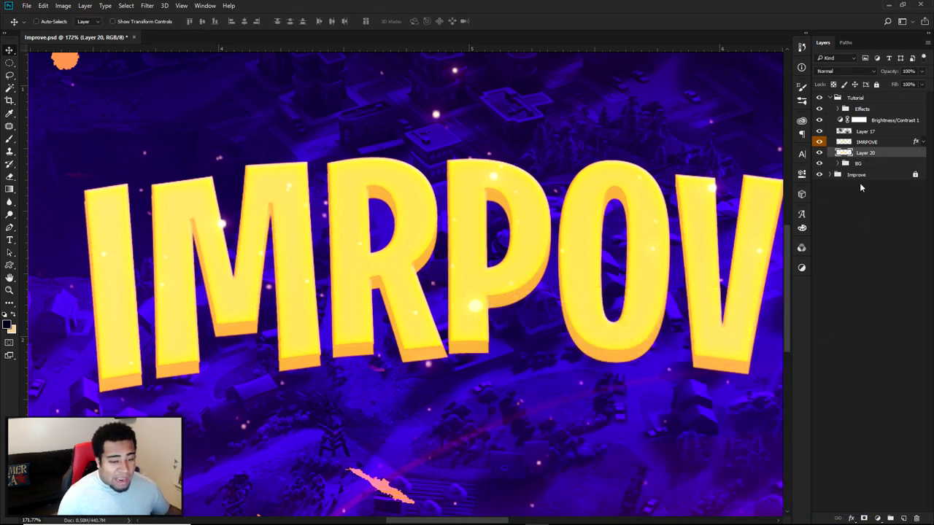
Apply the saved Bevel & Emboss style with Smooth Inner Bevel, 1000% depth, 2 px size and 7 px soften to merged Layer 20.
double_click(897, 157)
left_click(518, 307)
left_click_drag(518, 291, 531, 216)
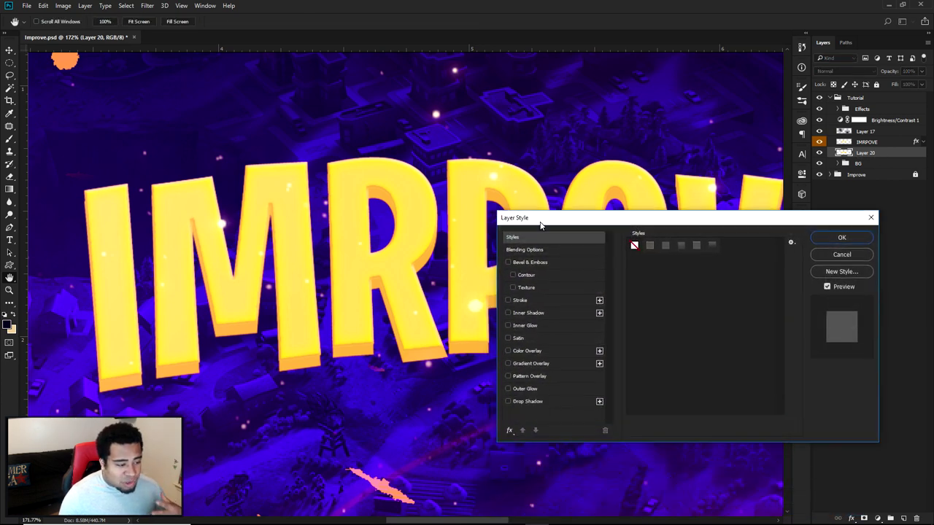
left_click(666, 246)
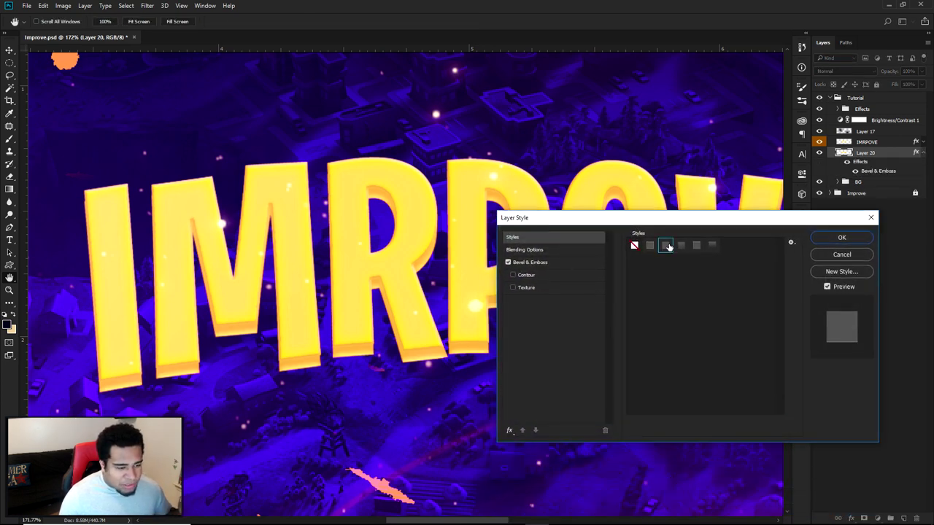
left_click(538, 264)
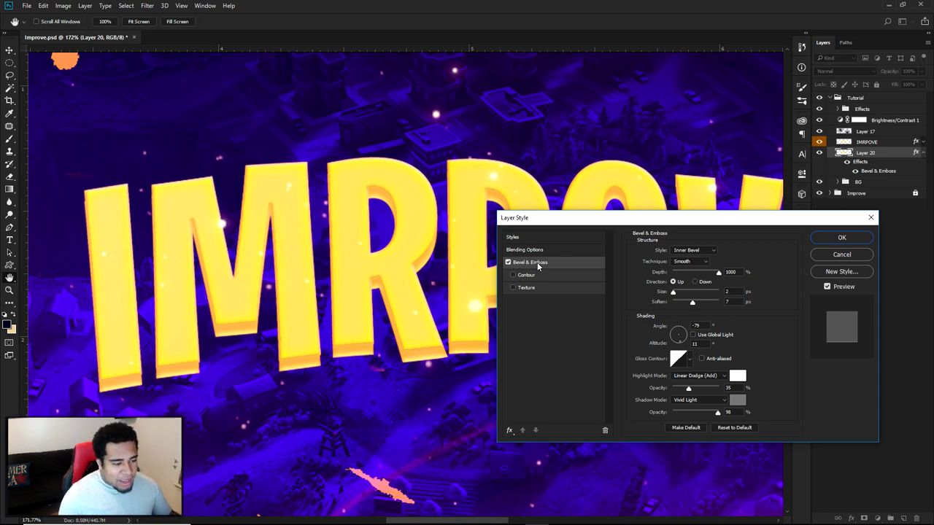
left_click(841, 238)
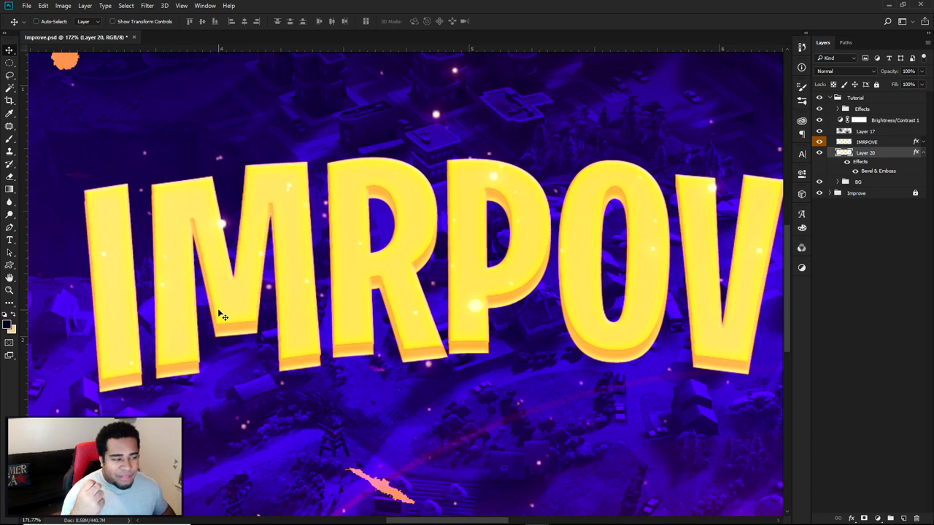
Examine the bevelled IMRPOVE lettering and its extrusion both close up and across the whole banner.
scroll(219, 314, "down", 6)
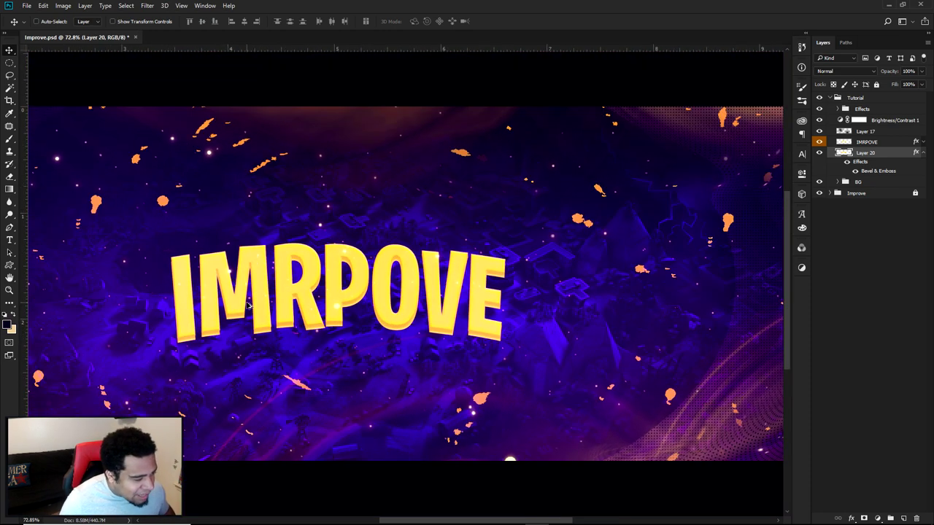
scroll(248, 306, "down", 4)
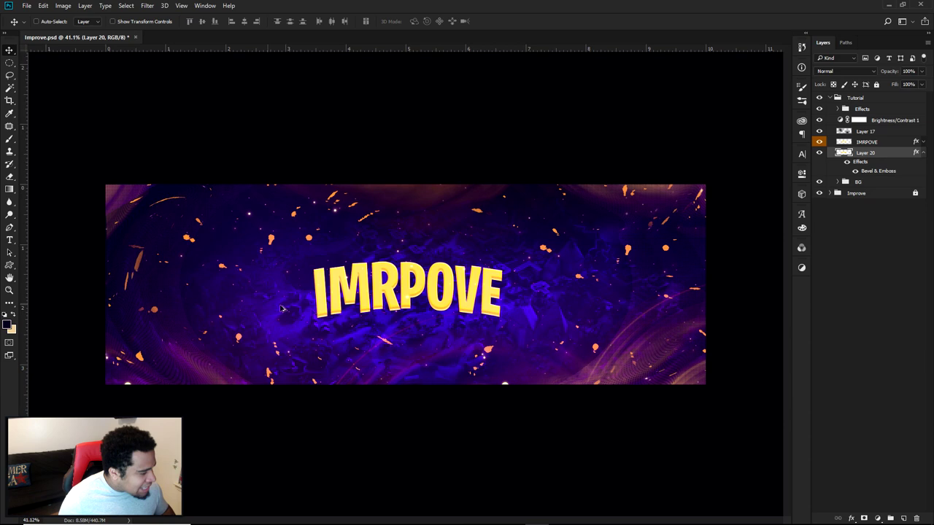
scroll(383, 308, "up", 2)
scroll(383, 308, "up", 3)
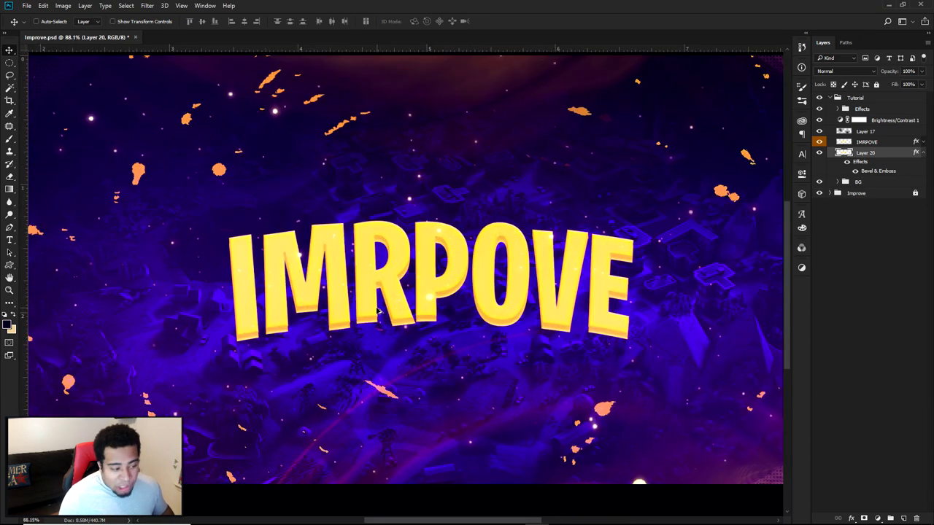
scroll(378, 312, "up", 2)
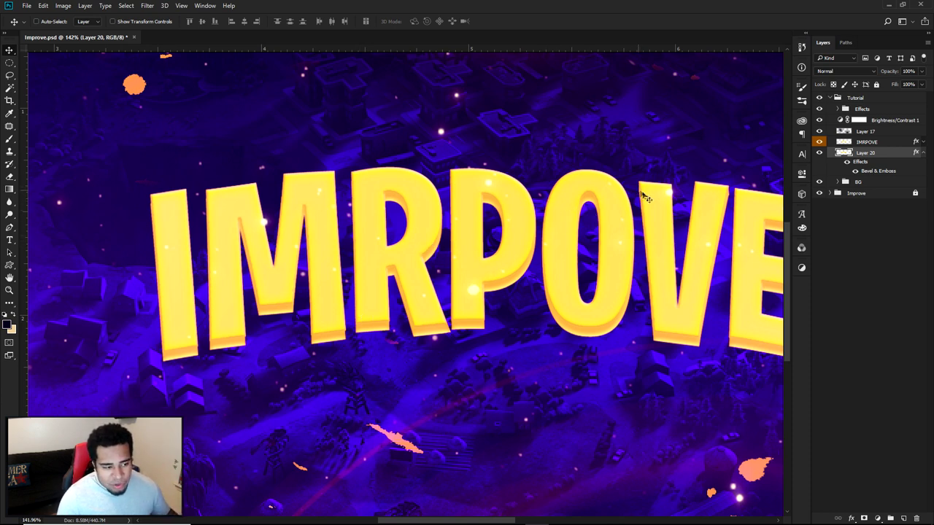
scroll(519, 302, "down", 5)
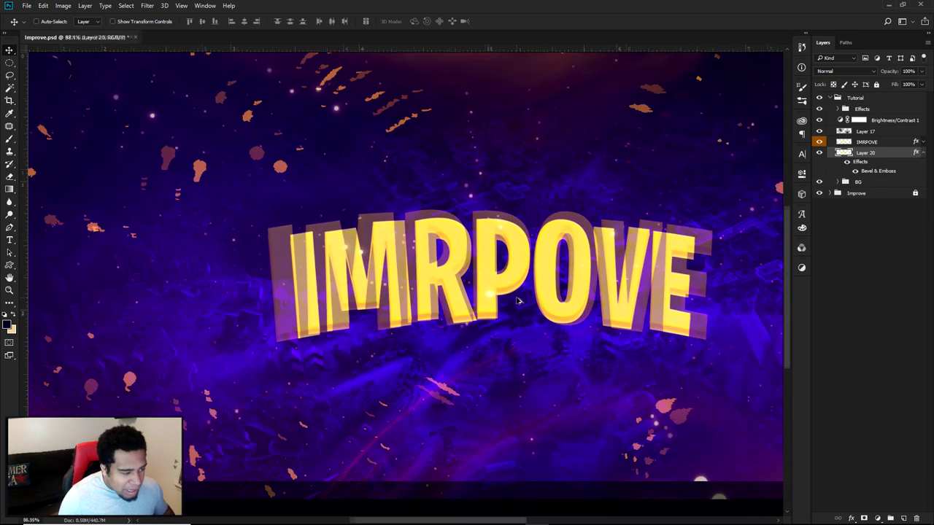
scroll(449, 311, "up", 6)
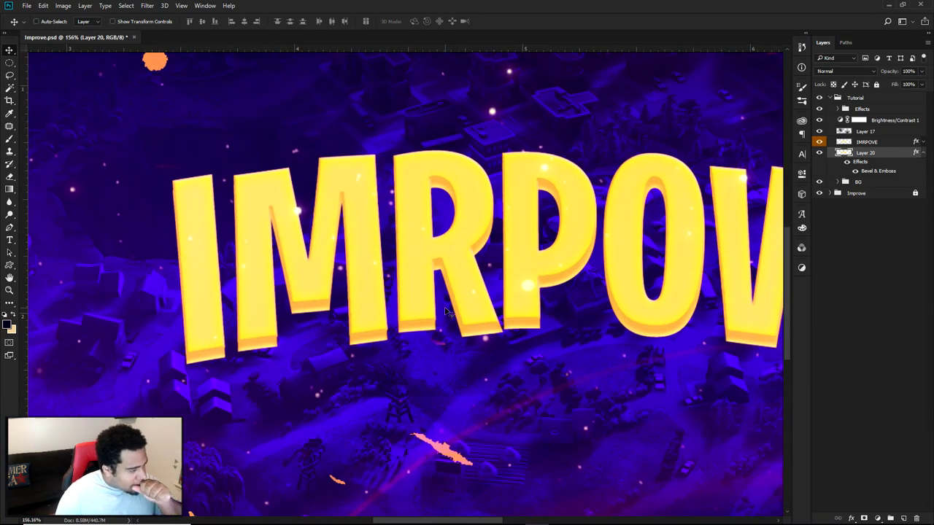
Collapse Layer 20's effects list and hide the Tutorial group temporarily to examine the outline around the finished IMPROVE lettering.
left_click(922, 152)
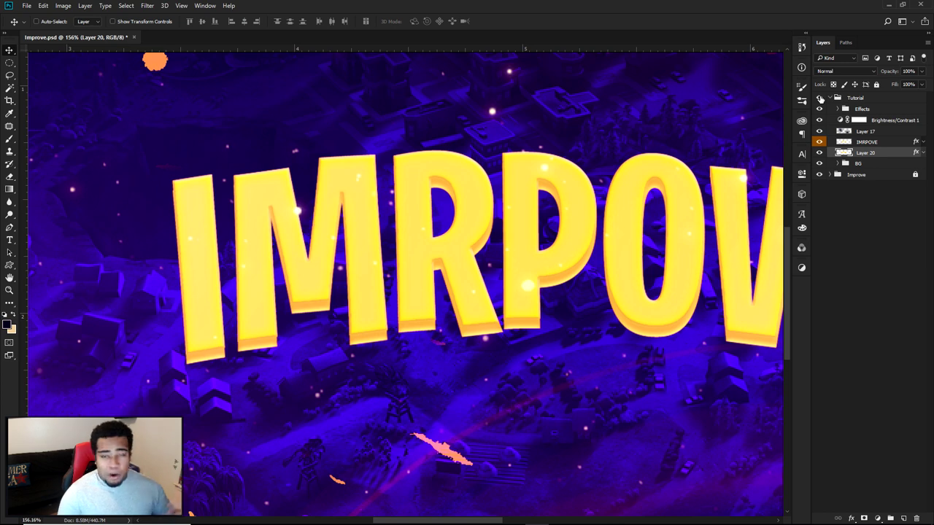
left_click(819, 98)
scroll(532, 162, "up", 2)
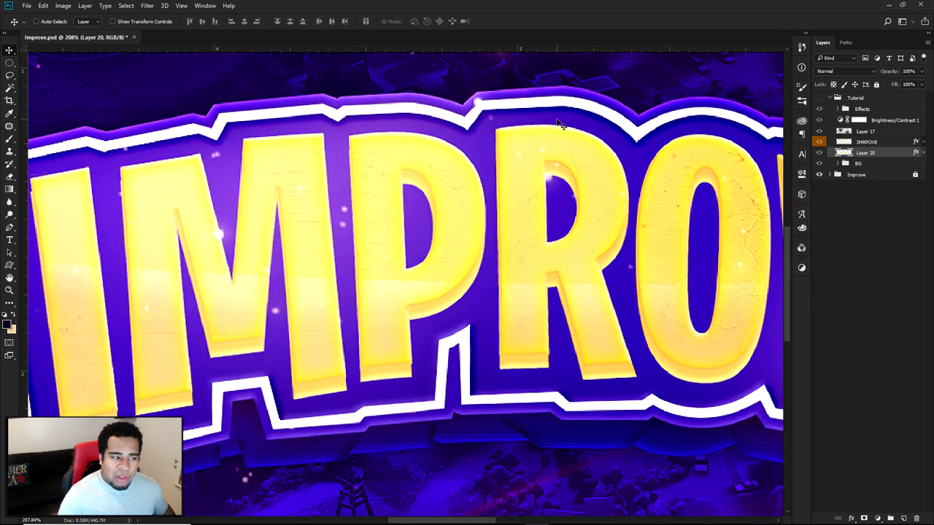
scroll(490, 148, "down", 3)
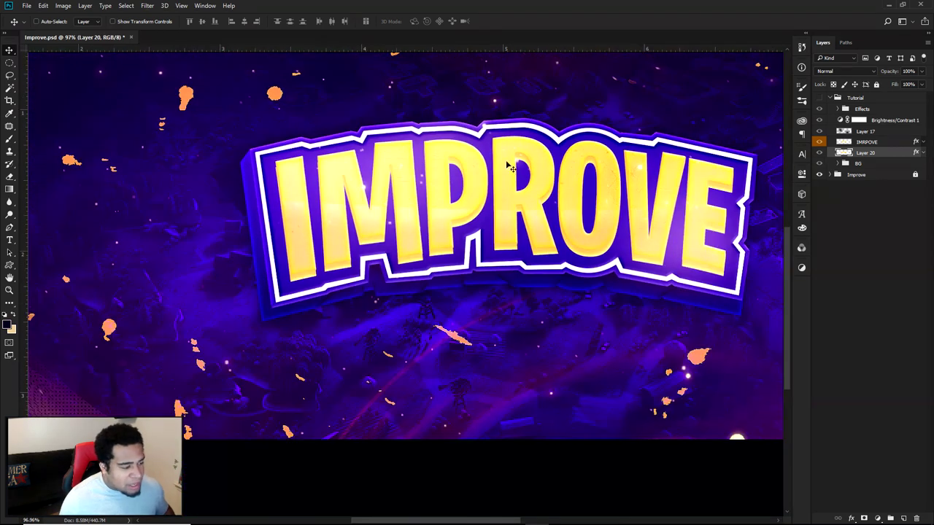
left_click_drag(491, 148, 448, 148)
left_click(819, 98)
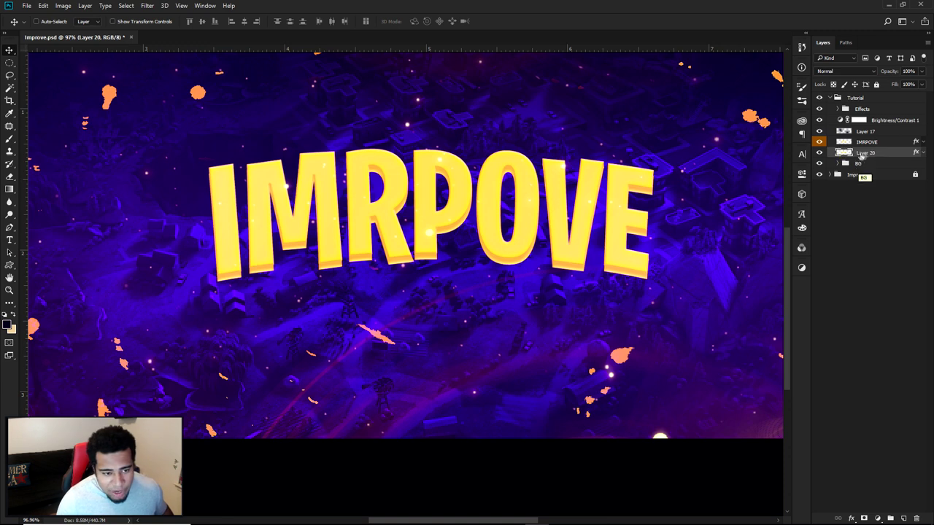
Duplicate Layer 20 and place the copy directly beneath the original.
left_click(922, 152)
left_click(923, 153)
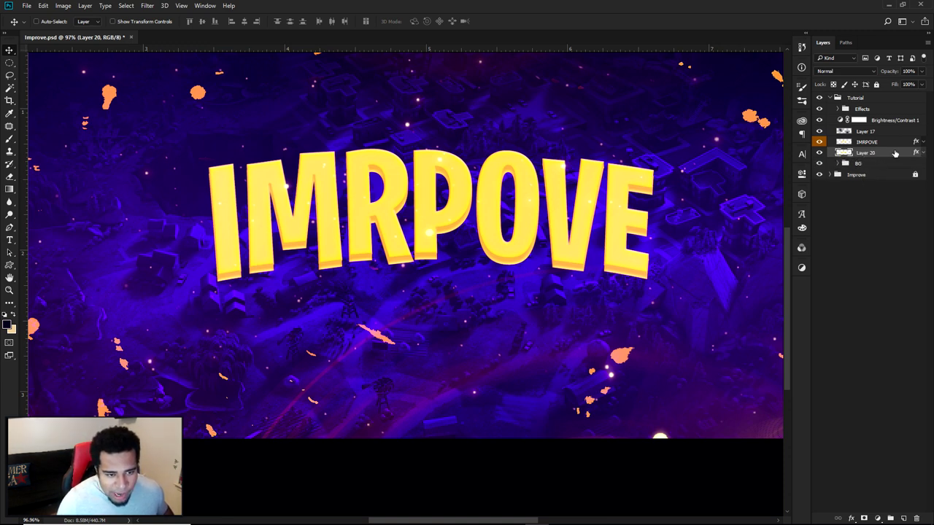
key("ctrl+j")
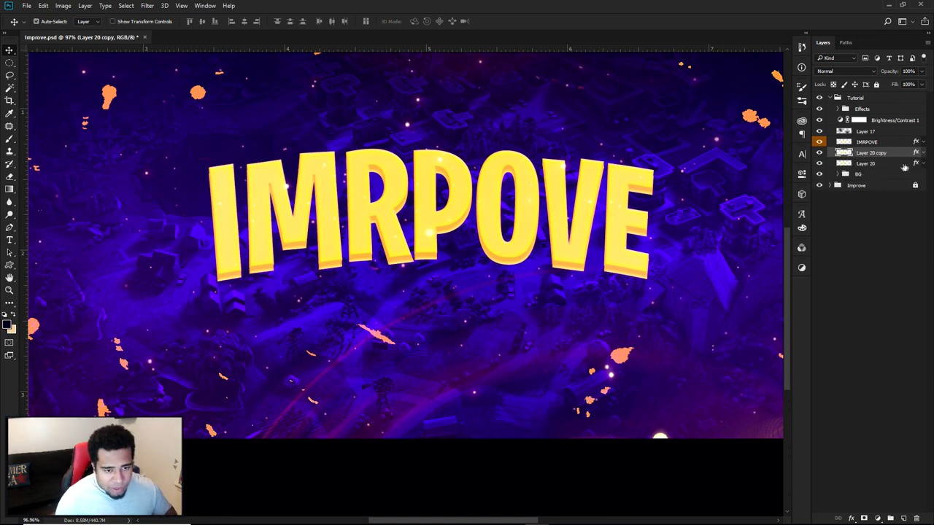
left_click_drag(881, 156, 880, 170)
Give the original Layer 20 a Yellow colour label.
right_click(822, 153)
left_click(820, 205)
right_click(818, 152)
left_click(818, 216)
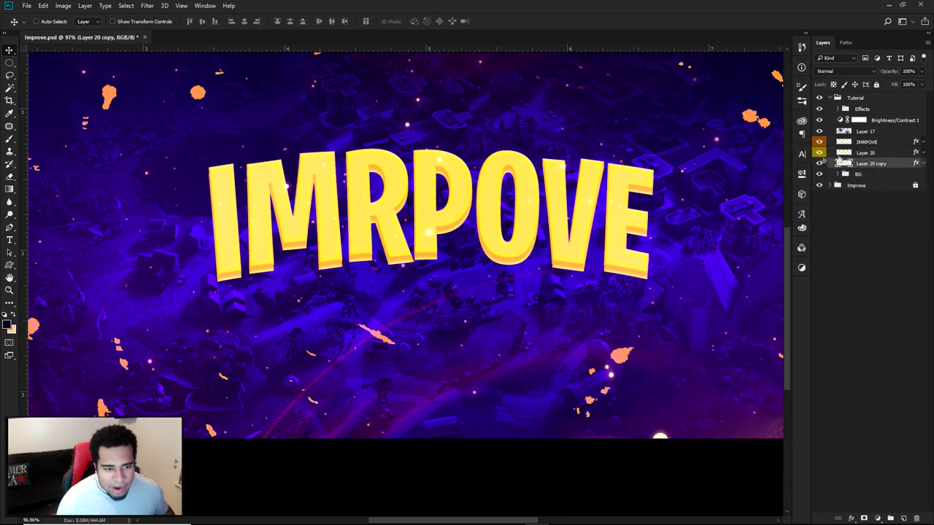
Clear the layer style from Layer 20 copy to remove its Bevel & Emboss.
left_click(922, 164)
right_click(879, 163)
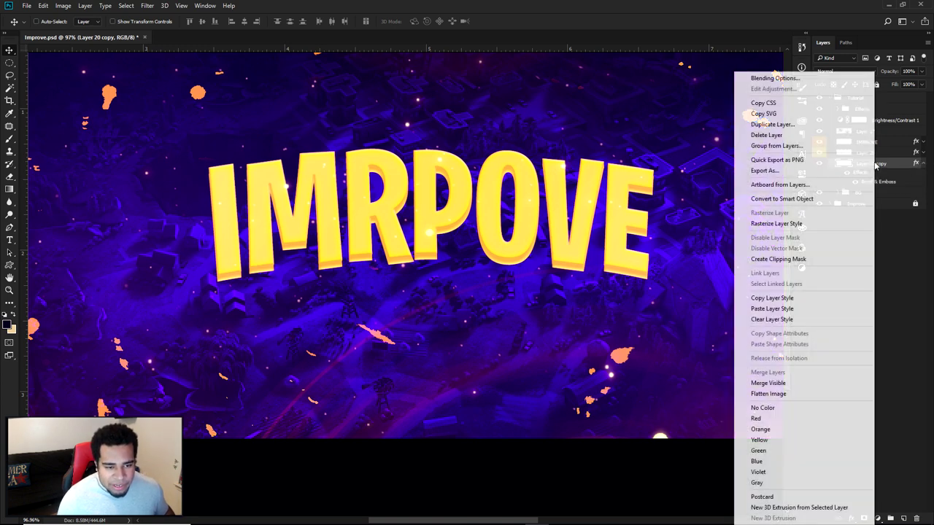
left_click(772, 321)
Restore all effects in the Layer Style list and add a black Outside Stroke of 38 px at 100% opacity to Layer 20 copy.
double_click(897, 163)
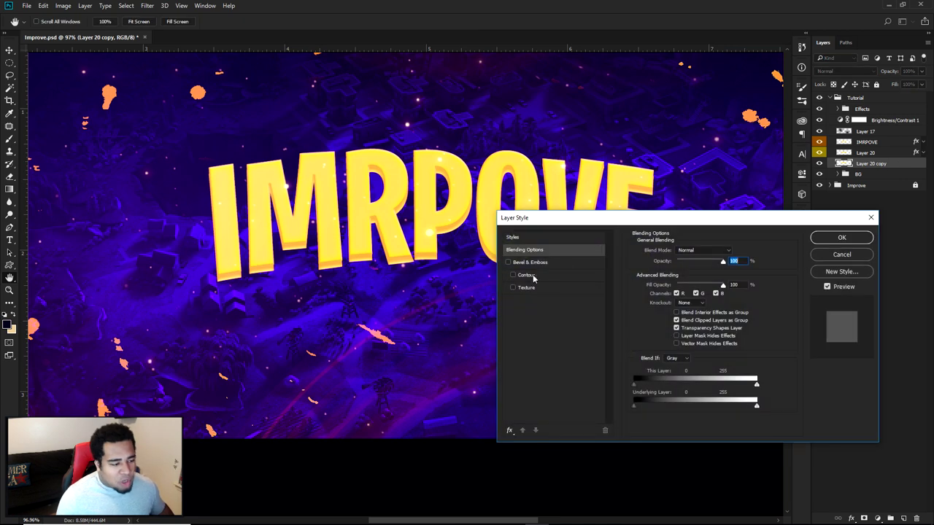
left_click(510, 431)
left_click(540, 284)
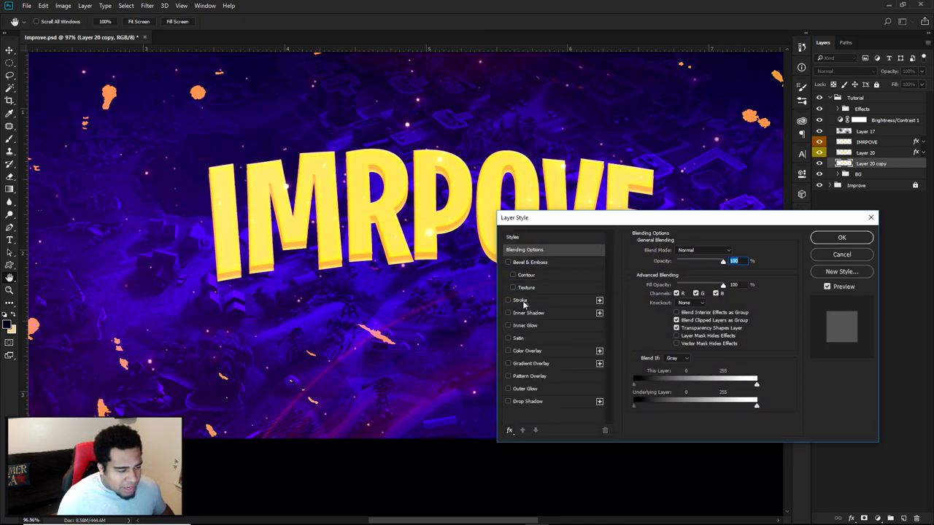
left_click(521, 302)
left_click_drag(667, 251, 677, 250)
left_click(680, 260)
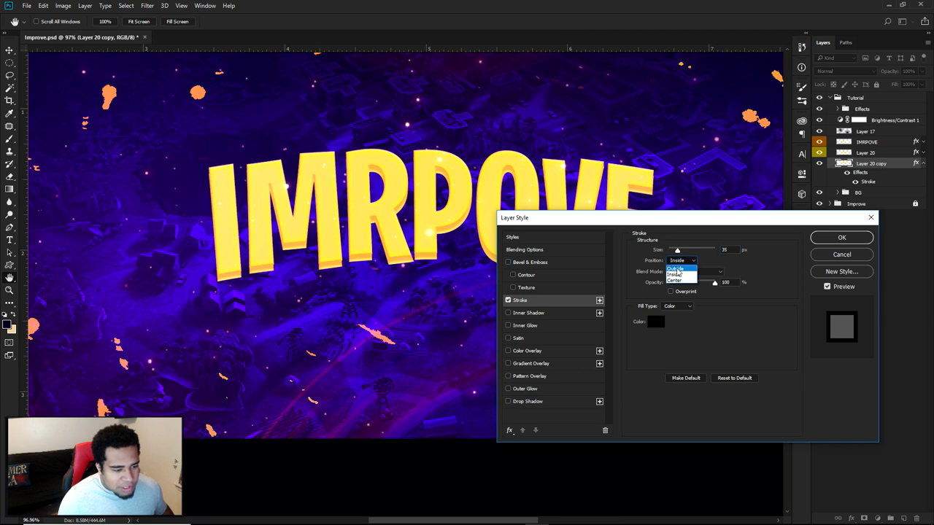
left_click(676, 269)
left_click_drag(677, 250, 678, 253)
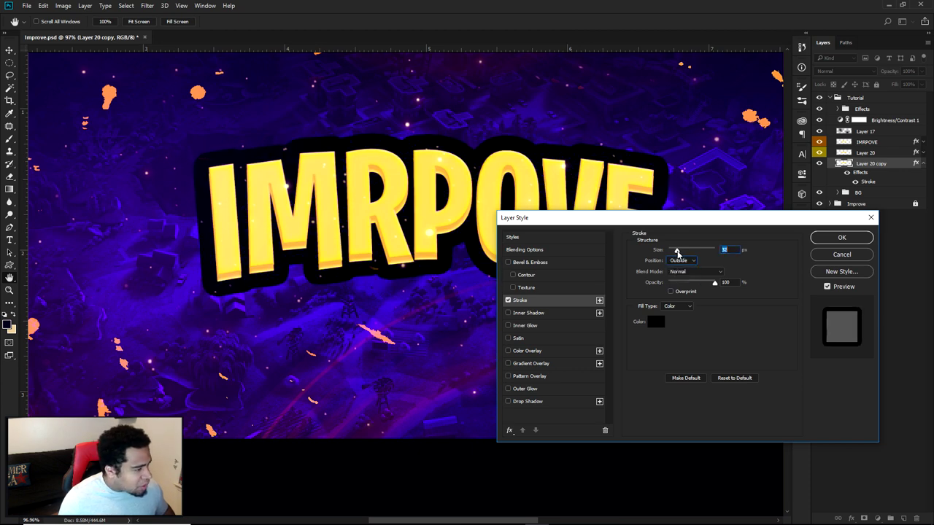
left_click_drag(678, 252, 680, 252)
left_click(841, 238)
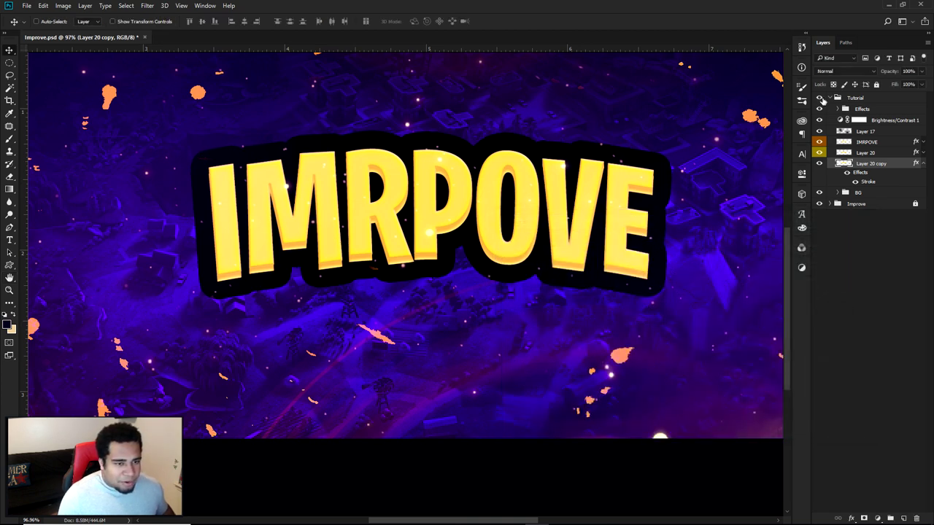
Compare with the finished lettering, reduce Layer 20 copy's Stroke size to 21 px and inspect the resulting outline.
left_click(819, 98)
left_click(819, 98)
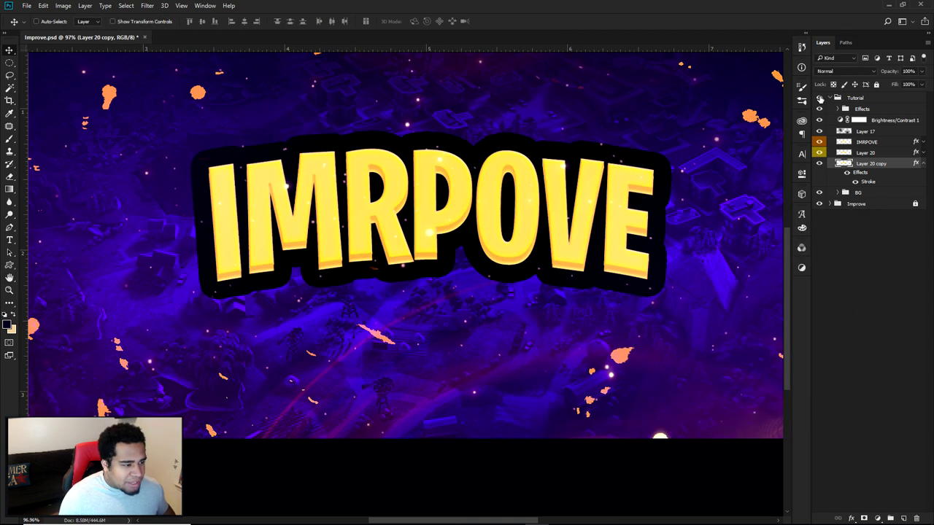
double_click(860, 184)
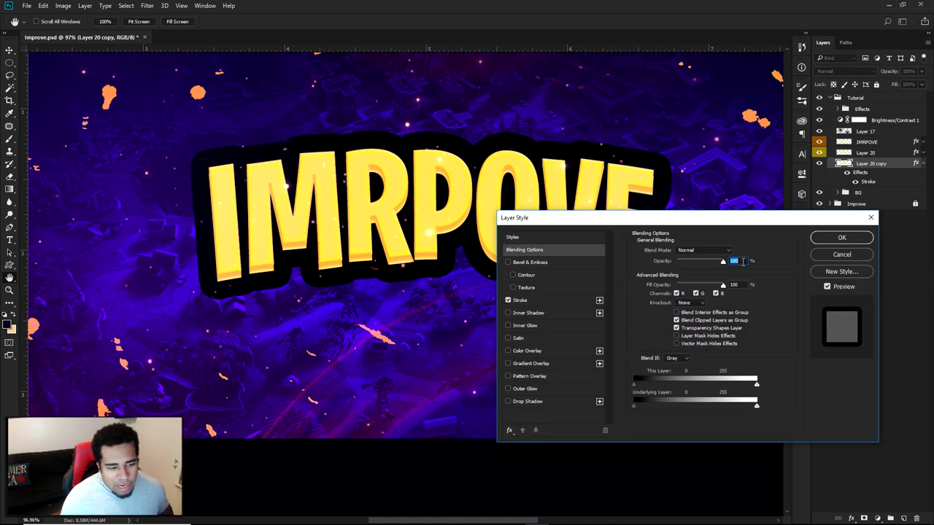
left_click(523, 302)
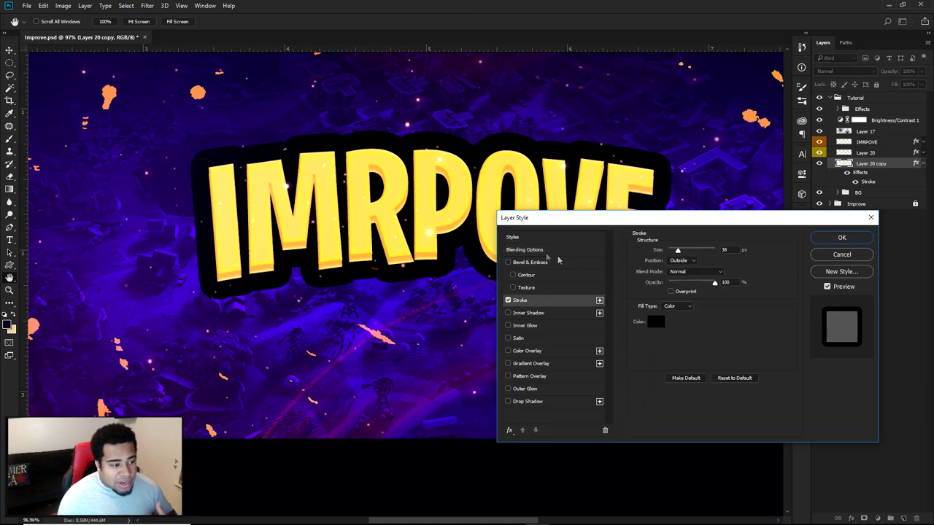
left_click_drag(677, 250, 675, 250)
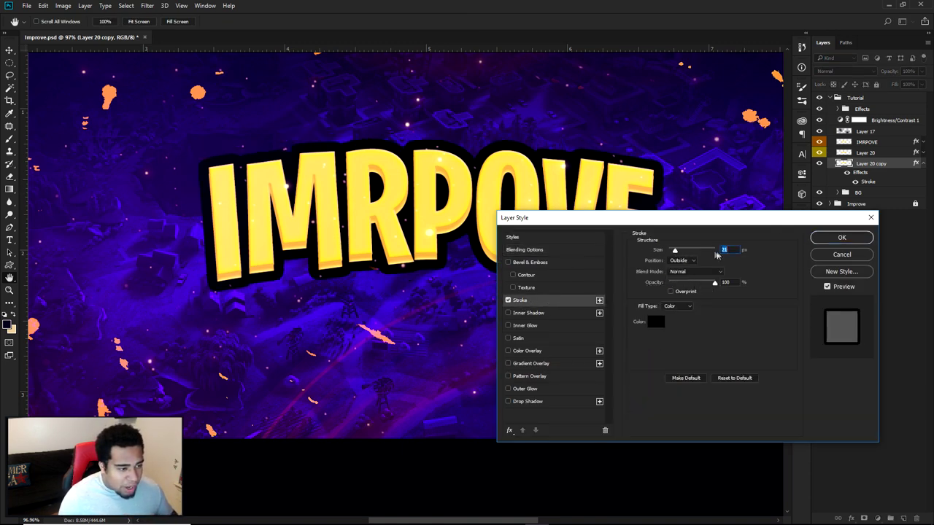
left_click(855, 242)
scroll(390, 263, "up", 5)
left_click_drag(321, 271, 483, 306)
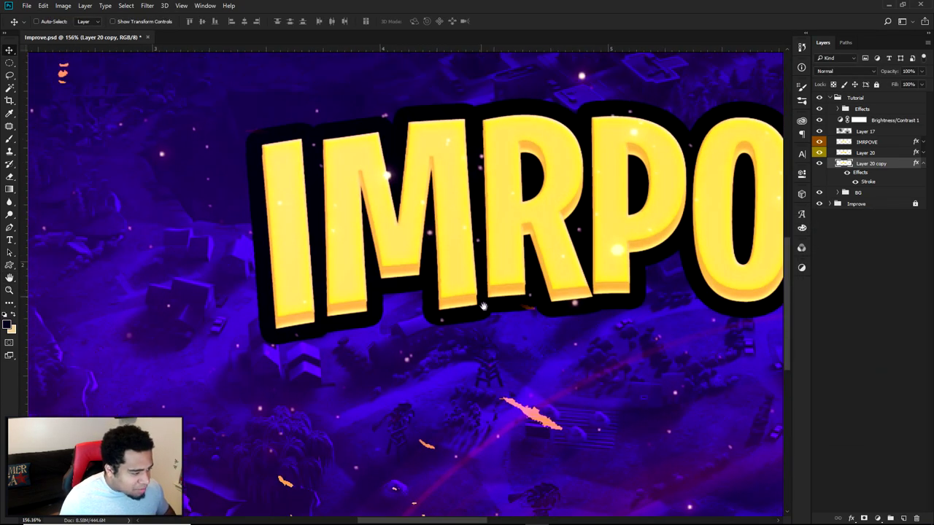
scroll(483, 306, "down", 5)
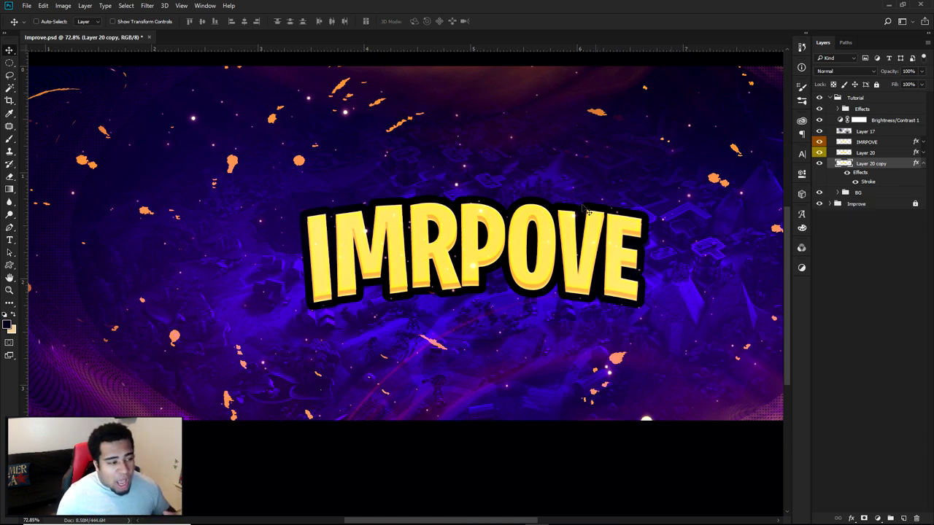
Add a new layer above Layer 20 copy and start a Pen path at the notch in the black outline above the first M.
left_click(903, 518)
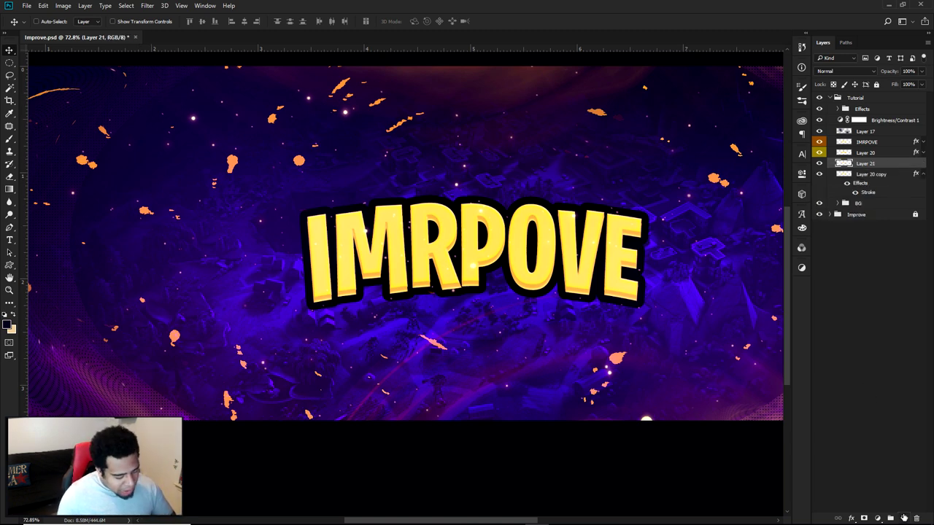
key("p")
scroll(340, 182, "up", 5)
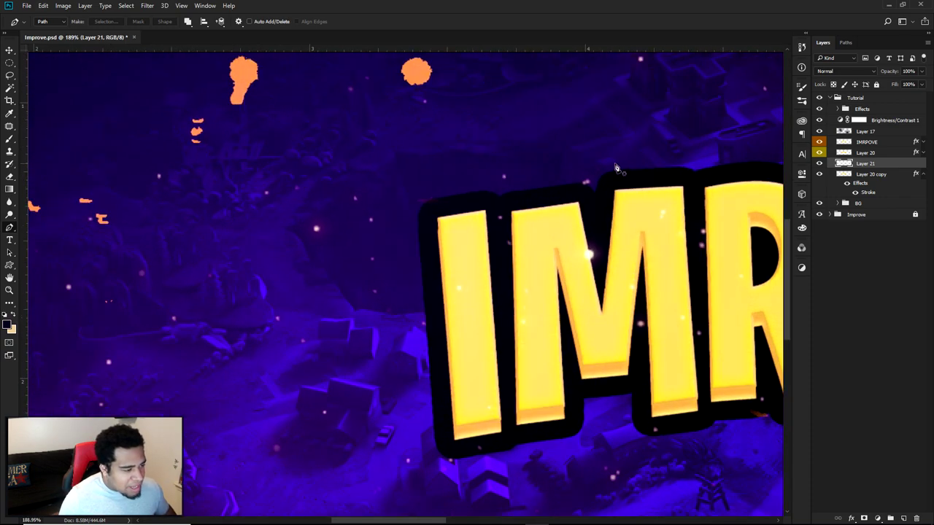
scroll(438, 202, "up", 2)
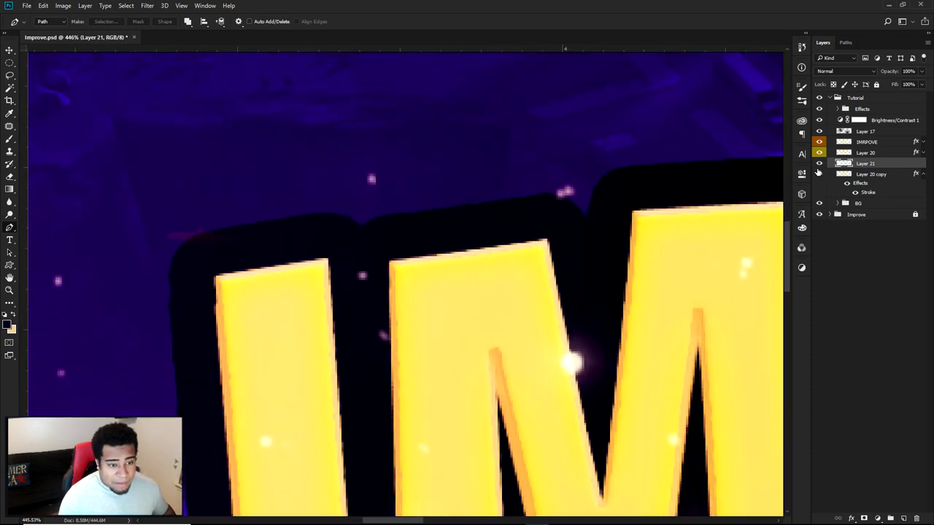
left_click(586, 214)
left_click(549, 193)
Continue the path with straight segments along the outline's upper edge, through the I–M notch to a sharp corner outside the I.
left_click_drag(424, 224, 610, 204)
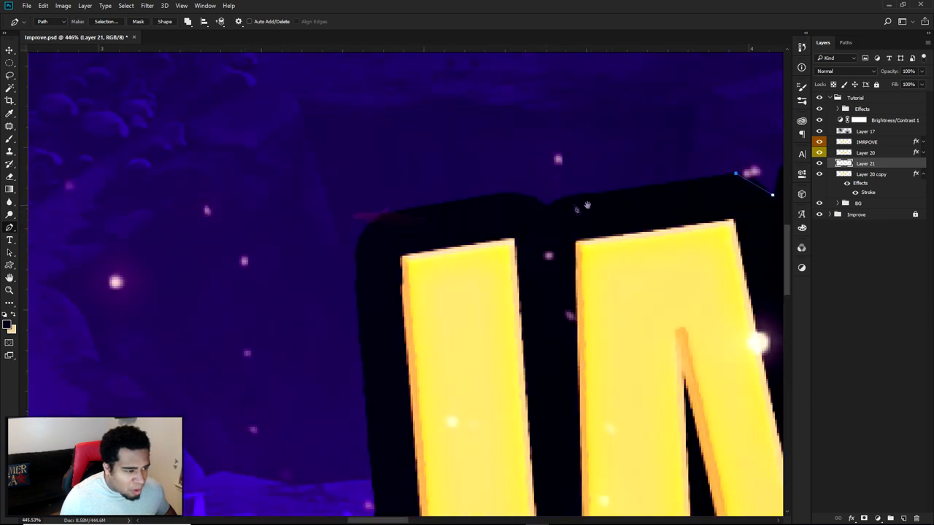
left_click(560, 198)
left_click(547, 207)
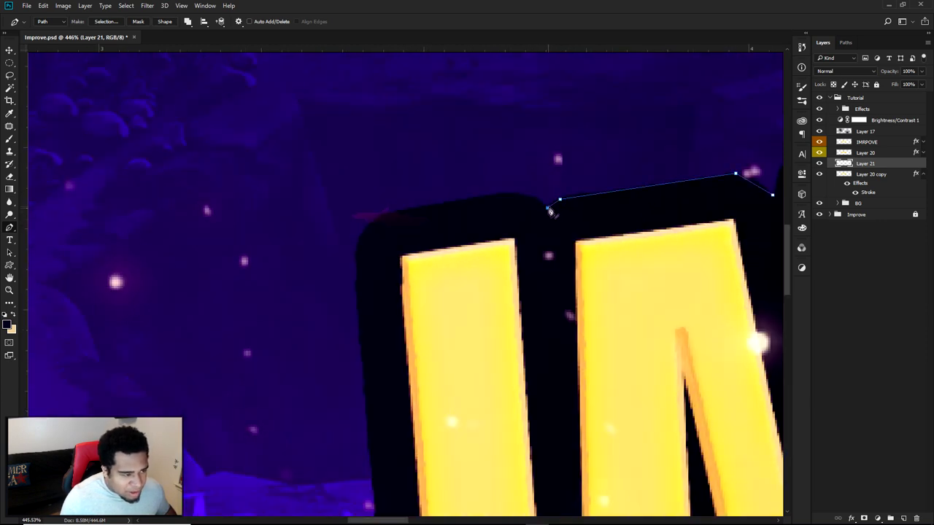
left_click(523, 194)
left_click(346, 220)
Continue the Pen path down the I's outer side, beneath the I and first leg of the M, then up to the M's inner recess.
scroll(353, 220, "down", 5)
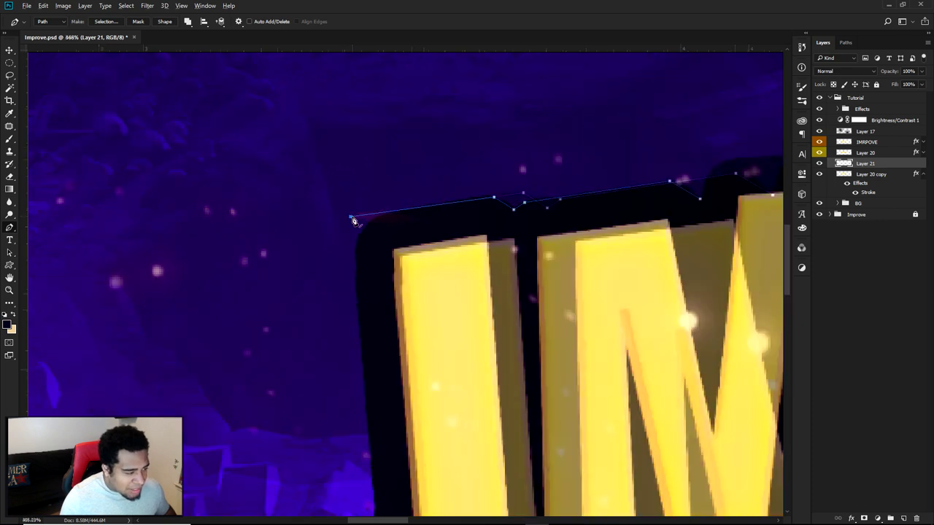
left_click_drag(428, 364, 425, 261)
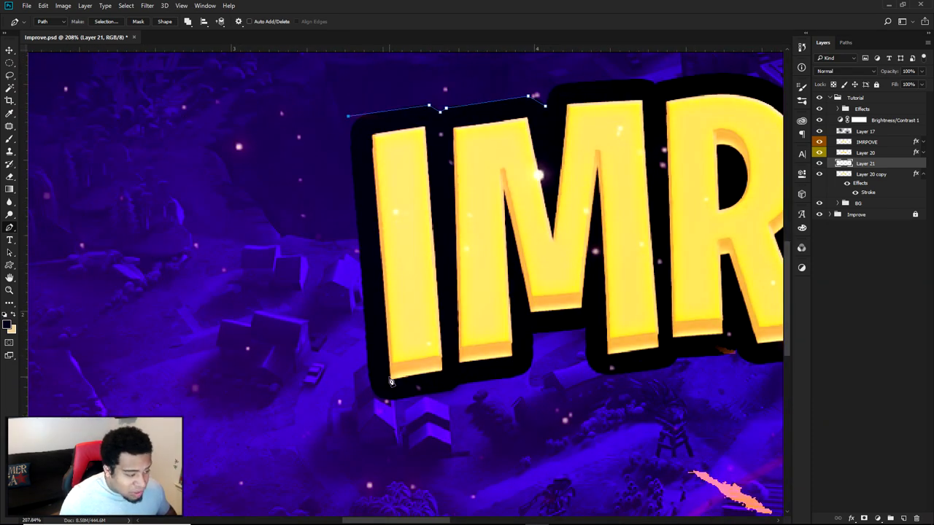
left_click(375, 400)
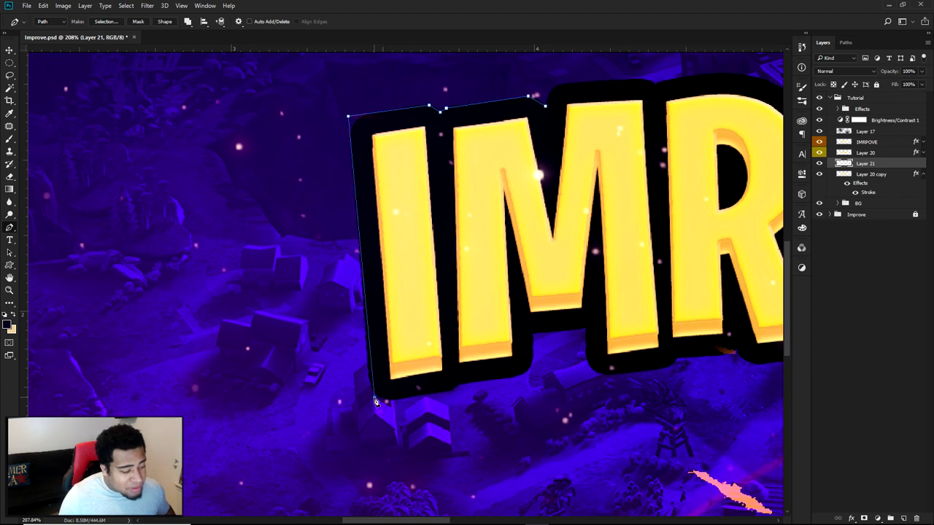
scroll(452, 399, "up", 4)
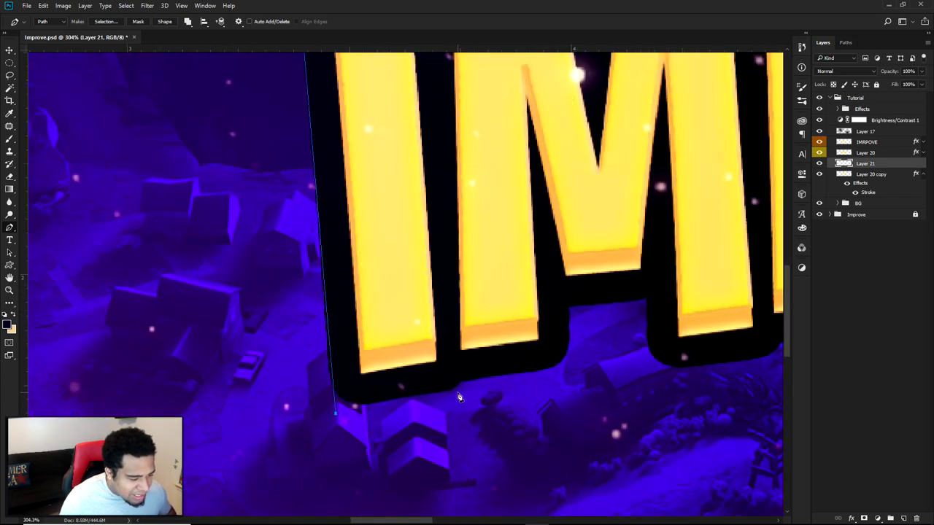
left_click_drag(451, 391, 464, 375)
left_click(617, 358)
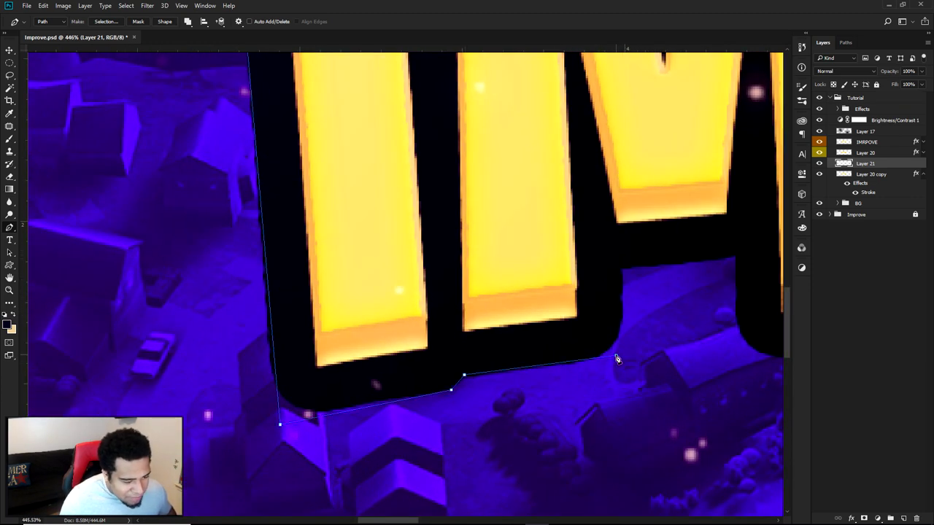
left_click(619, 267)
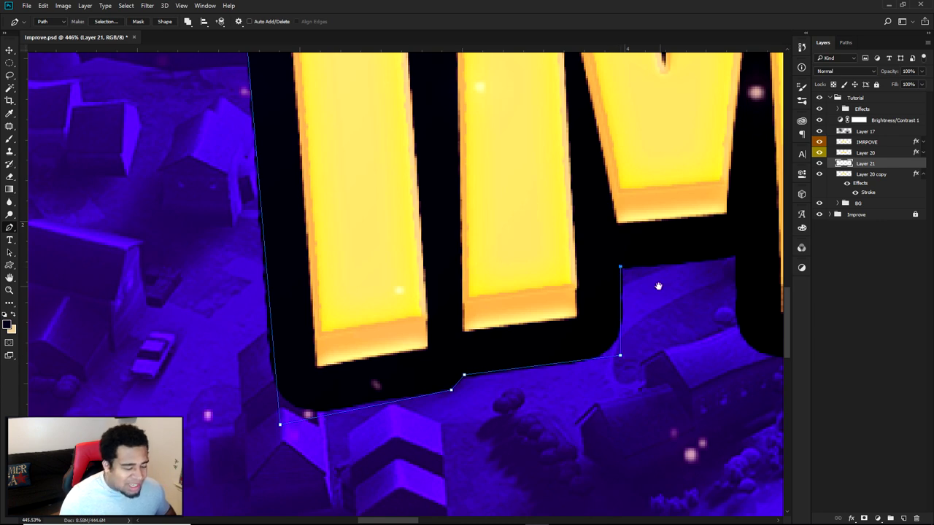
Trace straight segments across the M's lower recess, down around its second leg and into the notch between M and R.
left_click_drag(659, 277, 526, 287)
left_click(599, 258)
left_click(611, 356)
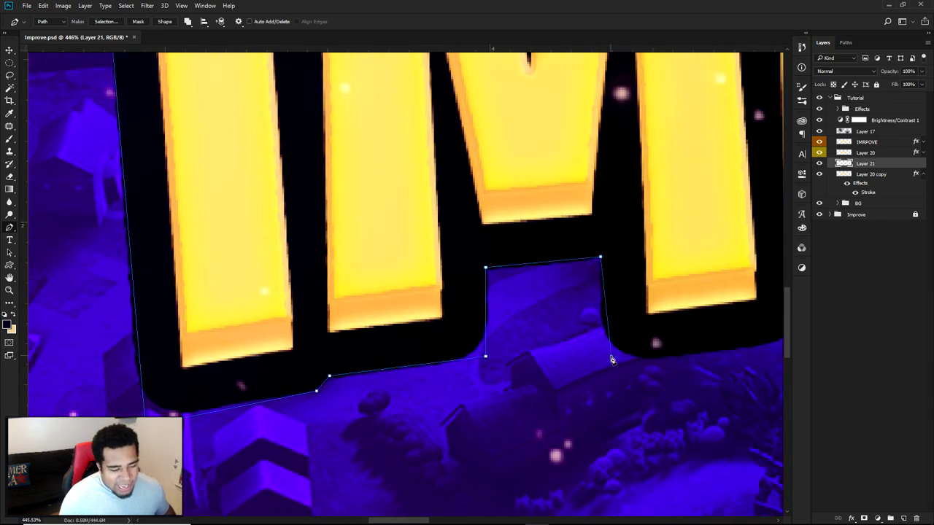
left_click_drag(667, 358, 527, 361)
left_click_drag(469, 359, 463, 360)
left_click(646, 343)
left_click(653, 328)
left_click_drag(684, 326, 555, 339)
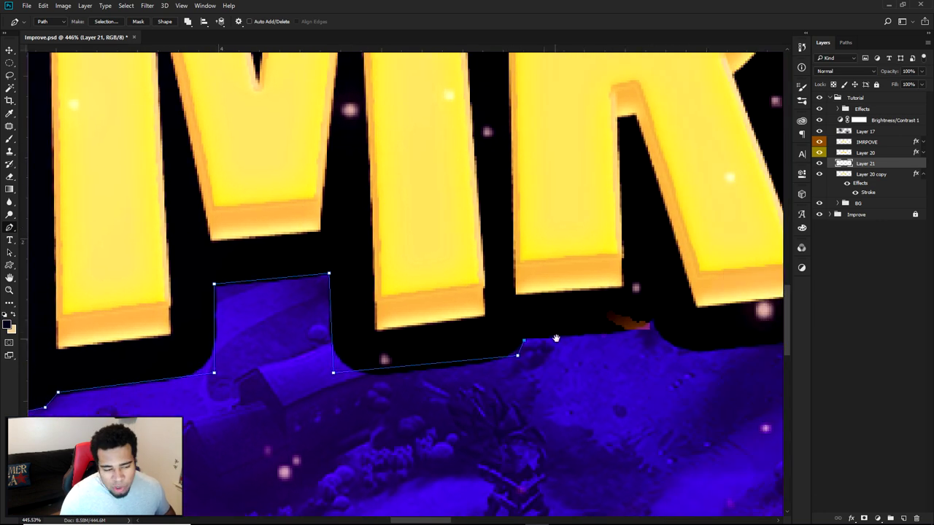
Trace angular path segments beneath the R and P, through their small notches and up the outer side of the P's stem.
left_click(646, 329)
left_click(651, 321)
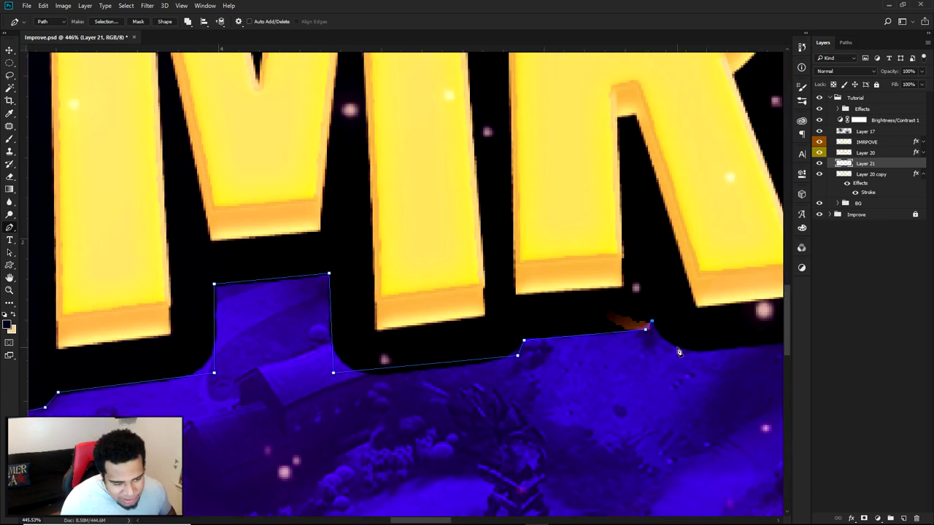
left_click(678, 348)
scroll(657, 350, "right", 10)
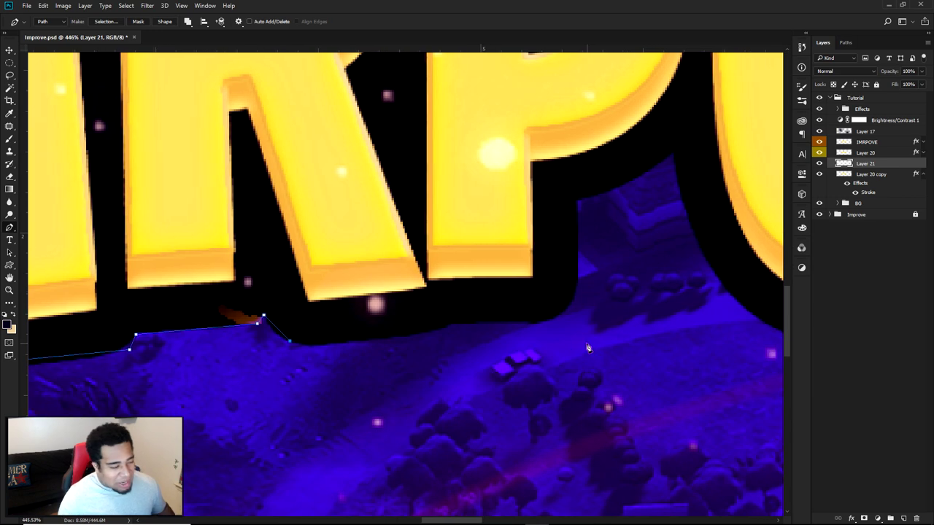
left_click(444, 329)
left_click(448, 323)
left_click(577, 320)
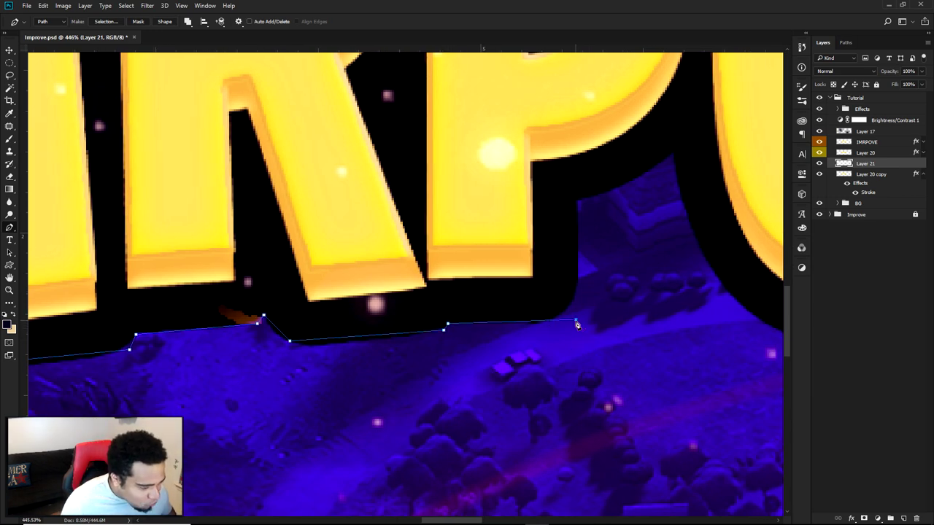
left_click(576, 202)
Curve the path under the P's bowl to a sharp P–O notch, then around the O's underside to the O–V notch.
left_click_drag(641, 189, 594, 245)
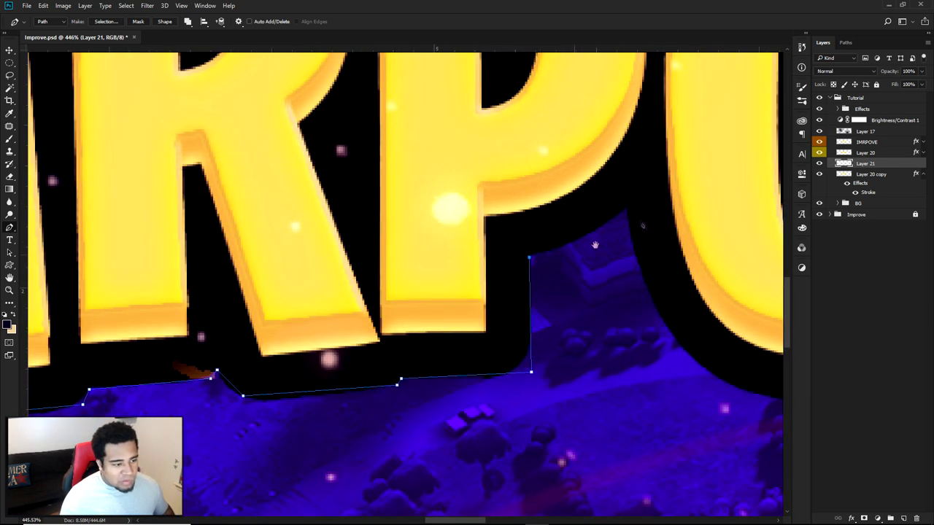
left_click_drag(627, 206, 669, 165)
left_click(627, 207, "alt")
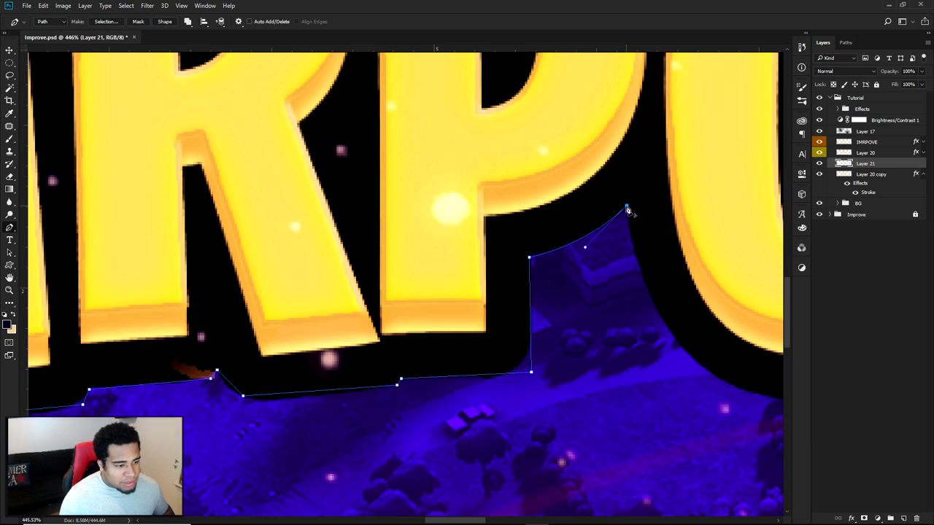
scroll(627, 210, "down", 2)
left_click_drag(575, 310, 655, 316)
left_click(688, 241)
left_click(688, 240)
Trace straight segments beneath the V, through the V–E notch and along the E's lower edge to a sharp outer corner.
left_click_drag(693, 341, 499, 319)
left_click(503, 288)
left_click(647, 311)
left_click(676, 283)
left_click_drag(691, 315, 532, 305)
left_click(535, 298)
left_click_drag(609, 309, 388, 337)
left_click(510, 363)
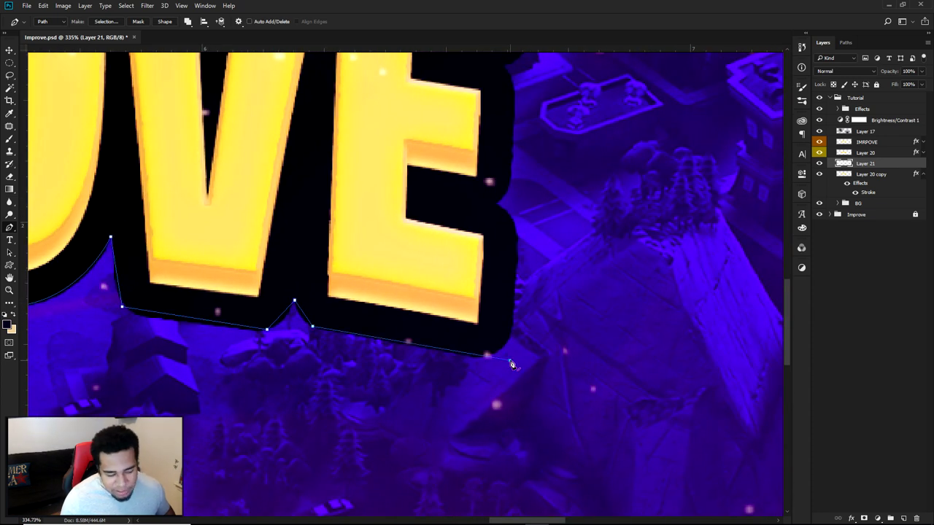
Continue the path up the E's outer side, following the notches between its arms to a sharp corner outside the top arm.
left_click(516, 231)
left_click_drag(502, 209, 547, 318)
left_click(543, 314)
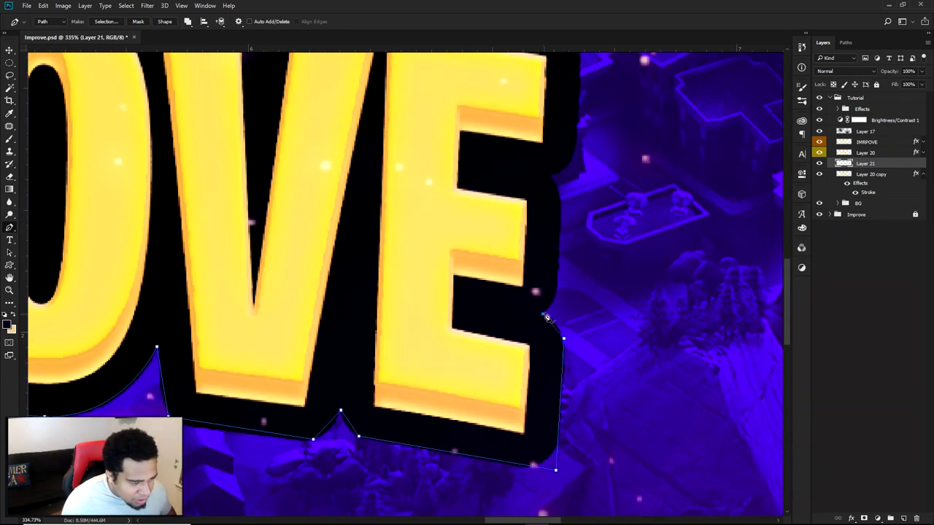
left_click(556, 297)
left_click(562, 196)
left_click_drag(561, 196, 581, 276)
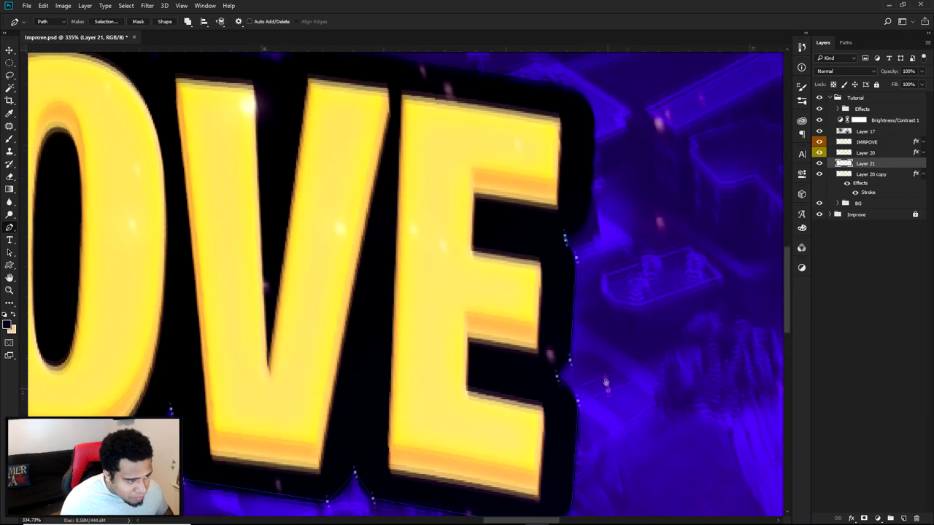
left_click(571, 255)
left_click(596, 234)
left_click(601, 113)
Trace the outline over the E and V with angular notches, then curve the path over the O.
left_click_drag(601, 113, 808, 246)
left_click(514, 195)
left_click(491, 213)
scroll(483, 212, "left", 10)
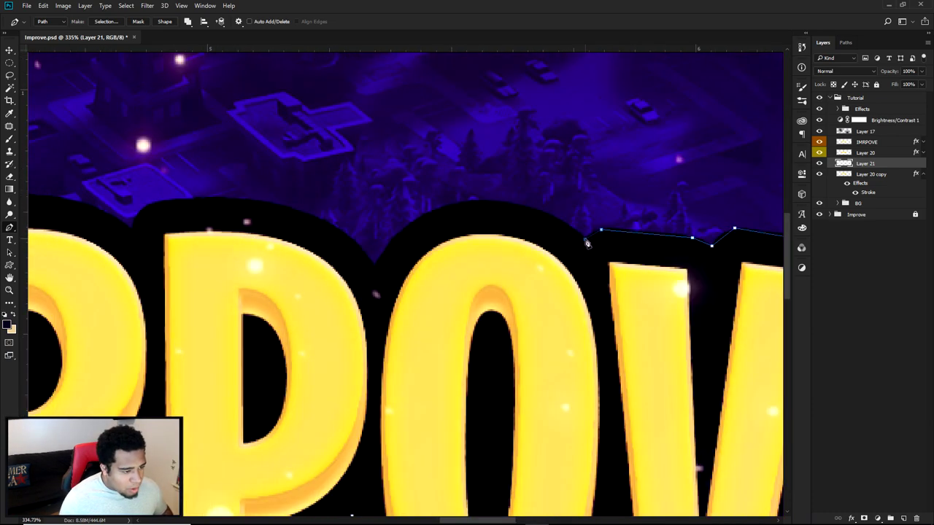
scroll(483, 219, "up", 2)
left_click_drag(570, 239, 495, 235)
left_click(571, 238, "alt")
Continue the path over the P, R and M with curves and sharp notches, and close it at the starting anchor.
left_click(466, 240)
left_click(450, 266)
left_click_drag(320, 239, 436, 250)
left_click(505, 242, "alt")
left_click(409, 259)
left_click(393, 251)
left_click_drag(312, 267, 501, 265)
left_click(443, 257)
left_click(422, 292)
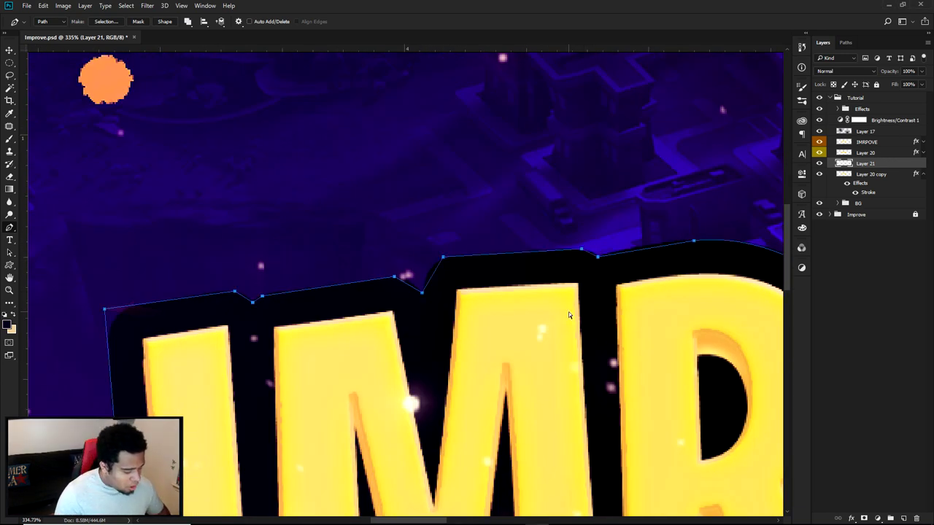
Check the closed path around the lettering and delete Layer 20 copy with its black stroke.
scroll(569, 311, "down", 3)
scroll(617, 340, "up", 2)
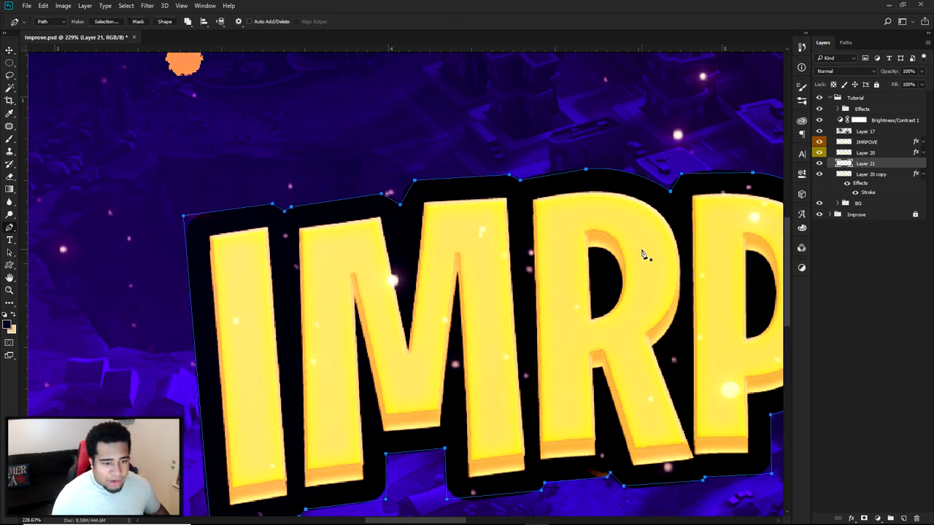
scroll(644, 254, "down", 3)
scroll(584, 259, "up", 1)
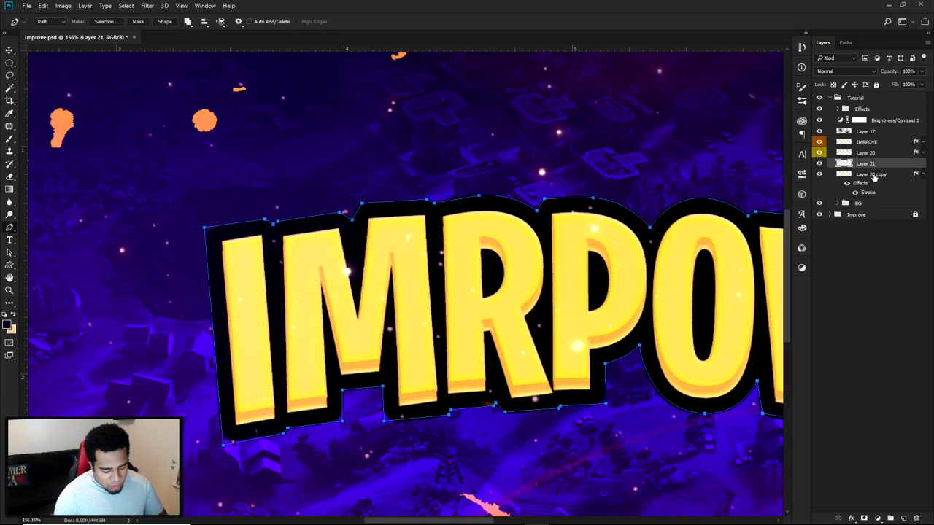
left_click(874, 175)
left_click(683, 169, "ctrl")
mouse_move(865, 175)
left_mouse_down()
mouse_move(876, 403)
mouse_move(916, 518)
left_mouse_up()
scroll(592, 343, "down", 2)
left_click_drag(608, 309, 483, 270)
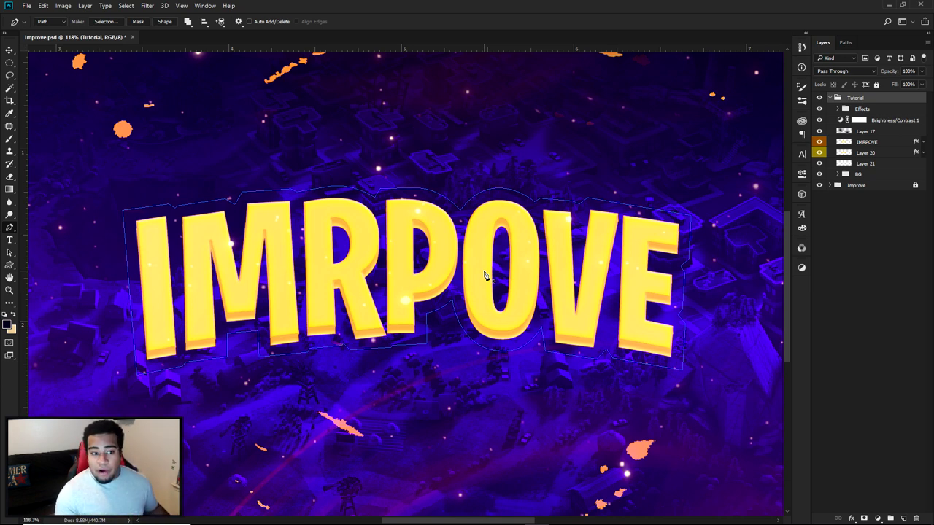
Select Layer 21 and fill the traced path with orange using Normal mode, 100% opacity and a 0-pixel feather.
left_click(875, 165)
left_click(819, 163)
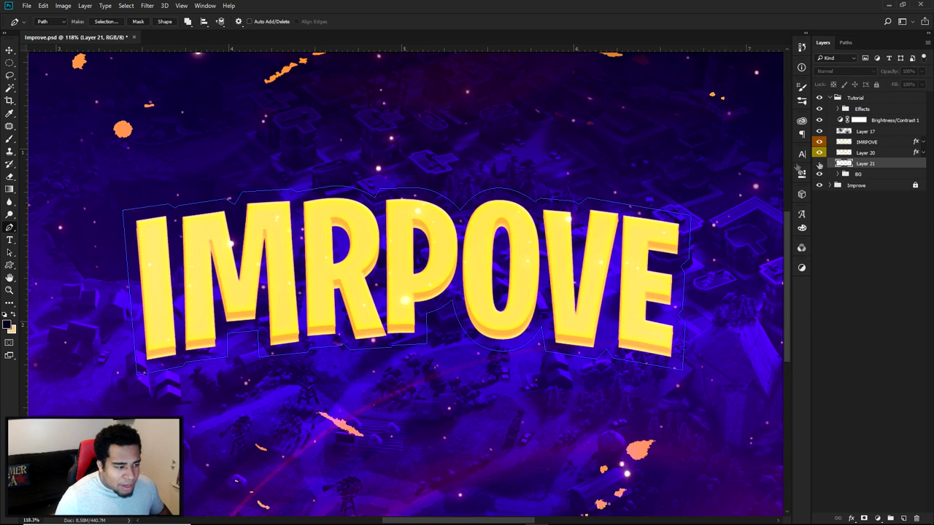
left_click(818, 164)
right_click(518, 217)
left_click(558, 331)
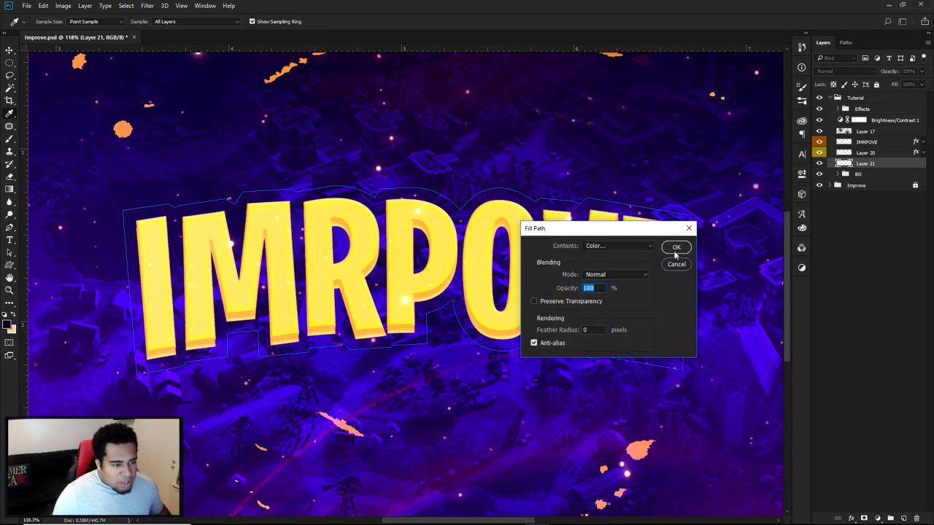
left_click(676, 248)
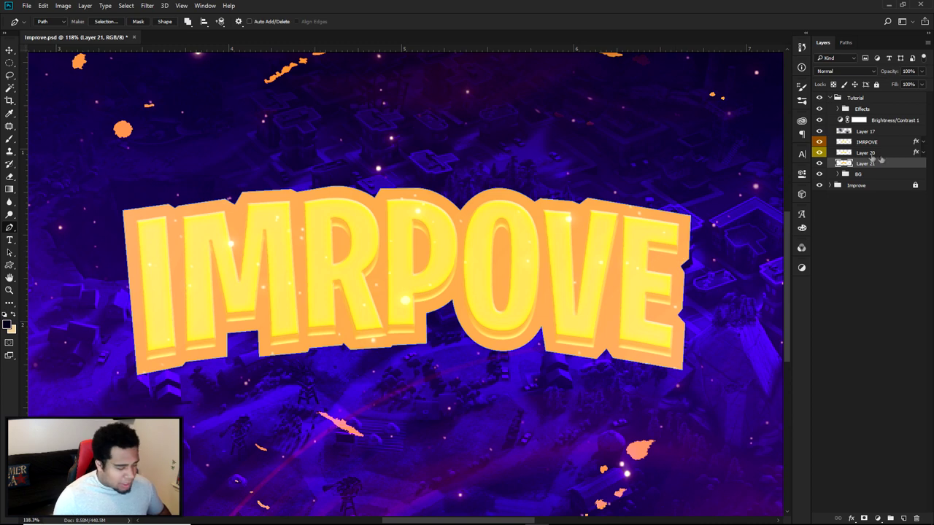
right_click(736, 149)
left_click(759, 167)
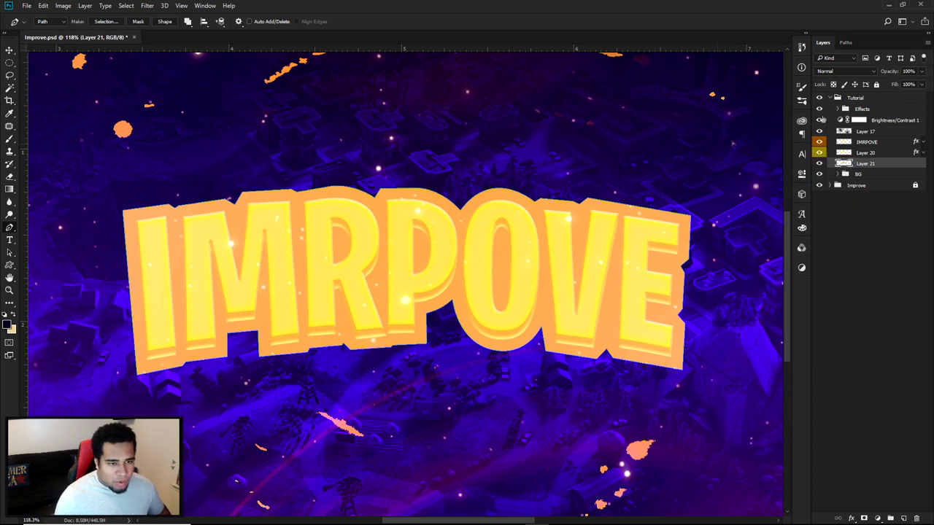
Hide the Tutorial group and add a Color Overlay to Layer 21 using blue #2617ba sampled from the finished lettering.
left_click(819, 97)
double_click(898, 164)
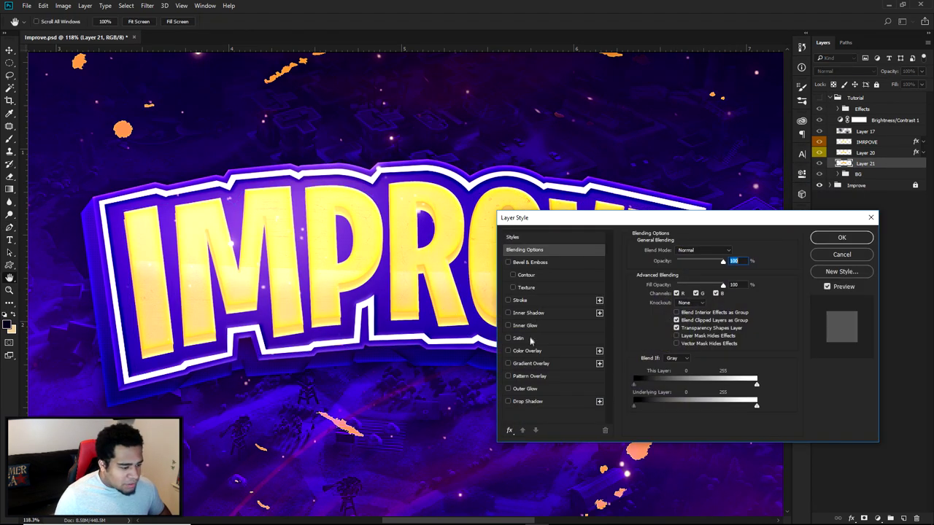
left_click(528, 353)
left_click(732, 254)
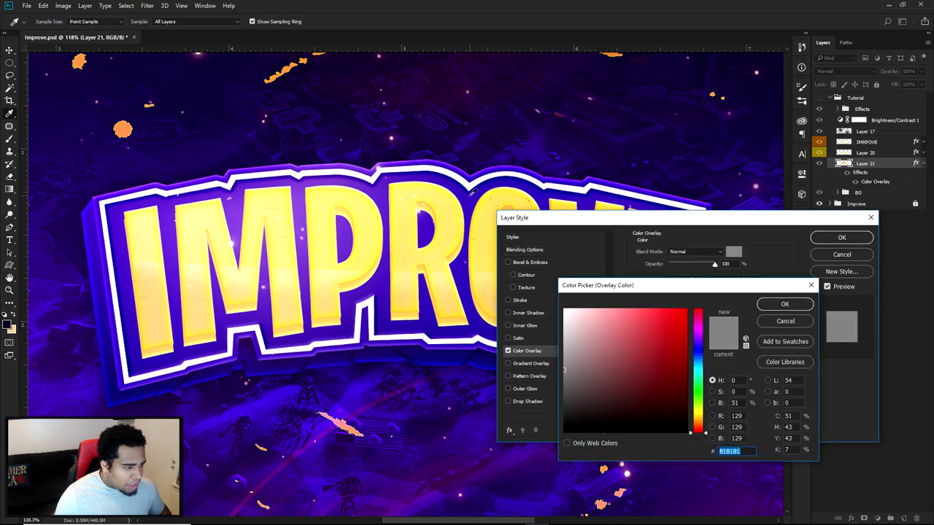
left_click(542, 205)
left_click(767, 305)
left_click(834, 240)
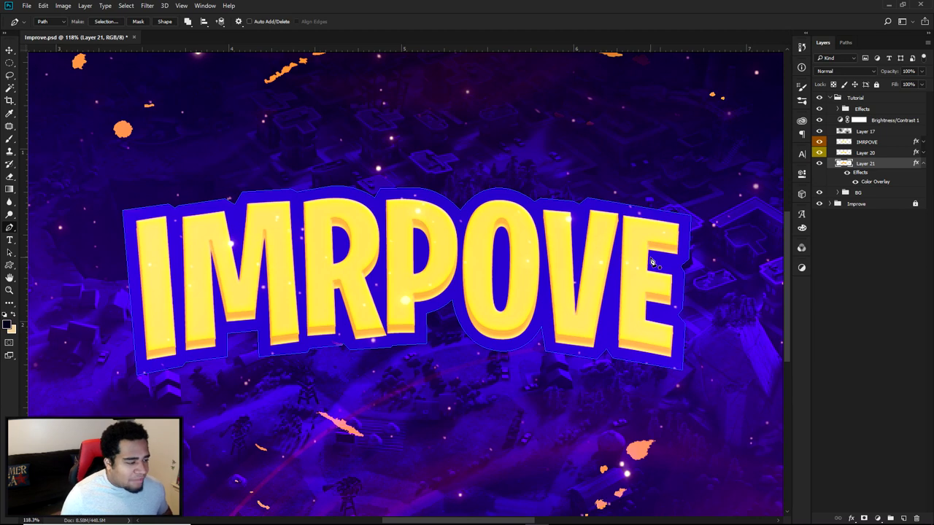
Shift the hue of Layer 21's Color Overlay to purple #5417ba.
right_click(619, 252)
left_click(858, 171)
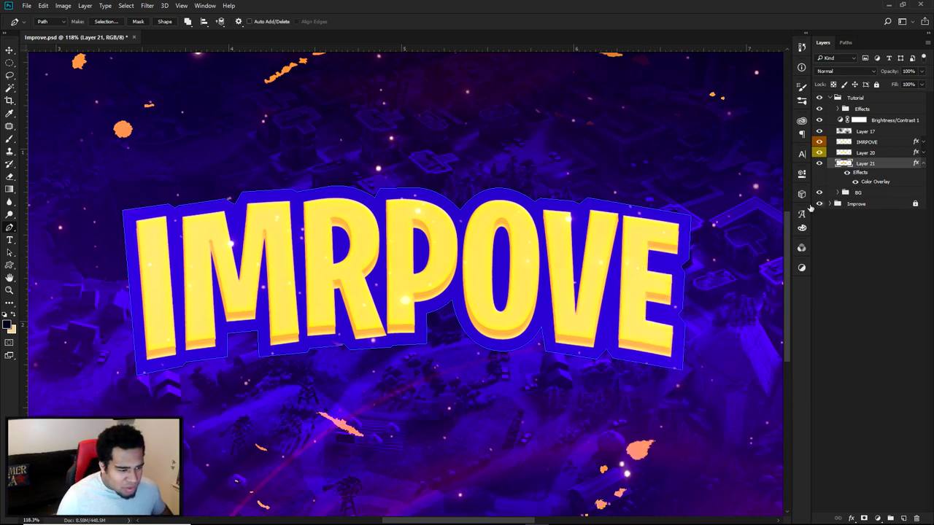
double_click(875, 181)
left_click(734, 252)
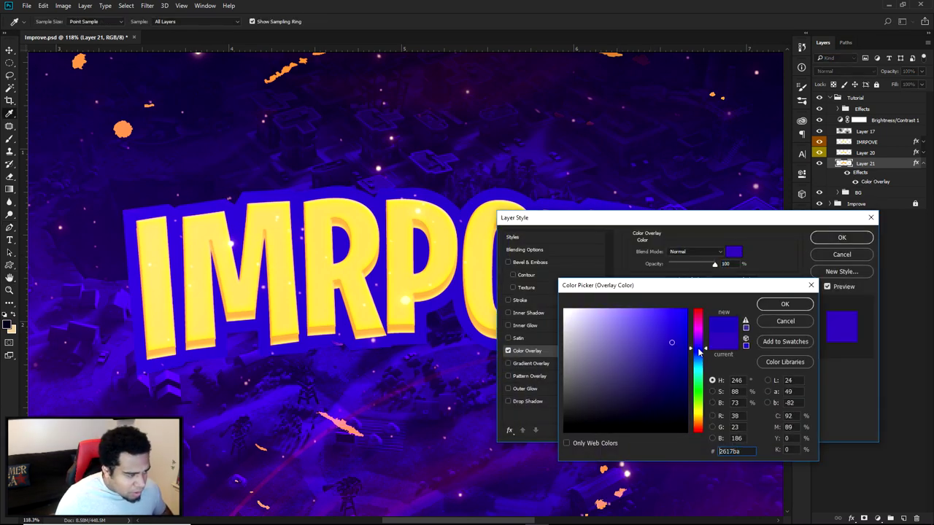
left_click_drag(699, 349, 699, 347)
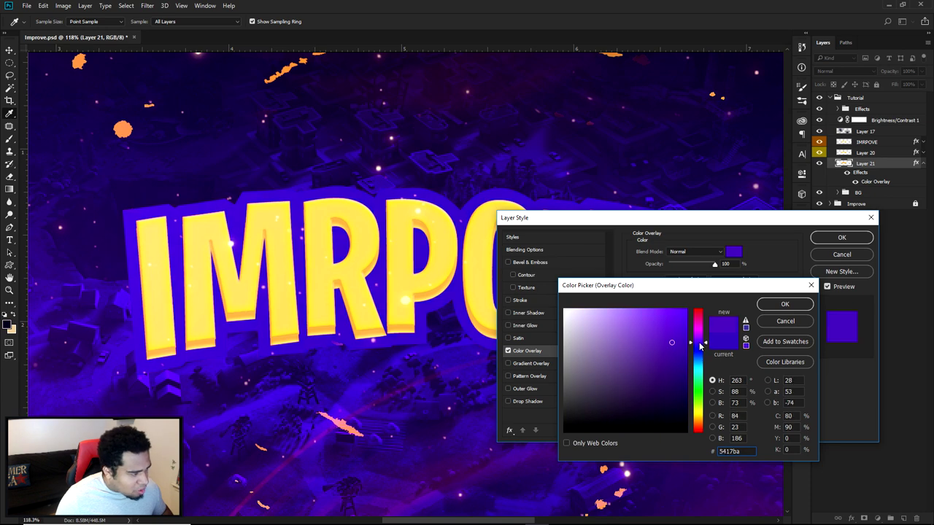
left_click(784, 304)
left_click(841, 238)
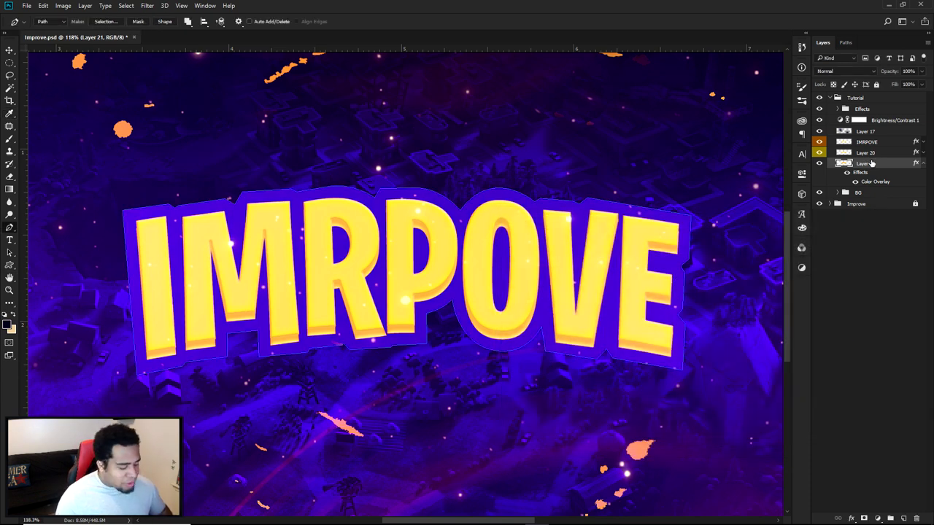
Dismiss the displayed path outline and rasterize Layer 21's layer style.
right_click(662, 135)
key("Escape")
key("v")
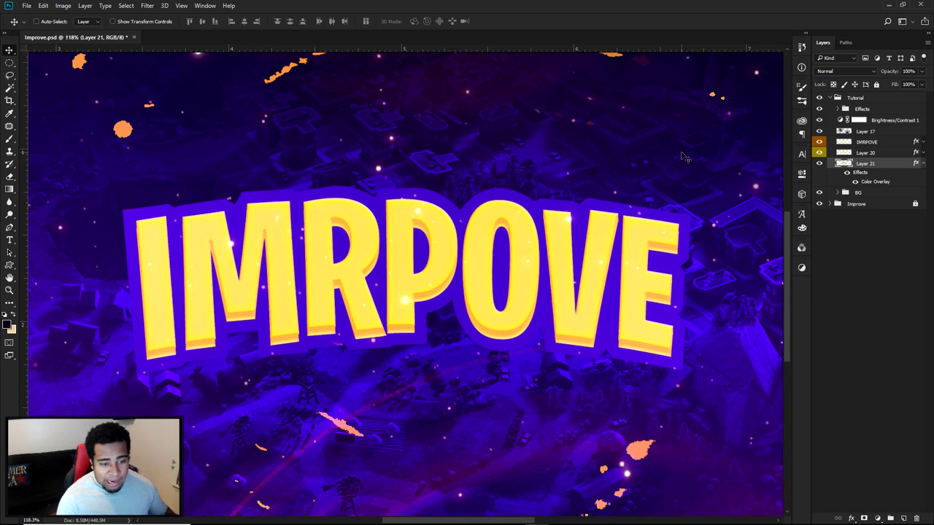
right_click(879, 164)
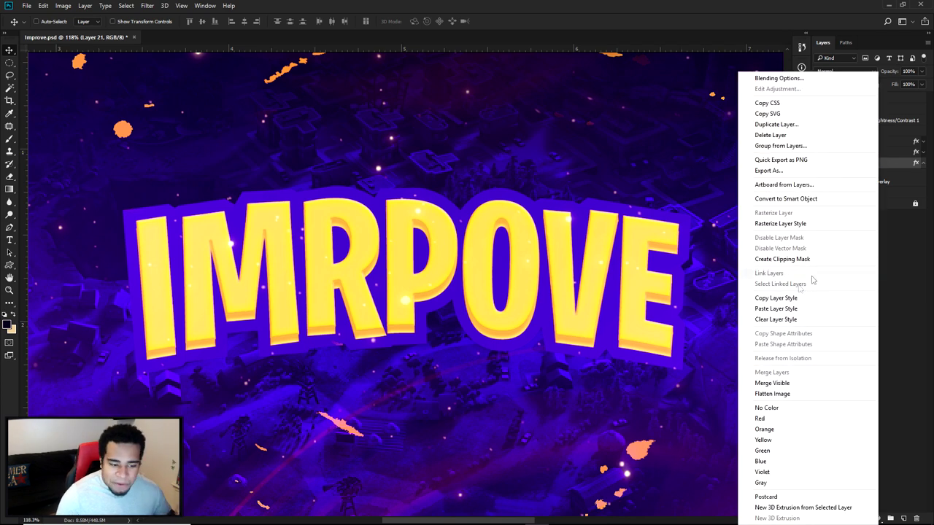
left_click(800, 226)
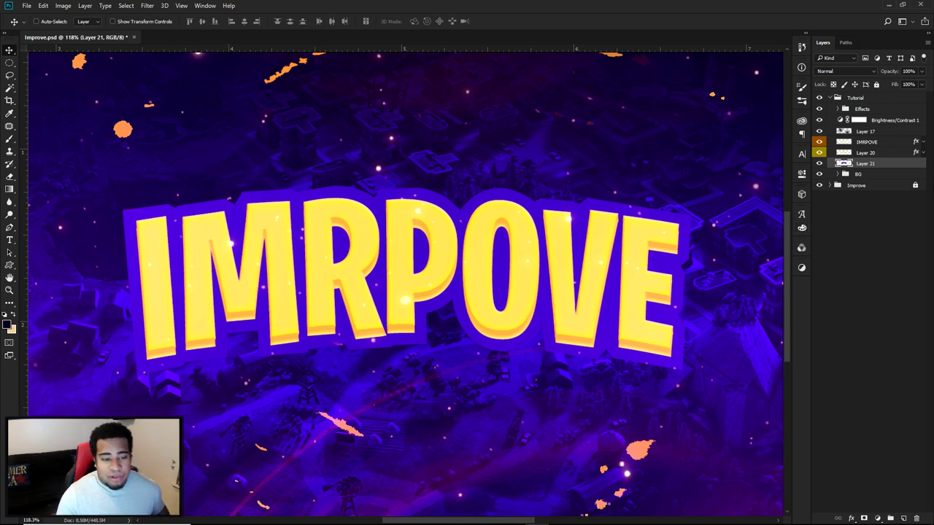
Apply the saved style combining Bevel & Emboss, Inner Shadow and Gradient Overlay to Layer 21.
double_click(891, 165)
left_click(540, 237)
left_click(668, 247)
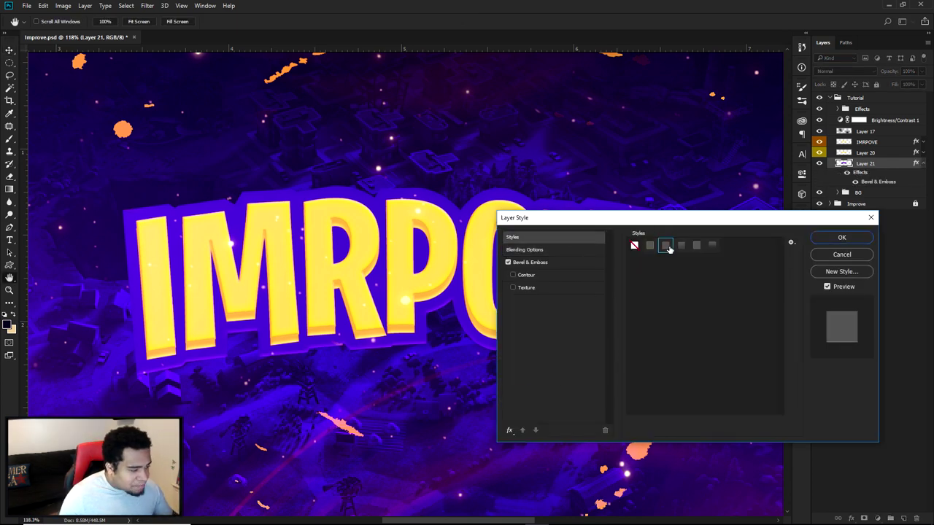
left_click(681, 246)
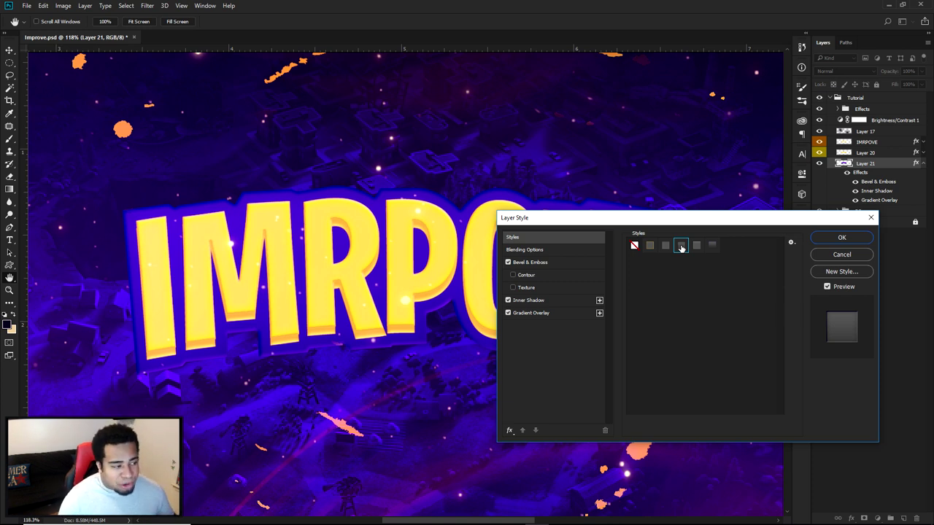
left_click(531, 313)
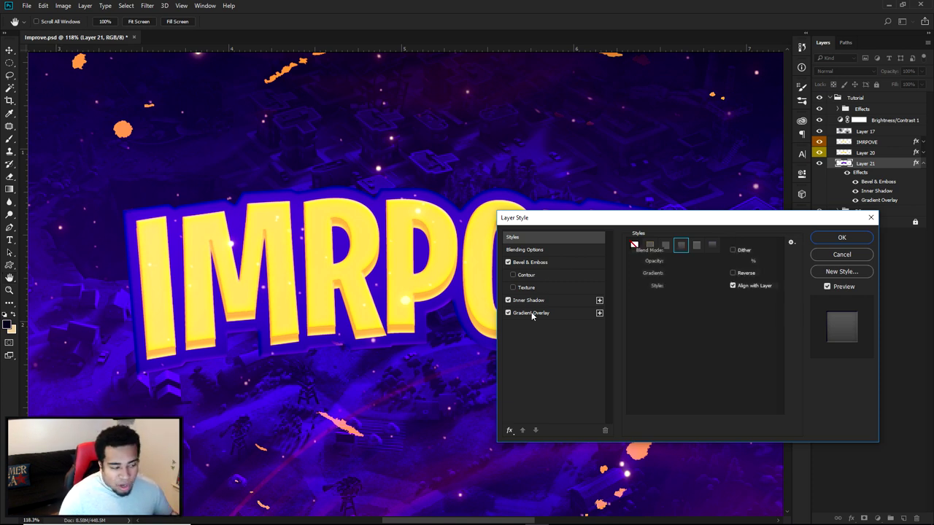
left_click(842, 238)
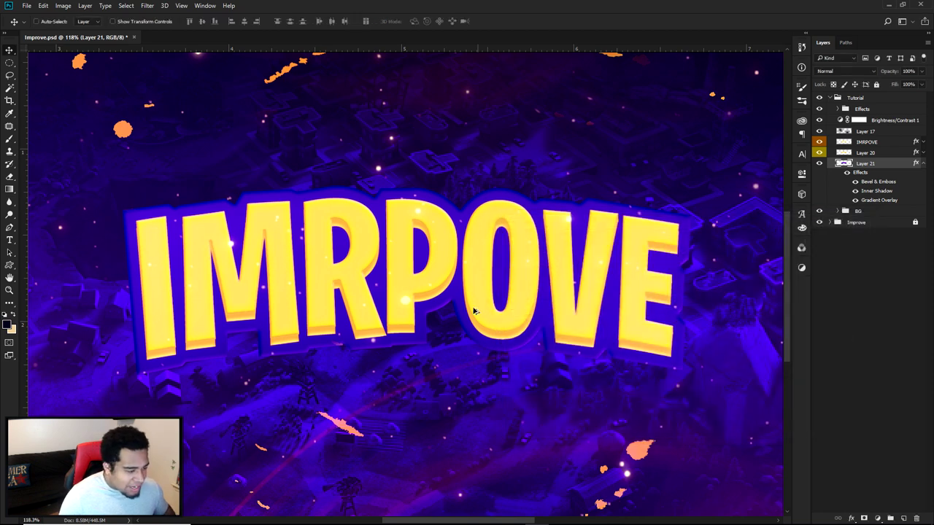
Set the shadow color of Layer 21's Bevel & Emboss effect to muted purple #3a3160.
scroll(343, 344, "up", 5)
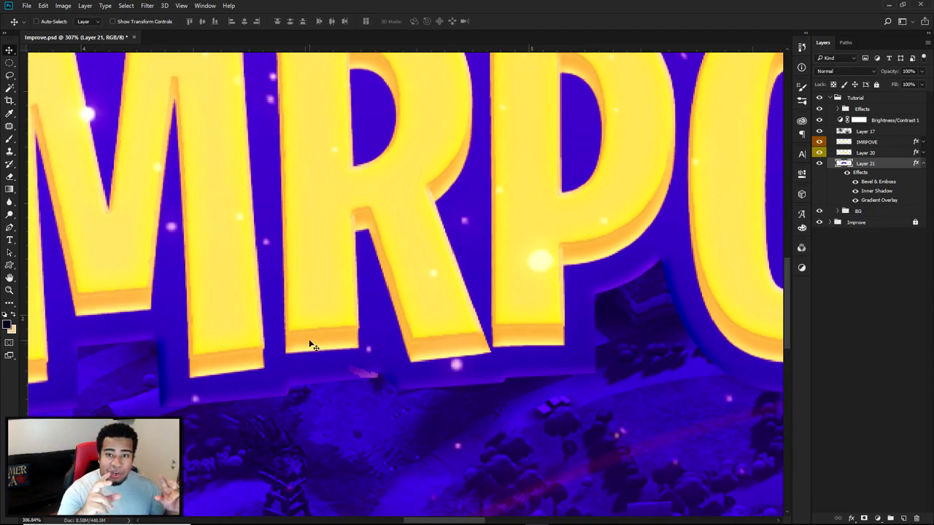
scroll(309, 345, "down", 5)
scroll(310, 342, "up", 1)
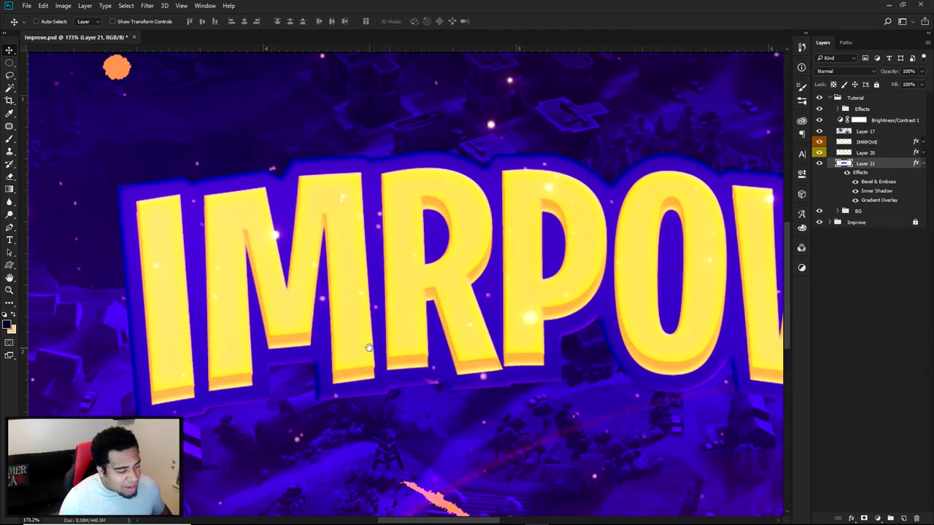
scroll(399, 363, "up", 5)
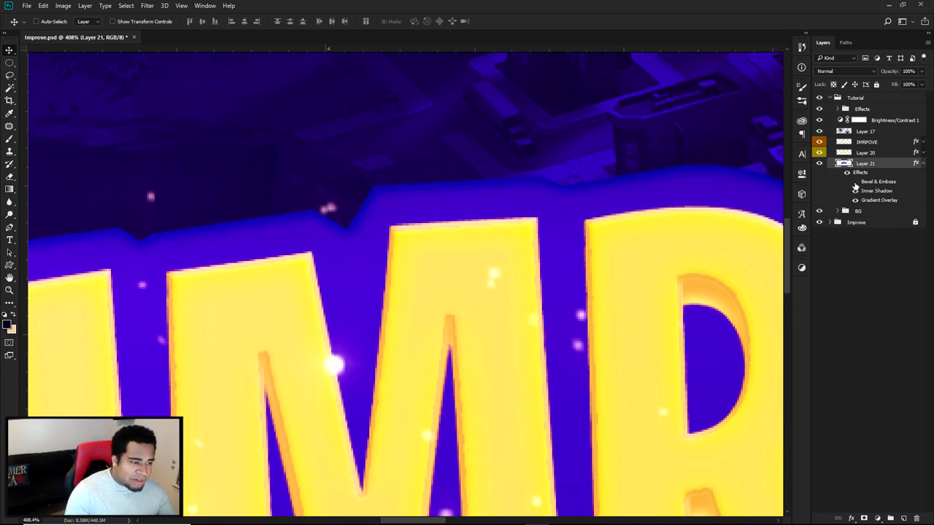
double_click(879, 181)
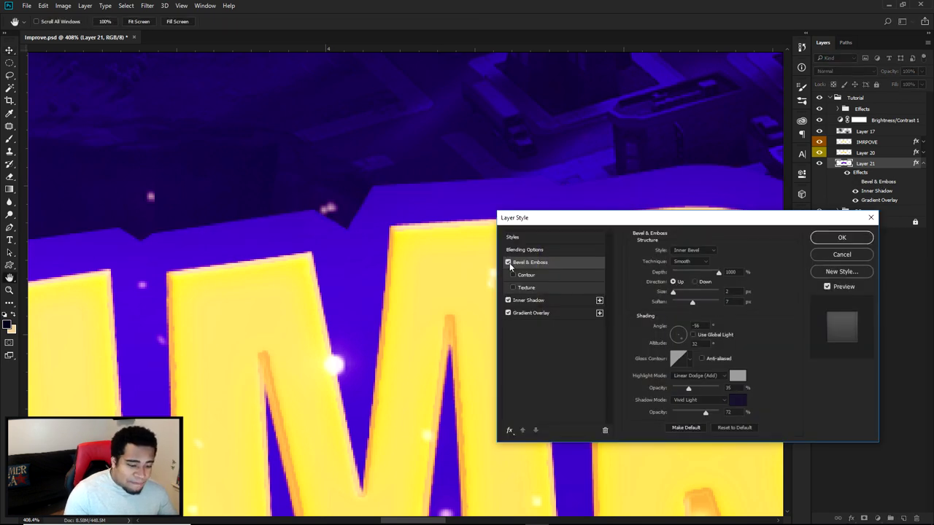
left_click(737, 399)
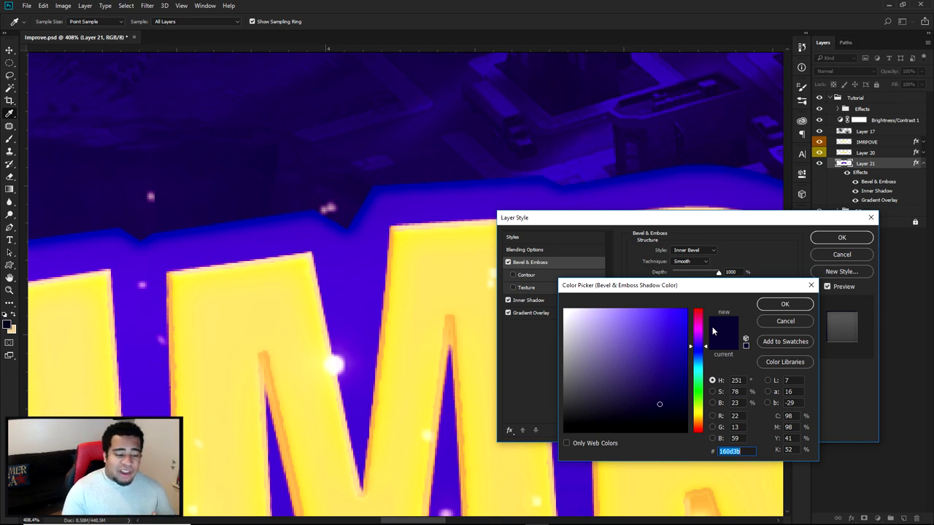
mouse_move(661, 386)
left_mouse_down()
mouse_move(654, 392)
mouse_move(648, 379)
mouse_move(658, 357)
mouse_move(653, 378)
mouse_move(670, 403)
mouse_move(624, 385)
left_mouse_up()
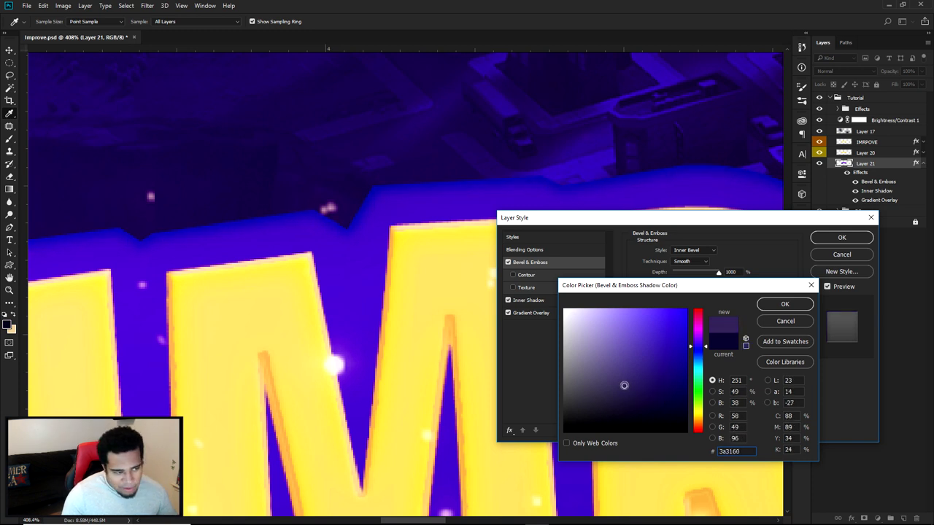
left_click(780, 305)
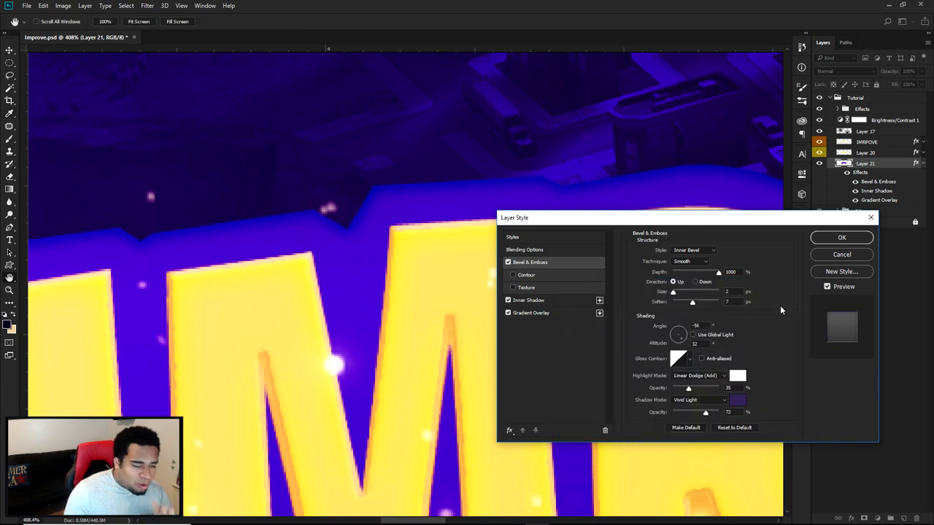
left_click(842, 239)
Try a custom white #ffffff color for the area surrounding the banner canvas.
scroll(649, 270, "down", 10)
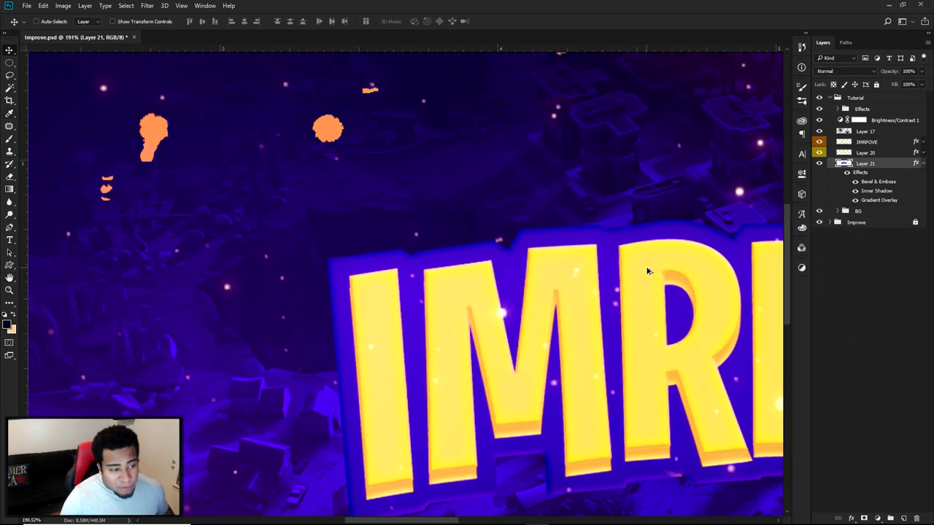
scroll(637, 283, "down", 5)
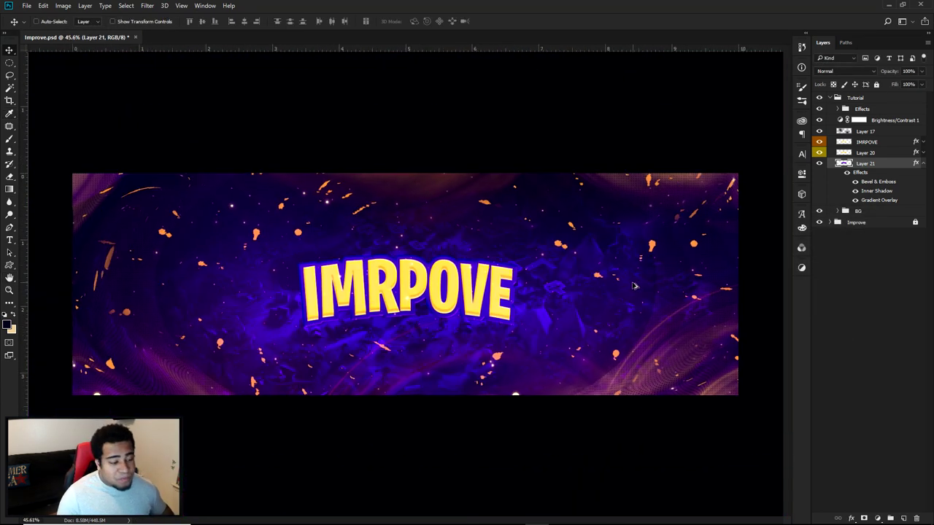
scroll(417, 289, "up", 8)
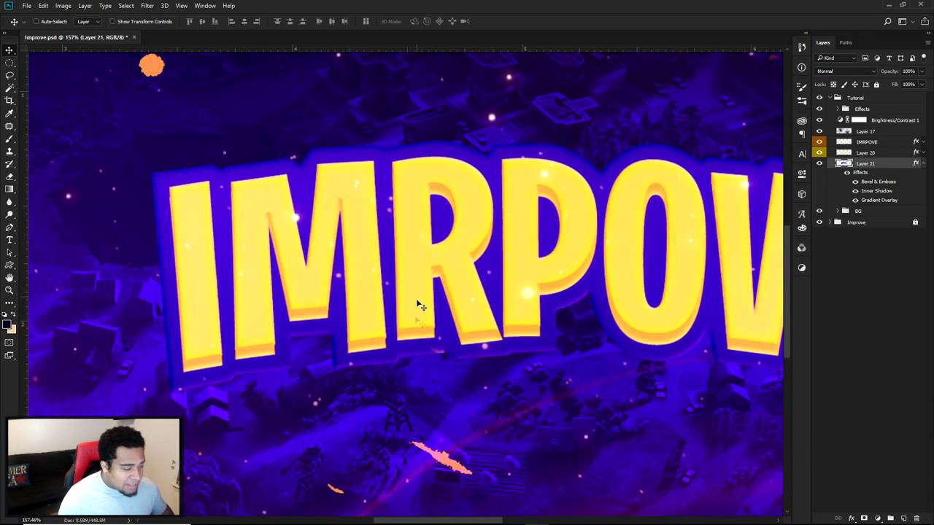
scroll(409, 351, "up", 2)
scroll(406, 356, "down", 5)
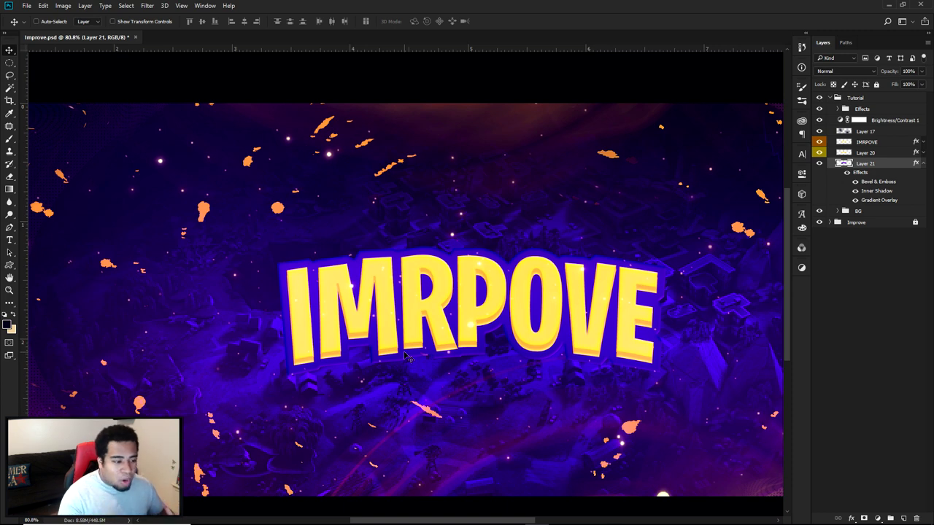
scroll(406, 356, "down", 5)
right_click(477, 142)
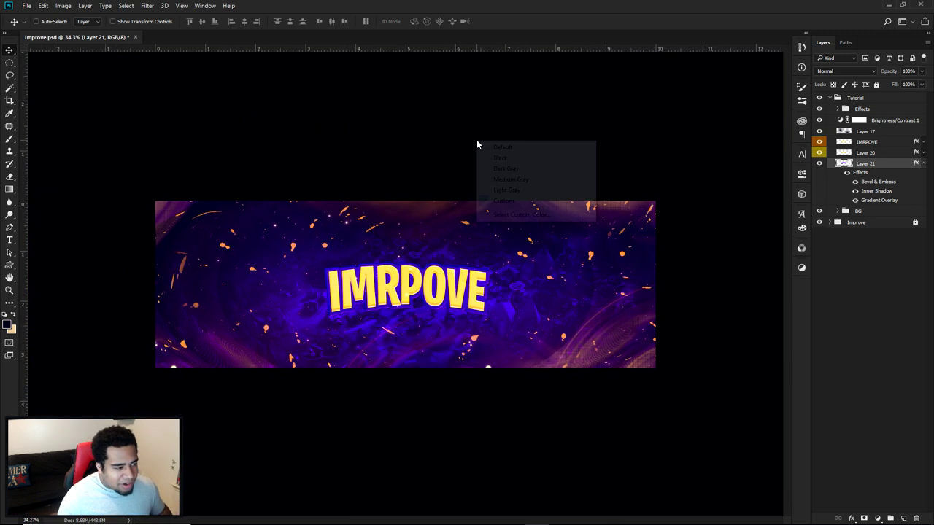
left_click(488, 213)
type("ffffff")
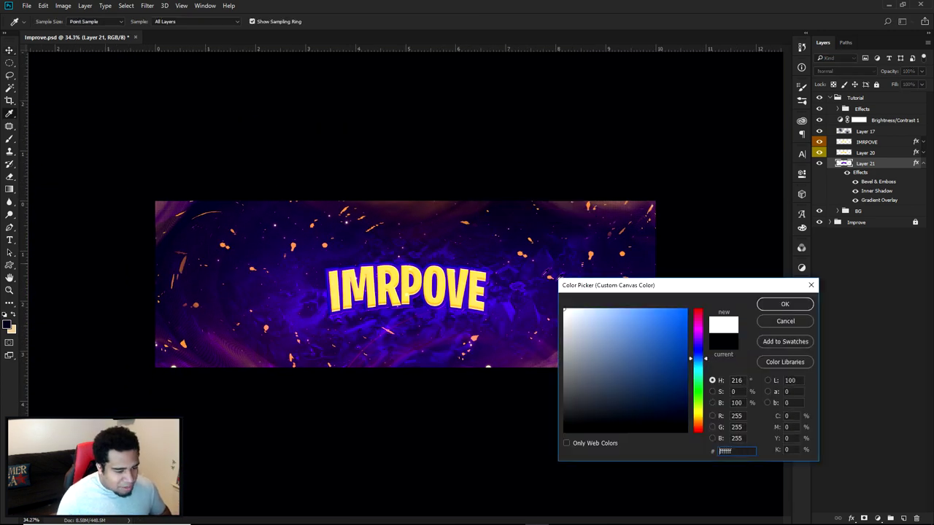
left_click(785, 304)
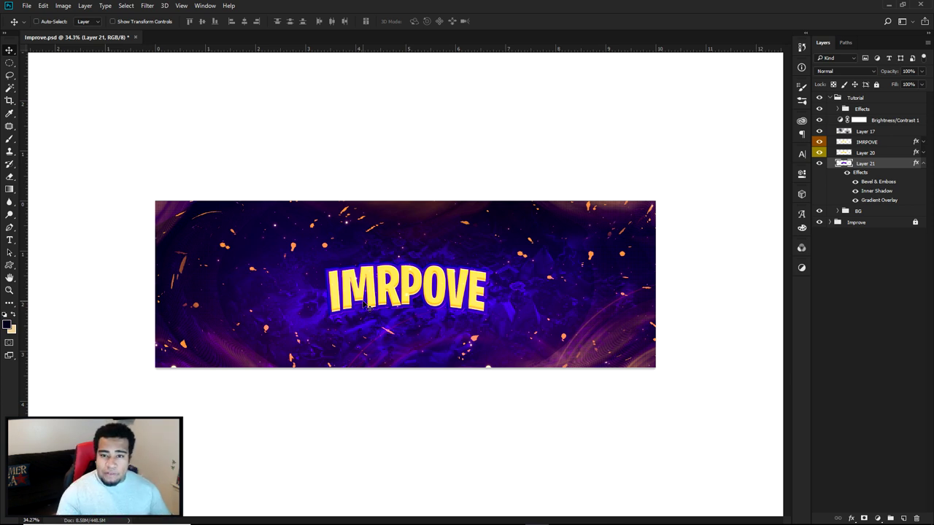
Return the area surrounding the banner canvas to black #000000.
right_click(486, 167)
left_click(538, 223)
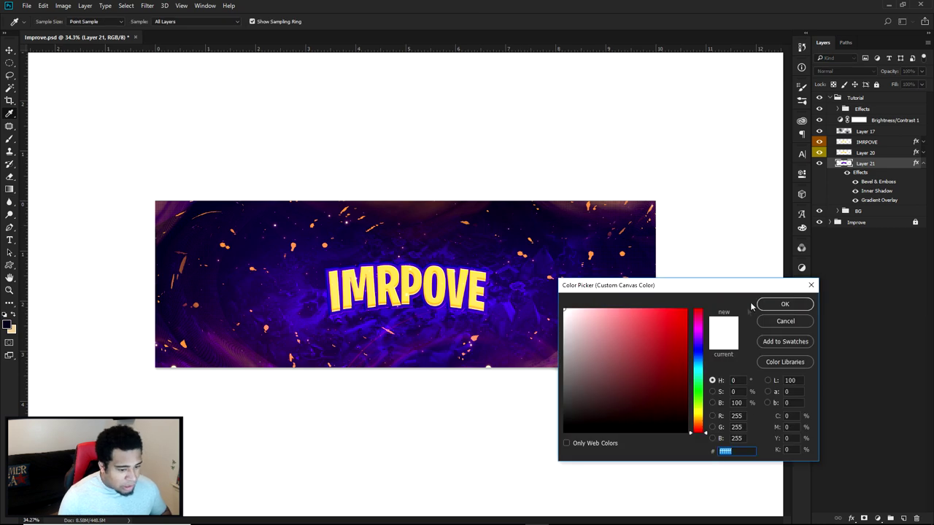
type("000000")
left_click(778, 306)
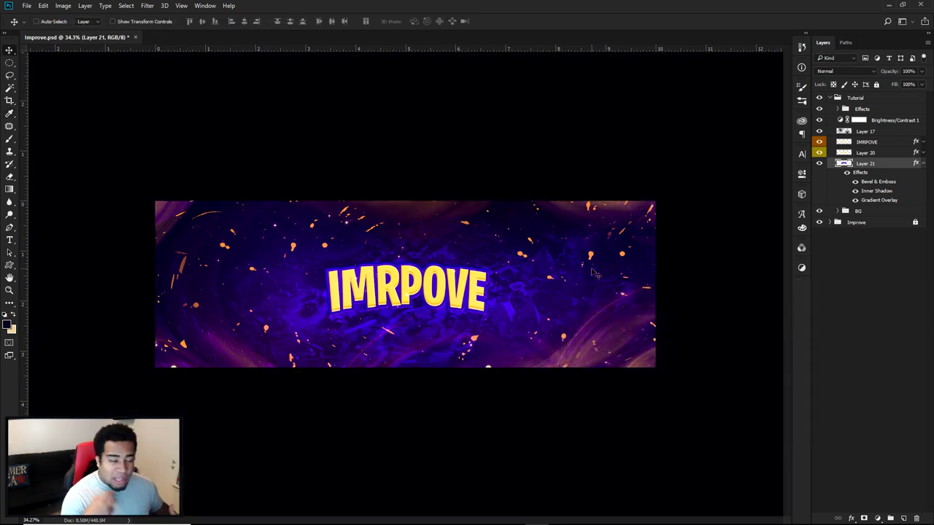
Duplicate Layer 21 with the copy placed beneath it, and give the original layer a green color label.
scroll(429, 283, "up", 9)
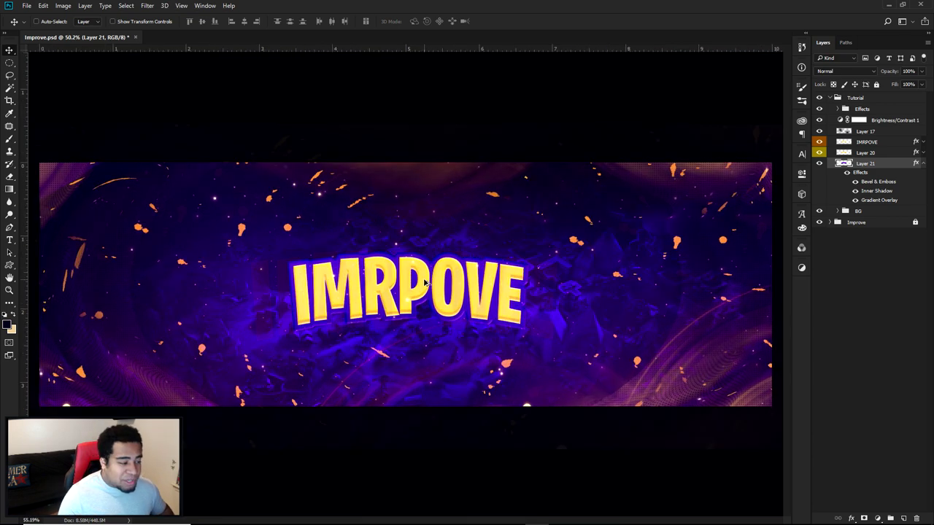
left_click_drag(383, 277, 542, 277)
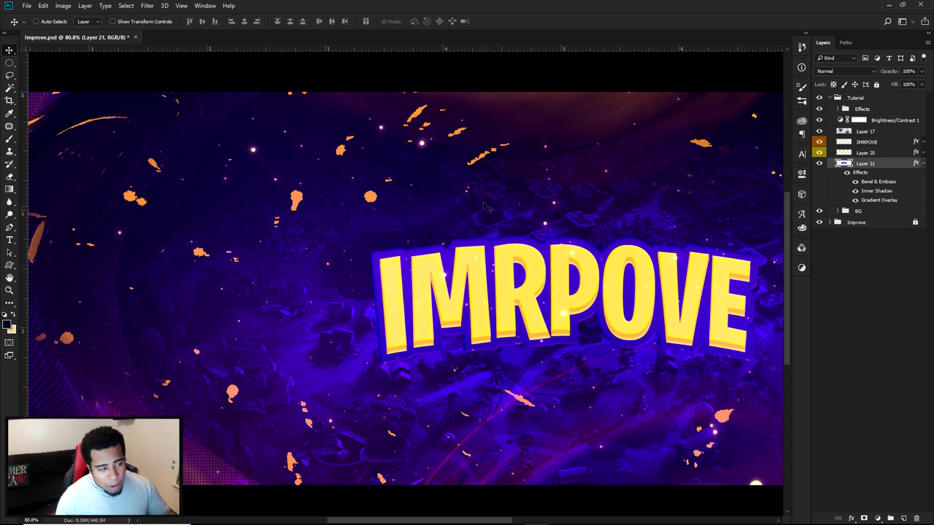
left_click(921, 164)
key("ctrl+j")
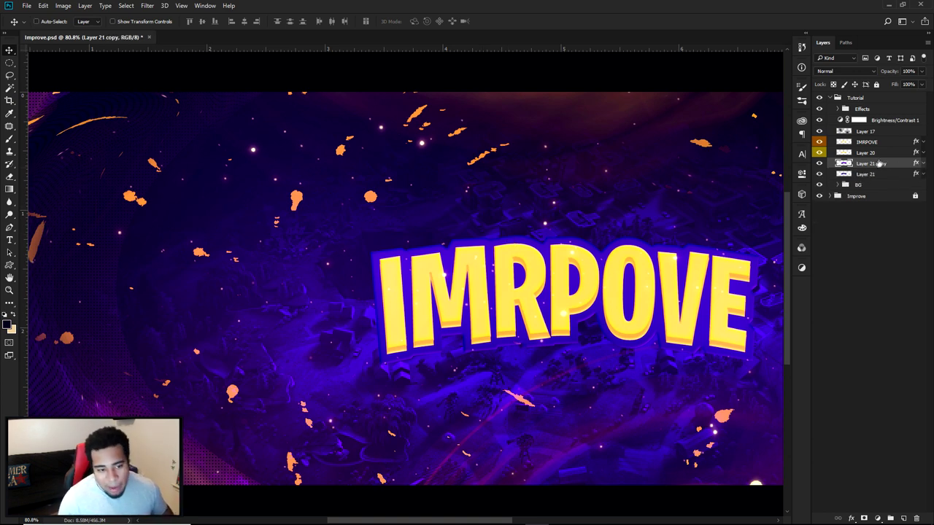
right_click(819, 163)
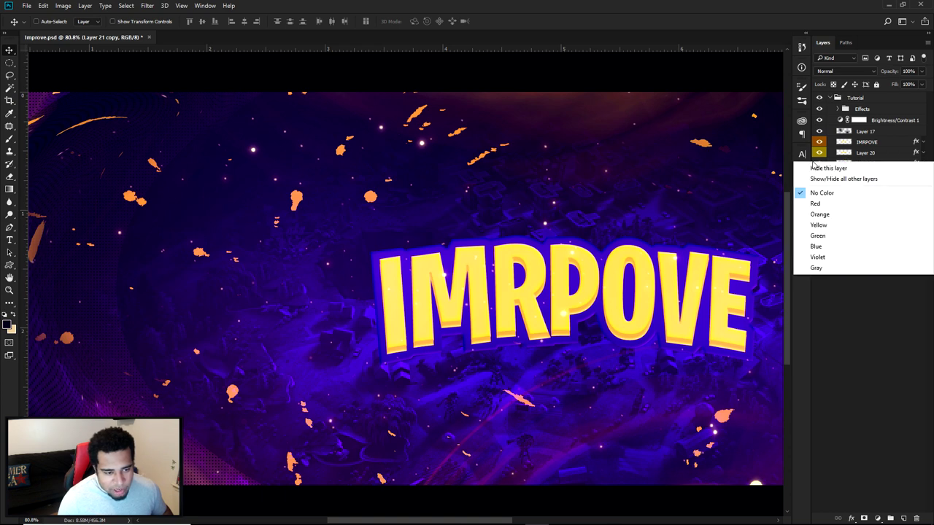
left_click(817, 235)
Clear the layer style inherited by Layer 21 copy.
left_click(921, 174)
right_click(897, 175)
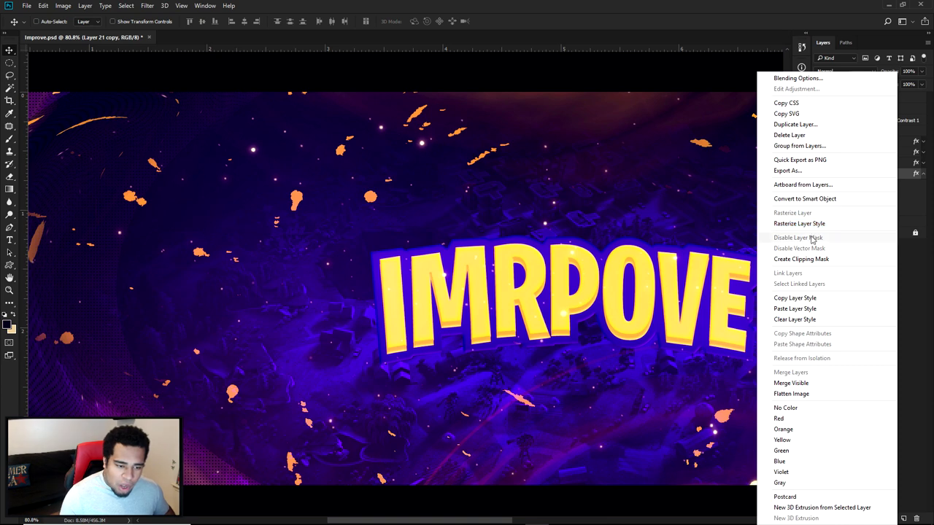
left_click(795, 318)
Restore the full list of layer effects and add a Stroke to Layer 21 copy.
double_click(904, 178)
left_click(509, 429)
left_click(532, 284)
left_click(508, 300)
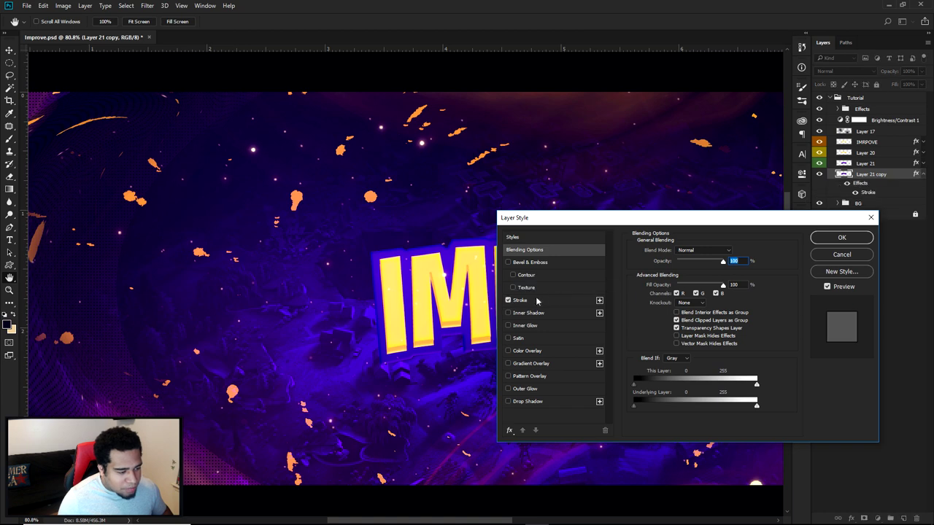
left_click(538, 301)
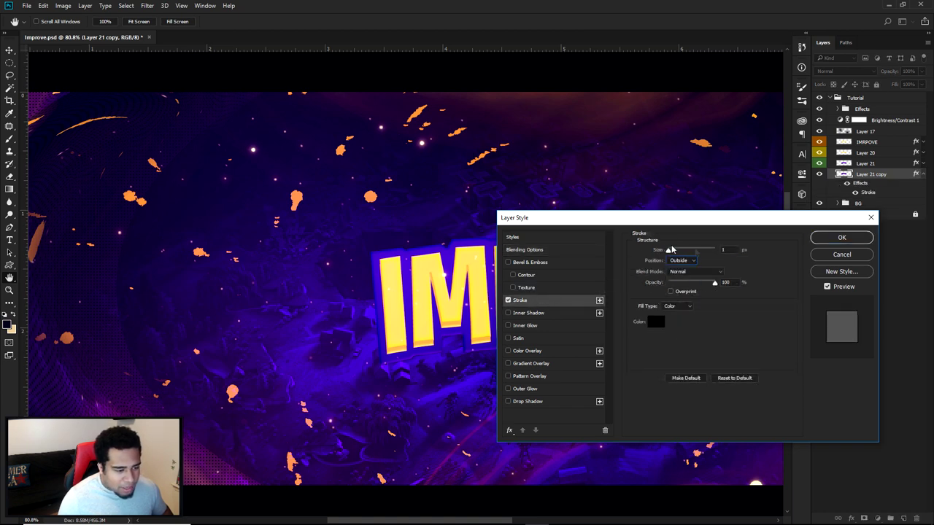
Set the stroke color of Layer 21 copy to white #ffffff and its size to 10 px.
left_click_drag(668, 251, 671, 253)
left_click(655, 321)
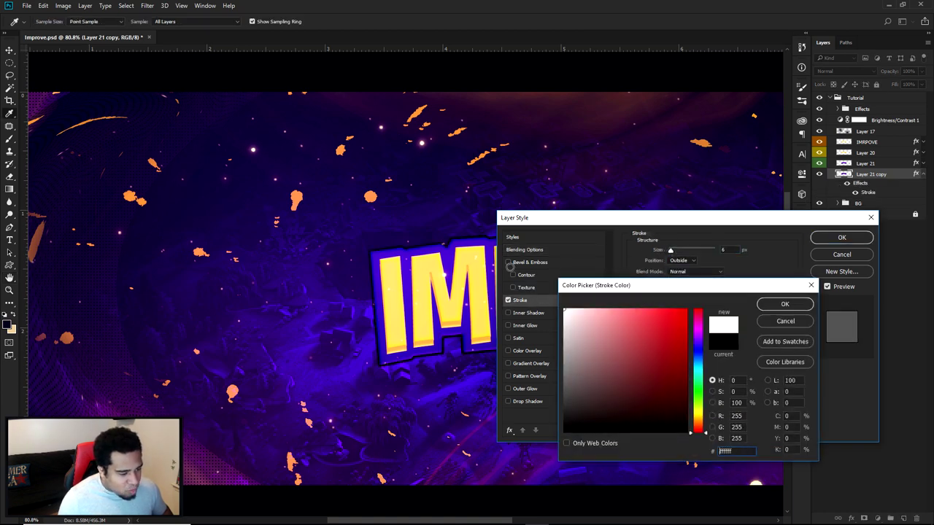
left_click(579, 255)
left_click(783, 305)
scroll(731, 251, "up", 3)
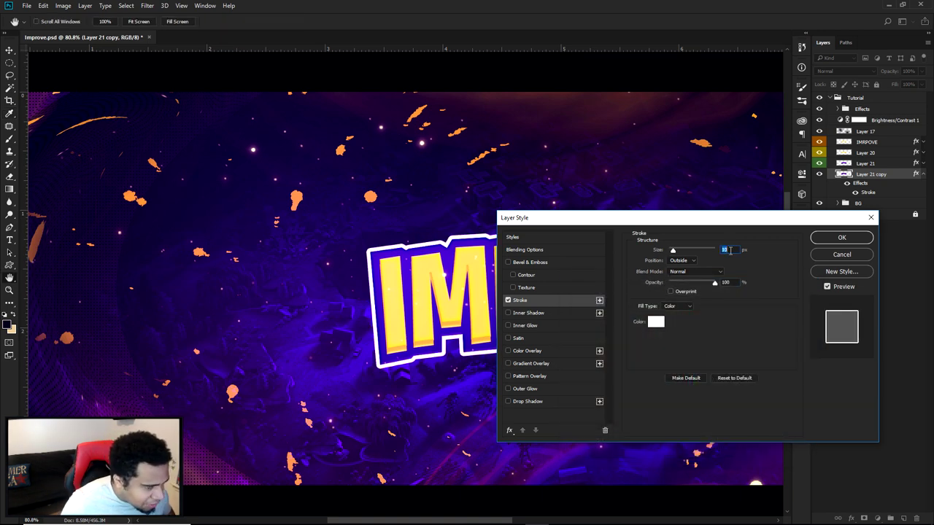
Apply the white outside stroke to Layer 21 copy and inspect its edge around the lettering.
left_click(841, 237)
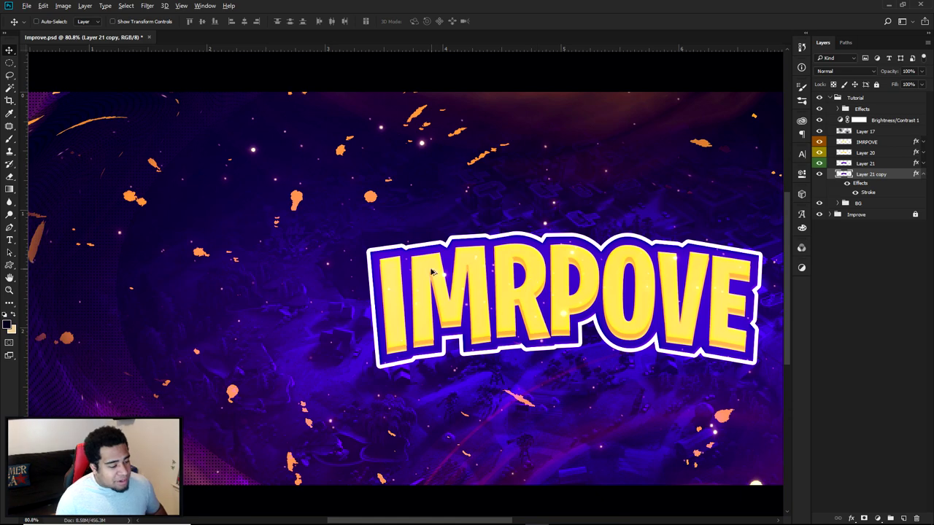
scroll(413, 281, "up", 3)
scroll(412, 281, "up", 4)
scroll(376, 209, "down", 3)
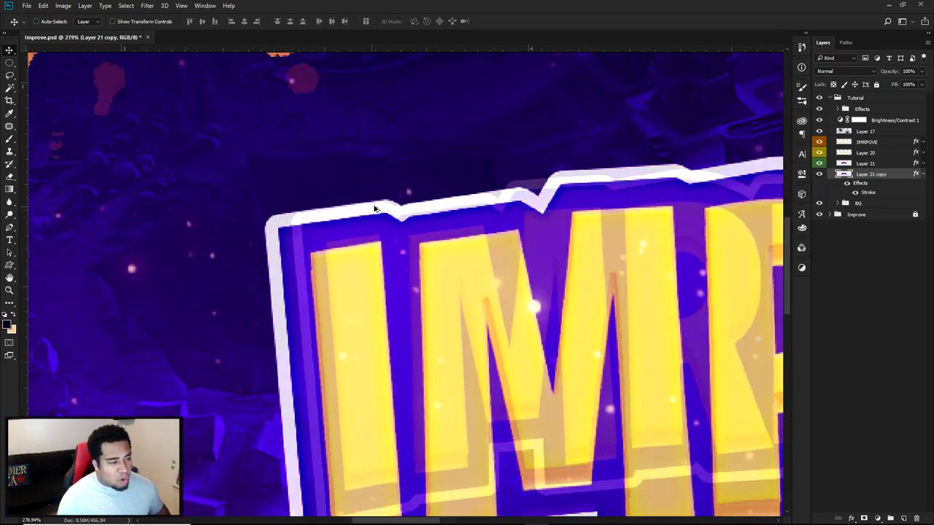
scroll(378, 210, "down", 2)
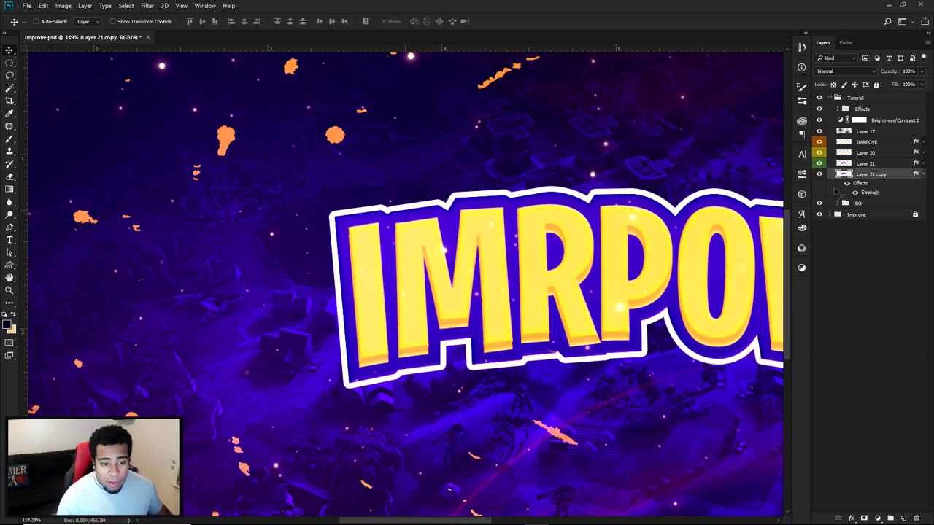
Create a new layer above Layer 21 copy and start a Pen path along the stroke's outer edge above the I.
left_click(903, 518)
key("p")
scroll(374, 206, "up", 8)
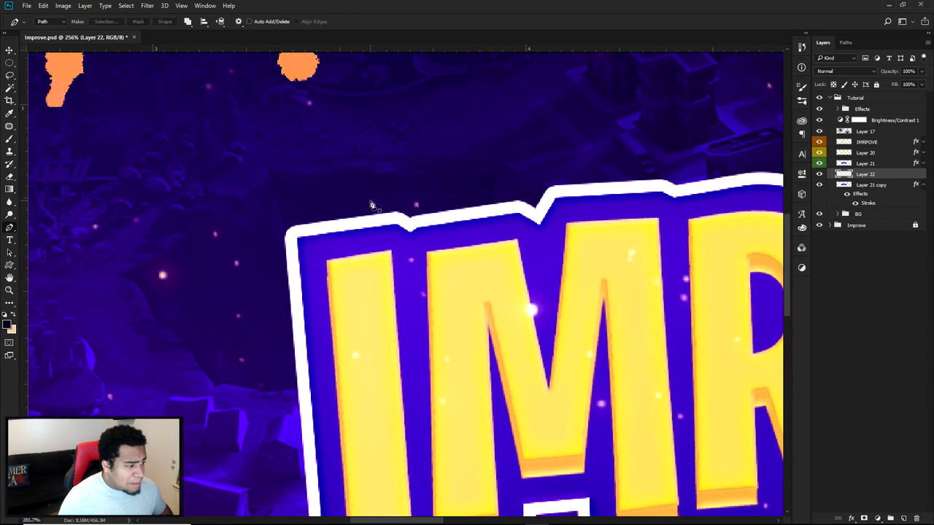
left_click(470, 245)
left_click_drag(363, 232, 592, 202)
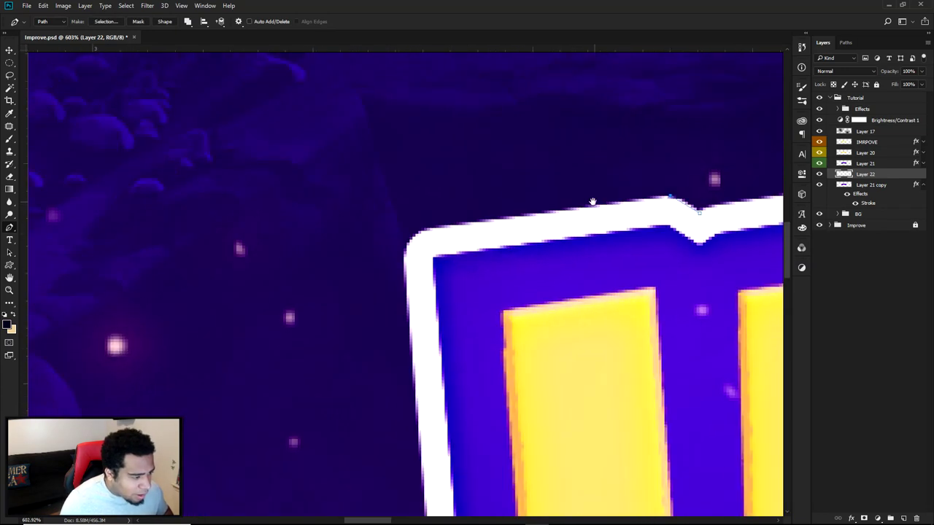
left_click(404, 235)
scroll(406, 242, "down", 3)
left_click_drag(484, 348, 477, 196)
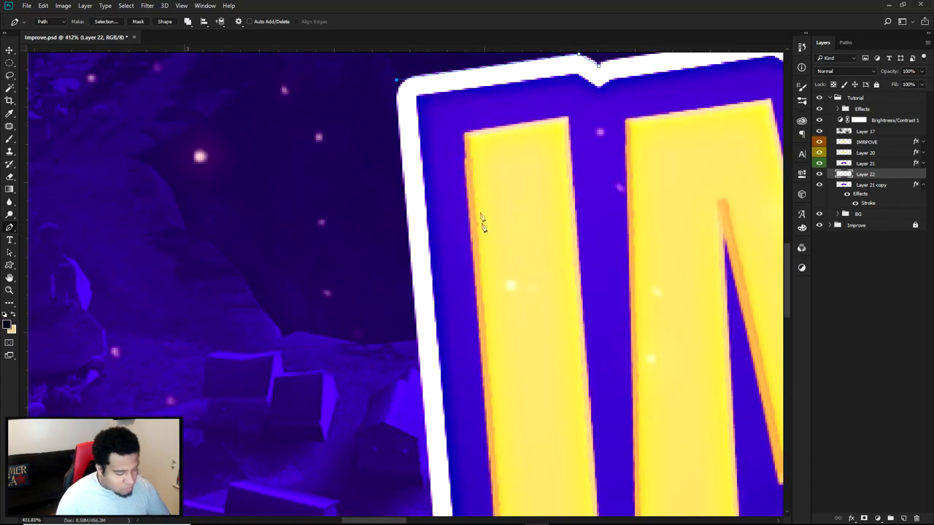
Continue the Pen path down the I's outer side and along the stroke's lower edge beneath the I and M.
scroll(508, 296, "down", 3)
left_click_drag(510, 297, 477, 175)
left_click(430, 474)
left_click(569, 444)
left_click(579, 432)
left_click(695, 420)
left_click_drag(695, 419, 508, 389)
left_click(672, 356)
left_click(723, 351)
left_click(724, 415)
left_click(657, 377)
left_click(663, 368)
left_click(741, 360)
Trace the stroke's lower edge with the Pen path beneath the R, P, O and V, curving it under the O.
left_click_drag(741, 360, 460, 358)
left_click(474, 370)
left_click(589, 361)
left_click(597, 358)
left_click(694, 351)
left_click(736, 251)
left_click_drag(736, 251, 437, 276)
left_click_drag(577, 399, 485, 372)
left_click(671, 358)
left_click(682, 394)
left_click(630, 393)
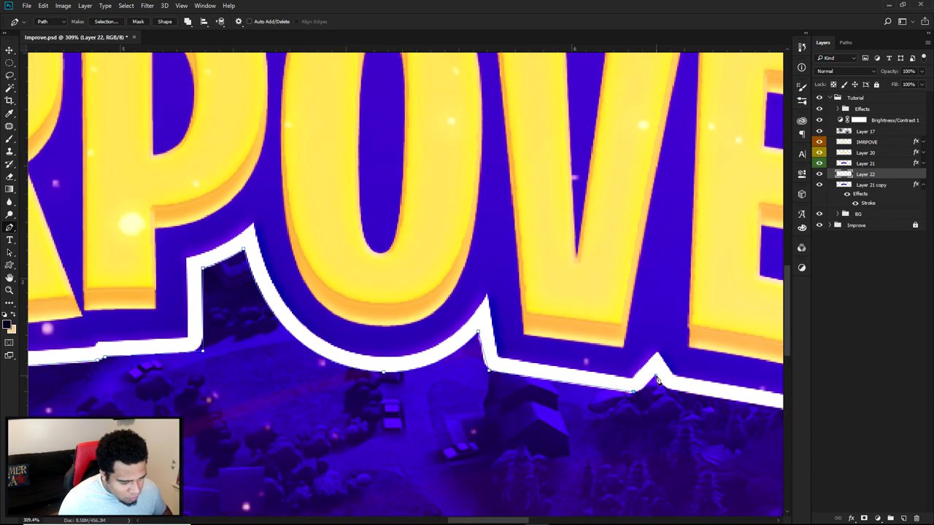
left_click(653, 375)
left_click(664, 388)
Extend the Pen path around the E's lower corner and up through the notches on its outer side.
left_click_drag(664, 389, 366, 353)
left_click(567, 391)
left_click(573, 249)
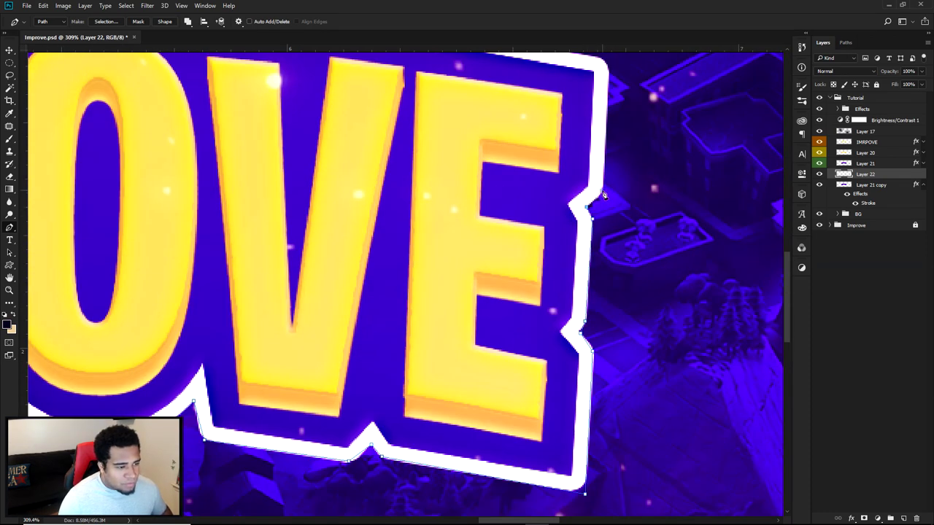
scroll(584, 201, "up", 5)
scroll(584, 201, "left", 12)
Trace the stroke's upper edge from the E back to the I and close the Pen path.
left_click_drag(537, 158, 497, 161)
left_click(431, 209)
left_click_drag(431, 209, 651, 255)
left_click_drag(542, 204, 479, 200)
scroll(546, 210, "left", 3)
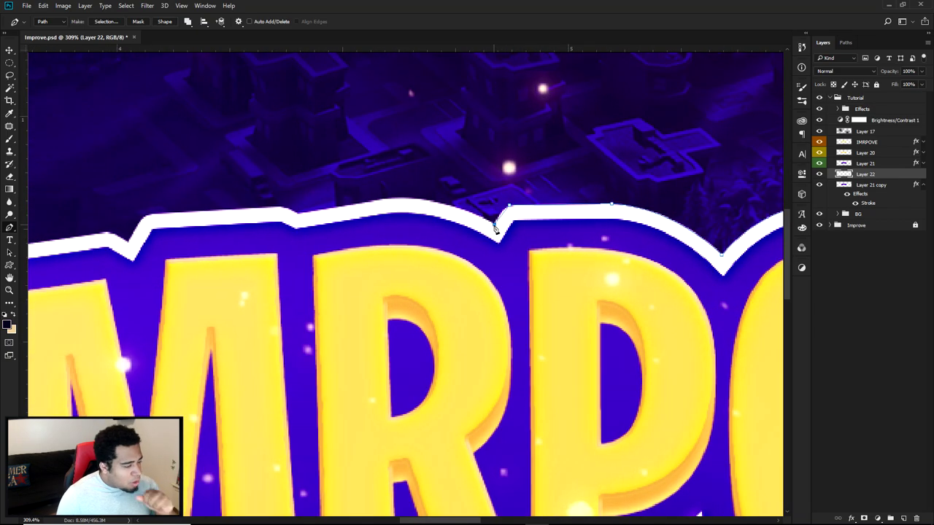
scroll(428, 211, "left", 8)
left_click_drag(376, 230, 563, 214)
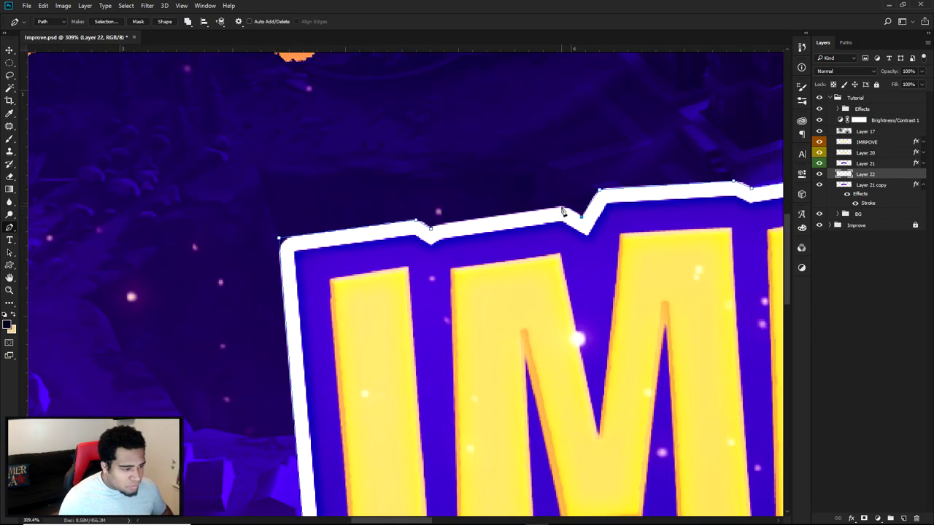
scroll(515, 219, "down", 4)
scroll(470, 218, "up", 6)
left_click(454, 223)
scroll(496, 218, "down", 6)
scroll(509, 223, "down", 5)
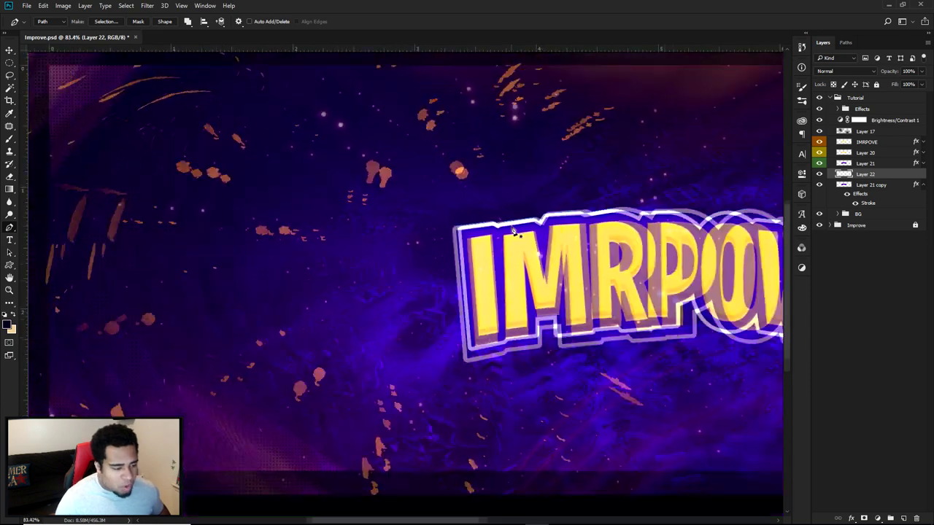
scroll(401, 271, "up", 2)
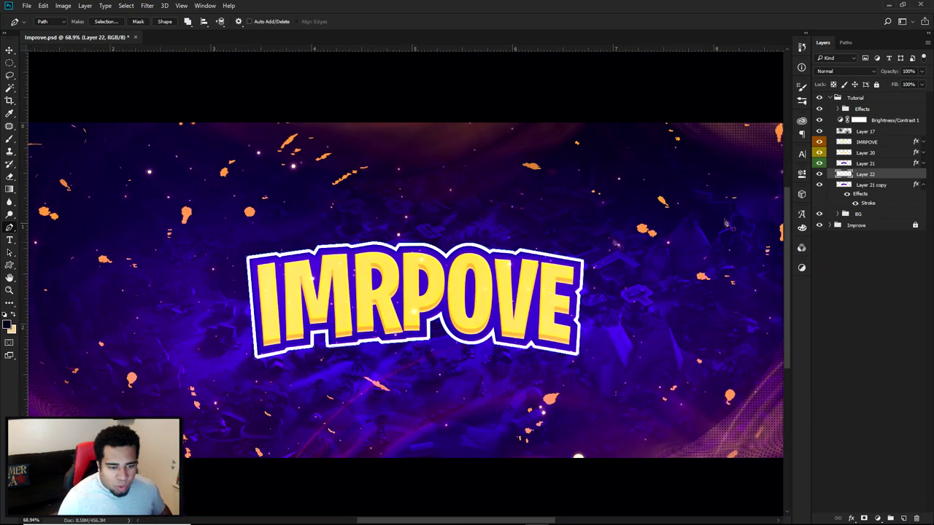
Delete Layer 21 copy with its stroke, keeping the traced path around the lettering.
left_click(883, 185)
mouse_move(884, 188)
left_mouse_down()
mouse_move(885, 504)
mouse_move(916, 516)
mouse_move(876, 174)
mouse_move(868, 196)
left_mouse_up()
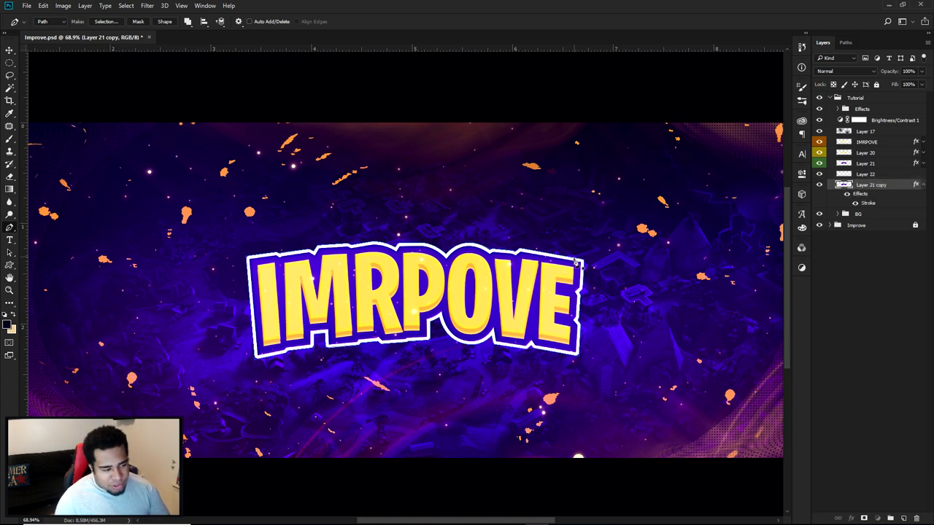
scroll(548, 261, "up", 5)
key("ctrl+z")
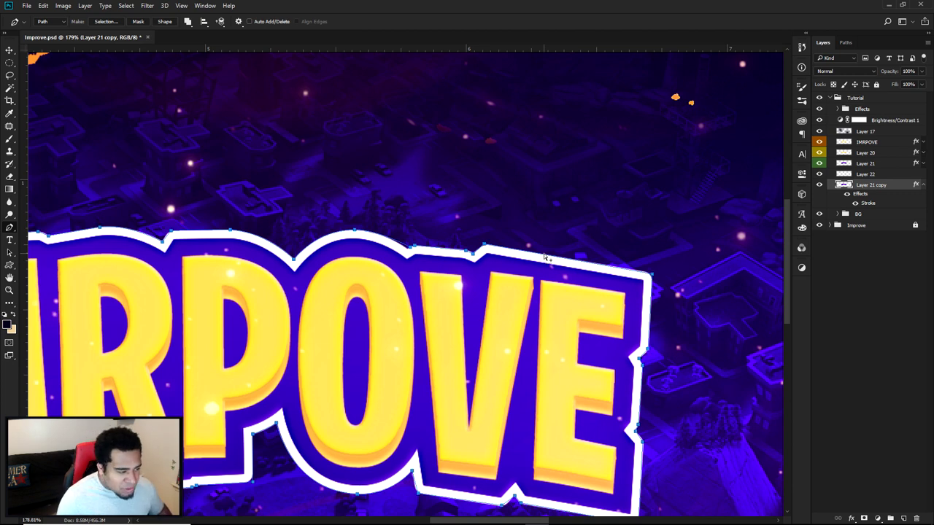
scroll(547, 251, "down", 3)
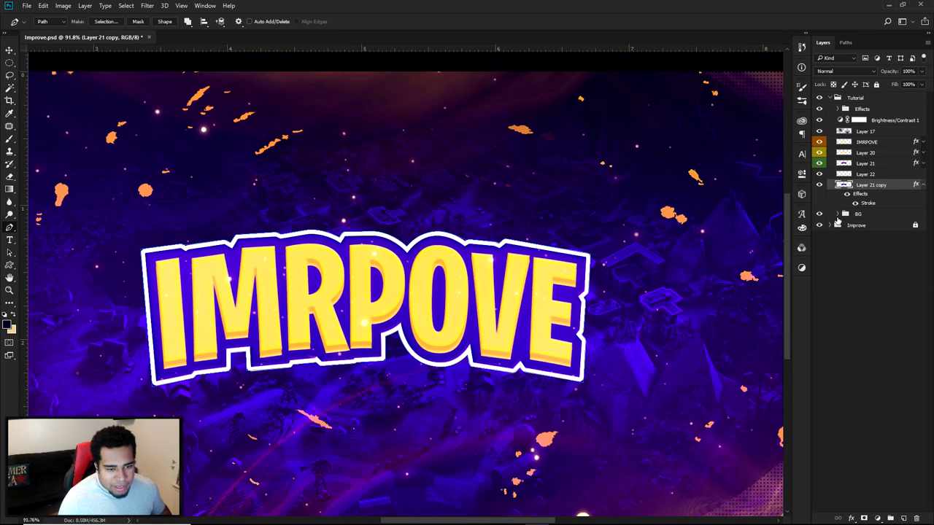
mouse_move(890, 187)
left_mouse_down()
mouse_move(905, 478)
mouse_move(916, 518)
left_mouse_up()
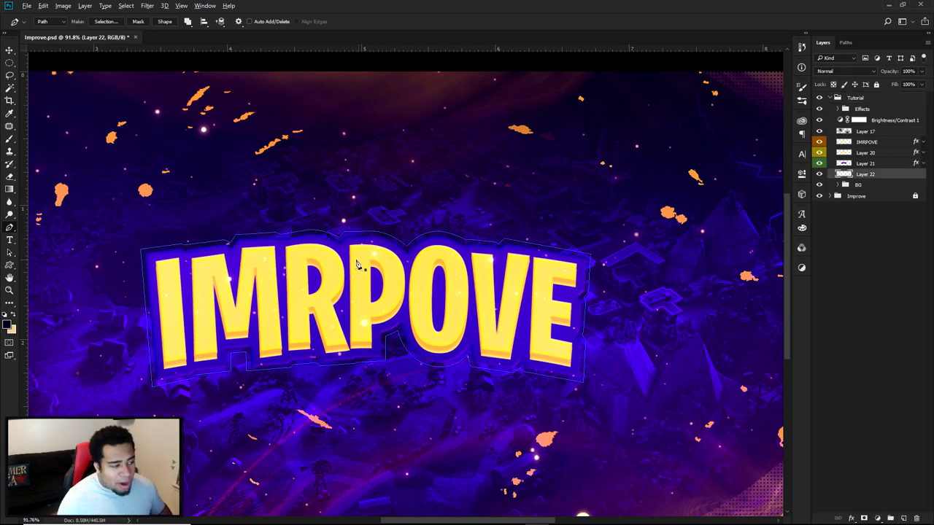
Fill the traced path on Layer 22 with white.
scroll(372, 265, "up", 2)
right_click(429, 159)
left_click(460, 226)
left_click(583, 246)
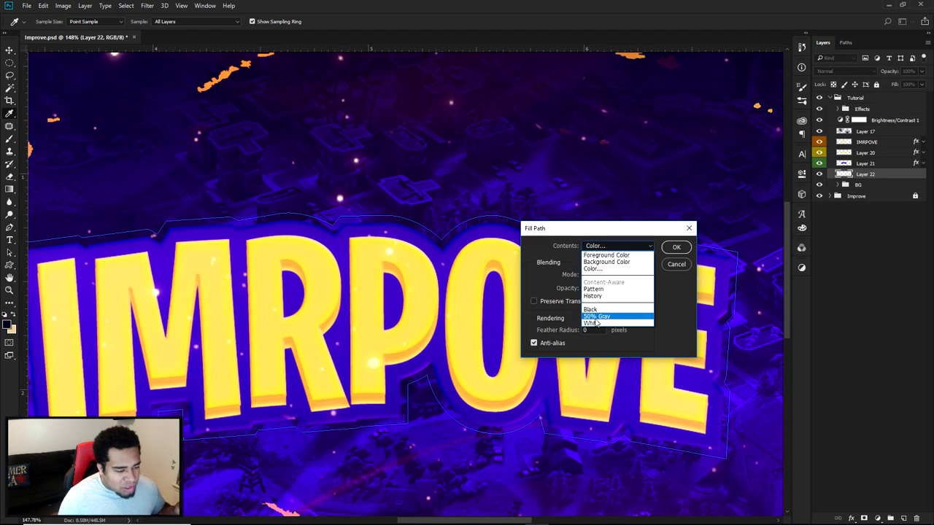
left_click(593, 322)
left_click(677, 247)
Delete the traced work path and switch to the Move tool.
right_click(500, 192)
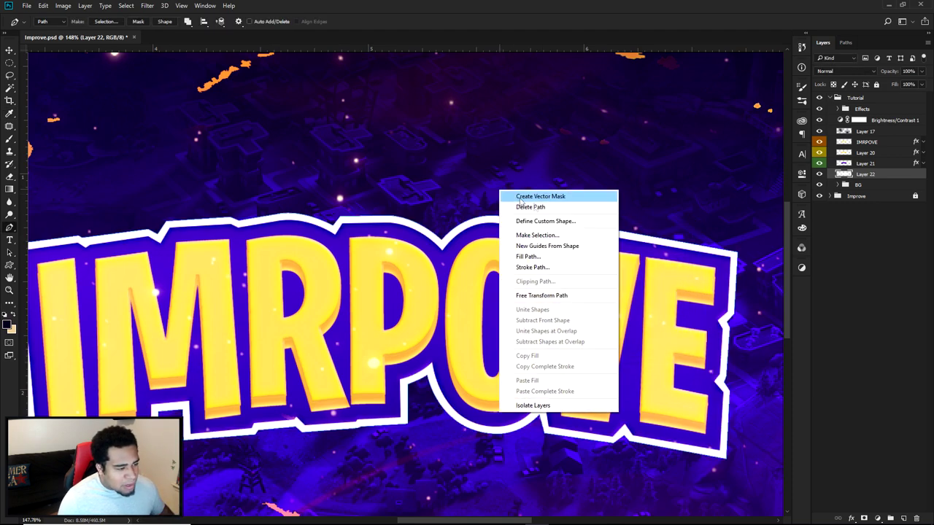
left_click(530, 207)
key("v")
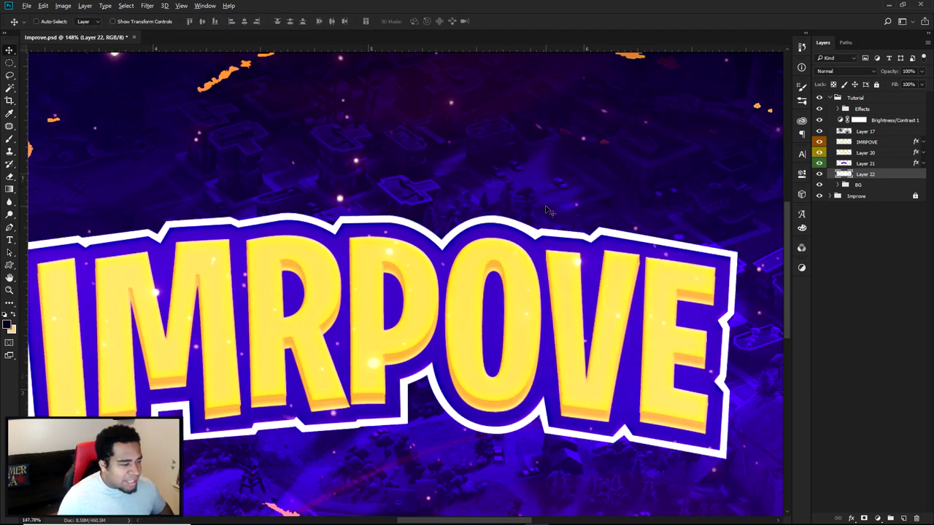
Examine the sharp corners of the white outline and compare the lettering with Layer 22 hidden and shown.
key("ctrl+0")
scroll(427, 229, "up", 5)
scroll(418, 225, "down", 6)
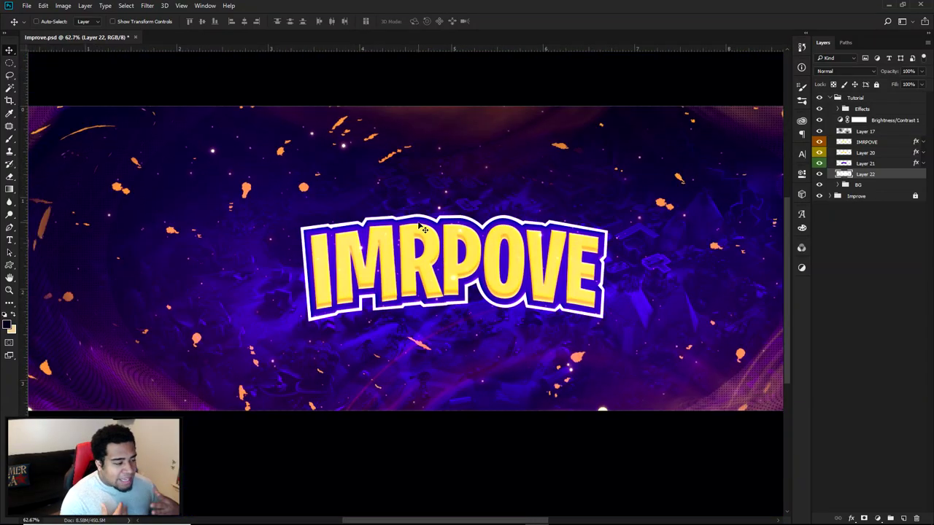
scroll(424, 230, "up", 5)
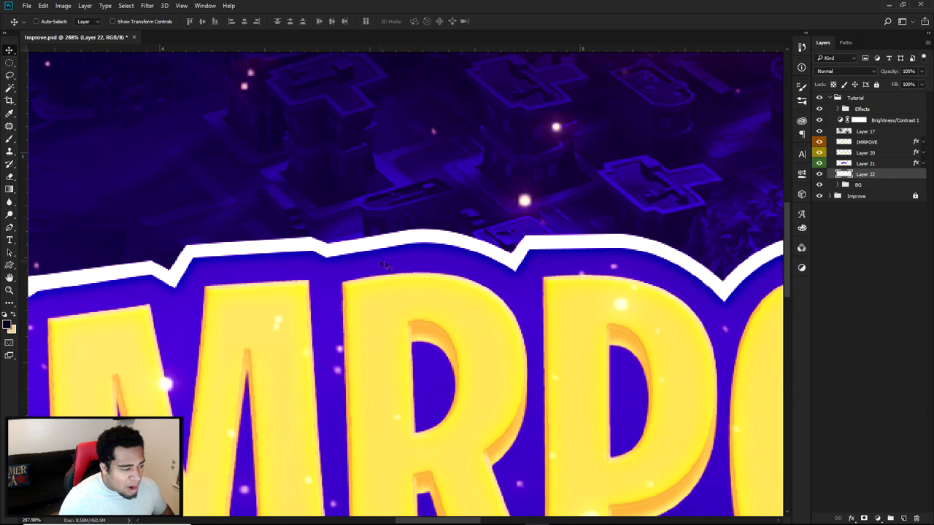
left_click_drag(490, 266, 438, 214)
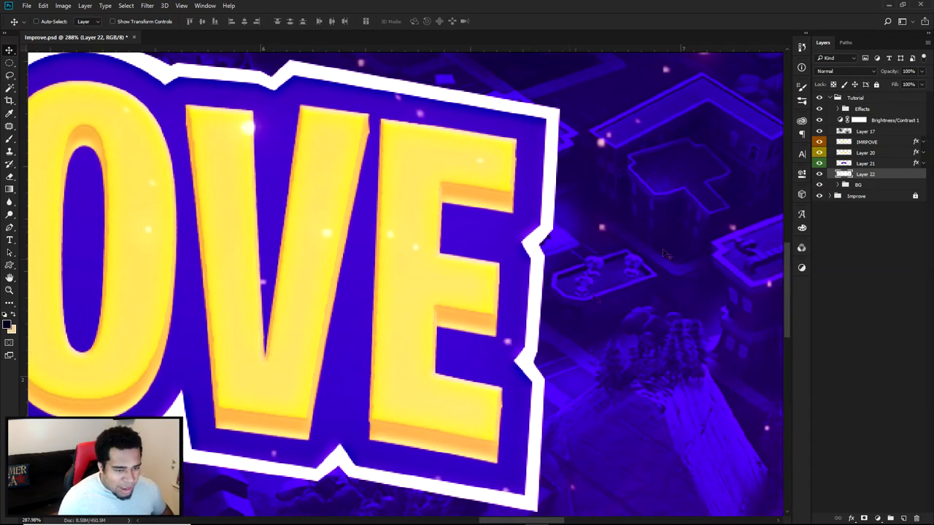
left_click(818, 174)
scroll(568, 245, "down", 4)
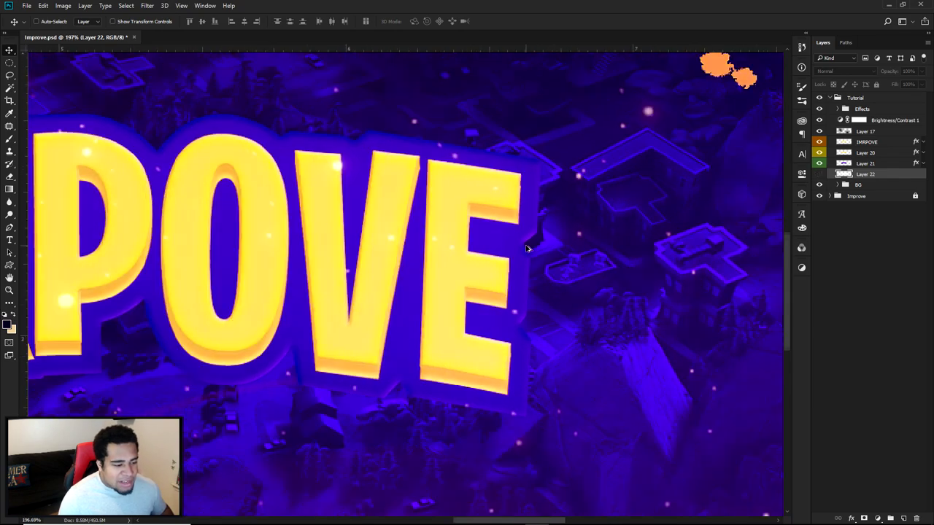
left_click(819, 174)
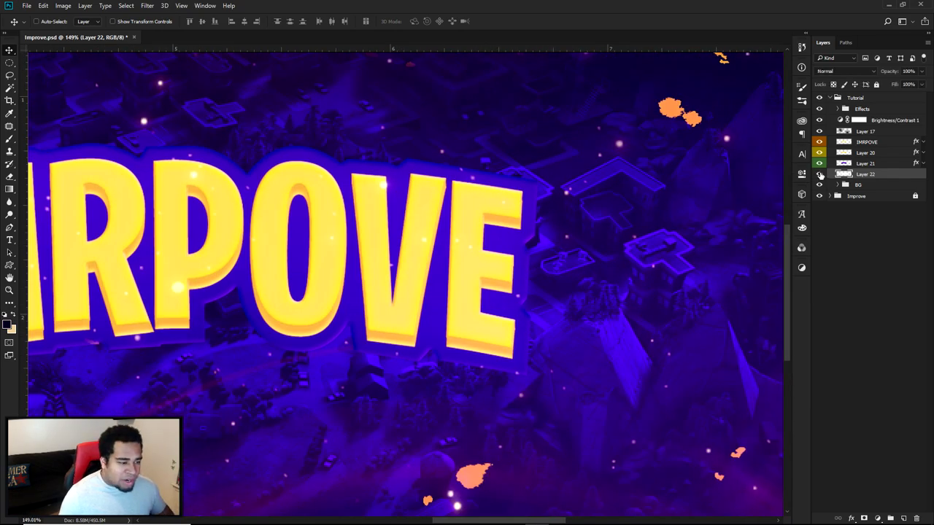
scroll(525, 243, "up", 5)
scroll(537, 241, "down", 7)
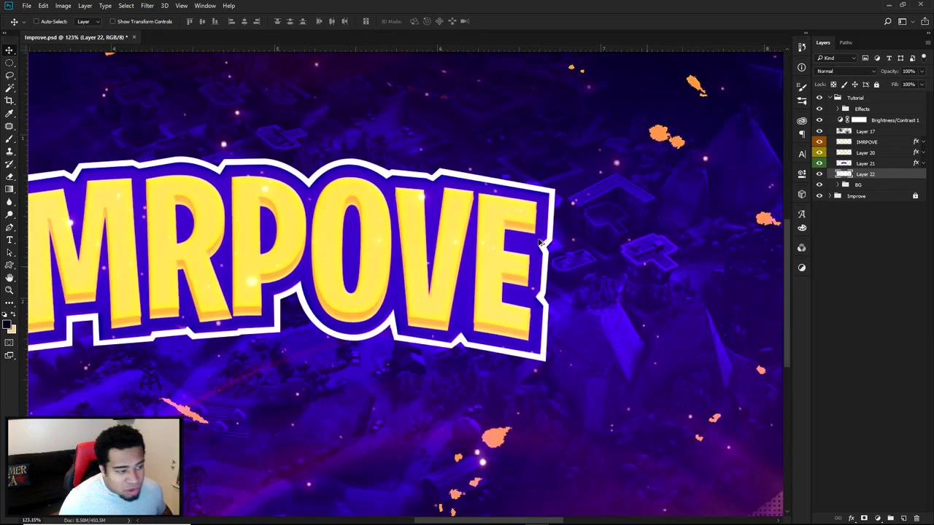
scroll(537, 242, "down", 1)
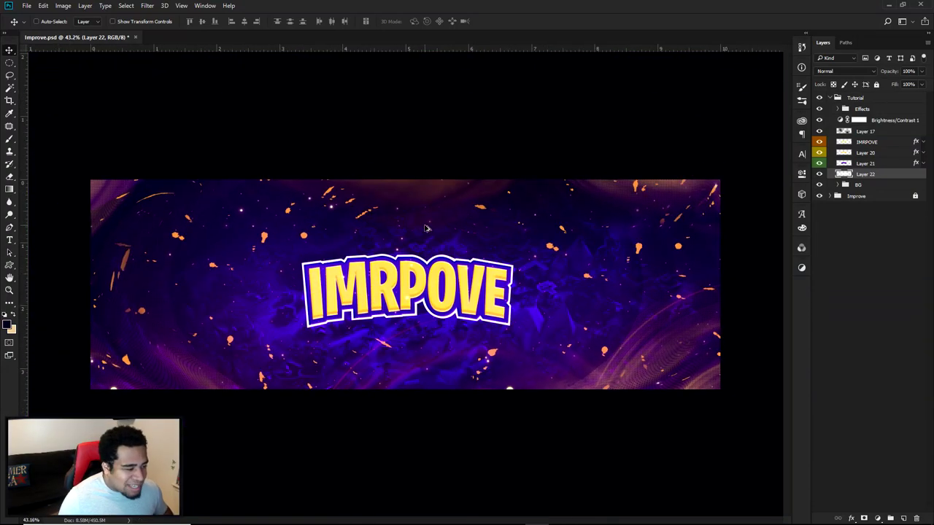
Open Layer 22's layer style and choose the saved preset that contains only Bevel & Emboss.
scroll(555, 245, "up", 3)
key("h")
double_click(896, 175)
left_click(531, 238)
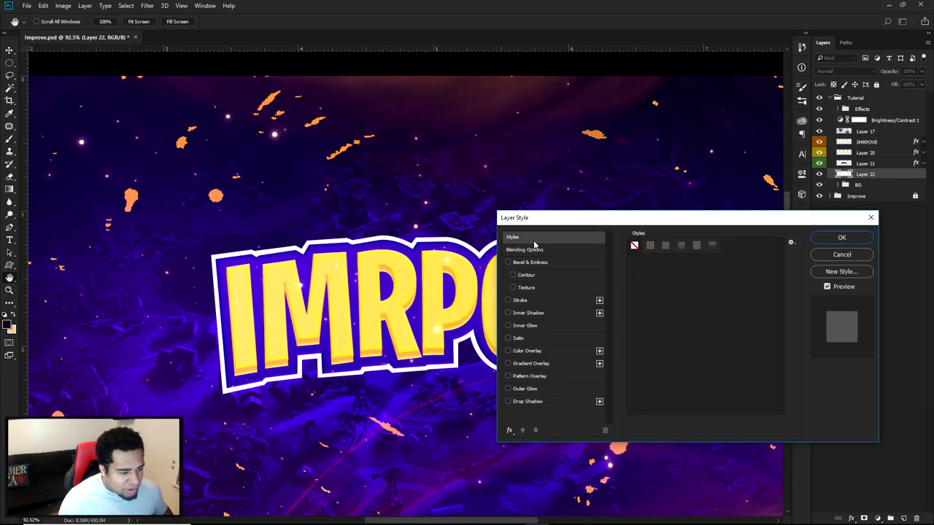
left_click(696, 246)
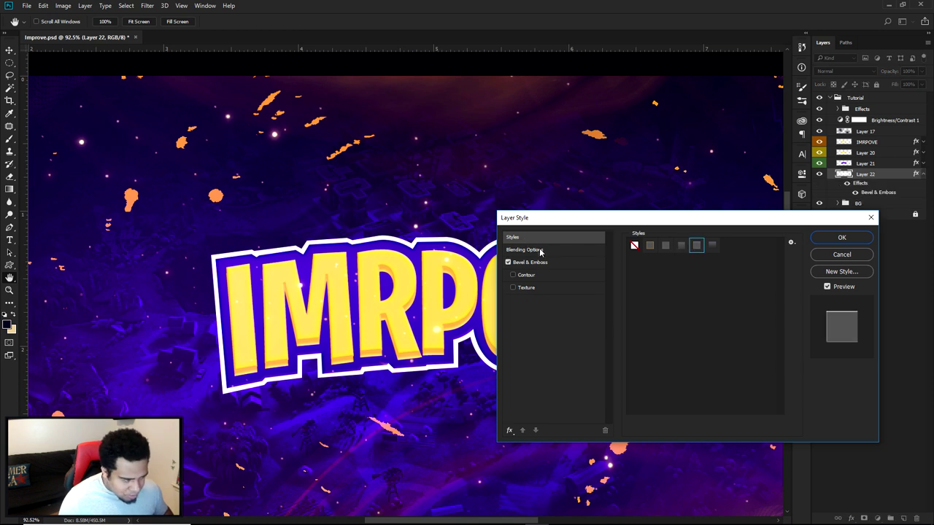
Compare the outline with Bevel & Emboss off and on, review its settings, and accept the style with the effect enabled.
left_click(510, 263)
left_click(509, 263)
left_click(509, 263)
left_click(510, 263)
left_click(509, 263)
left_click(540, 262)
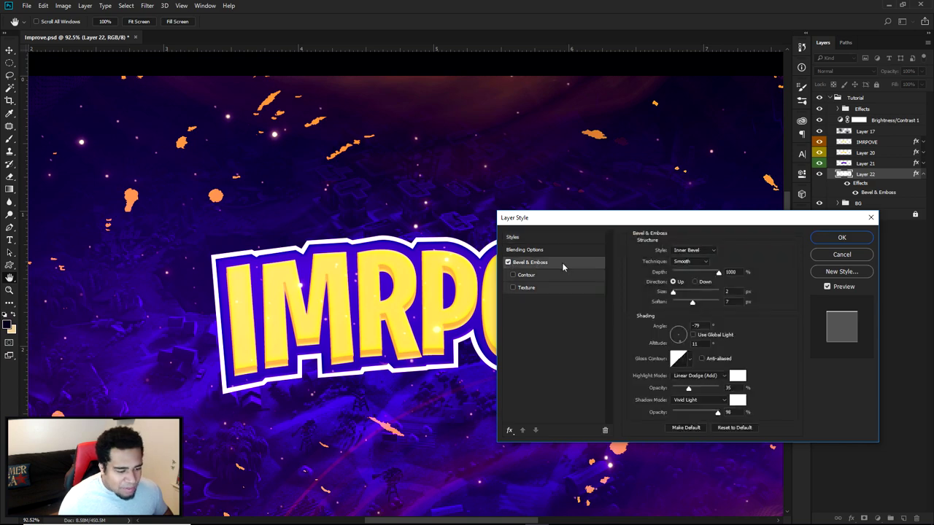
left_click(841, 237)
scroll(521, 219, "up", 8)
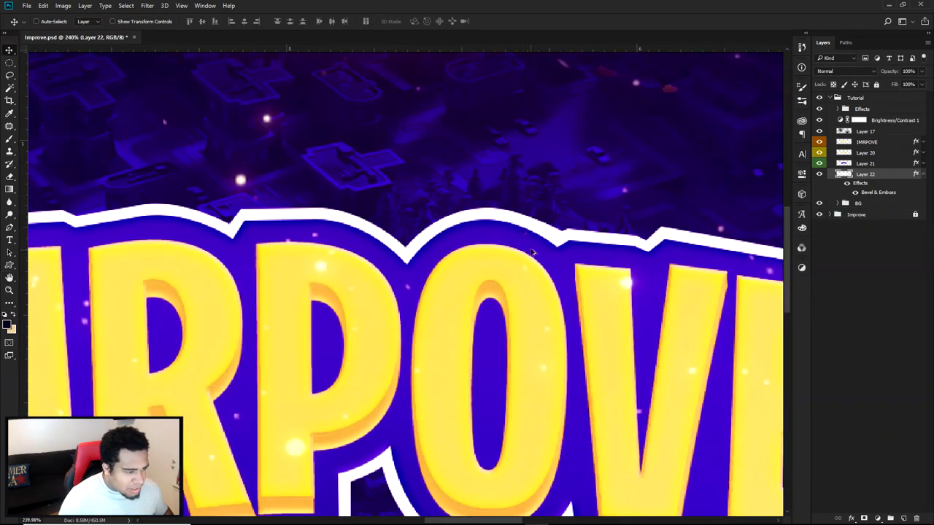
scroll(521, 219, "up", 3)
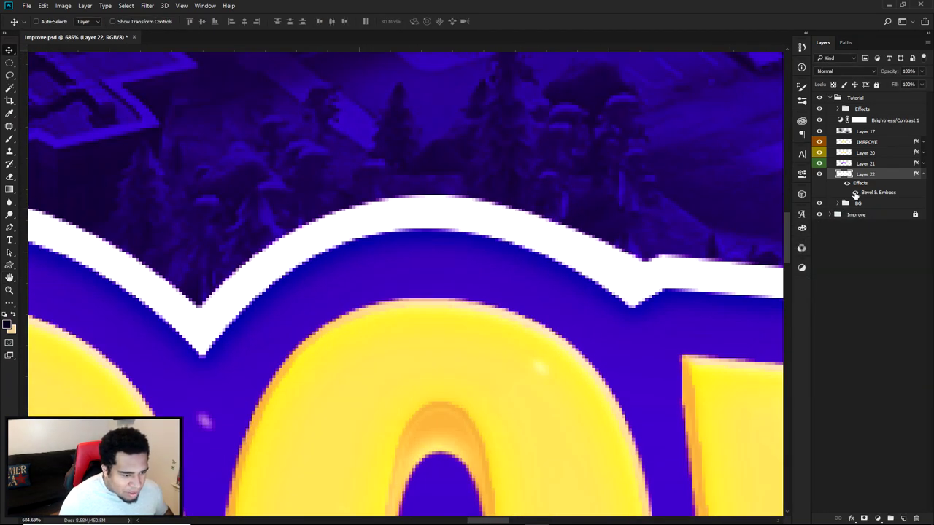
Try darkening the white outline on Layer 22 with Hue/Saturation, using a lightness of -22 and then -14.
double_click(897, 177)
left_click(834, 253)
key("ctrl+u")
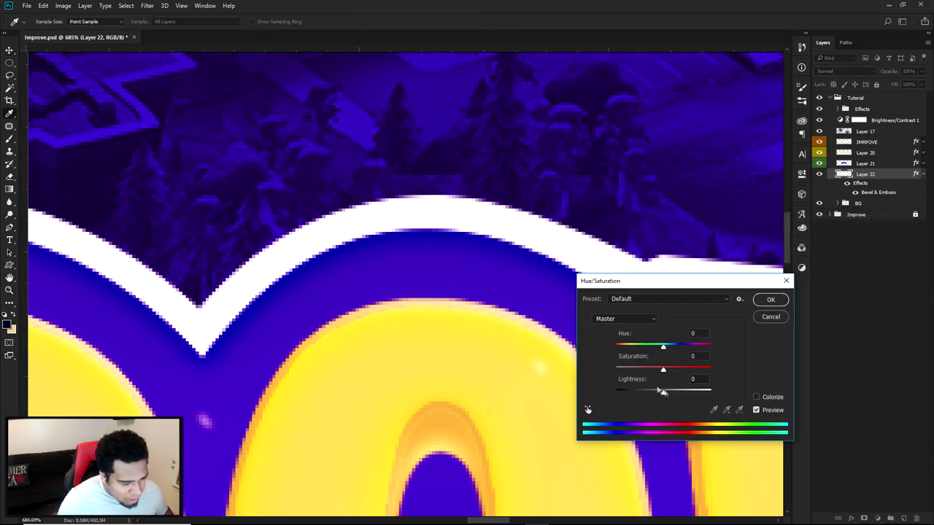
left_click_drag(662, 395, 652, 394)
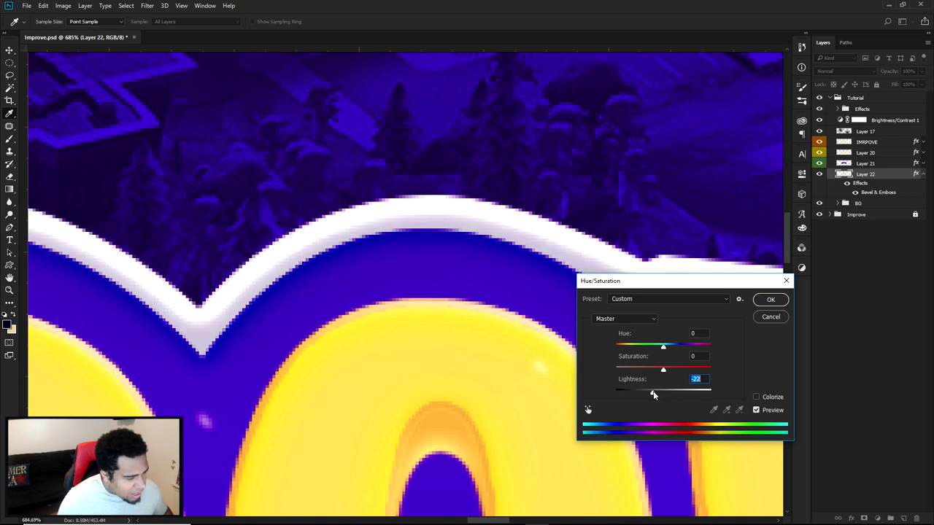
left_click_drag(654, 394, 656, 393)
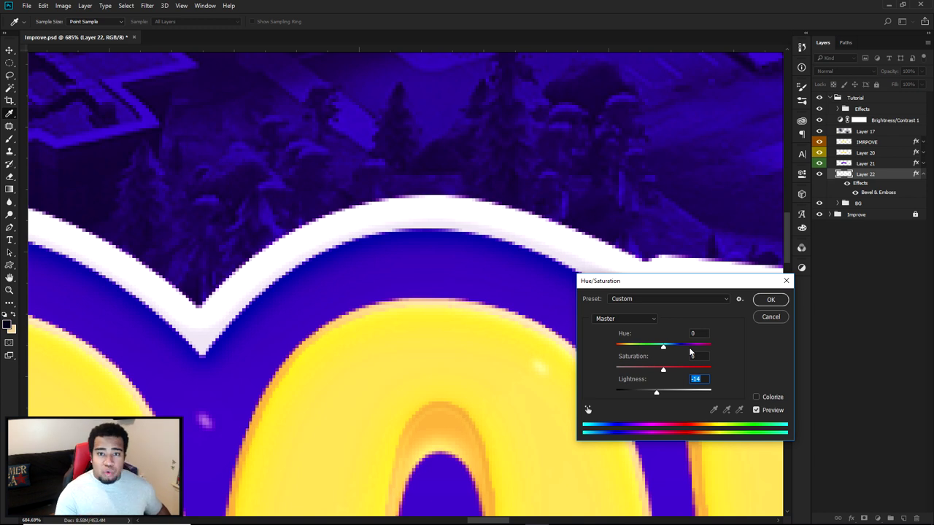
left_click(769, 317)
key("v")
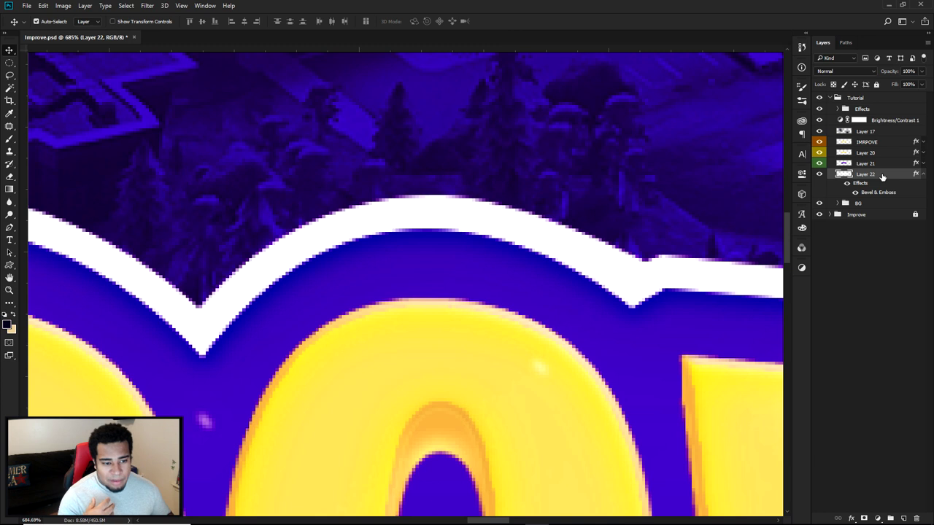
Darken the white outline on Layer 22 with Hue/Saturation, using a lightness of -21.
key("ctrl+u")
left_click_drag(660, 393, 652, 392)
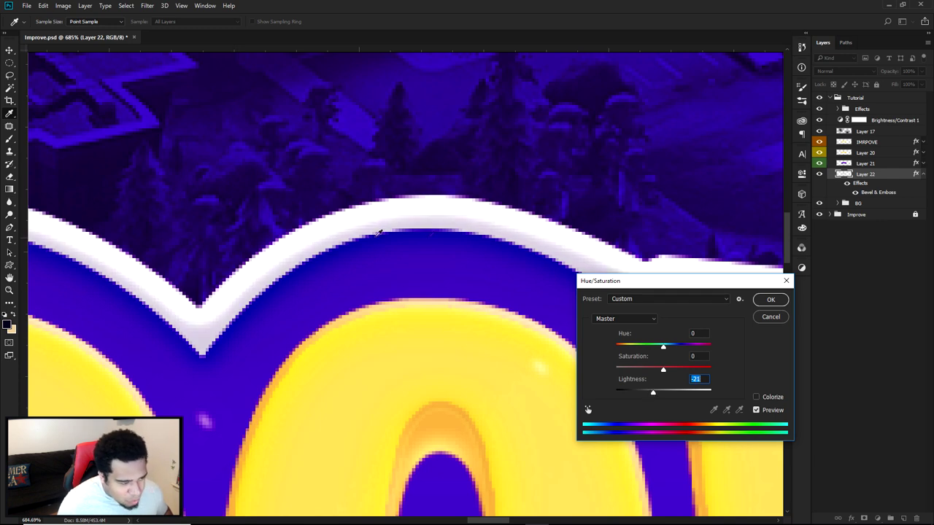
left_click(771, 304)
key("v")
scroll(602, 290, "down", 5)
scroll(603, 289, "down", 2)
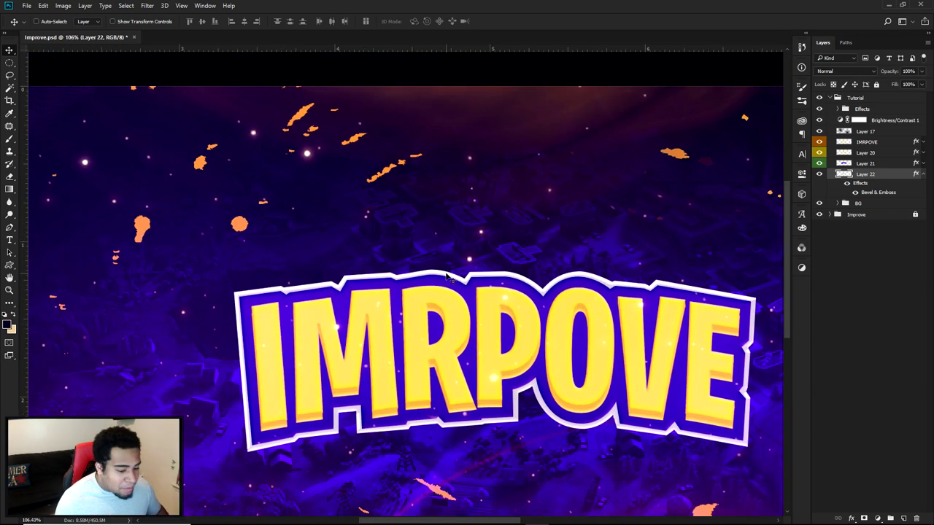
scroll(447, 275, "down", 1)
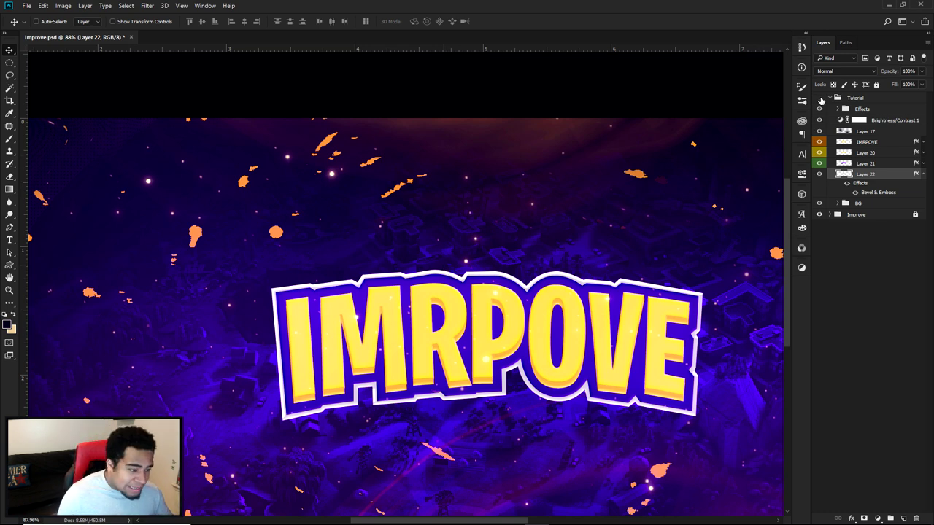
Compare the tutorial lettering with the finished Improve version, and the outline with Layer 22 hidden and shown.
left_click(819, 98)
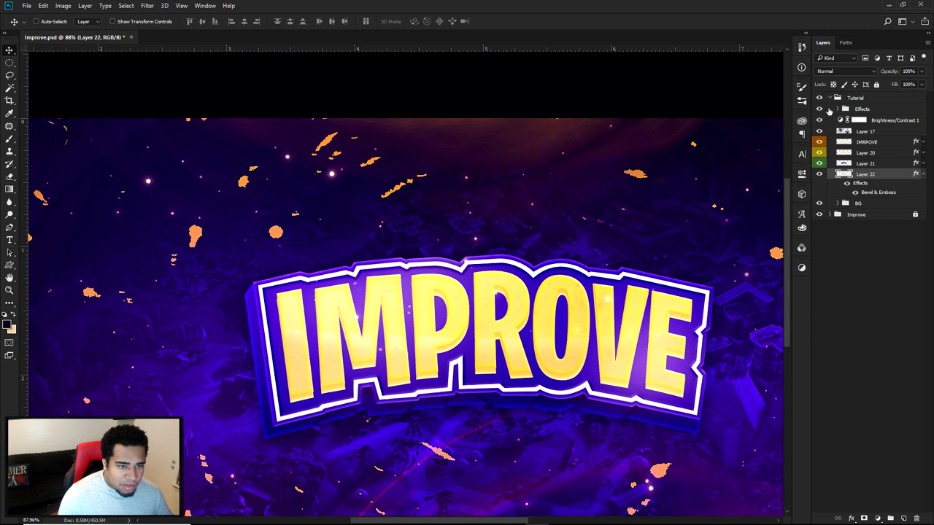
left_click(839, 97)
left_click(828, 98)
left_click(819, 98)
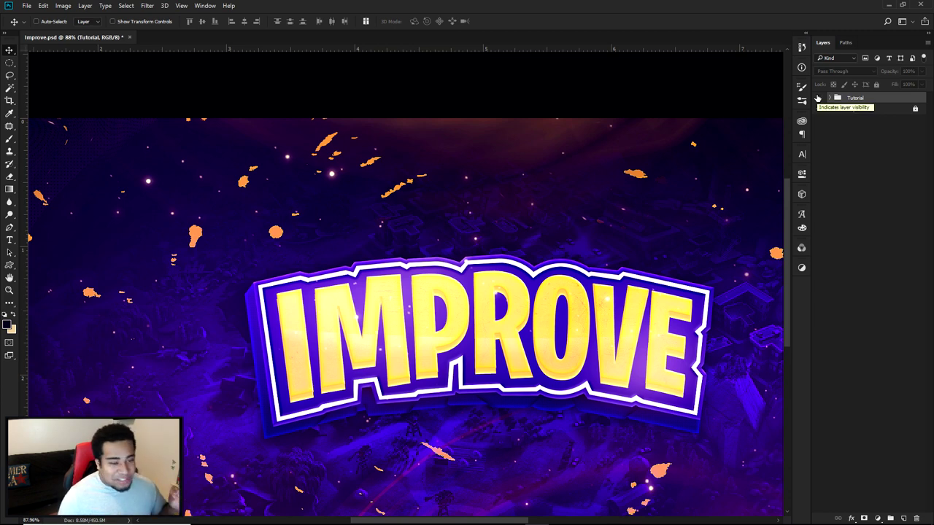
left_click(818, 98)
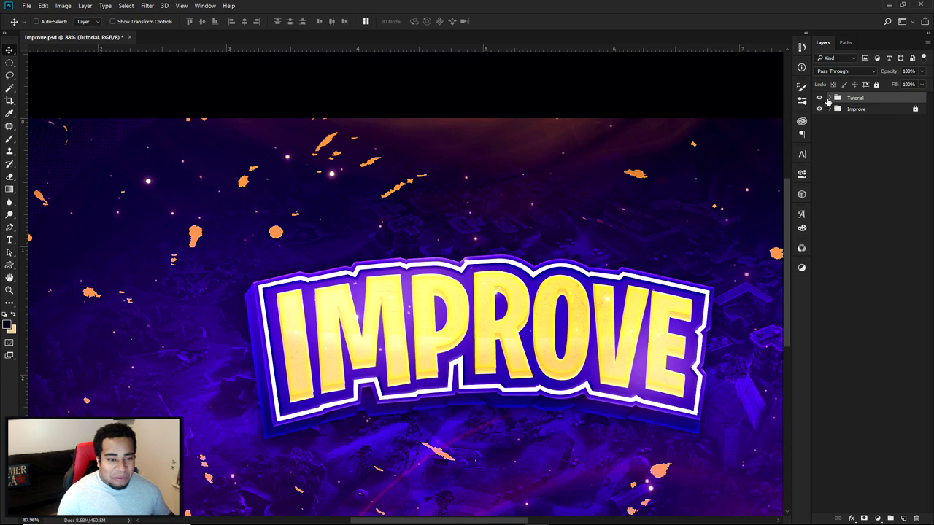
left_click(829, 98)
left_click(918, 176)
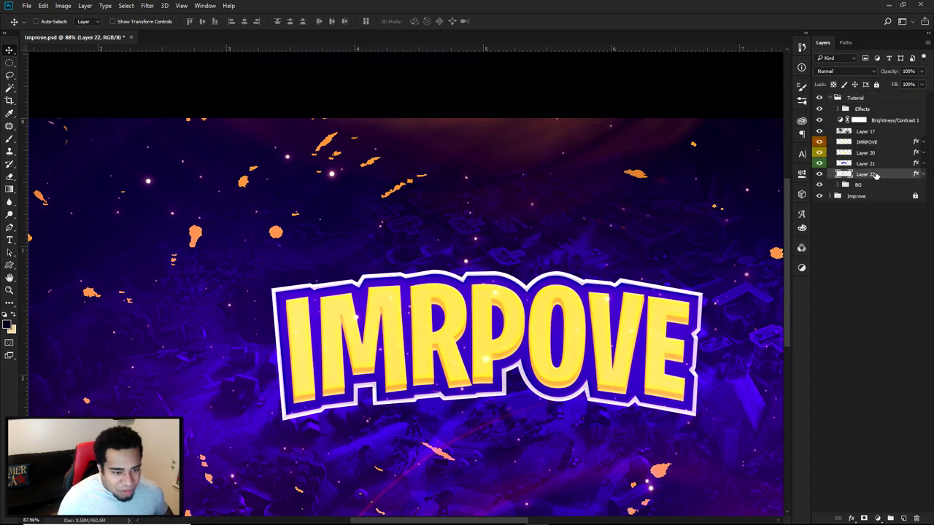
left_click(819, 173)
left_click(819, 174)
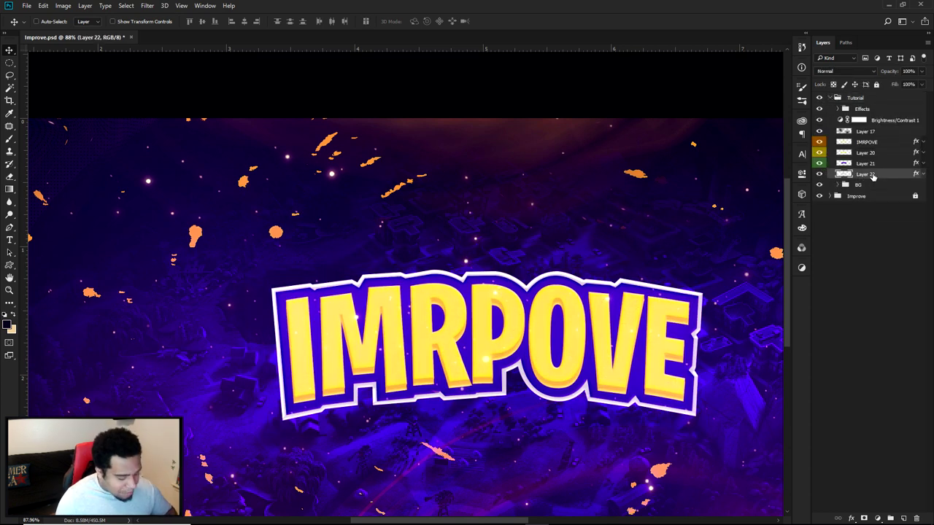
Place a duplicate of Layer 22 beneath the original and color-label the original blue.
key("ctrl+j")
left_click_drag(874, 177, 869, 189)
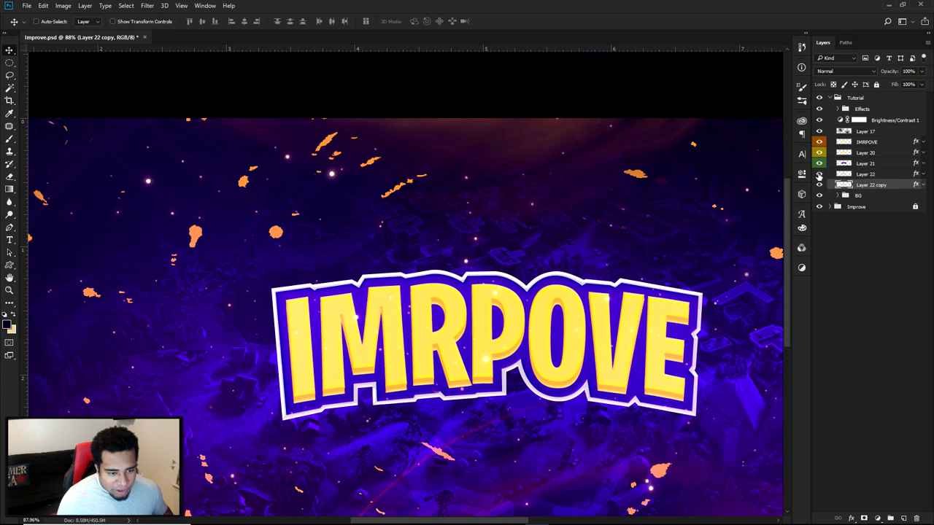
right_click(823, 271)
left_click(824, 355)
left_click(865, 174)
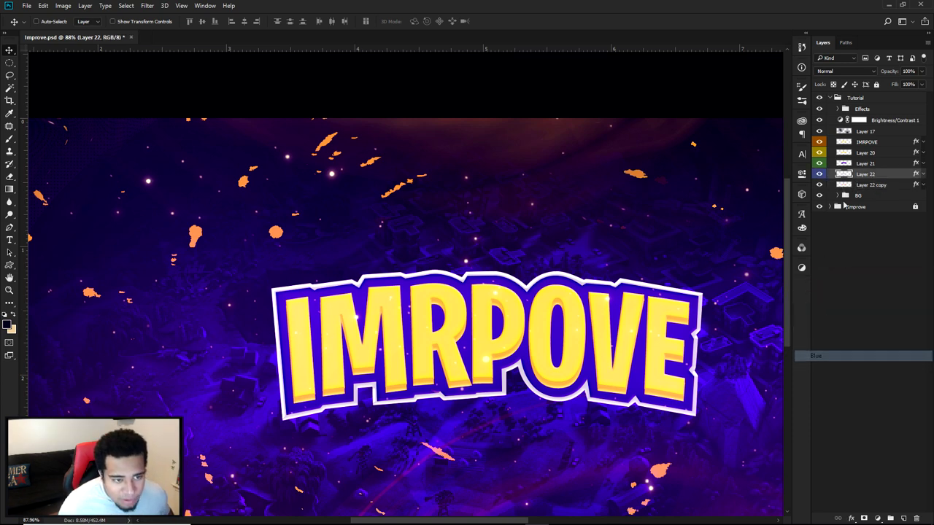
Clear the layer style from Layer 22 copy.
left_click(861, 185)
right_click(902, 186)
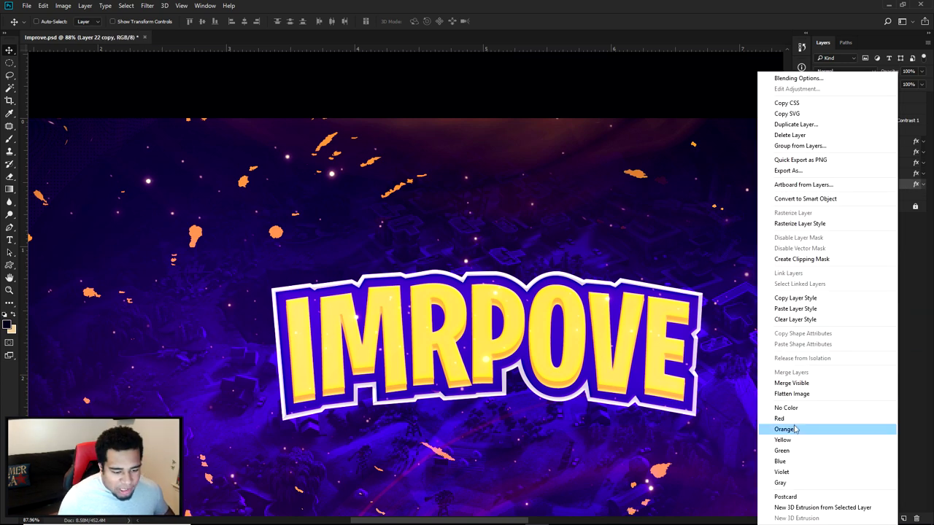
left_click(799, 307)
Add a 10 px black stroke positioned outside to Layer 22 copy through its layer style.
double_click(897, 187)
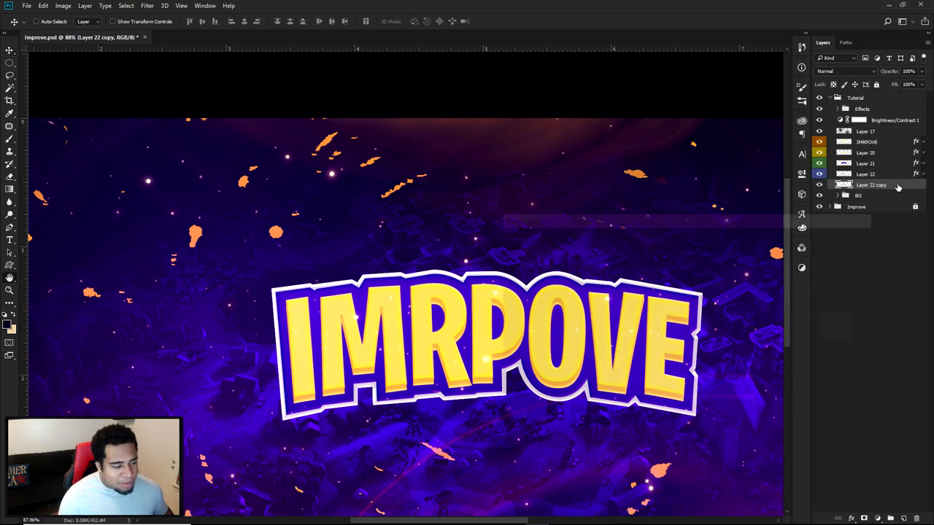
left_click(509, 430)
left_click(540, 284)
left_click(520, 300)
left_click(682, 261)
left_click(670, 253)
left_click_drag(668, 252, 674, 252)
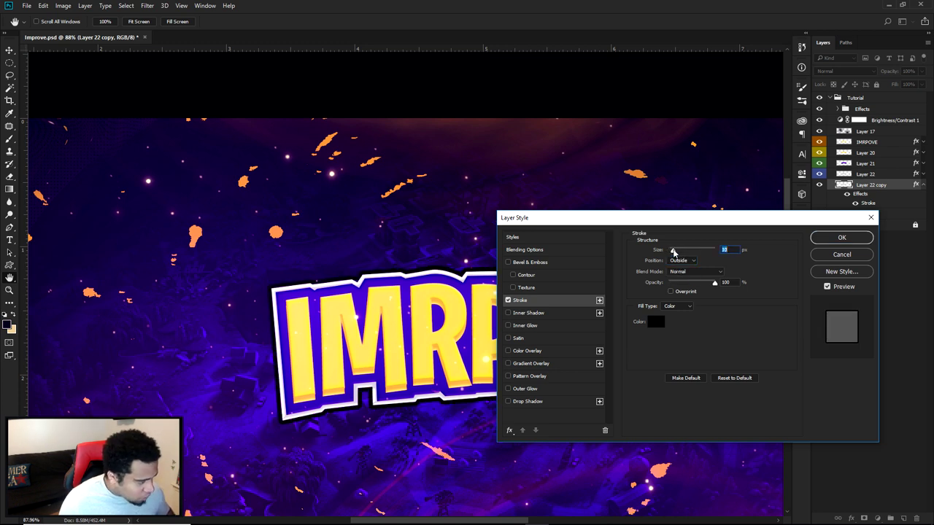
left_click_drag(675, 252, 672, 251)
key("shift+Up")
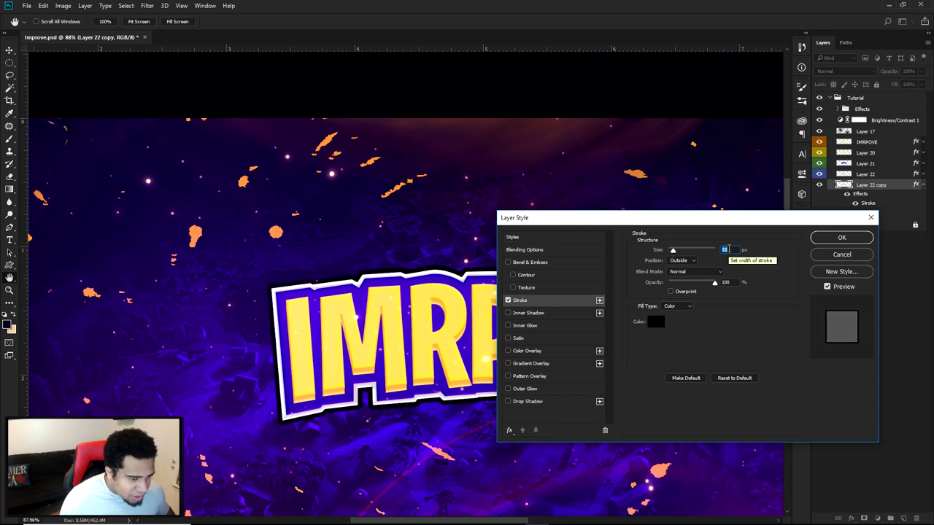
left_click(840, 238)
Create a layer above Layer 22 copy and start a Pen path along the black stroke's outer edge, from above the I around to its underside.
scroll(318, 270, "up", 5)
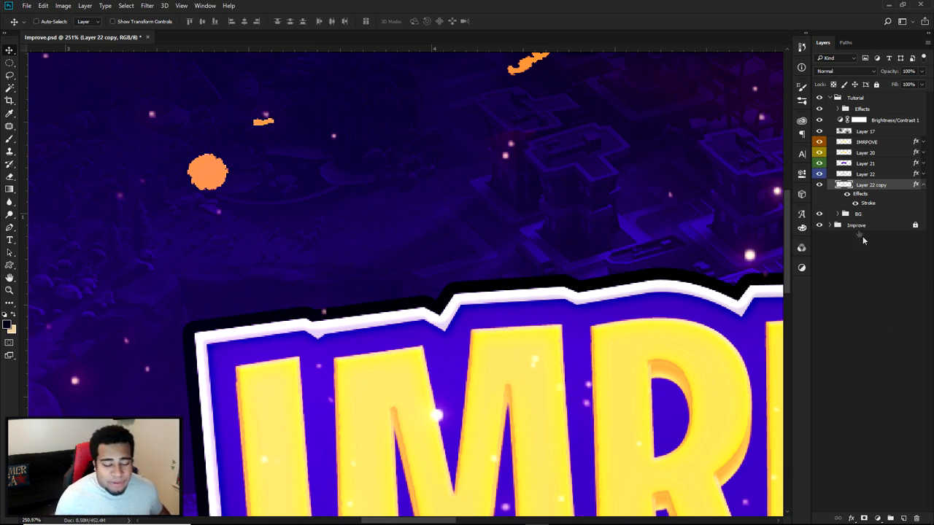
left_click(904, 518)
key("p")
scroll(229, 310, "up", 4)
left_click(431, 308)
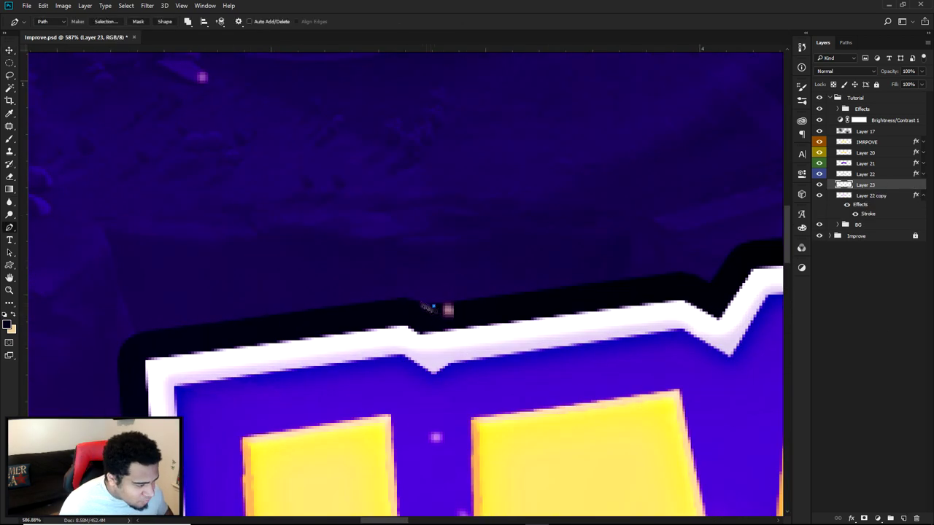
left_click(415, 298)
left_click_drag(414, 298, 592, 185)
left_click(299, 229)
scroll(330, 227, "down", 7)
left_click(368, 473)
left_click(571, 428)
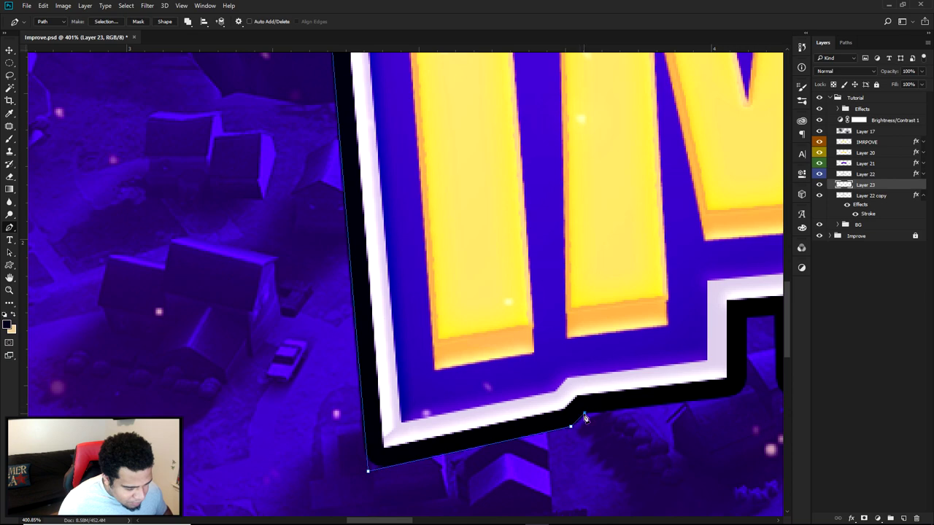
Continue the Pen path along the black stroke's lower edge beneath the M, R and P with sharp corner points.
left_click(586, 413)
left_click_drag(586, 414, 341, 412)
left_click(497, 390)
left_click(502, 315)
left_click(529, 315)
left_click_drag(601, 384, 506, 377)
left_click(440, 387)
left_click(670, 358)
left_click_drag(670, 358, 492, 357)
left_click(575, 349)
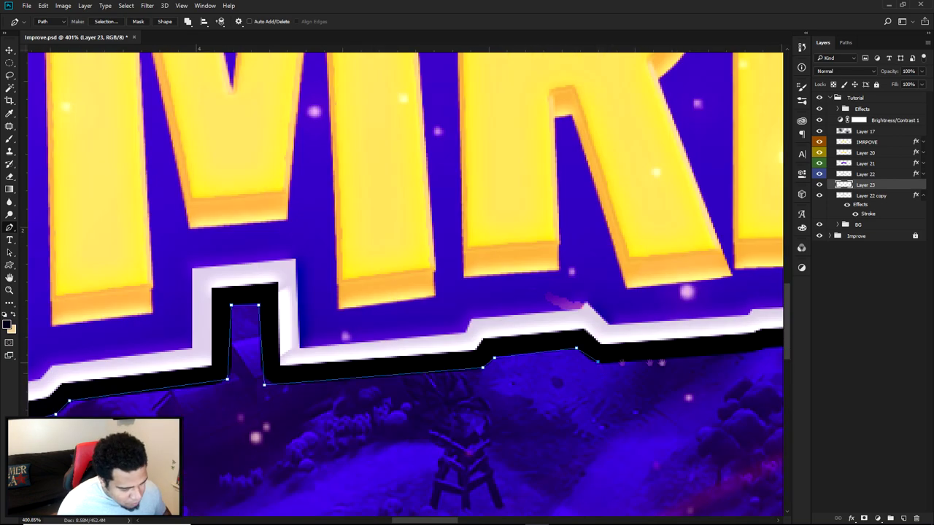
left_click_drag(592, 366, 410, 367)
left_click(409, 367)
left_click(575, 355)
left_click(581, 350)
left_click(717, 342)
Extend the Pen path along the lower edge beneath the O and V to the bottom outer corner of the E.
left_click(534, 271, "alt")
scroll(715, 418, "down", 3)
left_click_drag(715, 419, 584, 372)
left_click(621, 346)
left_click(626, 369)
left_click_drag(685, 375, 428, 340)
left_click(523, 357)
left_click(542, 348)
left_click_drag(615, 360, 419, 348)
left_click(557, 376)
Trace the path up the outer side of the E, following its notch, and along the edge above the E.
left_click(571, 225)
left_click_drag(564, 208, 585, 331)
left_click(592, 214)
left_click_drag(599, 218, 668, 421)
left_click(672, 256)
left_click(378, 205)
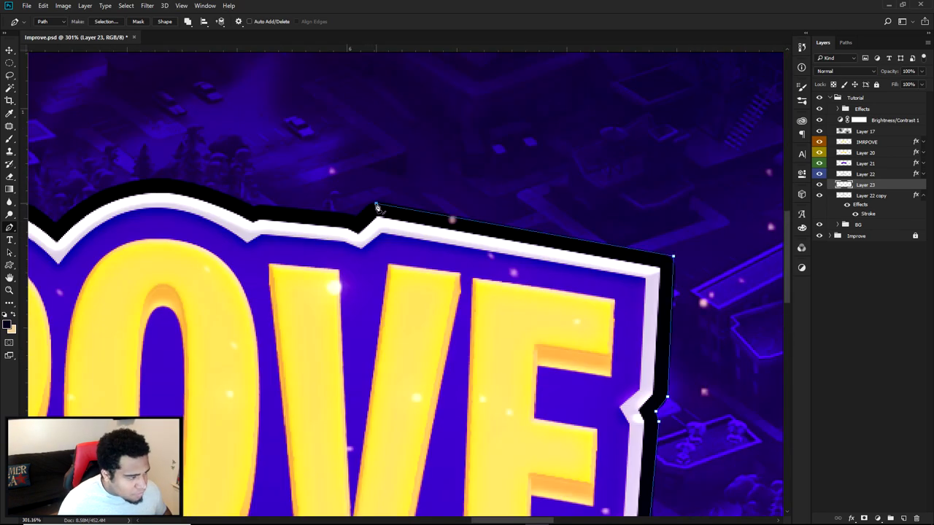
Continue the path above the V and curve it over the O to the notch beside the P.
left_click(361, 217)
left_click_drag(257, 210, 518, 222)
left_click(522, 220)
left_click(514, 221)
left_click_drag(428, 193, 368, 195)
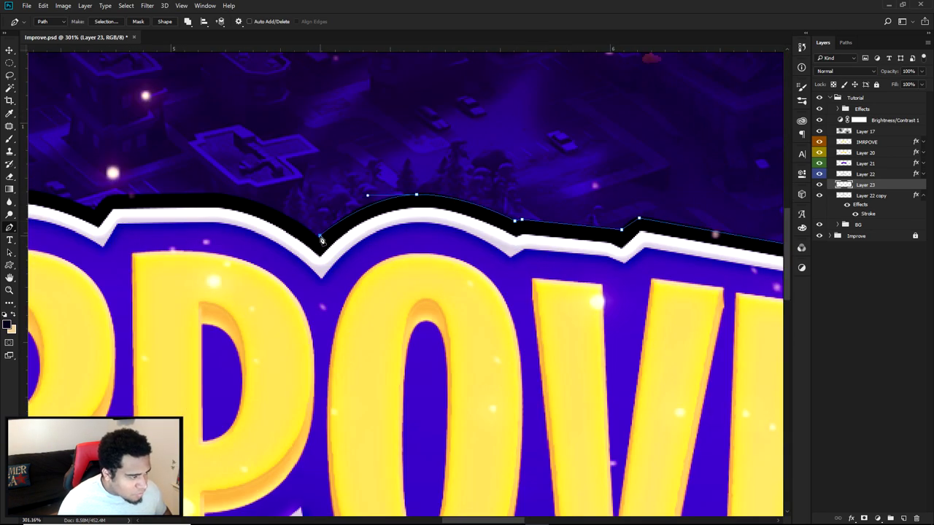
left_click(320, 236)
Curve the path over the tops of the P and R, keeping the notch between them sharp.
left_click_drag(321, 239, 759, 279)
left_click_drag(656, 232, 609, 228)
left_click_drag(702, 236, 719, 237)
left_click(655, 232, "alt")
left_click(547, 235)
left_click(532, 246)
left_click_drag(446, 226, 409, 229)
left_click(446, 227, "alt")
left_click(347, 244)
Trace the path over the top of the M and close it at its starting point above the I.
left_click(329, 235)
left_click_drag(251, 249, 511, 256)
left_click(453, 253)
left_click(437, 272)
left_click(418, 267)
left_click(293, 285)
left_click_drag(293, 285, 409, 268)
scroll(487, 299, "down", 7)
scroll(502, 314, "down", 2)
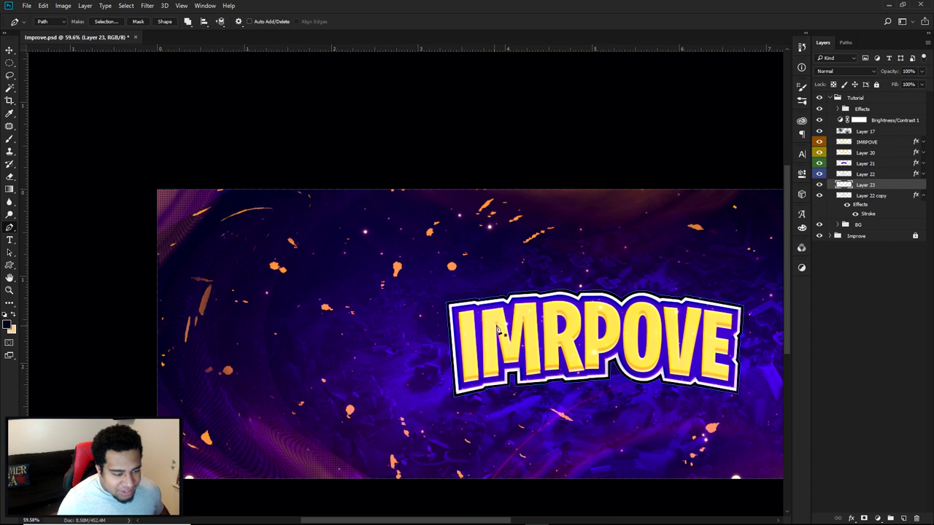
scroll(499, 261, "up", 2)
scroll(498, 262, "up", 1)
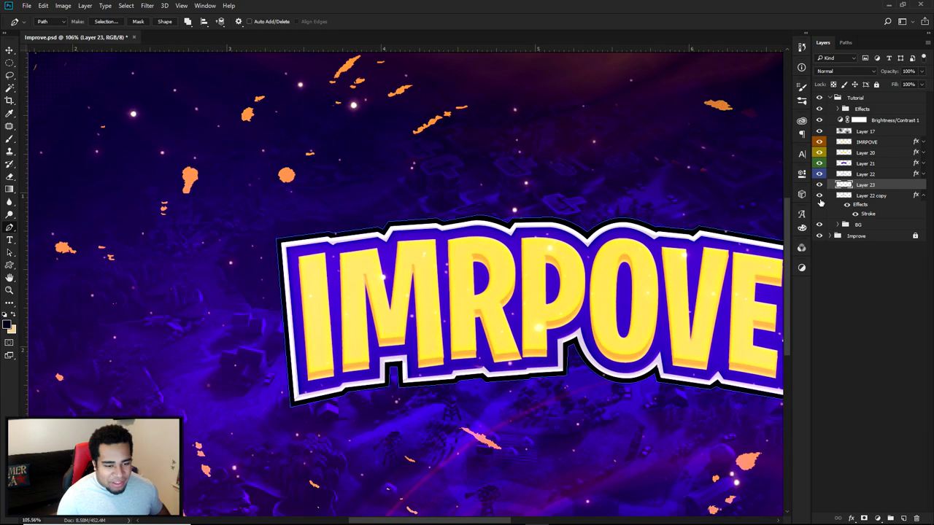
Delete Layer 22 copy with its guide stroke and select Layer 23.
left_click(820, 196)
mouse_move(870, 196)
left_mouse_down()
mouse_move(898, 481)
mouse_move(917, 516)
left_mouse_up()
left_click(855, 184)
Fill the path on Layer 23 with the purple #4c0dc5 sampled from the lettering's backing, and delete the path.
right_click(661, 199)
left_click(694, 266)
left_click(618, 246)
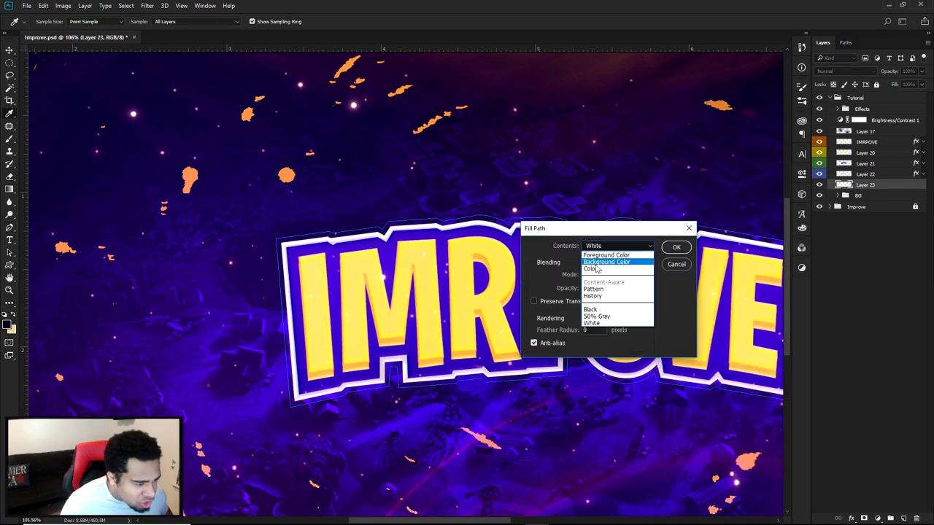
key("Escape")
left_click(594, 273)
left_click(517, 240)
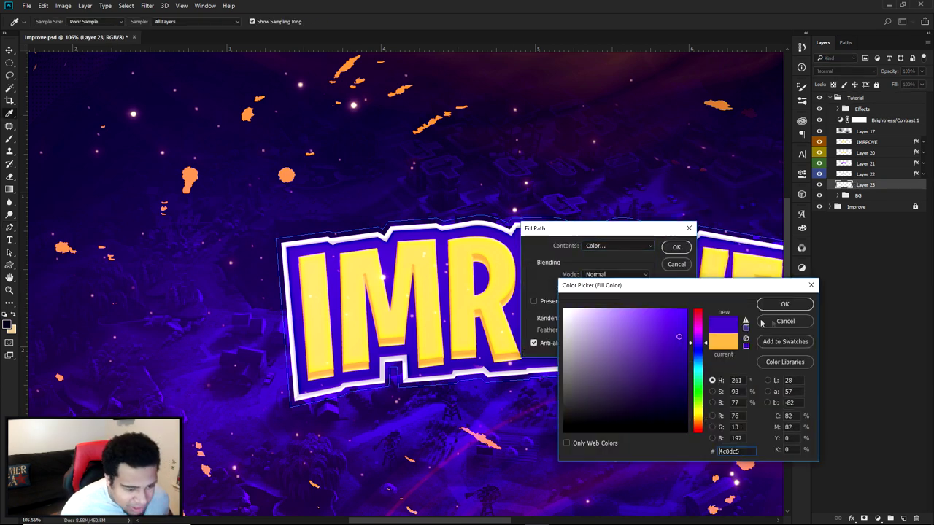
key("Return")
key("Return")
right_click(565, 227)
left_click(604, 242)
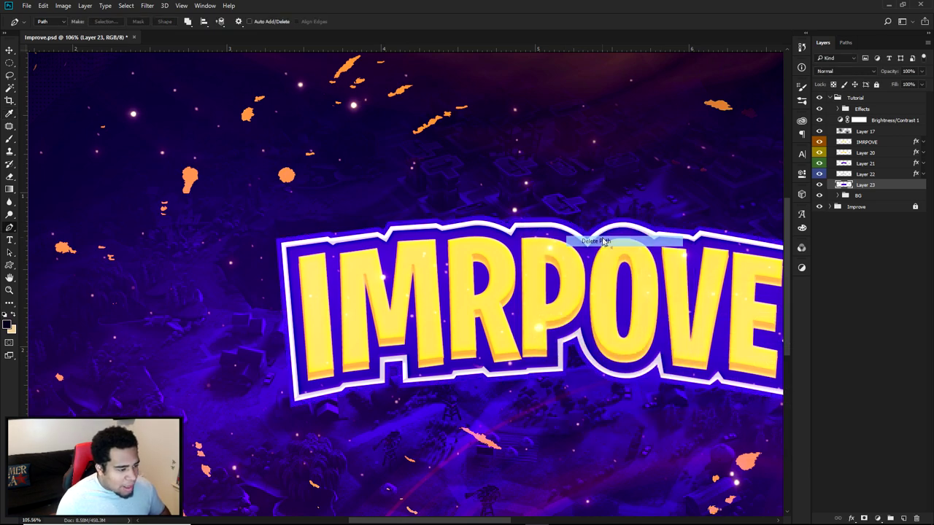
key("v")
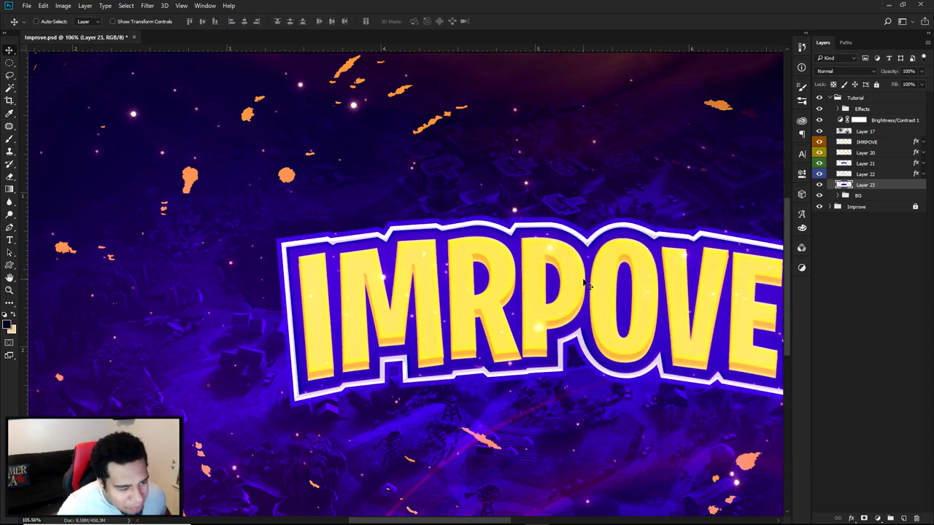
Apply the saved layer style preset that contains only Bevel & Emboss to Layer 23.
scroll(585, 280, "down", 5)
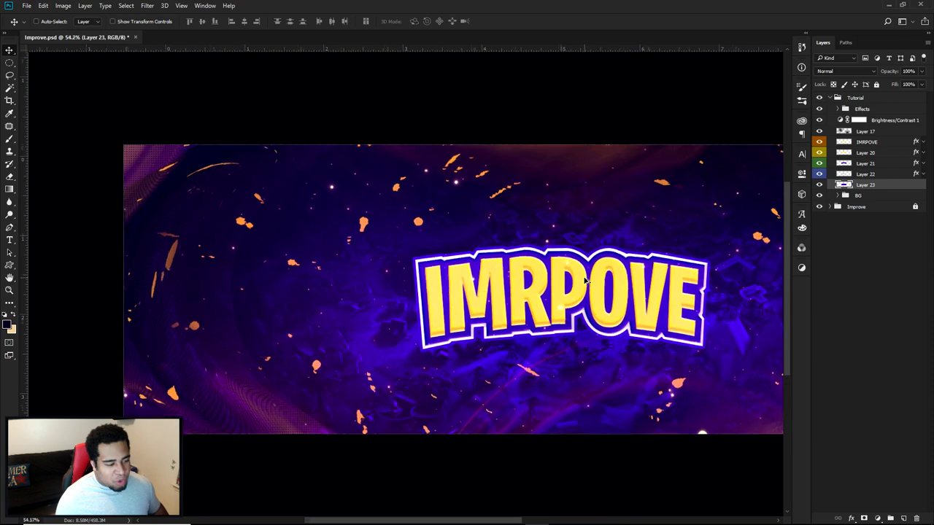
scroll(585, 281, "up", 3)
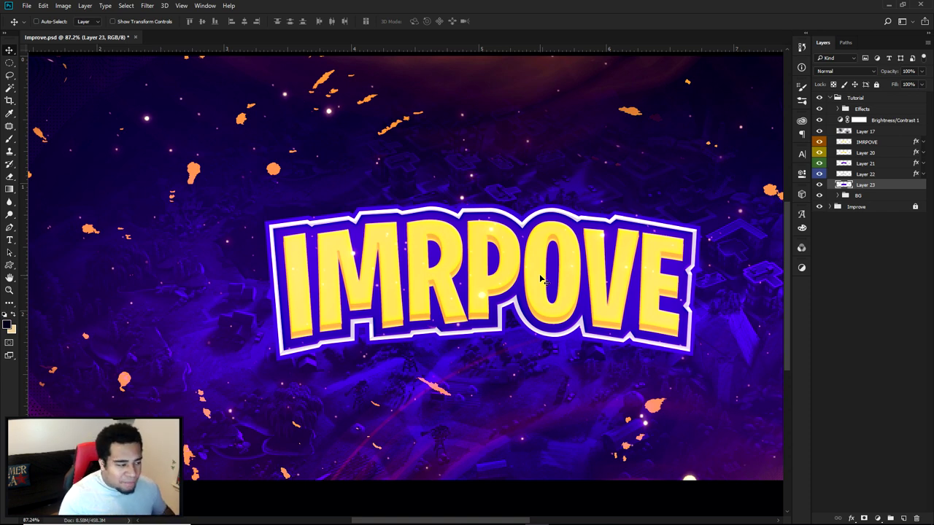
scroll(540, 280, "up", 4)
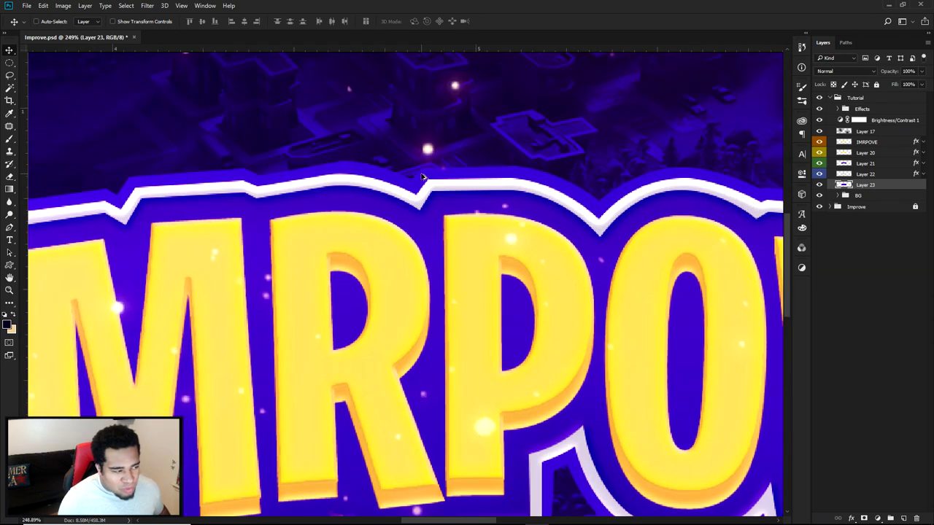
scroll(448, 180, "down", 2)
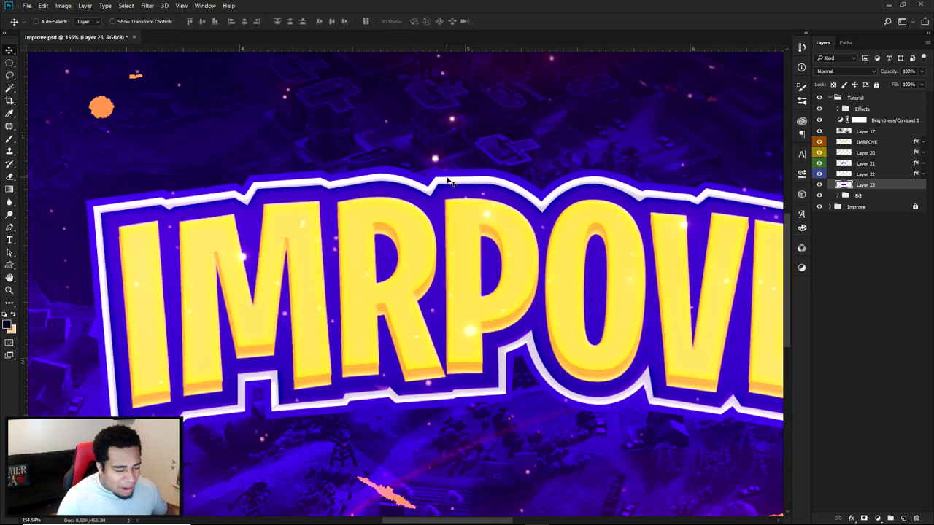
scroll(448, 180, "up", 1)
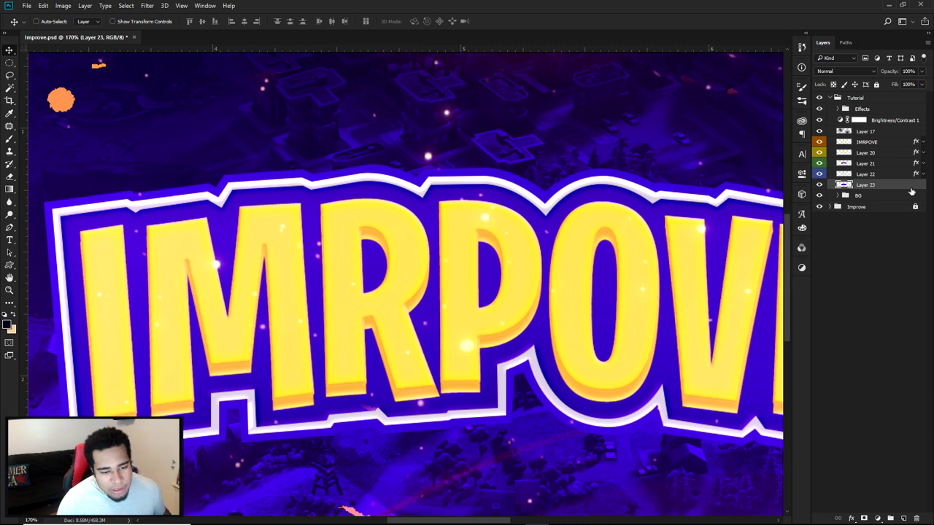
double_click(898, 189)
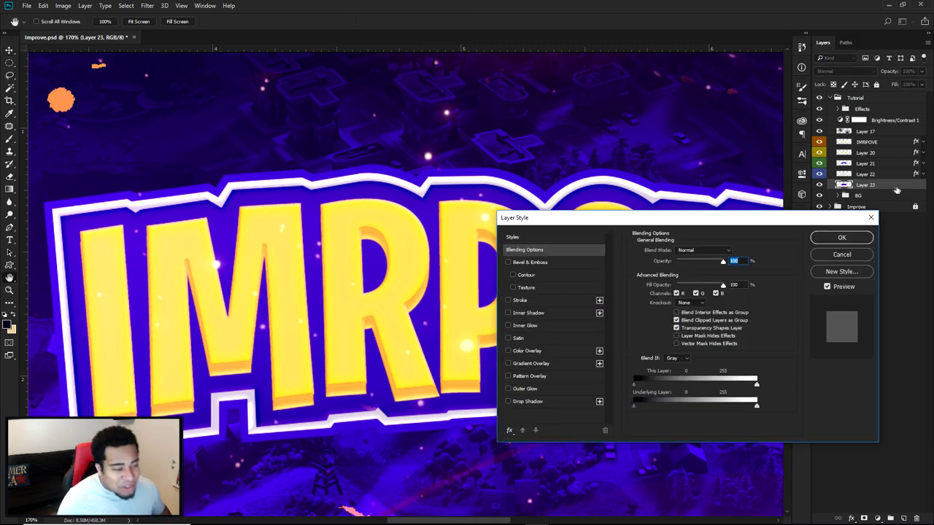
left_click(535, 239)
left_click(697, 246)
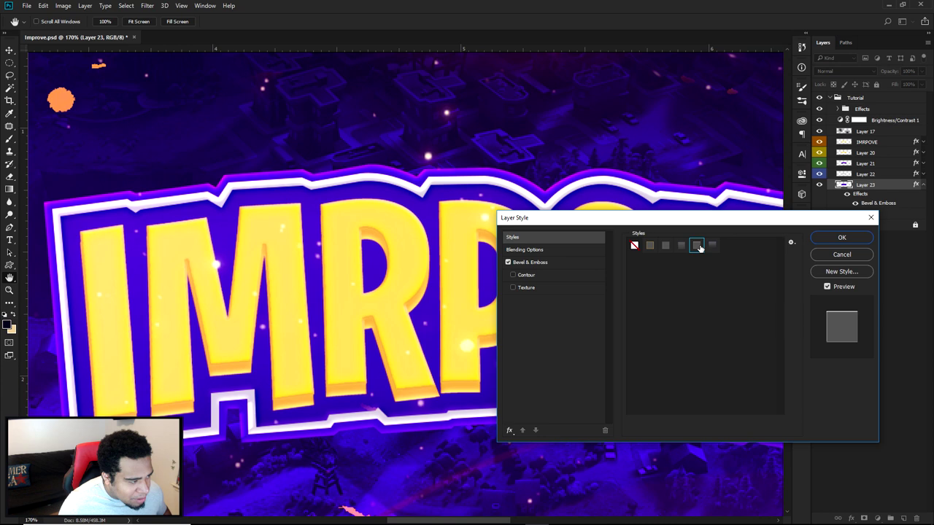
left_click(526, 262)
left_click(841, 239)
Try the other saved layer style presets on Layer 23 and return to the preset with only Bevel & Emboss.
left_click_drag(425, 241, 484, 225)
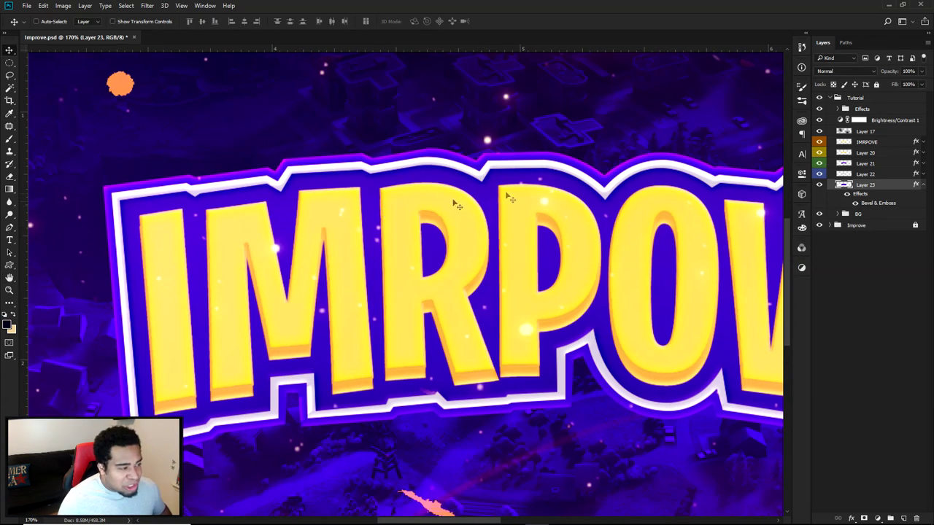
double_click(868, 204)
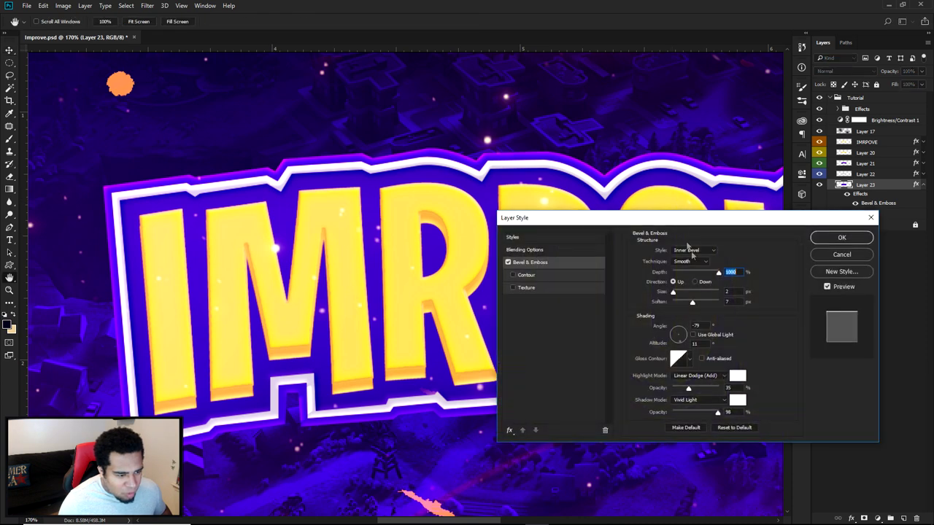
left_click(512, 237)
left_click(712, 245)
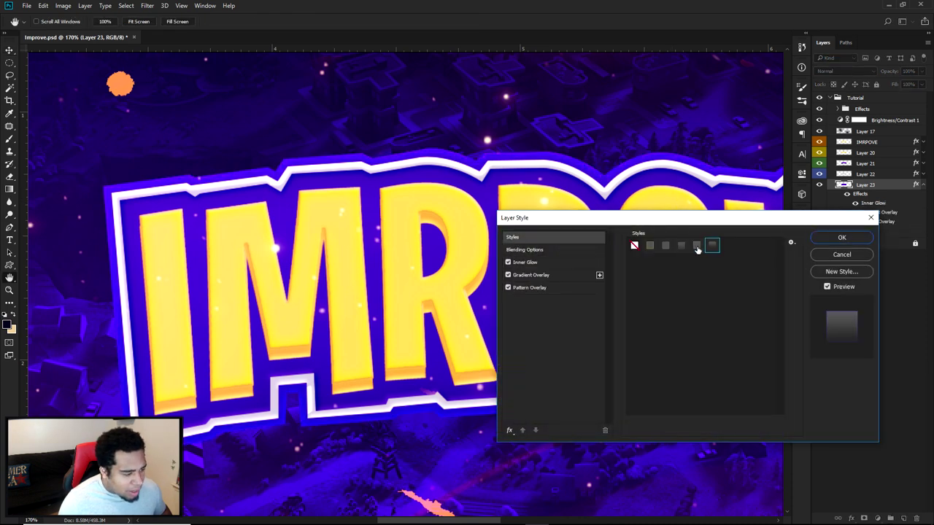
left_click(695, 247)
left_click(681, 248)
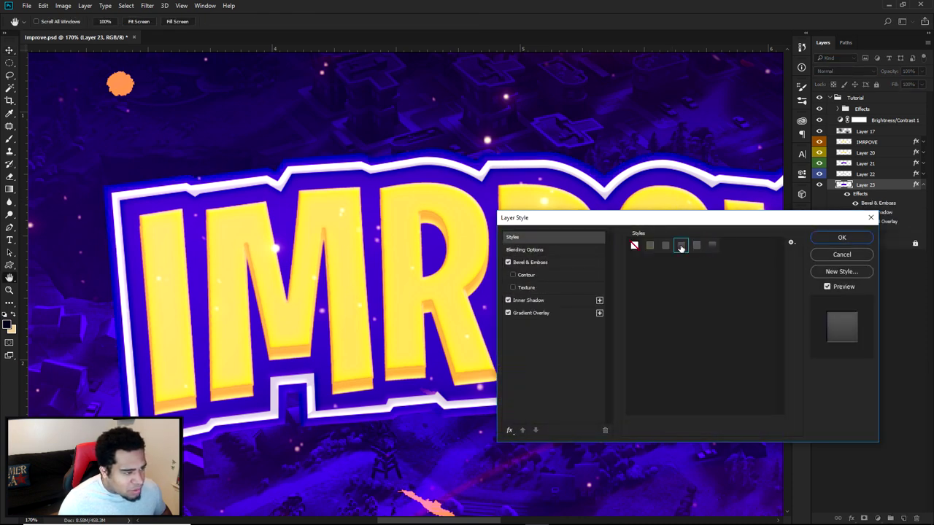
left_click(698, 247)
left_click(712, 245)
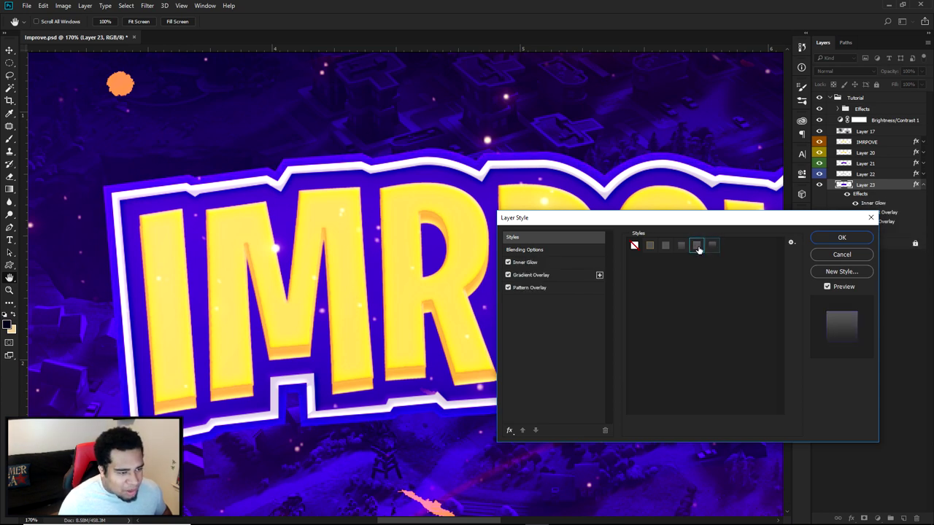
left_click(698, 246)
left_click(837, 239)
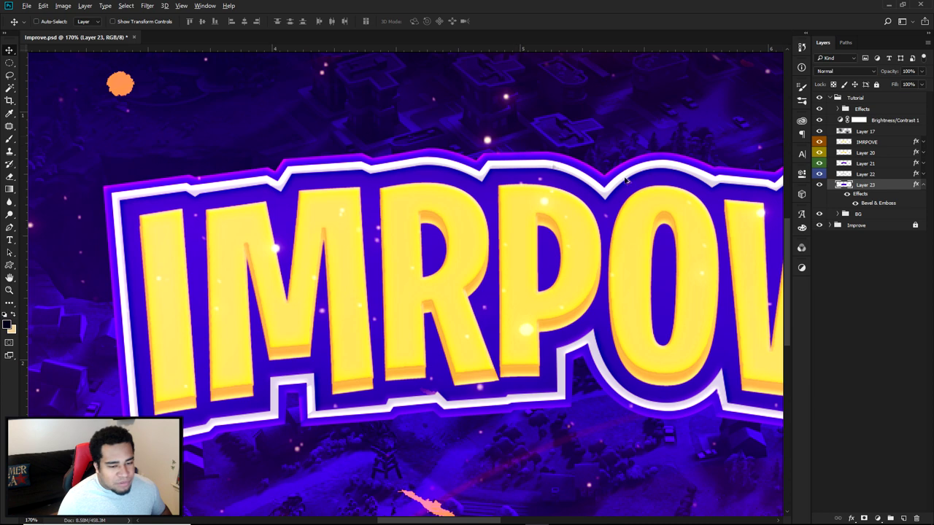
Review the Bevel & Emboss structure and shading settings applied to Layer 23.
double_click(874, 204)
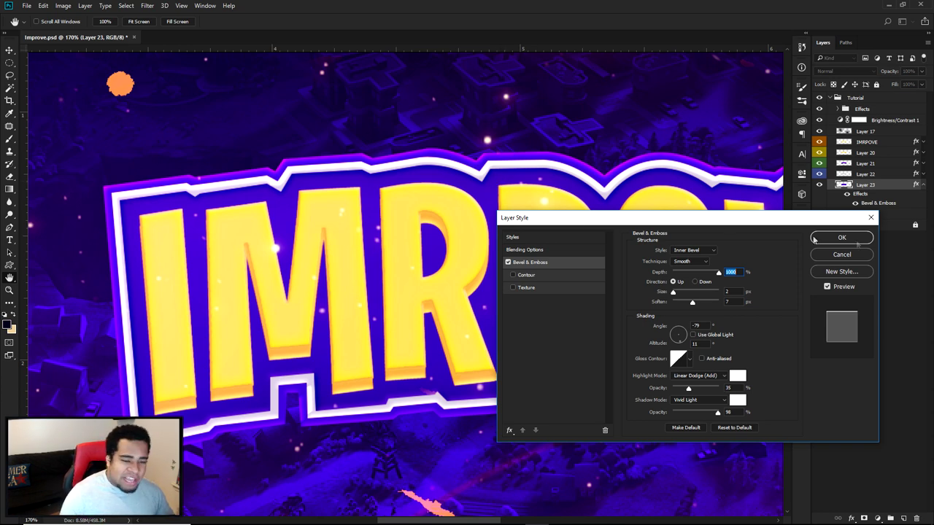
left_click(845, 237)
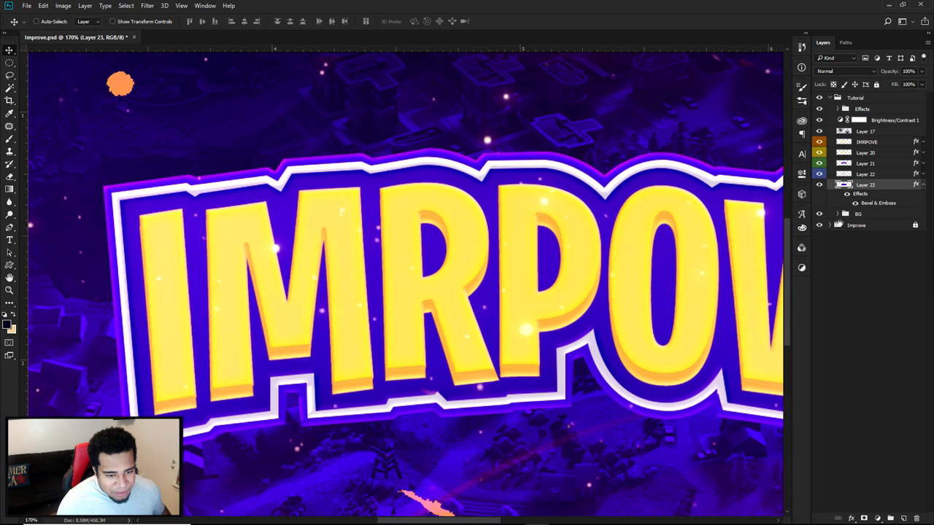
double_click(872, 204)
left_click(511, 238)
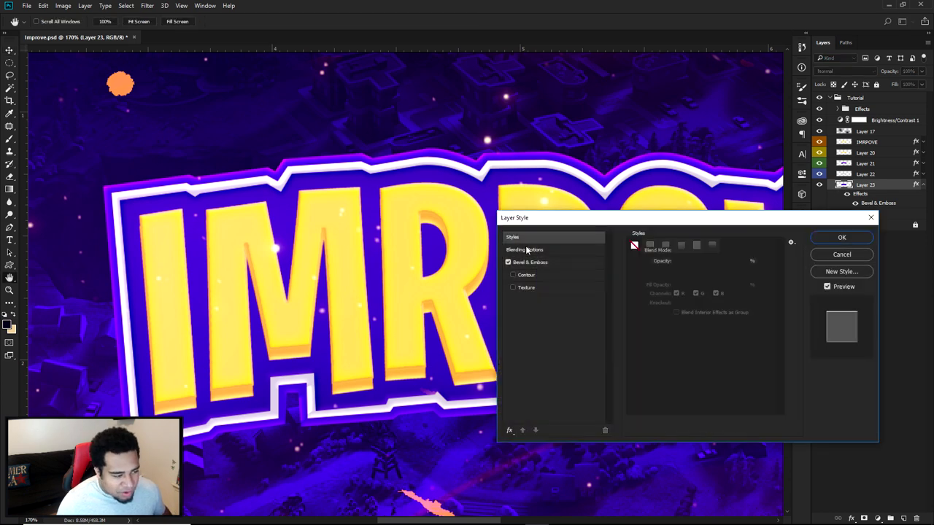
left_click(525, 249)
left_click(528, 262)
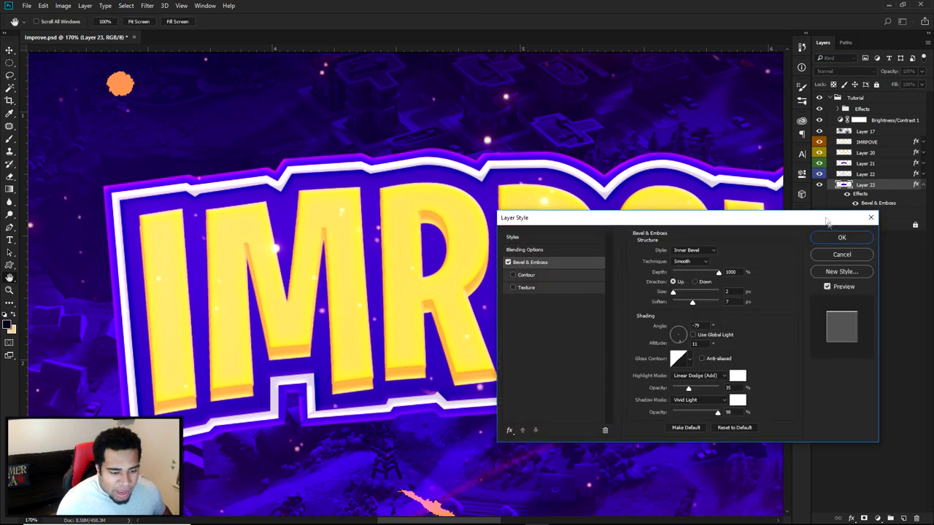
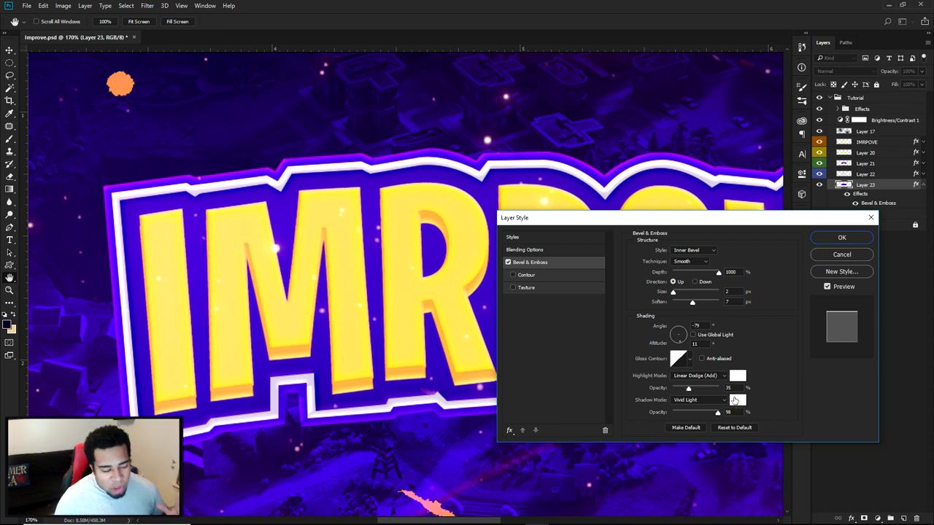
left_click(841, 238)
Examine the purple outer border on the whole banner and up close along the title's lower edge.
key("v")
scroll(594, 234, "down", 5)
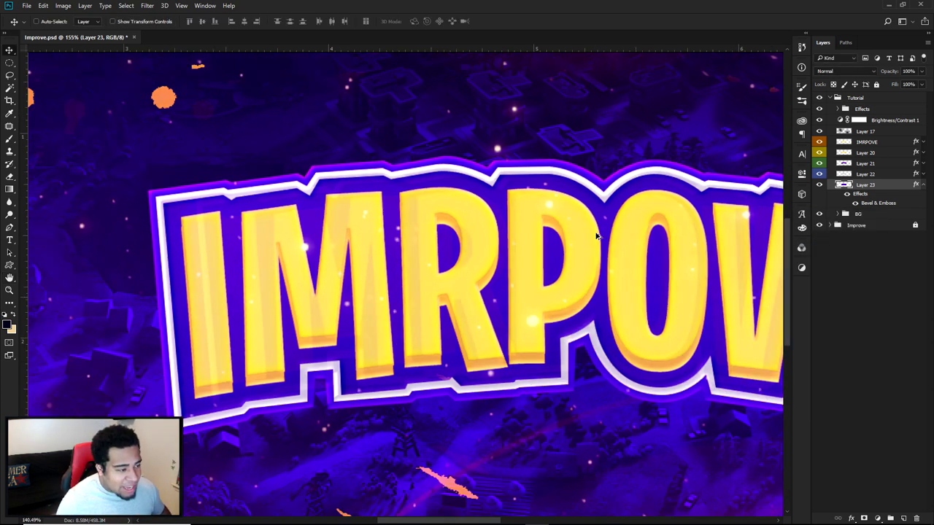
scroll(594, 234, "down", 1)
scroll(579, 229, "up", 1)
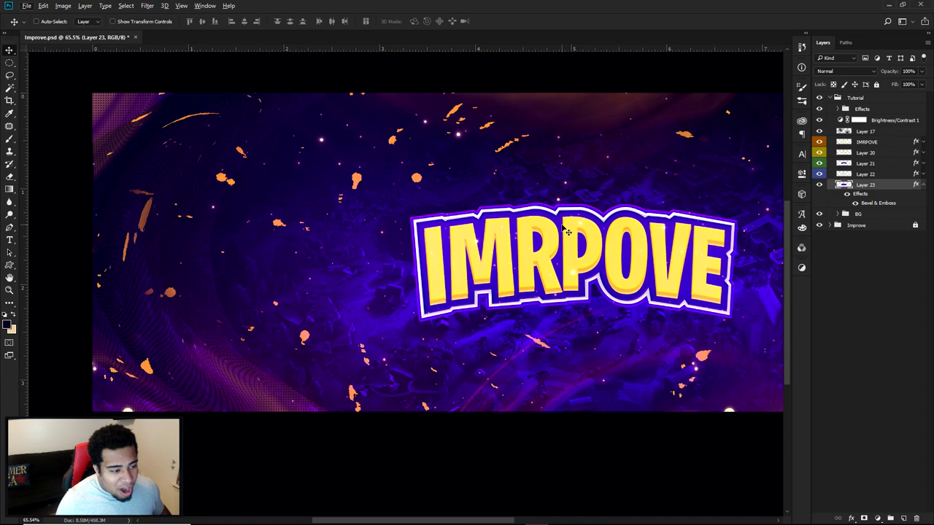
scroll(562, 226, "up", 6)
left_click_drag(650, 280, 548, 233)
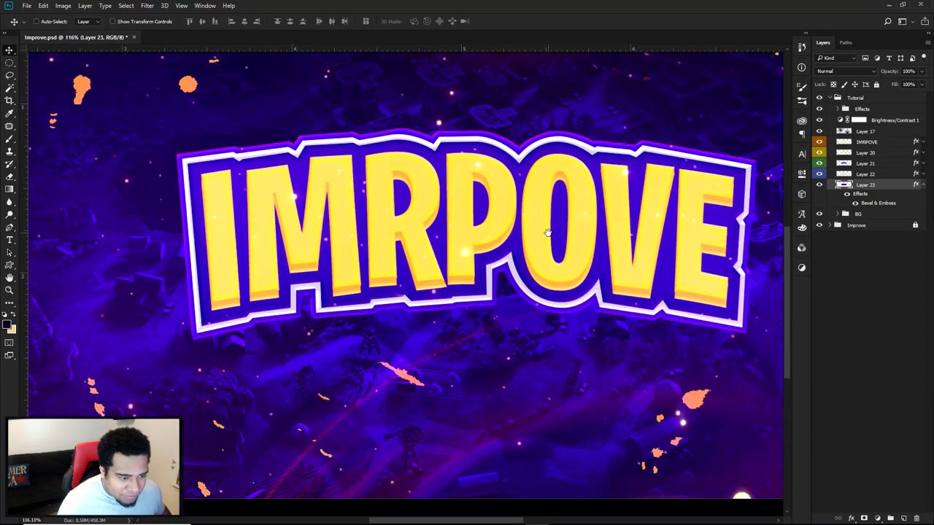
scroll(547, 232, "down", 2)
scroll(532, 281, "up", 5)
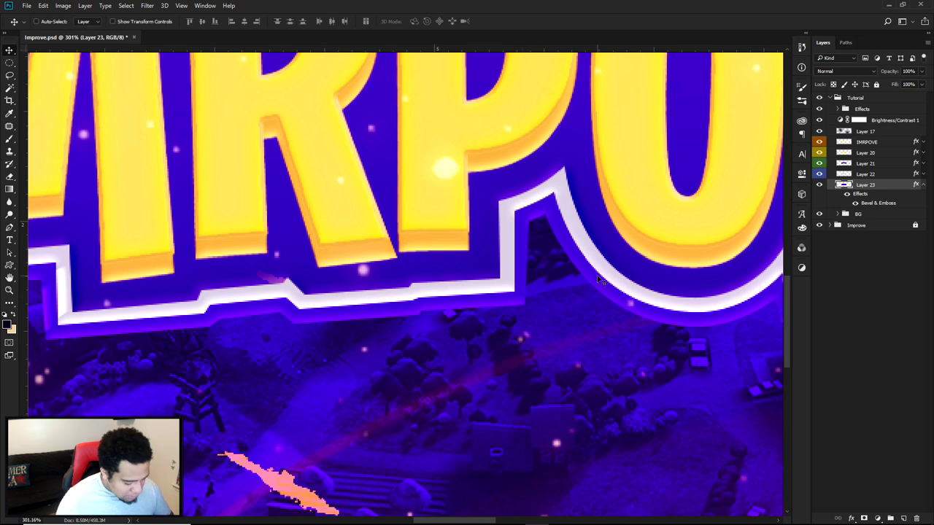
Trace a Pen path along the purple border's lower corner beneath the P and up into the notch beside the O.
key("p")
scroll(426, 317, "up", 2)
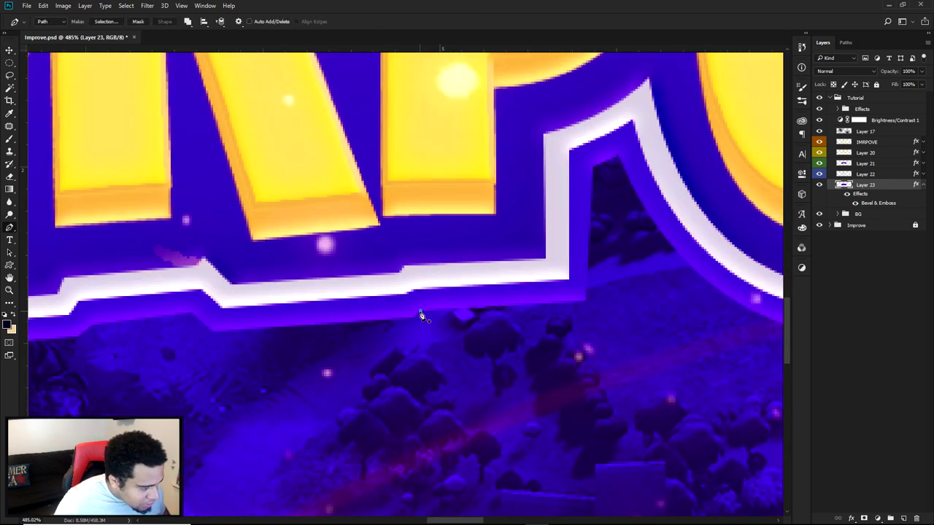
left_click(420, 313)
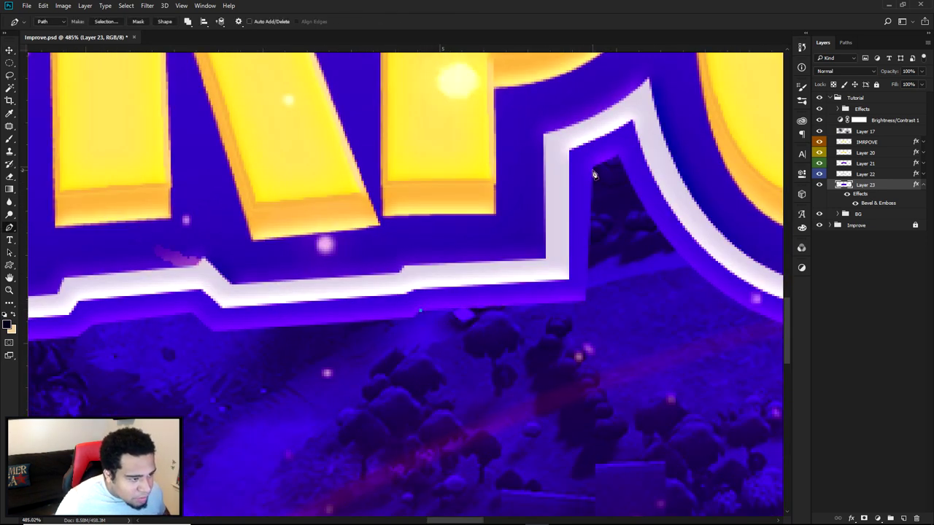
left_click(592, 300)
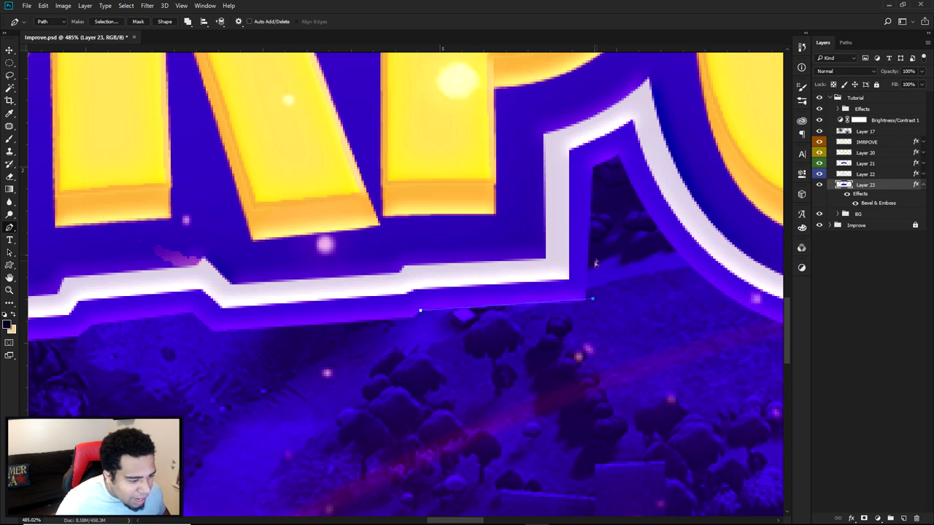
left_click(592, 167)
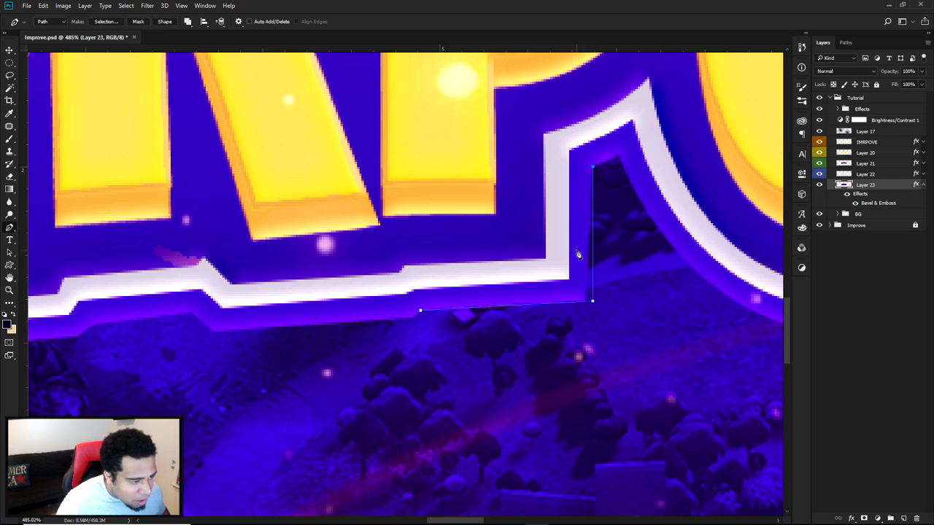
left_click(581, 208)
Fill the traced corner path on Layer 23 and delete the path.
right_click(487, 276)
left_click(513, 340)
left_click(669, 246)
right_click(548, 219)
left_click(605, 237)
Duplicate Layer 23 directly beneath itself and give the original Layer 23 a violet colour label.
scroll(605, 244, "down", 8)
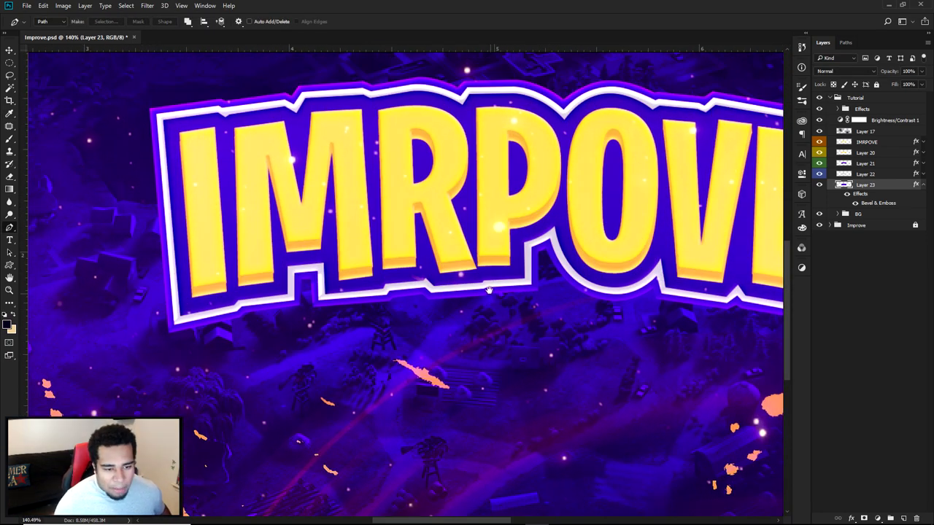
left_click_drag(489, 290, 486, 281)
left_click(923, 184)
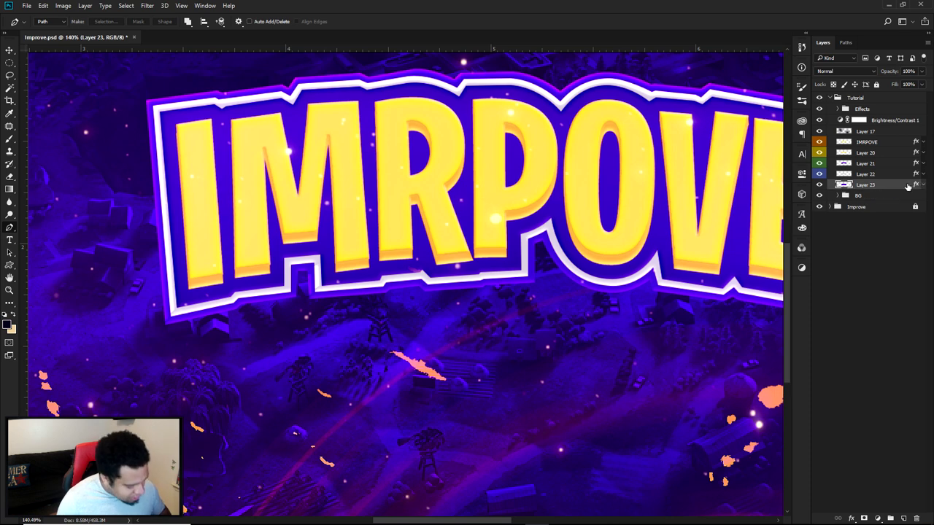
left_click_drag(908, 187, 869, 196)
right_click(818, 190)
left_click(818, 281)
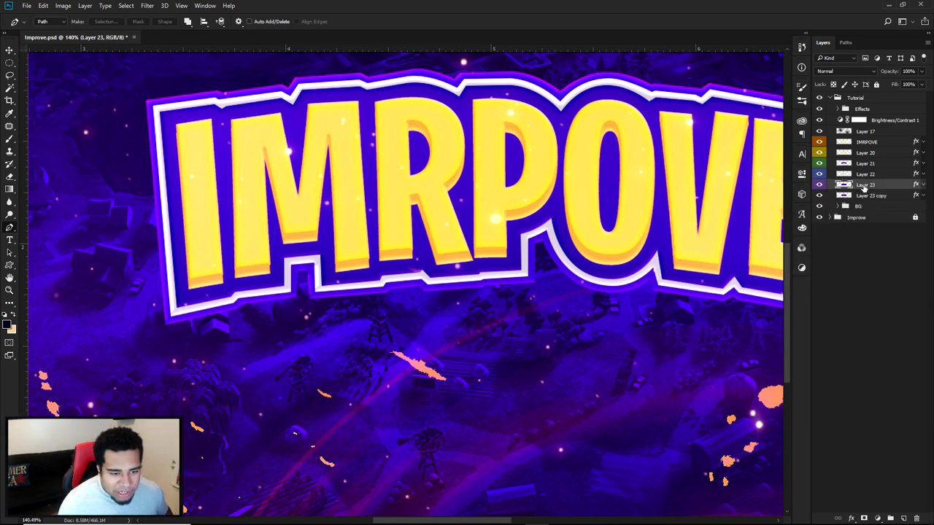
Select Layer 23 copy, expand its effects and copy its layer style.
key("v")
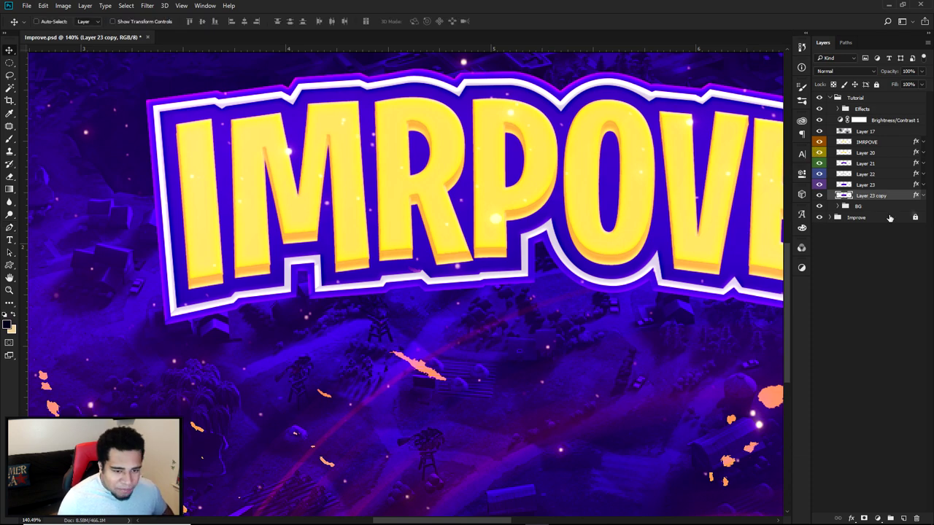
left_click(921, 195)
right_click(881, 197)
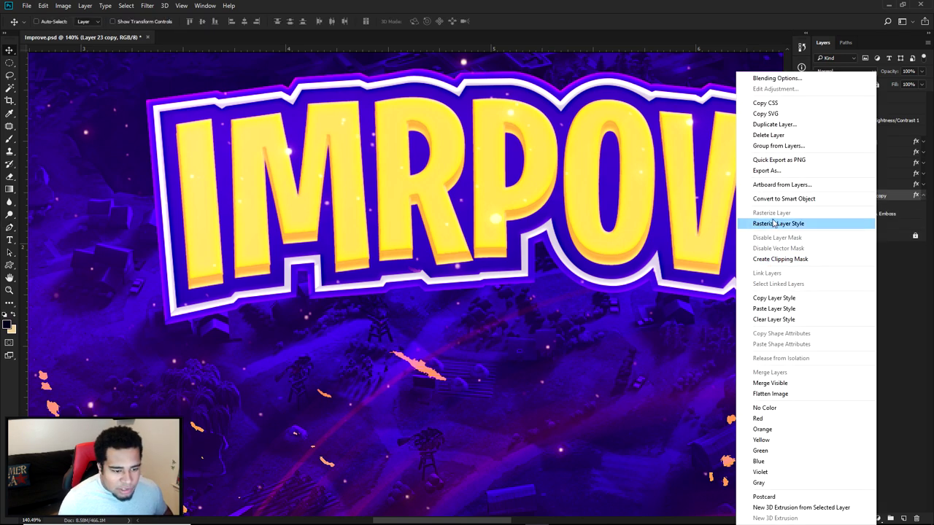
left_click(775, 298)
Try offsetting Layer 23 copy downward behind the title, and undo the move.
scroll(694, 271, "down", 7)
scroll(664, 264, "up", 2)
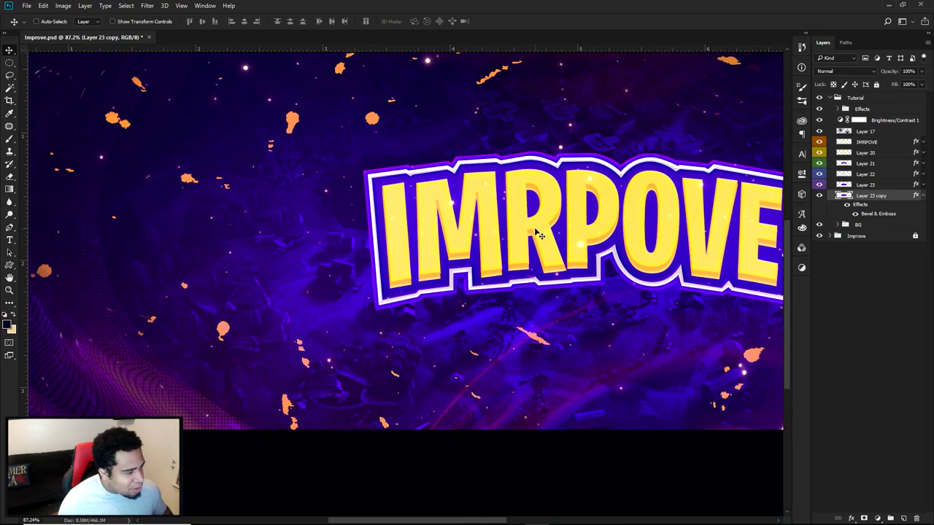
left_click_drag(631, 265, 562, 273)
left_click_drag(562, 272, 566, 275)
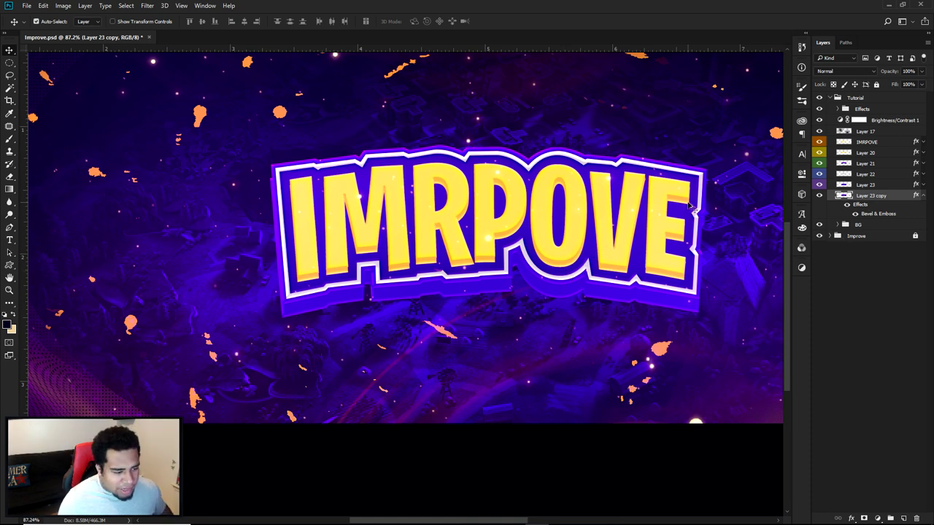
key("ctrl+alt+z")
key("ctrl+alt+z")
Clear the layer style from Layer 23 copy and add a Drop Shadow effect to it.
right_click(868, 203)
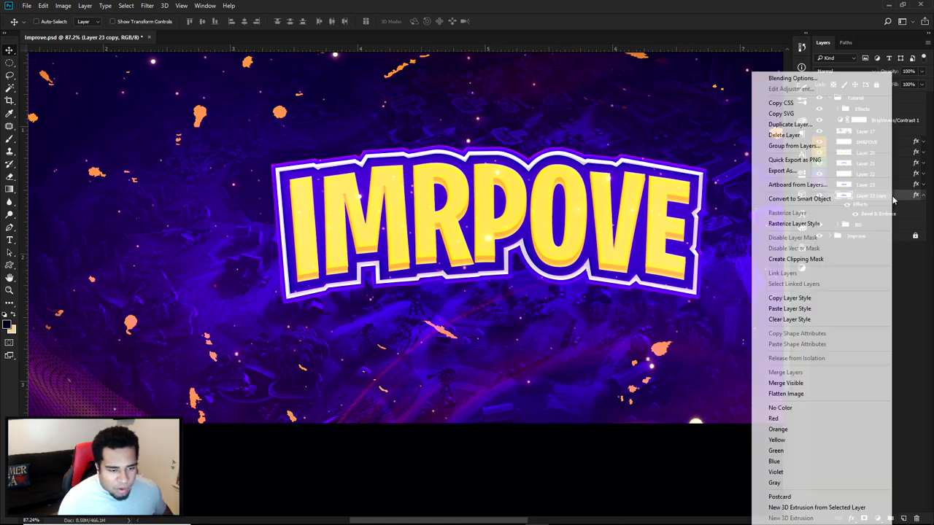
left_click(790, 319)
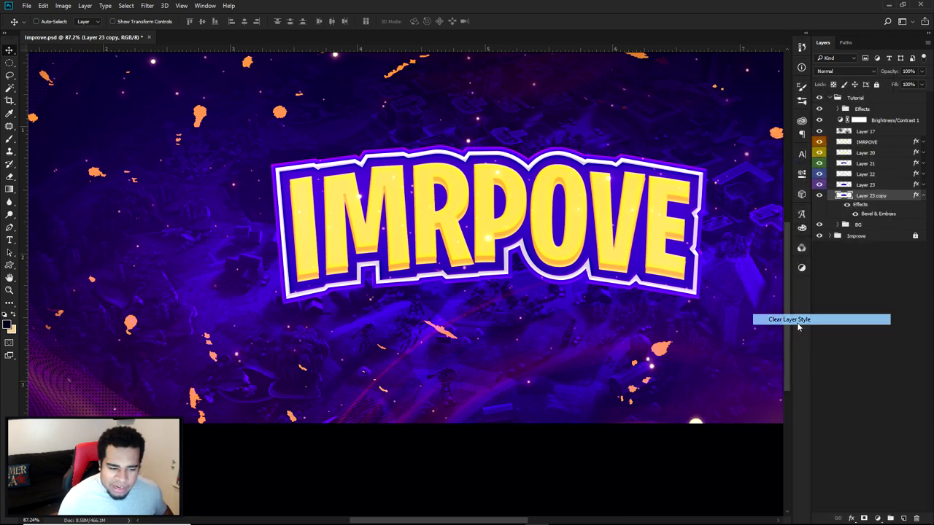
double_click(824, 199)
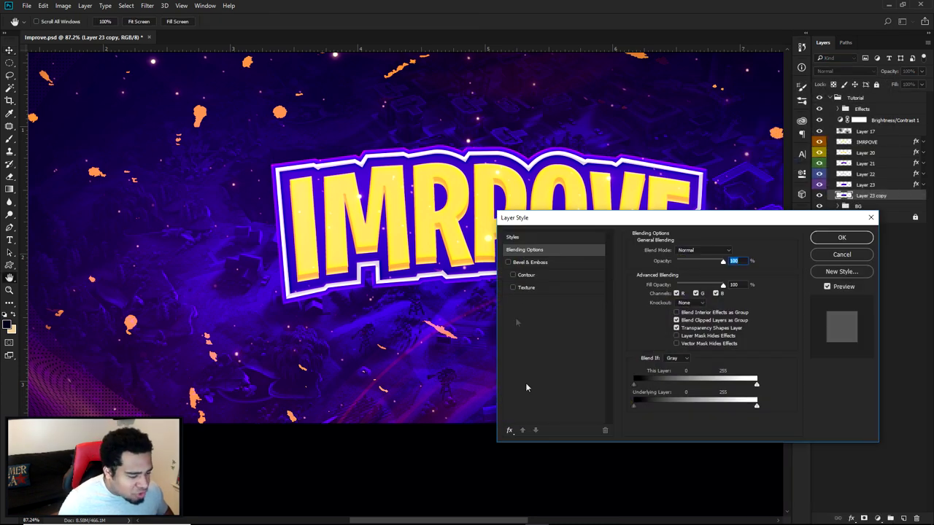
left_click(510, 432)
left_click(545, 283)
left_click(528, 402)
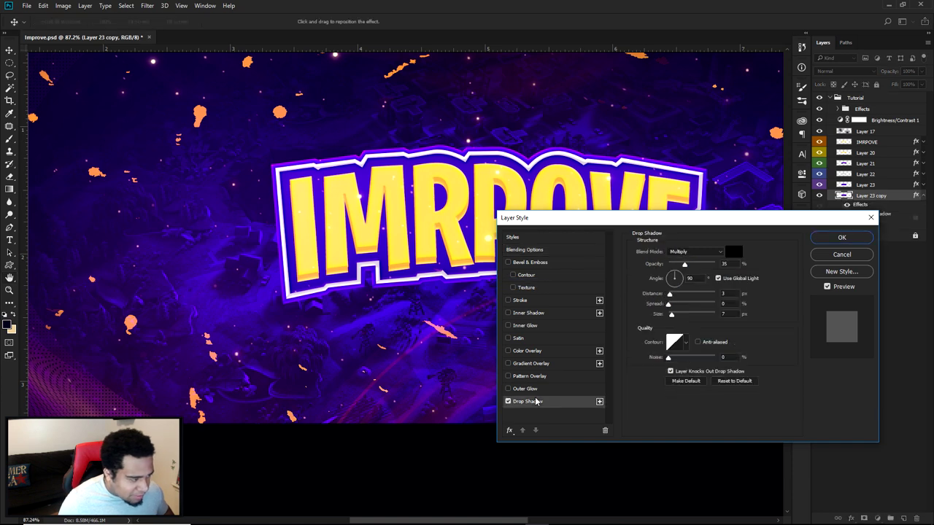
Set the drop shadow to 100% opacity, size 0, distance 50 px and angle 69° with Use Global Light off, and apply it.
left_click_drag(704, 315, 714, 265)
left_click(718, 278)
left_click(682, 286)
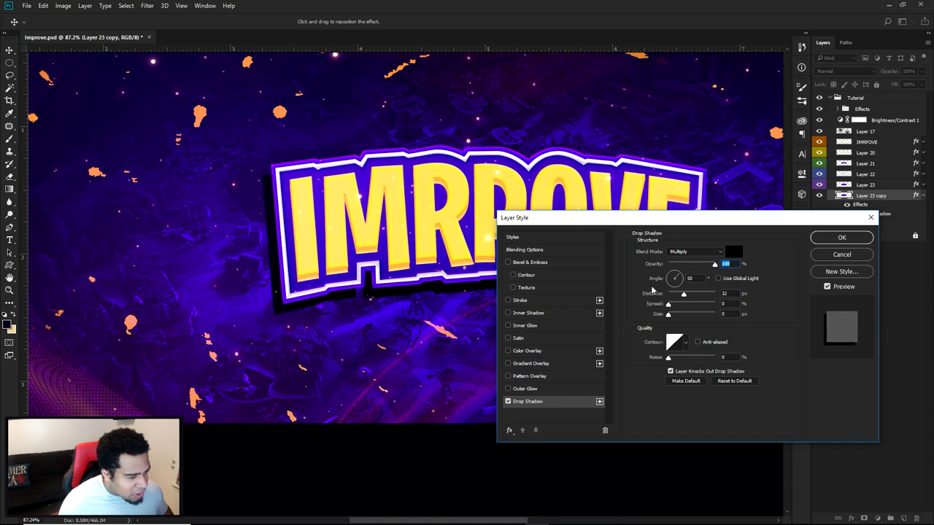
mouse_move(683, 294)
left_mouse_down()
mouse_move(693, 296)
mouse_move(679, 277)
left_mouse_up()
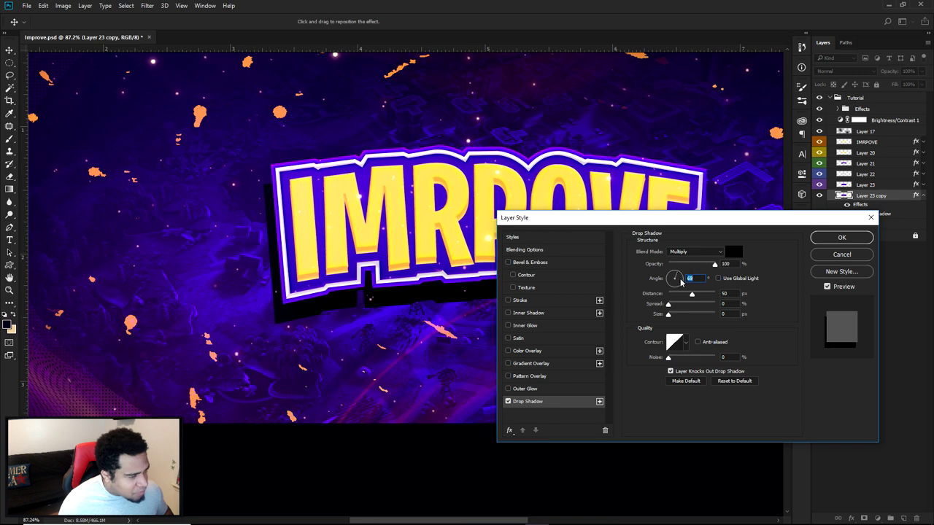
left_click(844, 238)
Compare the whole banner with the Improve reference version by toggling the Tutorial group's visibility.
key("ctrl+0")
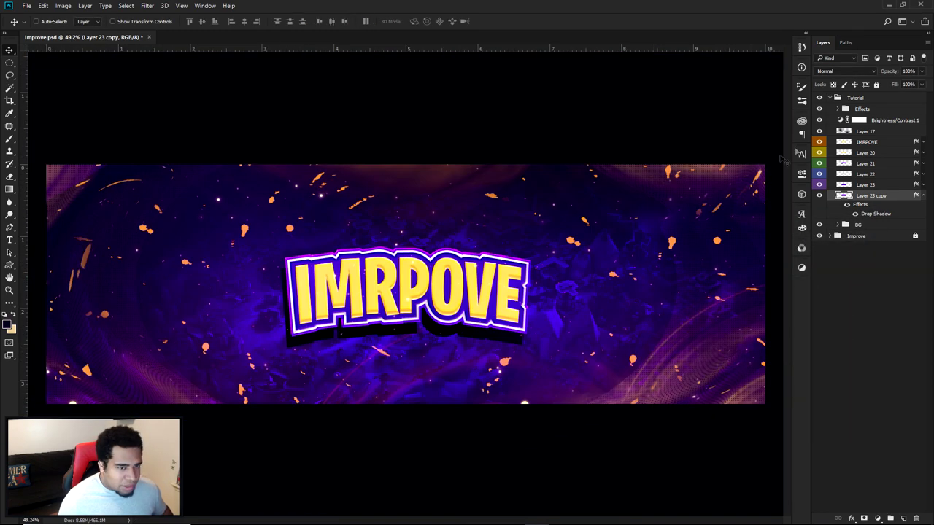
left_click(820, 98)
left_click(820, 98)
left_click(820, 97)
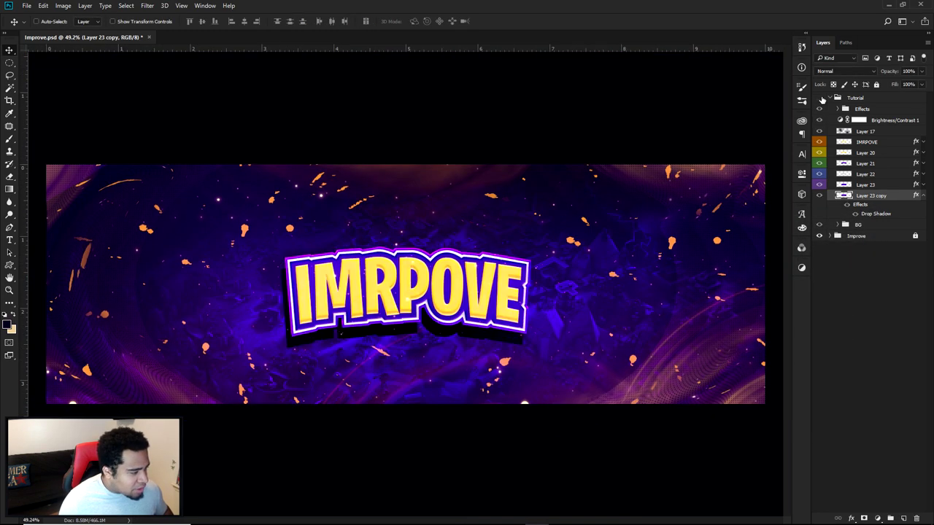
left_click(820, 97)
left_click(820, 98)
left_click(820, 98)
left_click(820, 98)
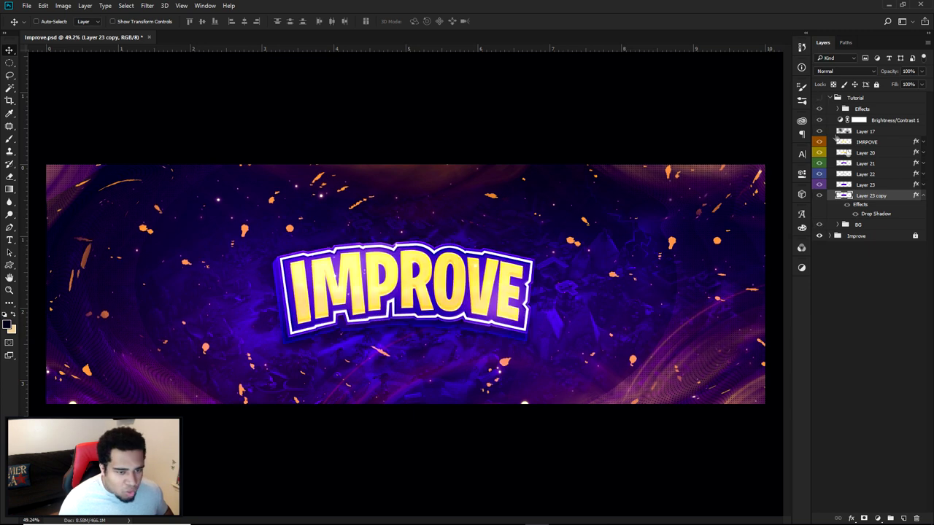
Show the Tutorial group again, leaving Layer 23 copy's Drop Shadow settings as they are.
double_click(866, 214)
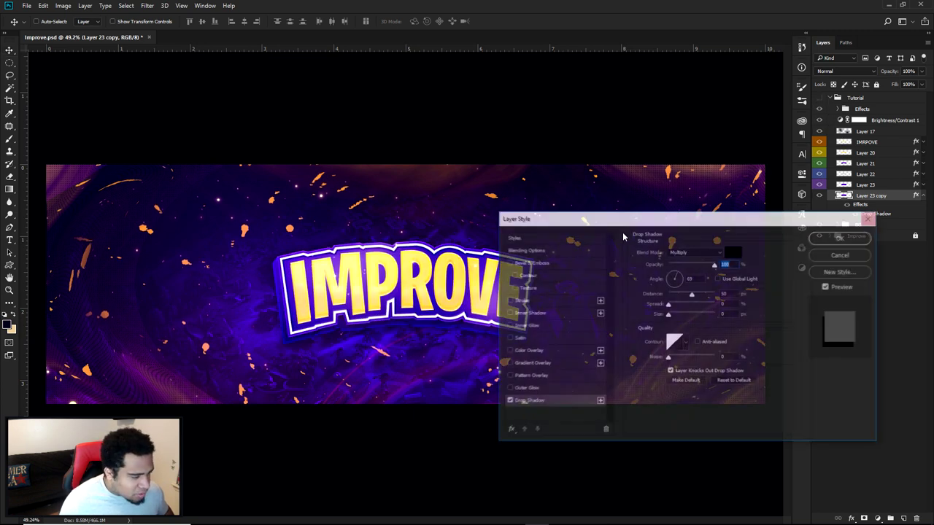
left_click(840, 234)
left_click(819, 98)
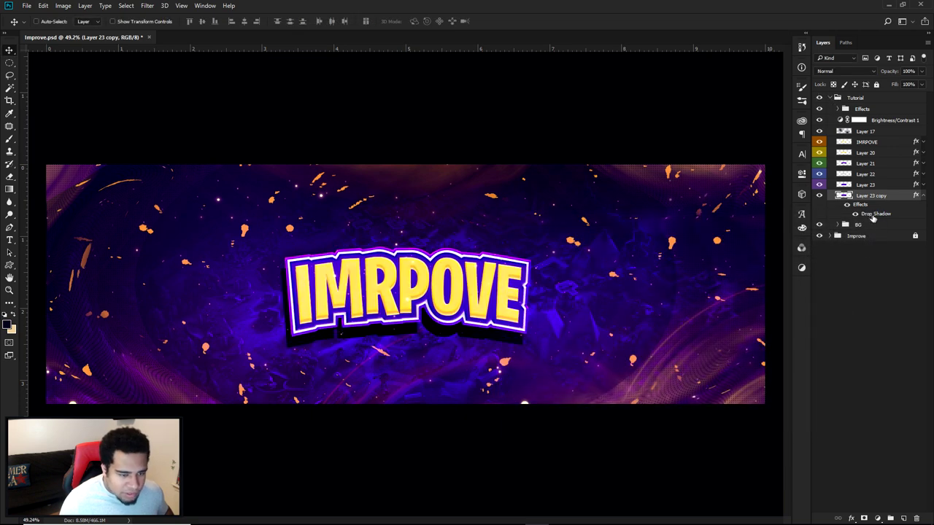
Set Layer 23 copy's drop shadow to a distance of 40 px and an angle of 49°.
double_click(867, 214)
left_click(726, 292)
scroll(726, 292, "down", 10)
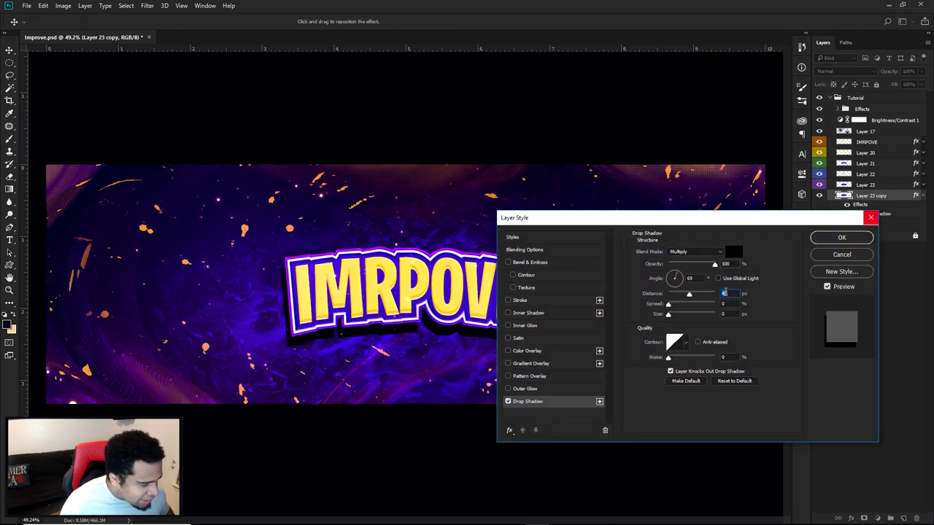
left_click_drag(676, 287, 679, 278)
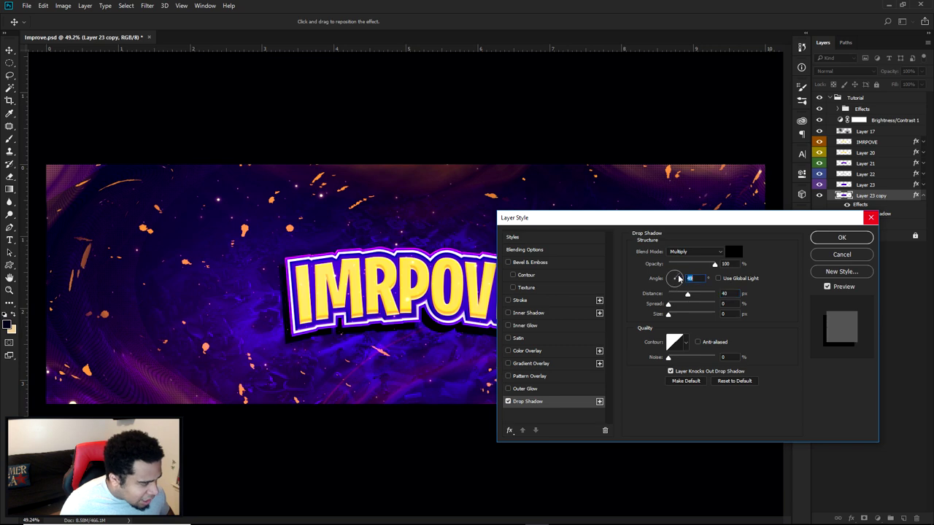
left_click(841, 237)
scroll(362, 326, "up", 4)
scroll(361, 325, "down", 2)
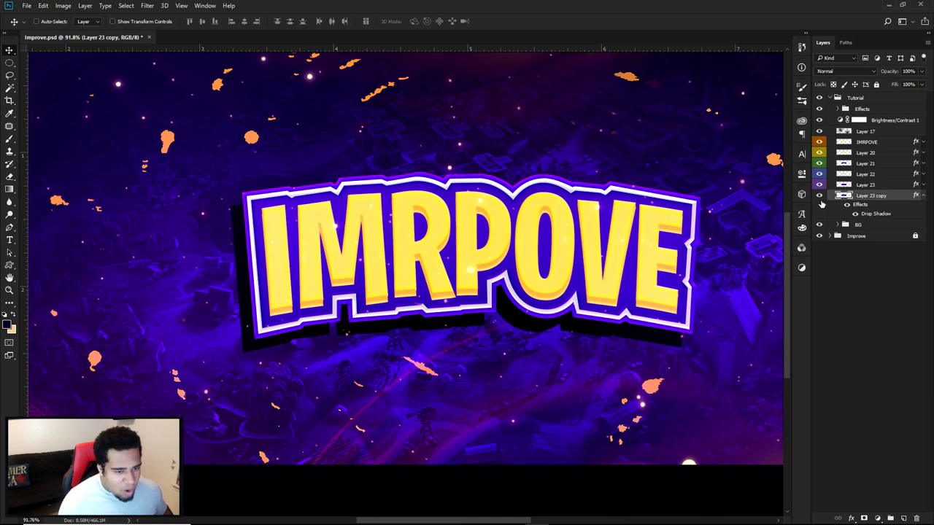
Reduce the drop shadow's distance to 38 px and make its angle slightly steeper.
left_click_drag(511, 276, 528, 265)
left_click(856, 214)
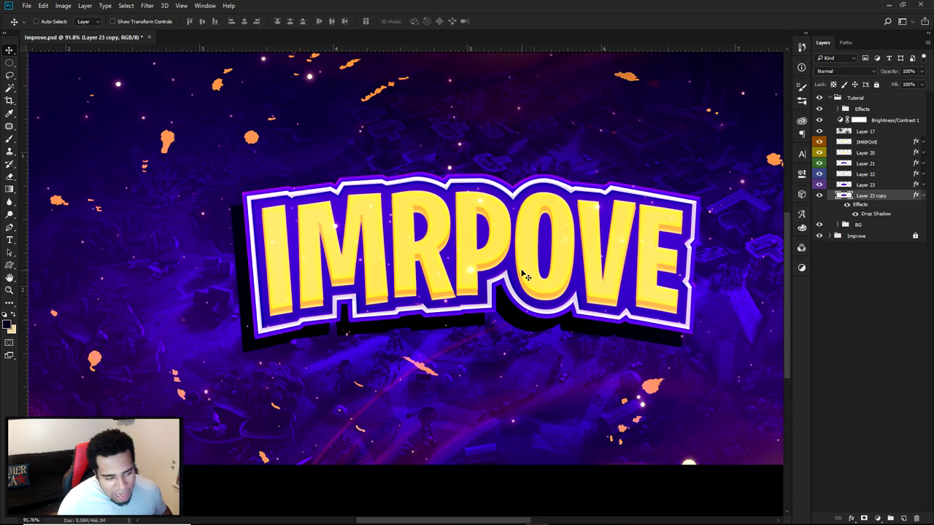
left_click_drag(471, 273, 471, 274)
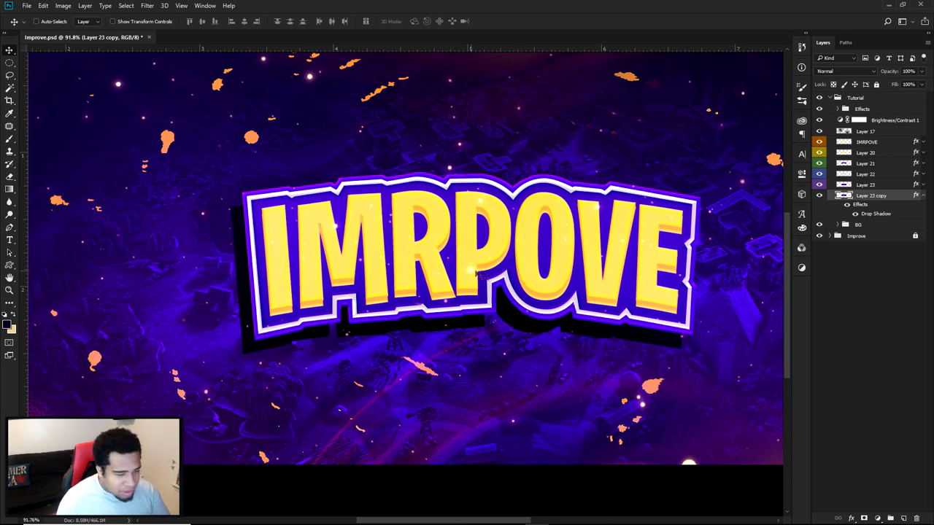
double_click(881, 214)
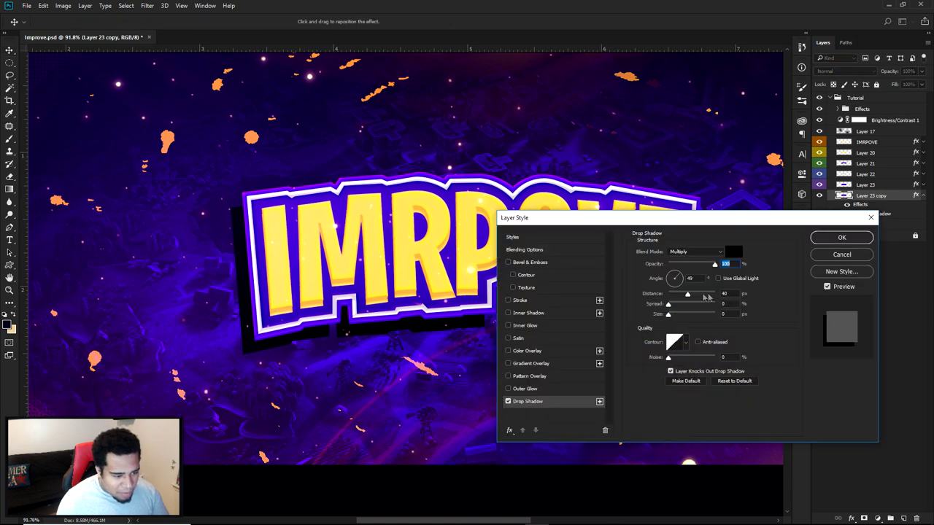
left_click(687, 295)
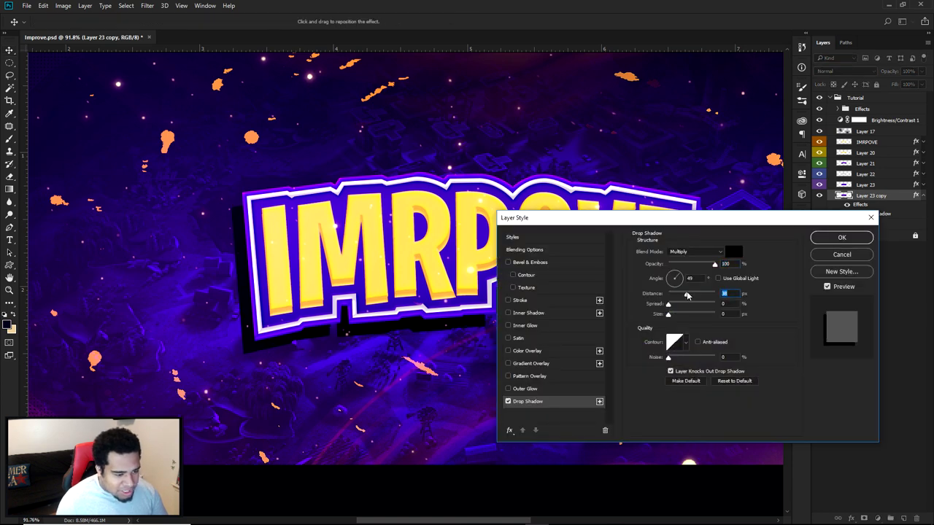
left_click_drag(685, 277, 678, 279)
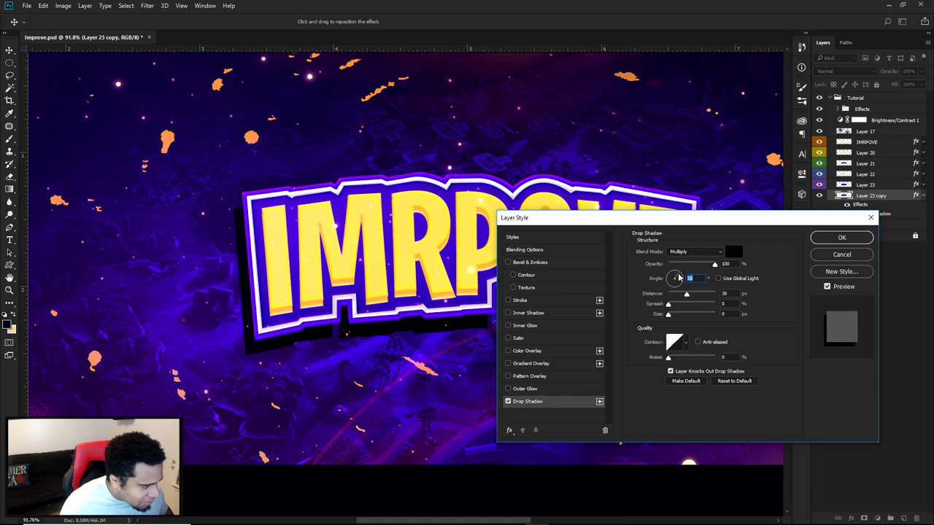
left_click(856, 237)
Compare the title and its shadow with the Improve reference by toggling the Tutorial group's visibility.
left_click(819, 98)
left_click(818, 98)
left_click(819, 98)
left_click(818, 98)
left_click(819, 98)
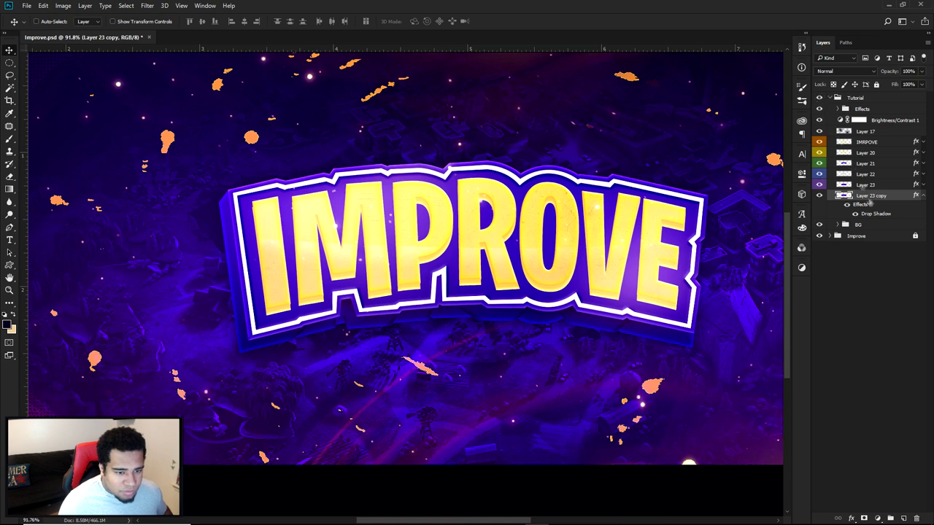
left_click(819, 98)
Readjust the angle of Layer 23 copy's drop shadow and apply it.
double_click(876, 213)
left_click_drag(682, 278, 677, 278)
left_click(840, 237)
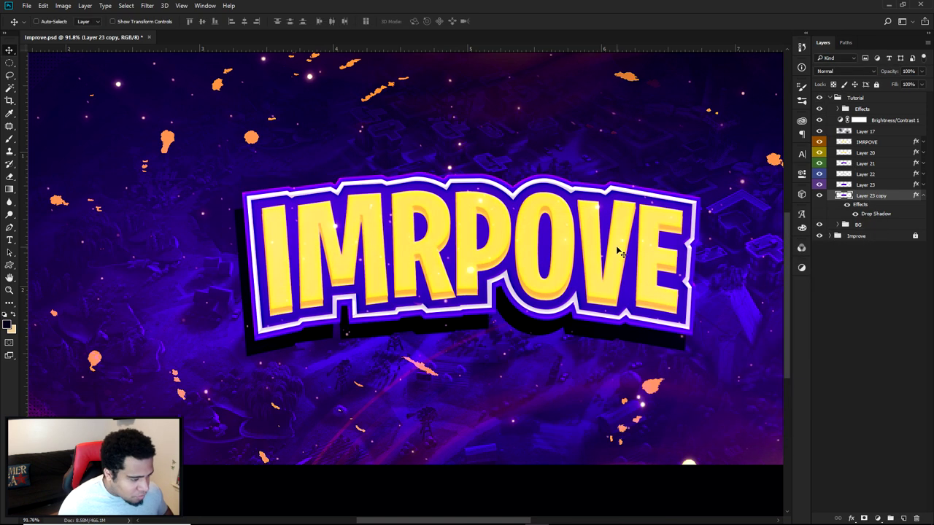
Hide the Tutorial group and examine Layer 5 in the Improve group's Text subgroup by toggling its visibility.
left_click(829, 98)
left_click(819, 98)
left_click(830, 109)
left_click(856, 109)
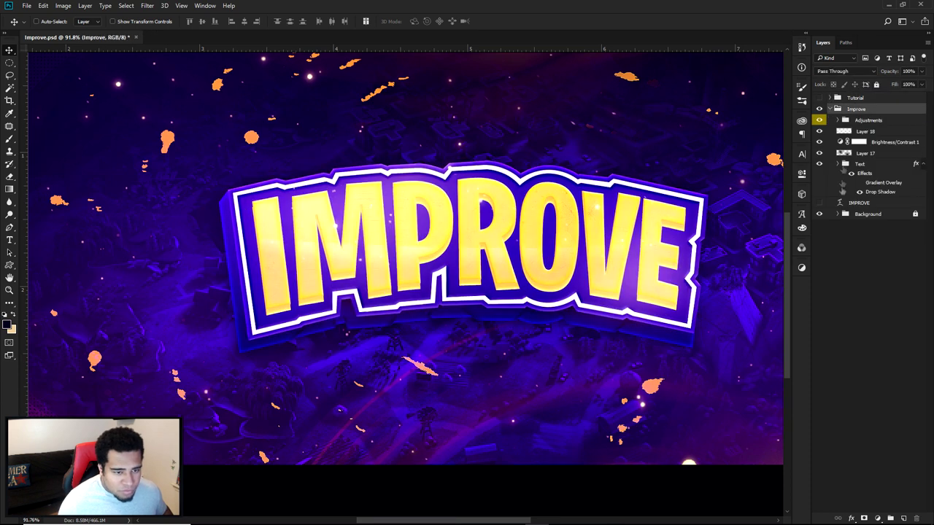
left_click(838, 163)
left_click(846, 225)
left_click(923, 343)
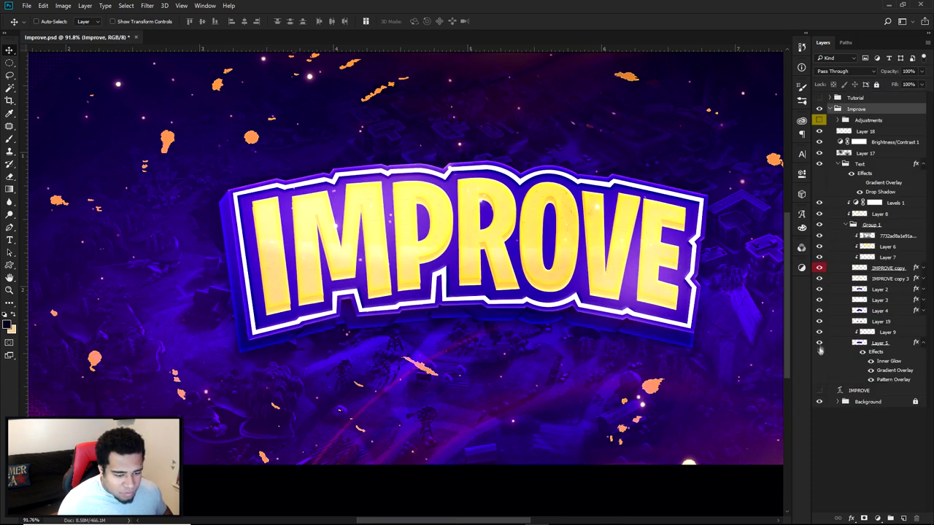
left_click(819, 342)
left_click(818, 343)
Try moving the reference title's Layer 5 downward, and undo the move.
left_click(837, 346)
left_click_drag(569, 277, 575, 300)
key("ctrl+z")
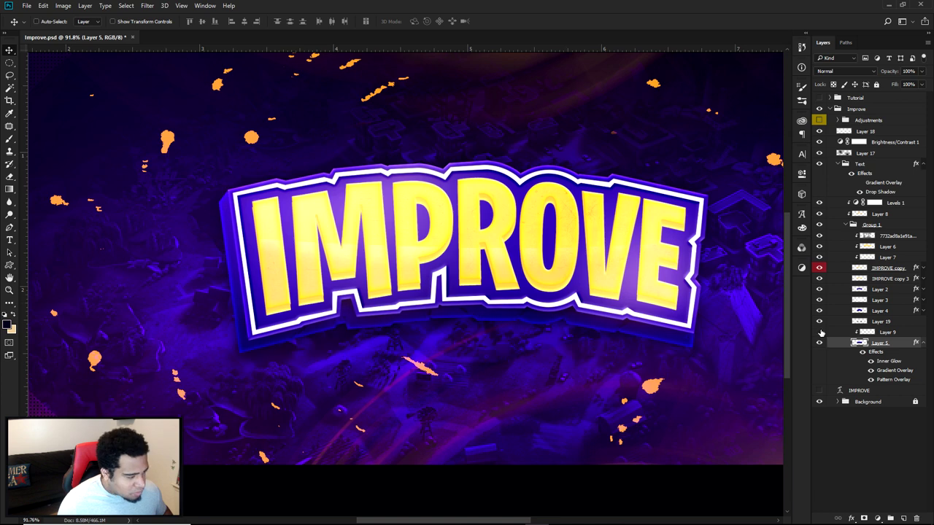
left_click(841, 165)
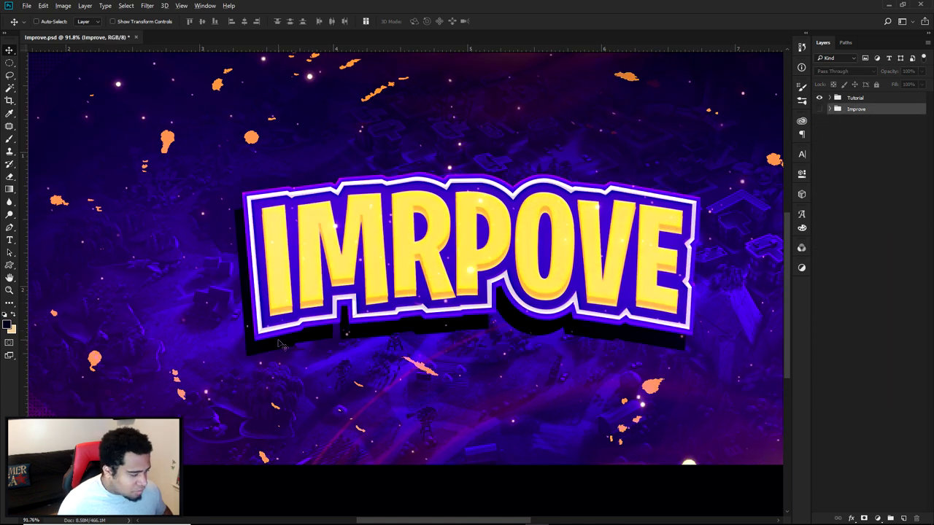
Check Layer 5's effects inside the Improve group, and return to the expanded Tutorial group.
left_click(829, 109)
left_click(838, 163)
left_click(882, 343)
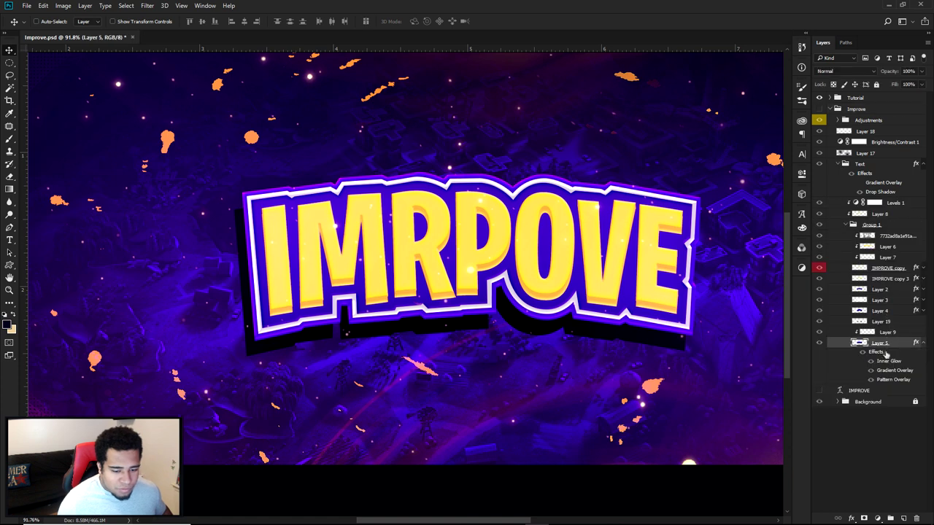
left_click(829, 109)
left_click(819, 109)
left_click(830, 97)
Set the angle of Layer 23 copy's drop shadow to 66° and increase its distance.
double_click(875, 213)
left_click_drag(675, 278, 677, 274)
left_click_drag(683, 294, 690, 294)
double_click(691, 279)
key("Up")
key("Down")
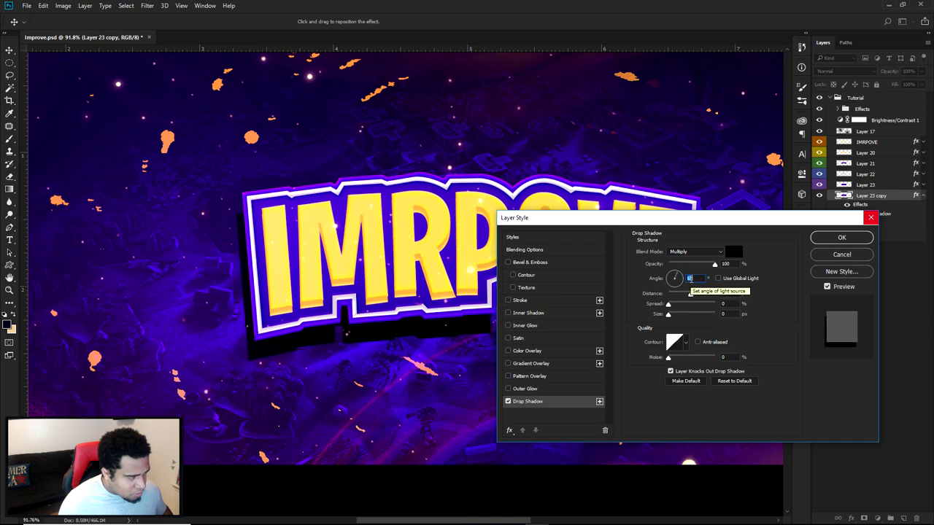
left_click(841, 238)
Compare the adjusted shadow with the Improve reference by toggling the Tutorial group, and inspect the title up close.
left_click(819, 98)
left_click(819, 98)
left_click(819, 97)
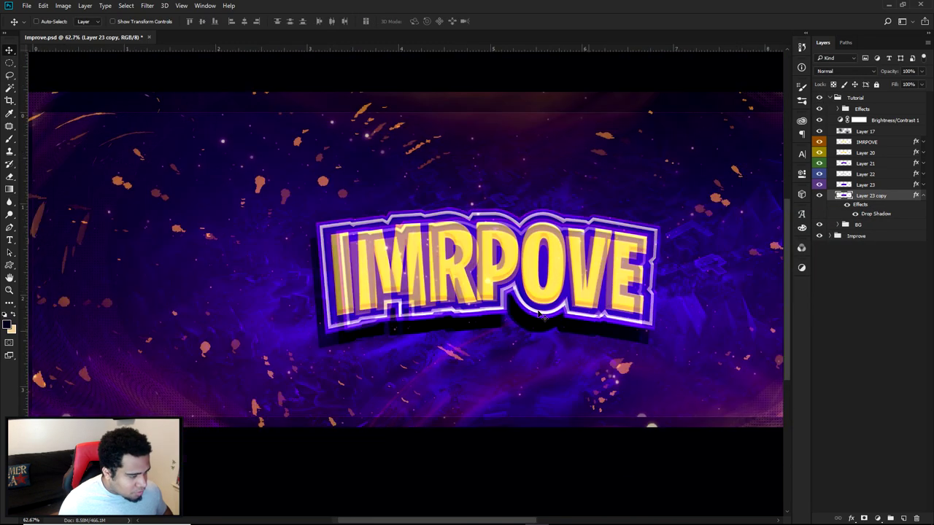
scroll(400, 313, "down", 3)
scroll(399, 312, "up", 3)
scroll(400, 312, "up", 2)
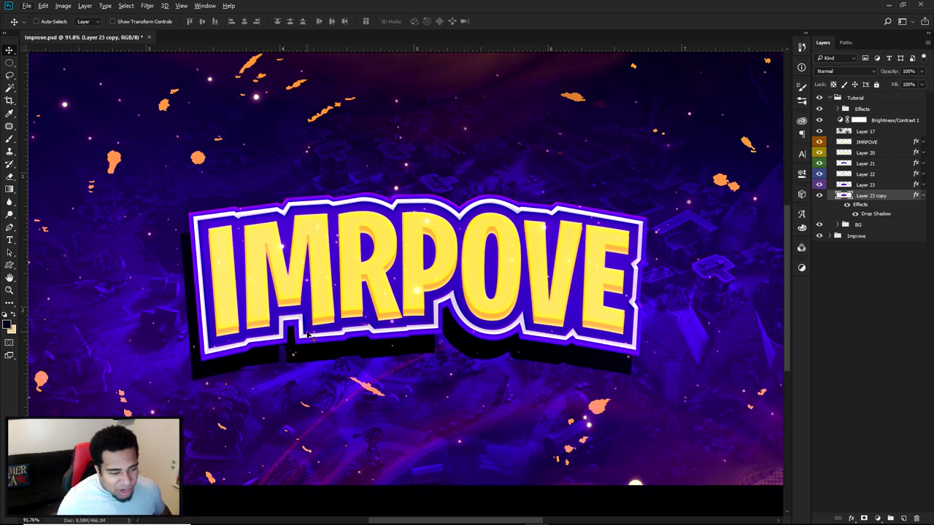
Set Layer 23 copy's drop shadow to a distance of 48 px and an angle of 56°, and apply it.
double_click(865, 216)
double_click(725, 294)
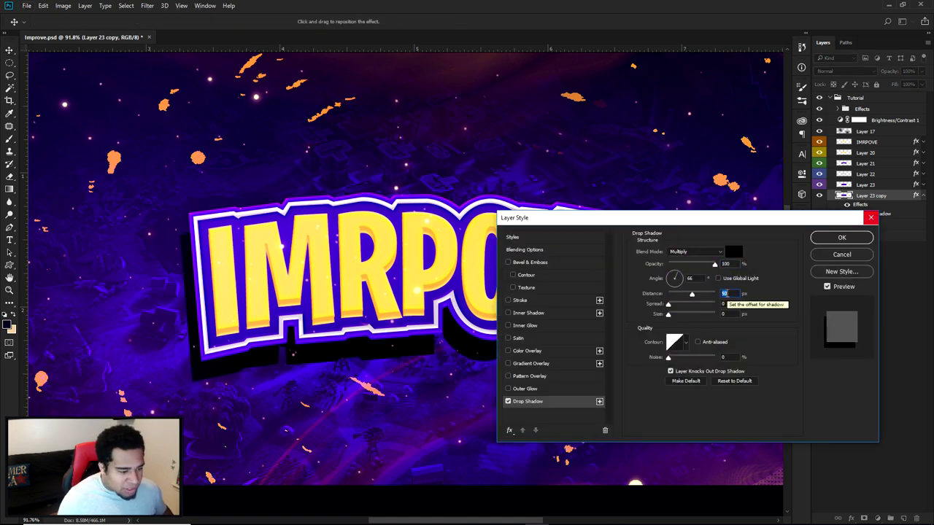
double_click(698, 279)
key("Up")
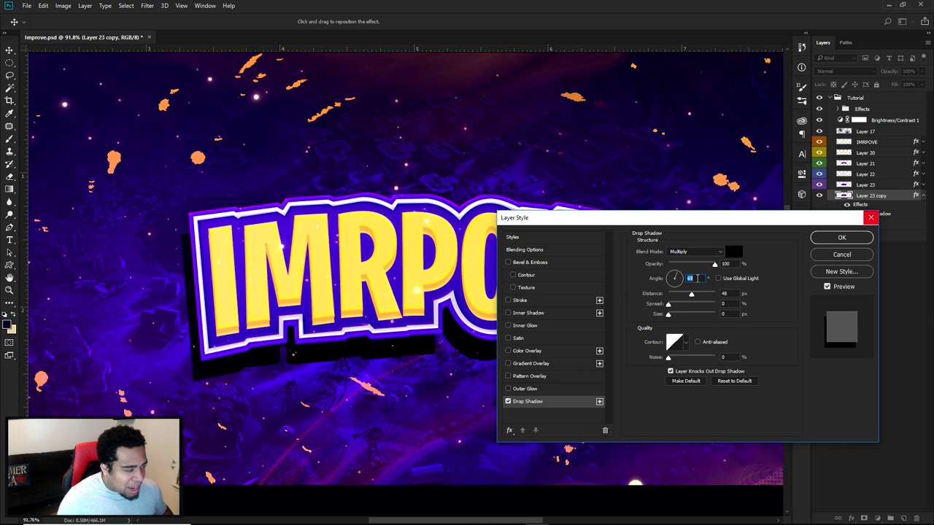
key("Down")
key("Down")
key("Down")
key("Down")
key("Down")
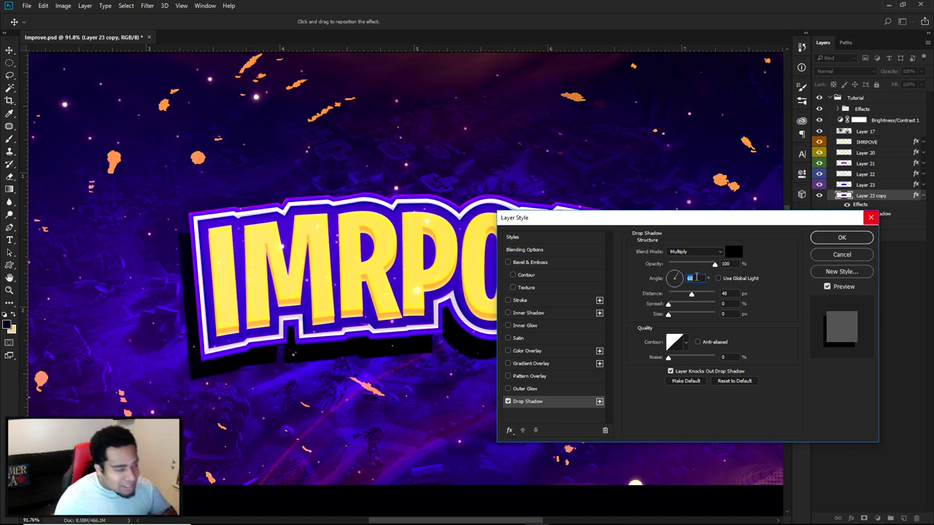
key("Down")
key("Down")
key("Down")
key("Down")
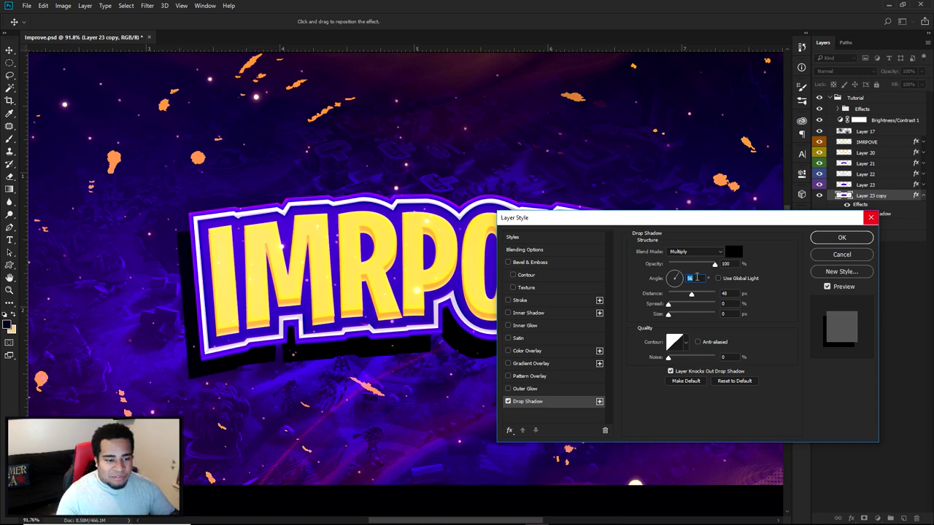
left_click(853, 239)
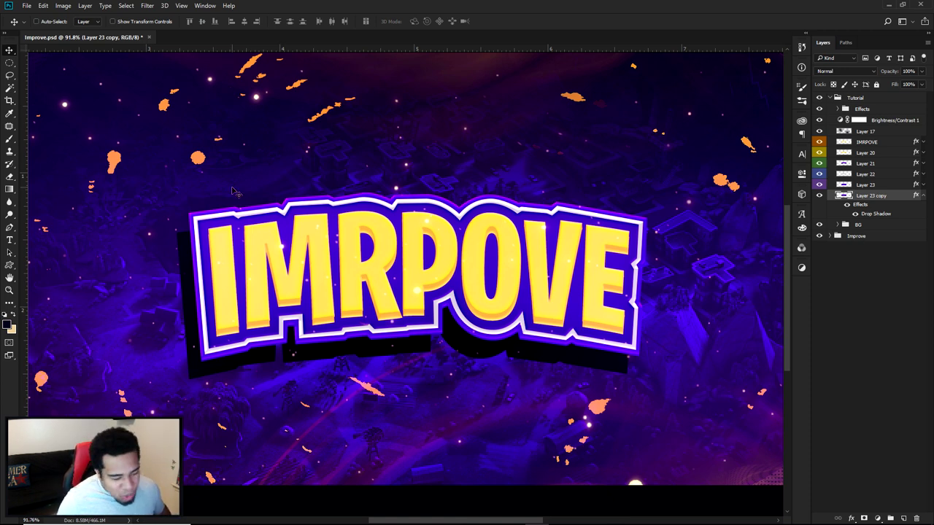
Rasterize the layer style of Layer 23 copy and check the layer by toggling its visibility.
scroll(206, 277, "up", 2)
scroll(204, 278, "down", 2)
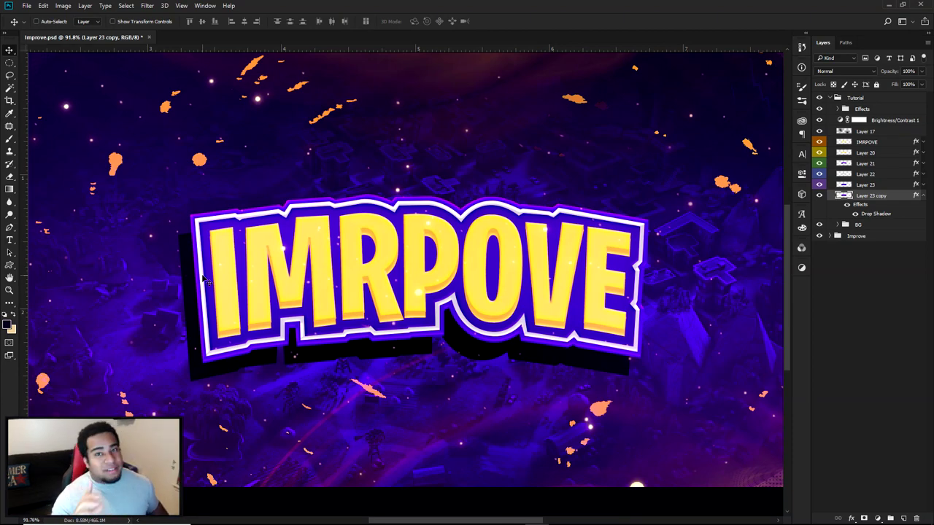
scroll(142, 269, "up", 5)
left_click_drag(337, 238, 382, 214)
scroll(382, 215, "down", 3)
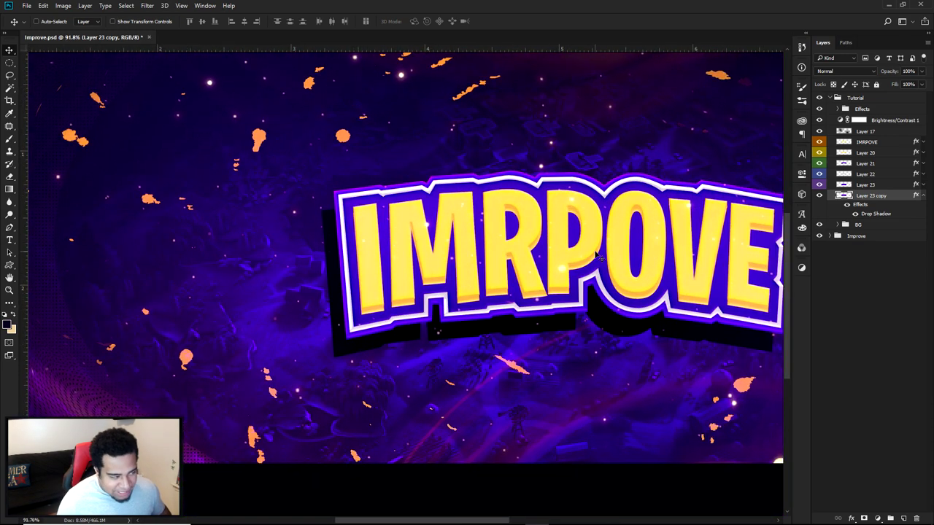
right_click(880, 197)
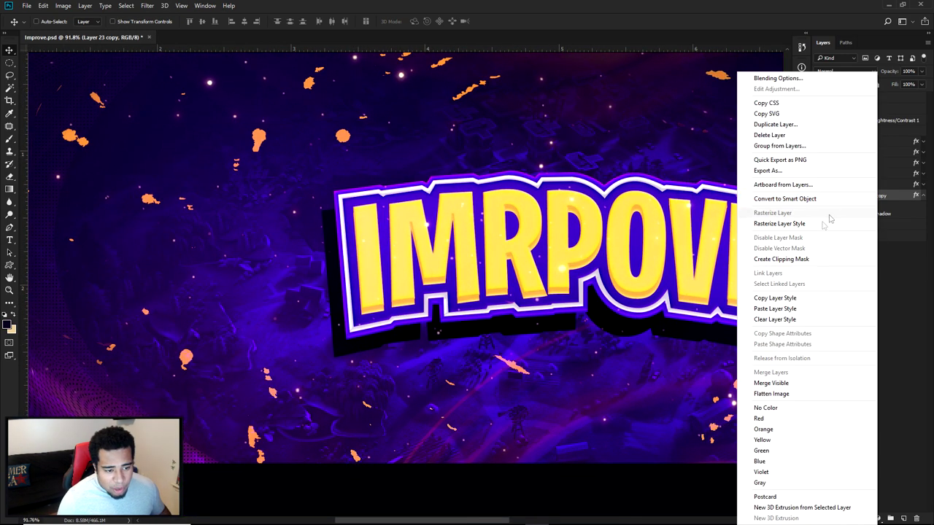
left_click(780, 223)
left_click(817, 197)
left_click(816, 197)
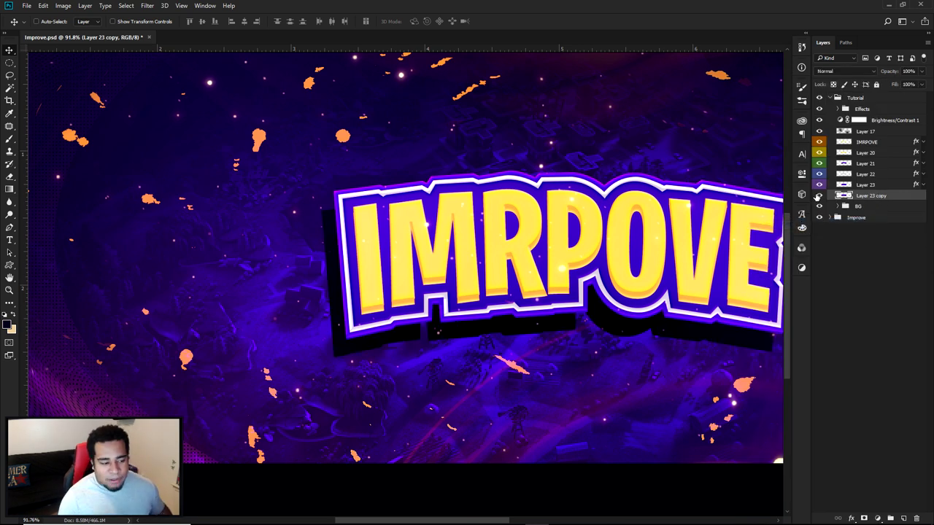
Add a layer above Layer 23 copy and outline with the Pen tool the gap between the border's and shadow's upper-left corners.
key("p")
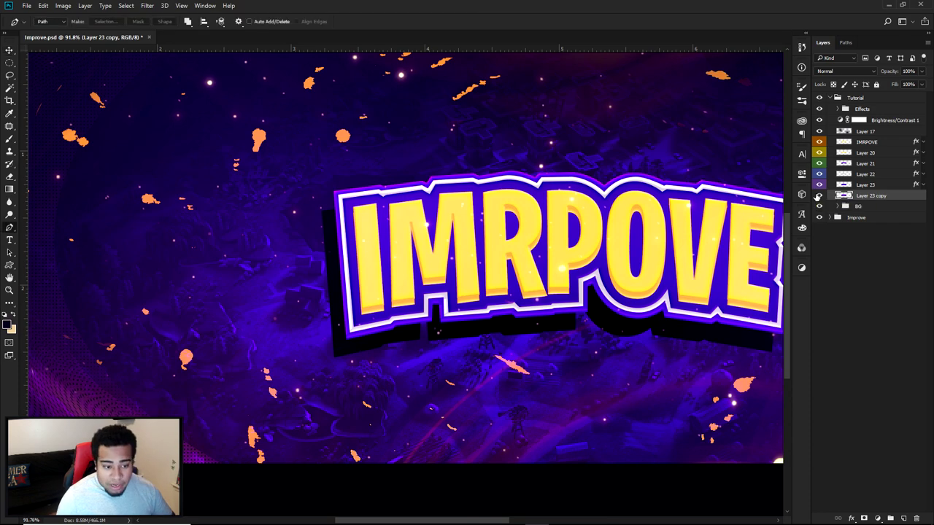
left_click(905, 517)
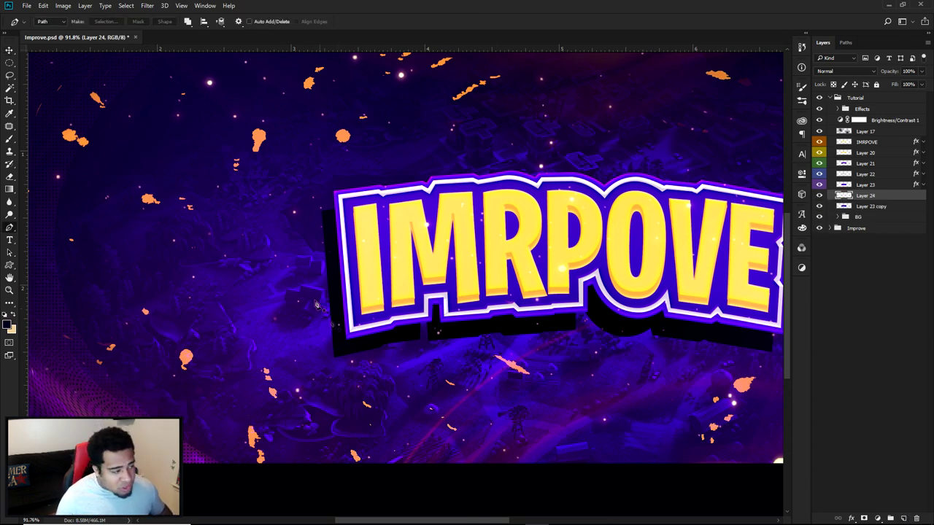
scroll(346, 196, "up", 5)
scroll(365, 180, "up", 3)
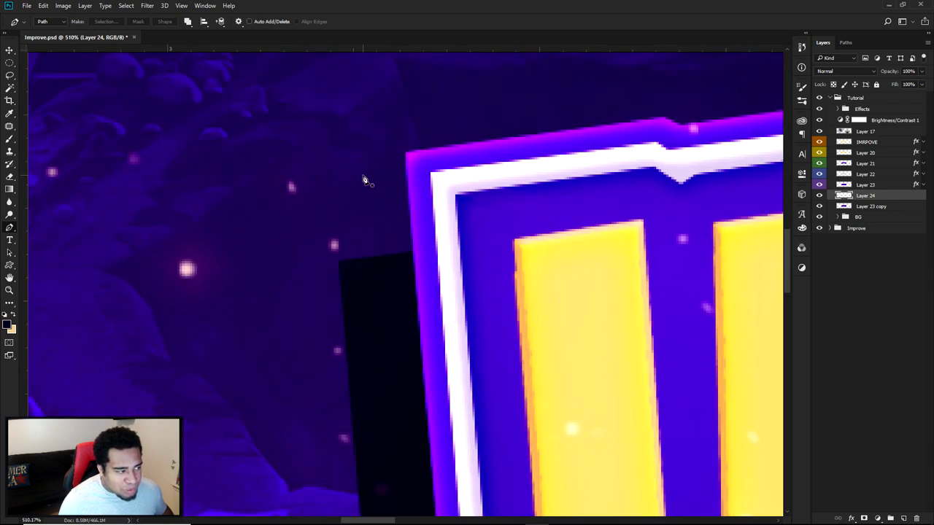
left_click(411, 152)
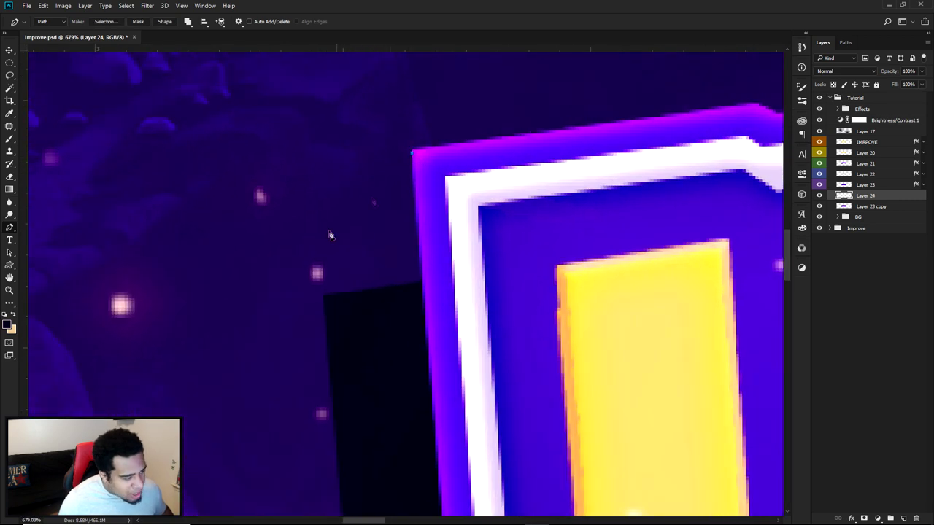
left_click(325, 300)
scroll(361, 314, "down", 3)
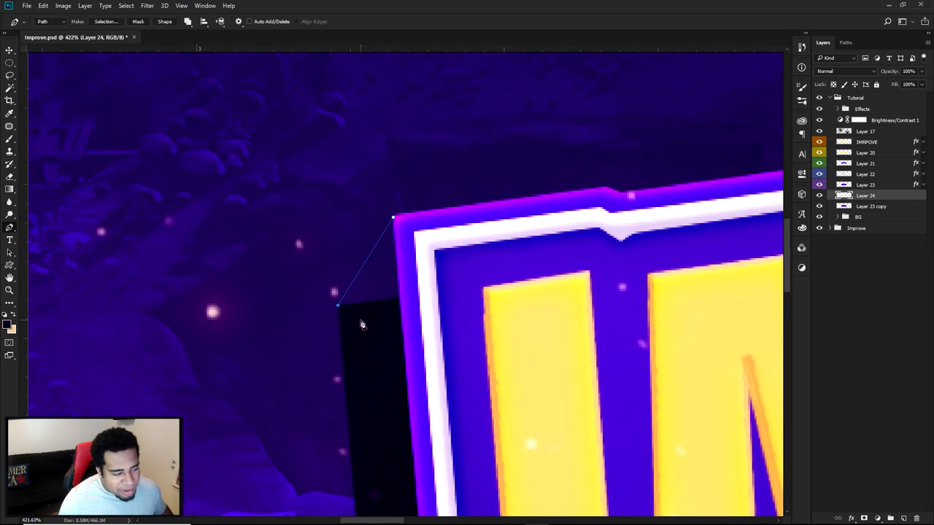
left_click(382, 332)
left_click(405, 320)
left_click(391, 227)
scroll(459, 321, "down", 2)
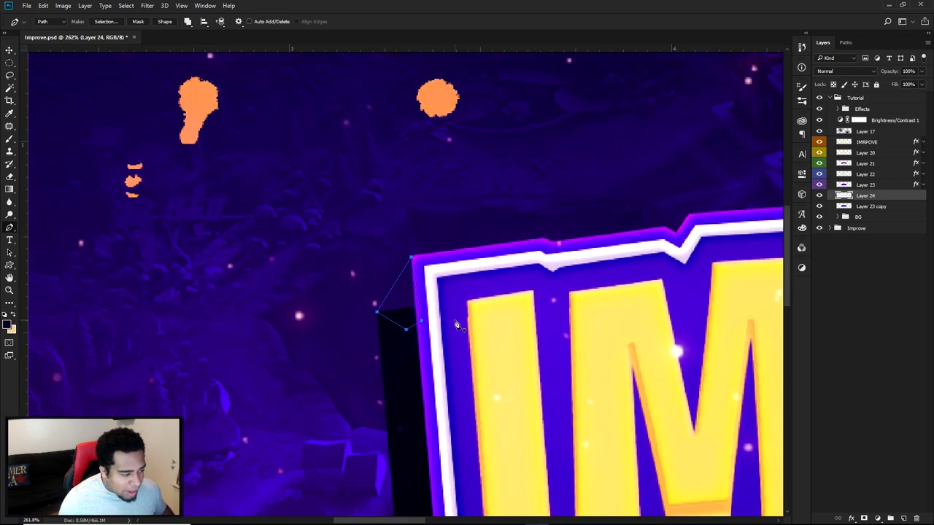
Outline with the Pen tool the shadow gap beneath the M's notch, closing the path along the border and the shadow's lower edge.
left_click_drag(548, 376, 416, 129)
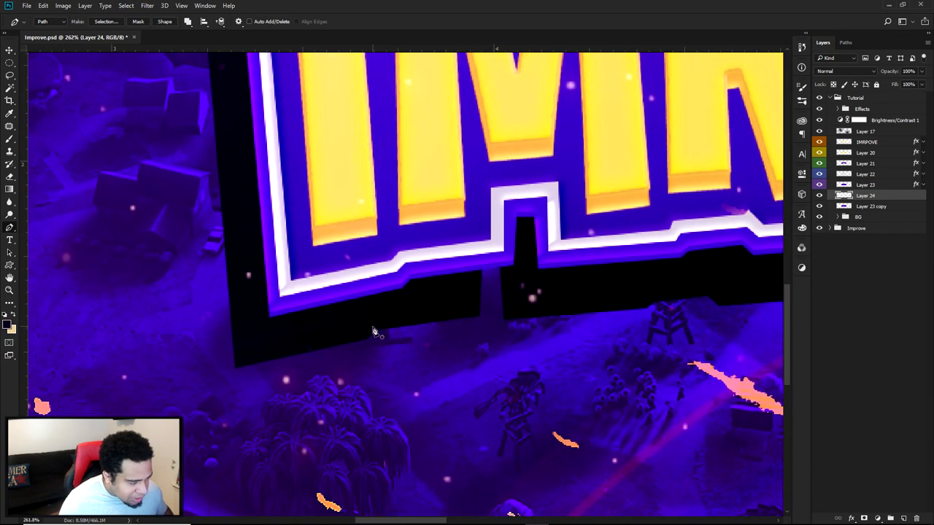
scroll(445, 310, "up", 2)
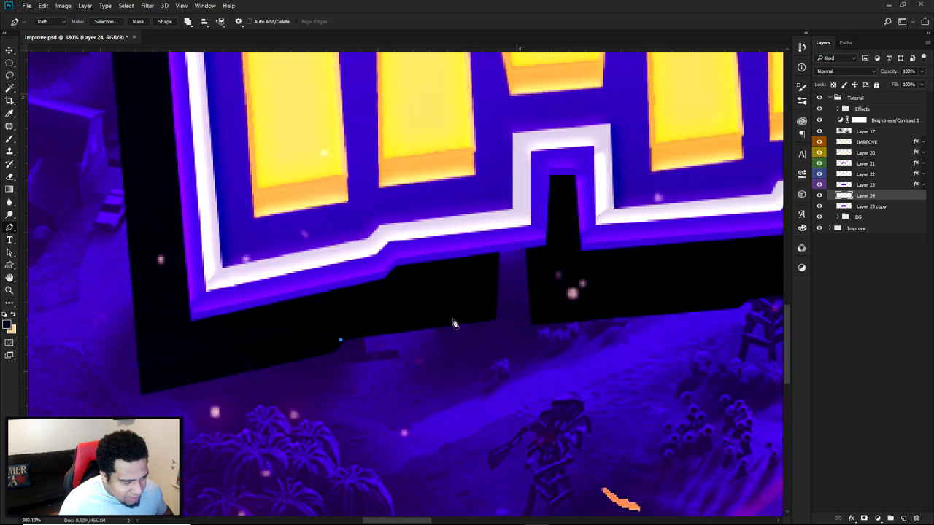
left_click(495, 324)
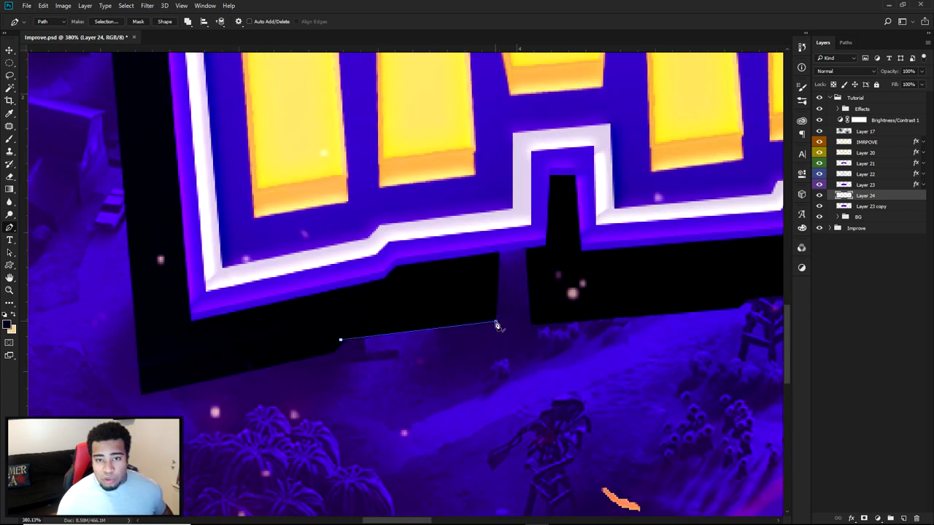
left_click(497, 282)
left_click(549, 279)
left_click(535, 232)
left_click(467, 241)
left_click(426, 281)
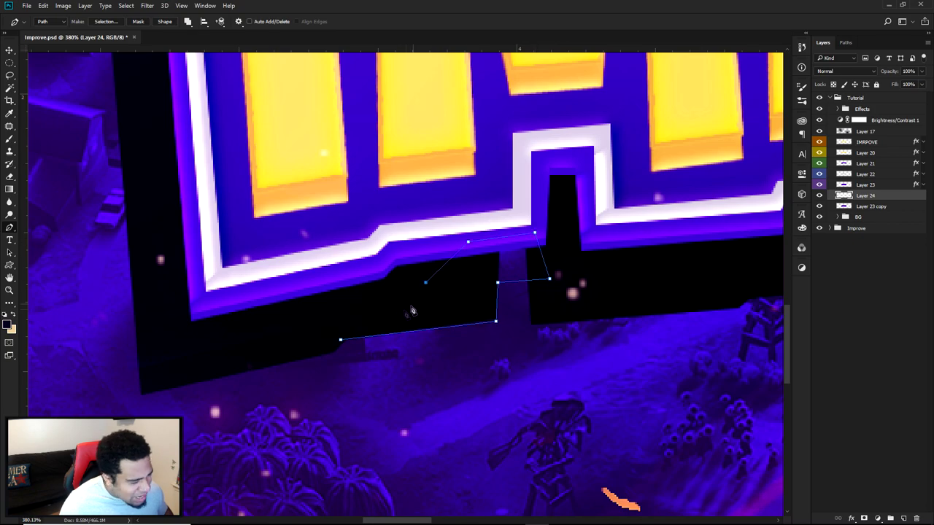
left_click(340, 339)
Outline with the Pen tool the shadow gap beneath the P, following the curved shadow under the O and closing the path.
left_click_drag(568, 333, 452, 323)
left_click_drag(535, 280, 469, 327)
left_click_drag(584, 307, 379, 302)
left_click_drag(528, 308, 515, 314)
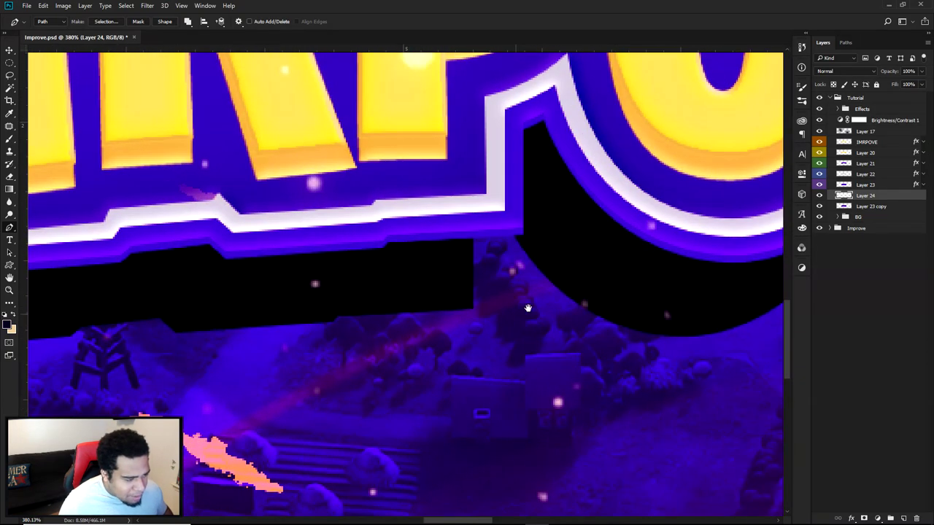
left_click(326, 317)
left_click(488, 313)
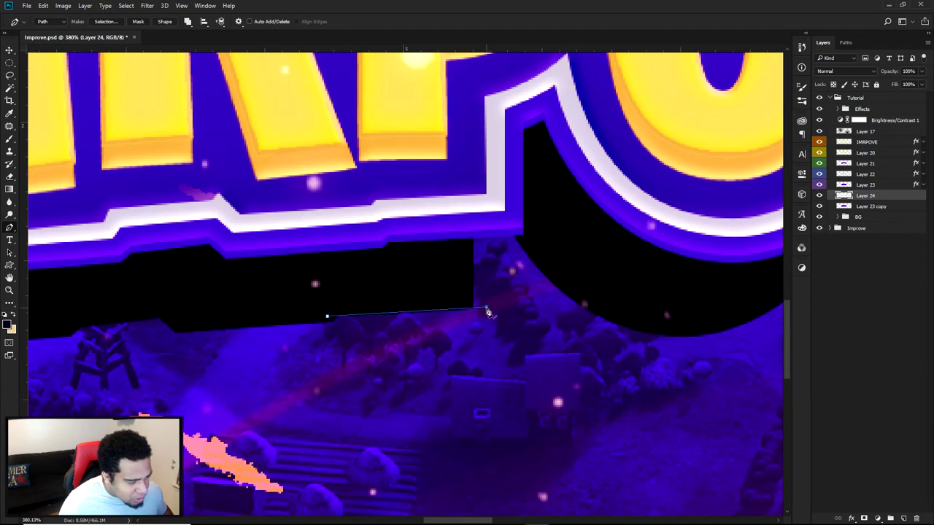
left_click(488, 270)
left_click_drag(613, 316, 568, 308)
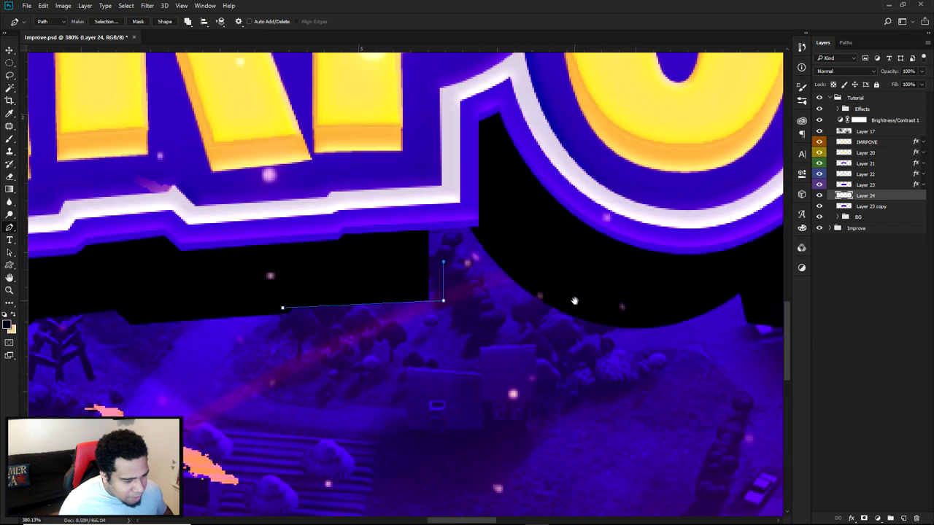
left_click_drag(637, 329, 727, 333)
left_click_drag(497, 214, 385, 180)
left_click(283, 308)
Outline with the Pen tool the gap between the border's and shadow's lower-right corners beneath the E.
left_click_drag(595, 256, 241, 233)
left_click_drag(694, 255, 411, 224)
left_click(167, 261)
left_click(476, 311)
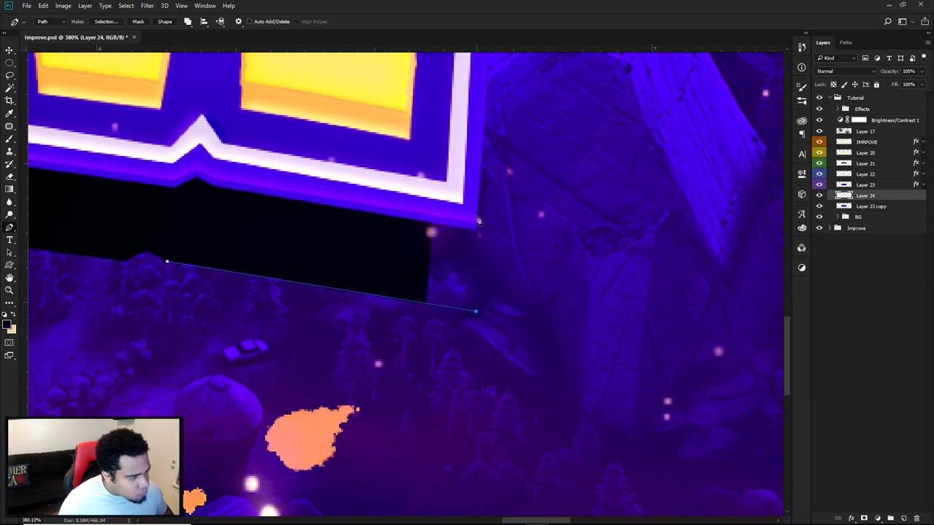
left_click(479, 174)
left_click(303, 211)
left_click(223, 223)
Try to fill the pen outline on Layer 24 with the Fill Subpath command.
scroll(235, 245, "down", 4)
left_click_drag(235, 244, 644, 263)
right_click(604, 240)
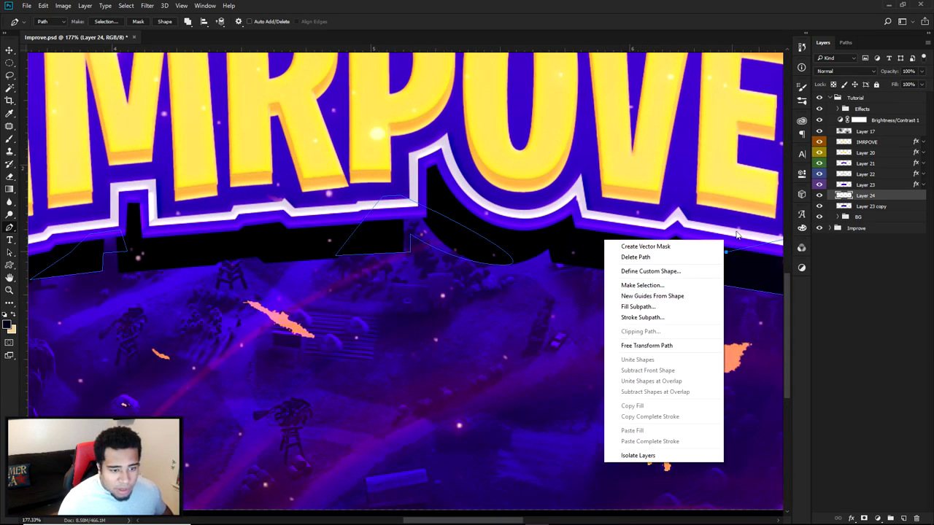
right_click(682, 211)
left_click(711, 277)
left_click(676, 247)
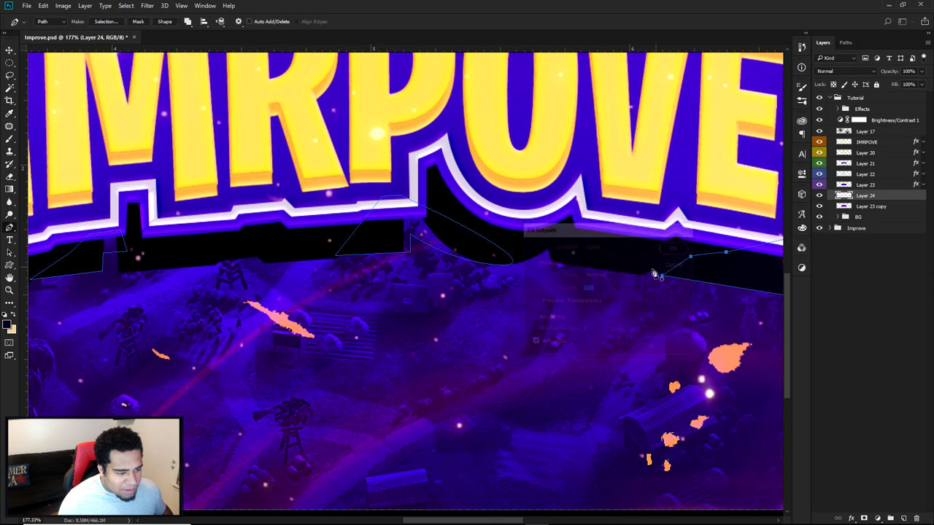
Fill the outlined gap paths on Layer 24 with black sampled from the shadow, at Normal mode and 100% opacity.
right_click(674, 184)
left_click(701, 250)
left_click(616, 246)
left_click(595, 269)
left_click(483, 228)
left_click(781, 304)
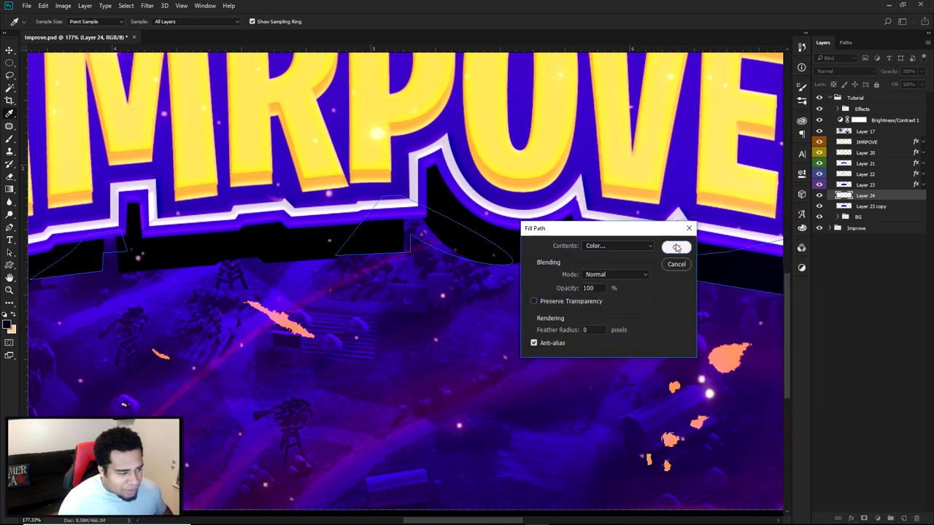
left_click(675, 247)
key("p")
Merge Layer 24 with Layer 23 copy into one extrusion layer.
scroll(616, 240, "down", 2)
scroll(617, 239, "down", 3)
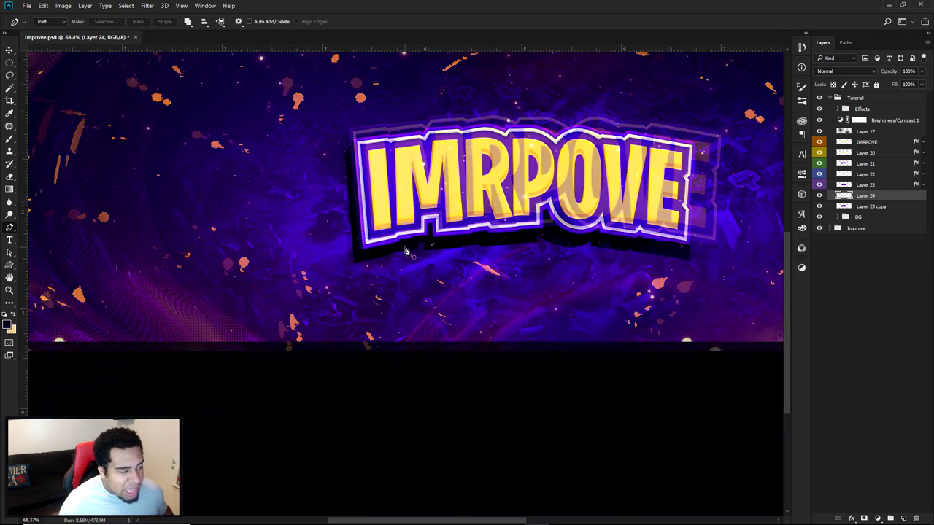
scroll(411, 253, "up", 4)
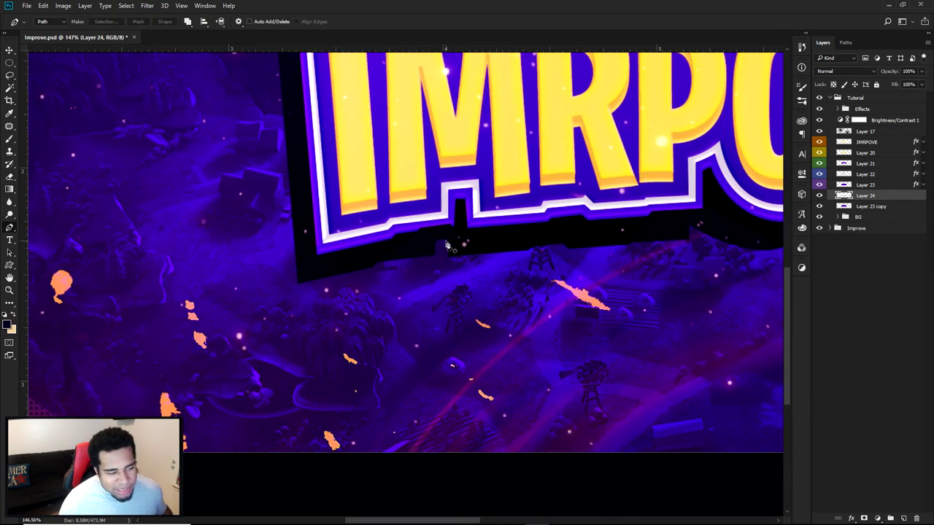
scroll(445, 244, "down", 1)
left_click_drag(727, 217, 564, 231)
scroll(563, 233, "right", 1)
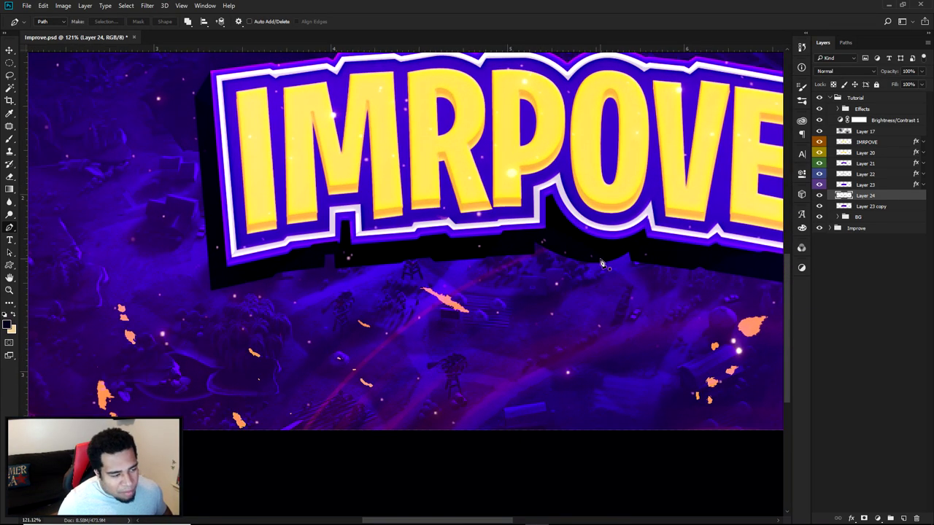
scroll(553, 248, "right", 2)
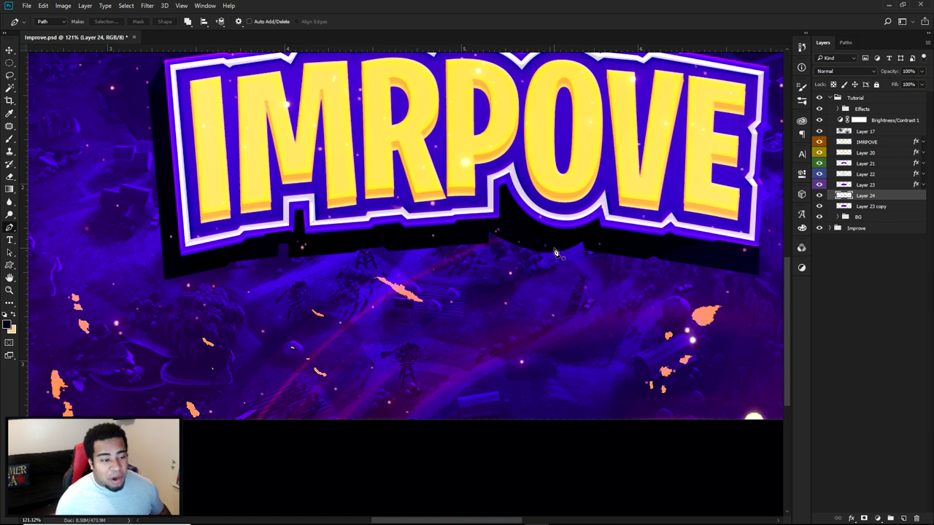
scroll(554, 253, "down", 1)
left_click(872, 207, "shift")
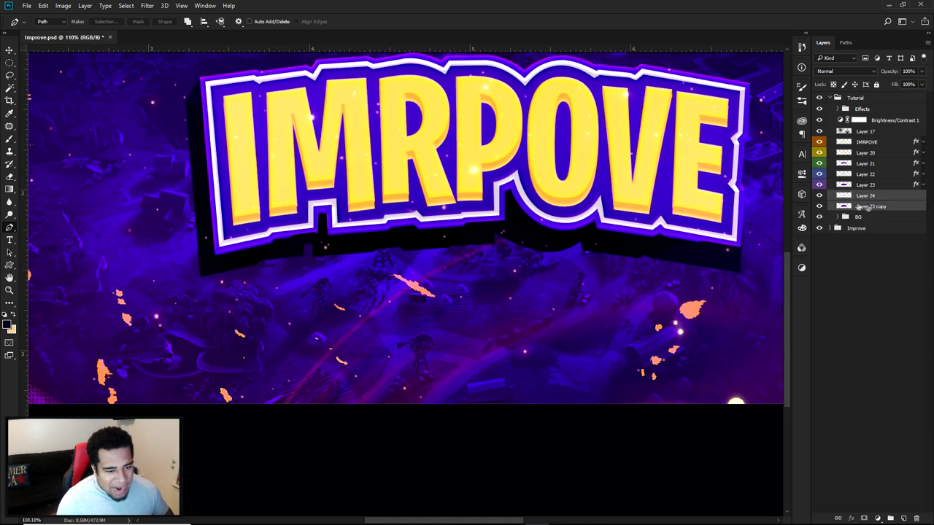
key("ctrl+e")
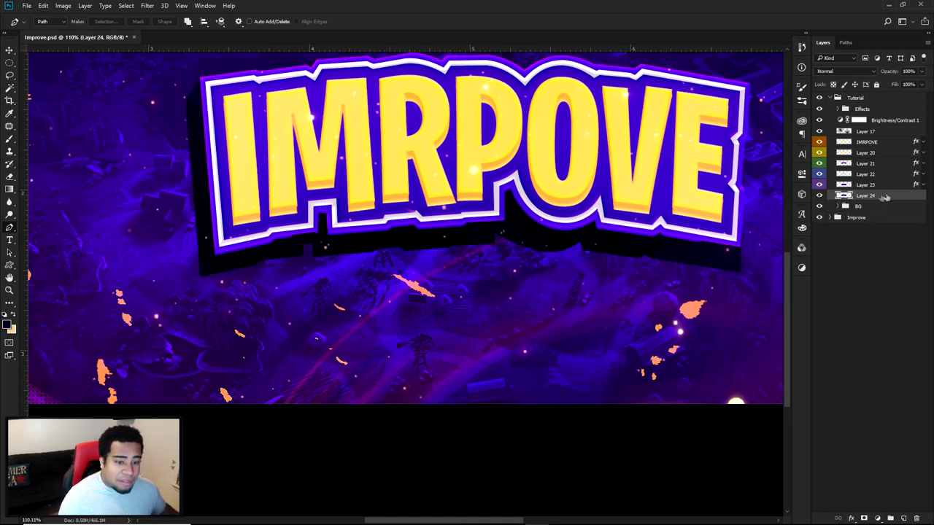
Add a Color Overlay in purple #580cb7 to the merged Layer 24, starting from the border's sampled blue and shifting its hue.
double_click(887, 197)
left_click(526, 351)
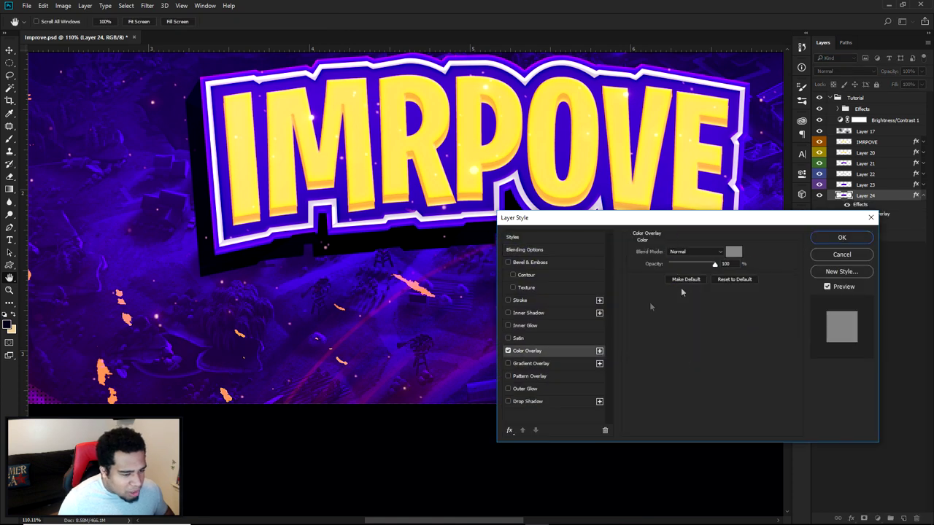
left_click(733, 252)
left_click(235, 191)
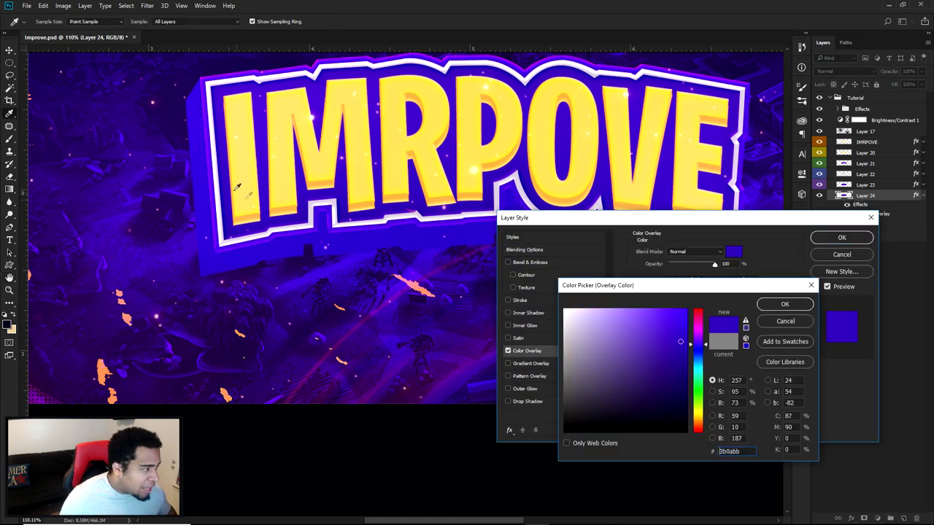
left_click(416, 201)
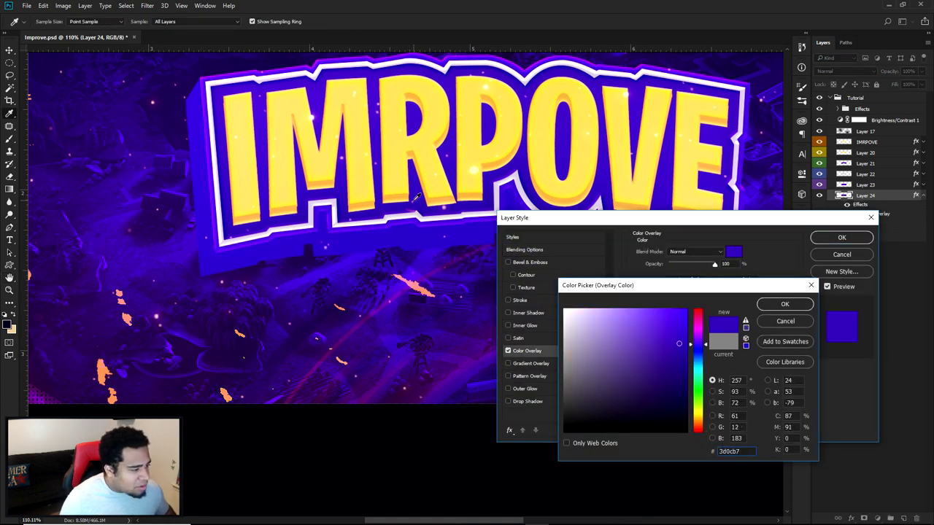
left_click(698, 346)
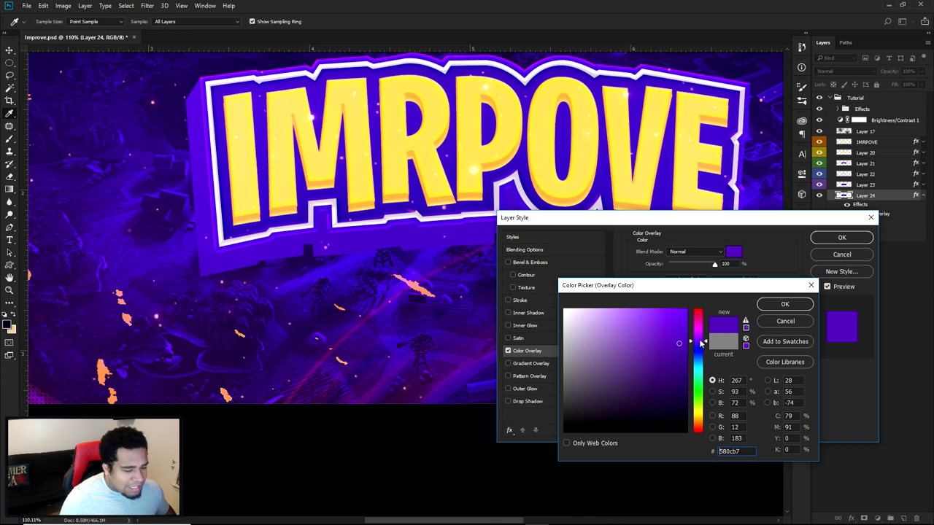
left_click(785, 304)
left_click(841, 237)
Rasterize the layer style of Layer 24 and switch to the Move tool.
right_click(880, 198)
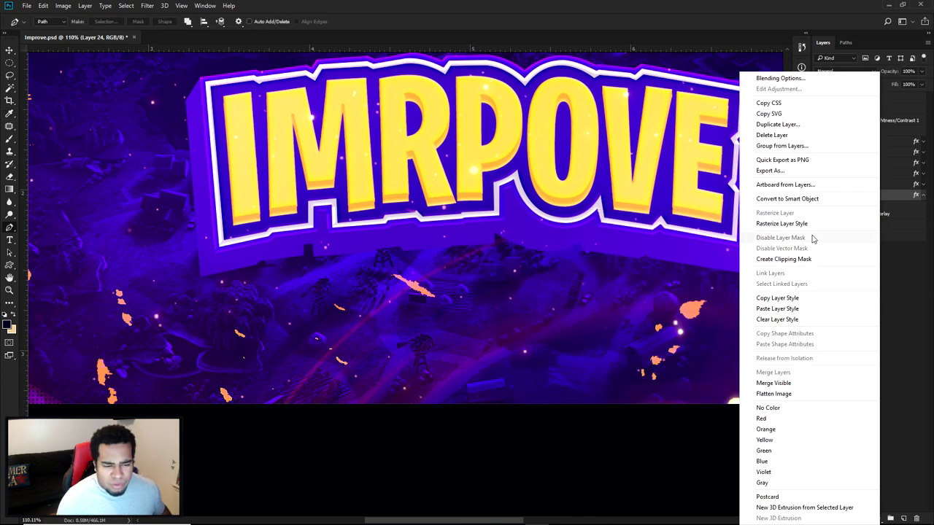
left_click(796, 224)
right_click(502, 239)
left_click(536, 257)
key("v")
scroll(534, 255, "down", 4)
key("p")
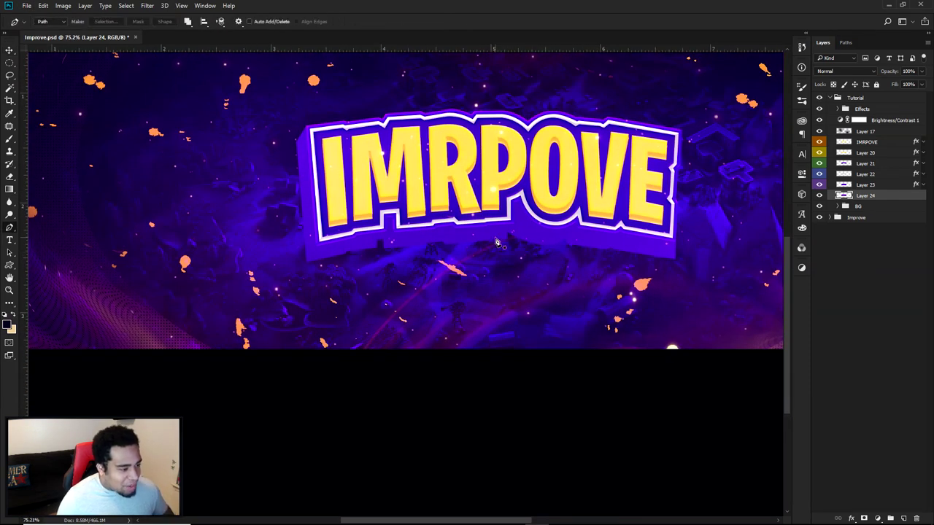
scroll(497, 242, "down", 3)
key("v")
scroll(497, 242, "up", 3)
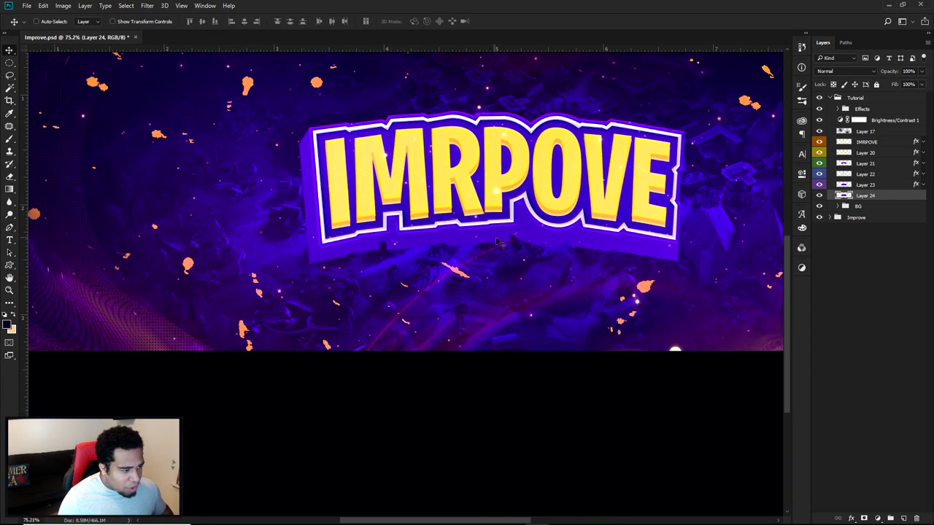
Apply the last saved style preset, with Inner Glow, Gradient Overlay and Pattern Overlay, to Layer 24 and show its pattern choices.
double_click(898, 199)
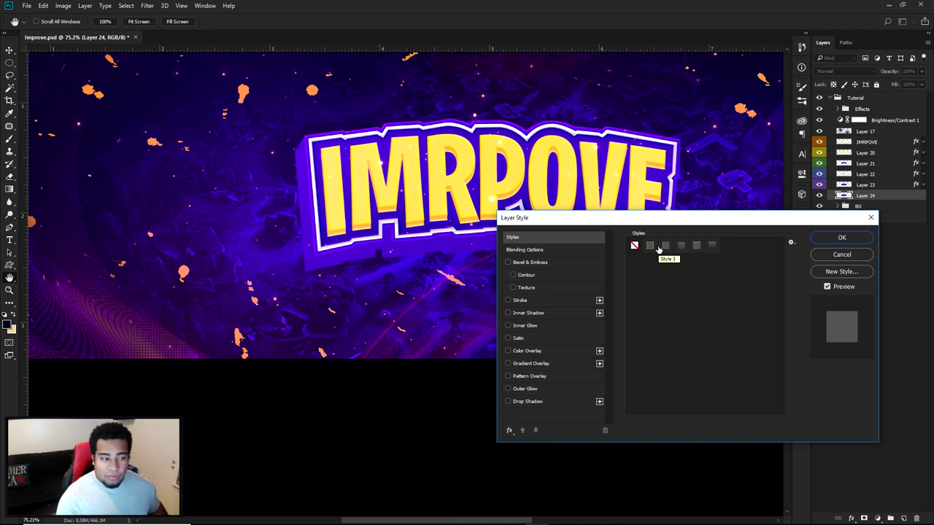
left_click(712, 246)
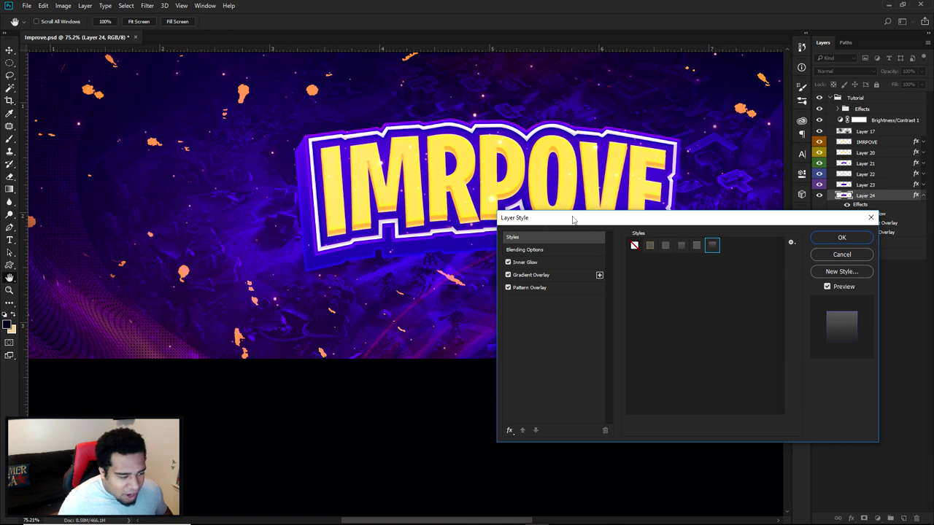
left_click(527, 288)
left_click(686, 284)
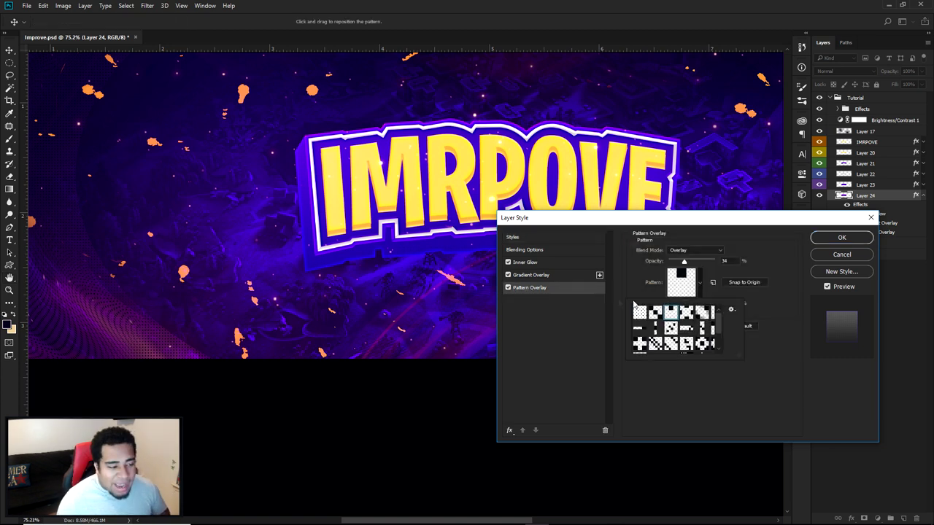
Compare Layer 24's Pattern Overlay and Inner Glow by toggling them, and apply the style with both enabled.
left_click(509, 291)
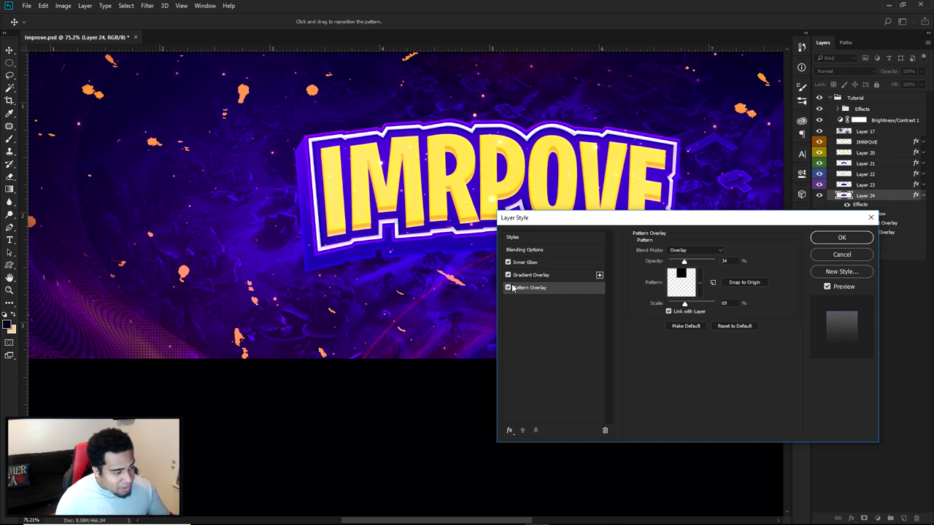
left_click(509, 288)
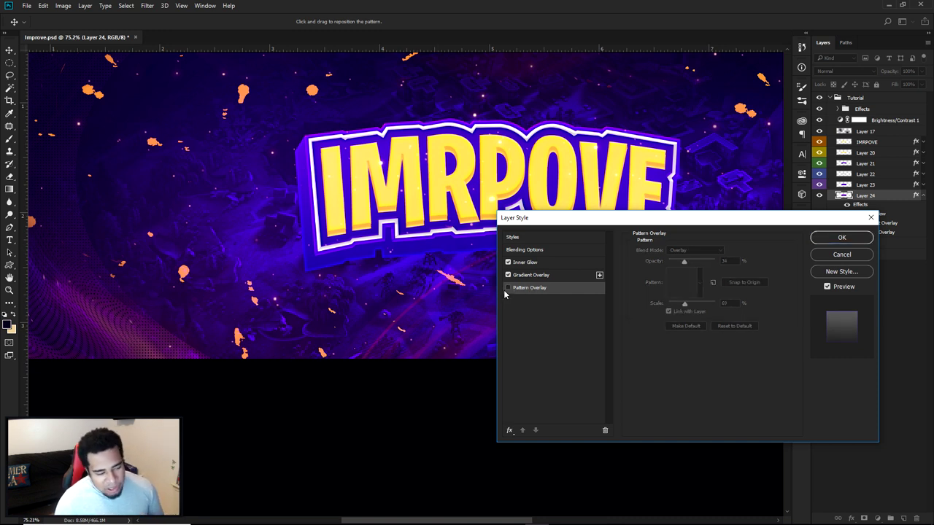
left_click(508, 288)
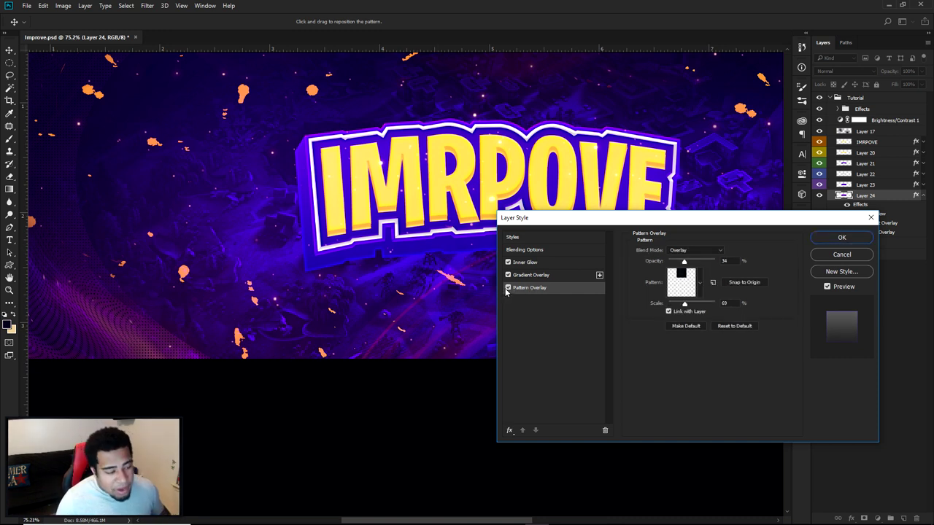
left_click(520, 264)
left_click(508, 262)
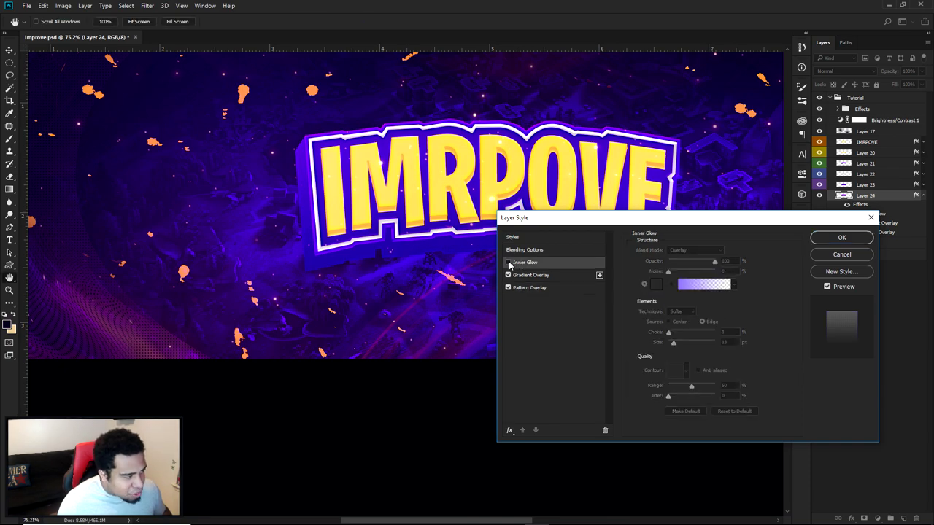
left_click(841, 238)
Inspect the styled extrusion up close and in the full banner, and hide Layer 24's Gradient Overlay to check its effect.
scroll(281, 150, "up", 5)
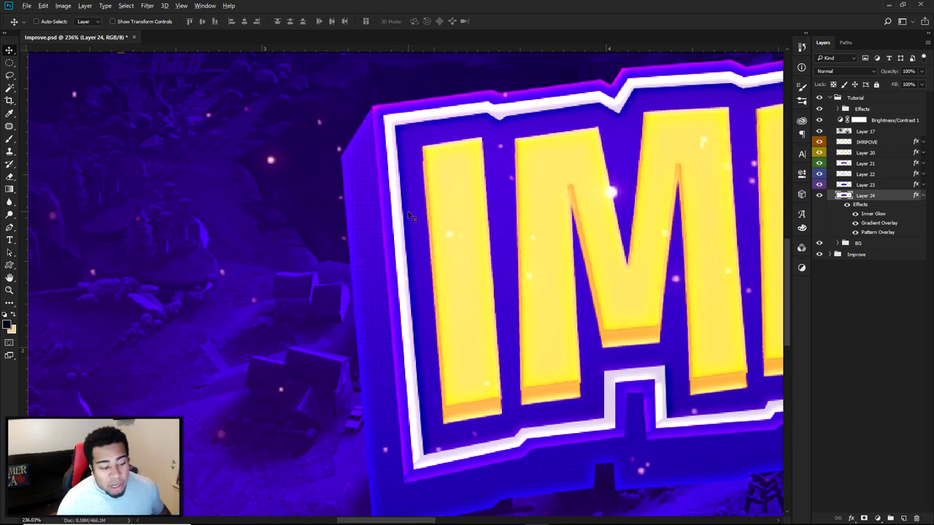
scroll(411, 216, "down", 5)
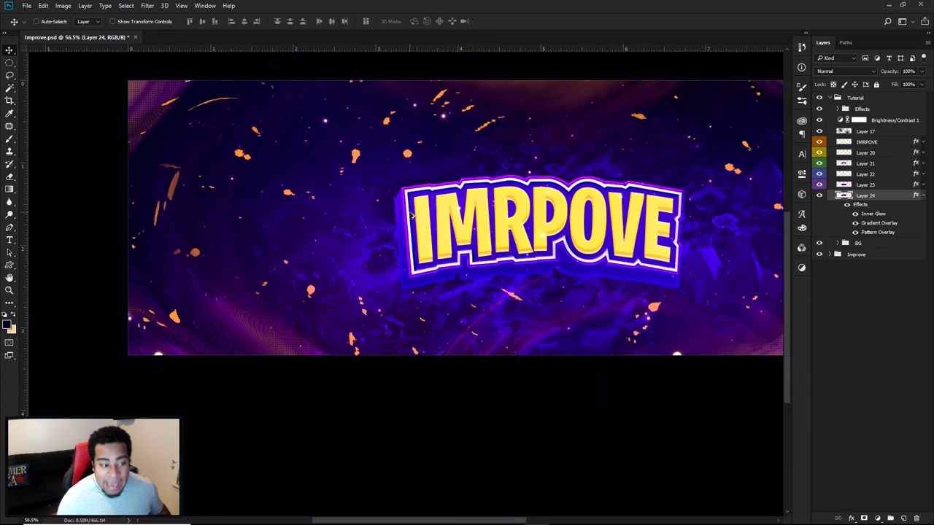
scroll(475, 218, "down", 1)
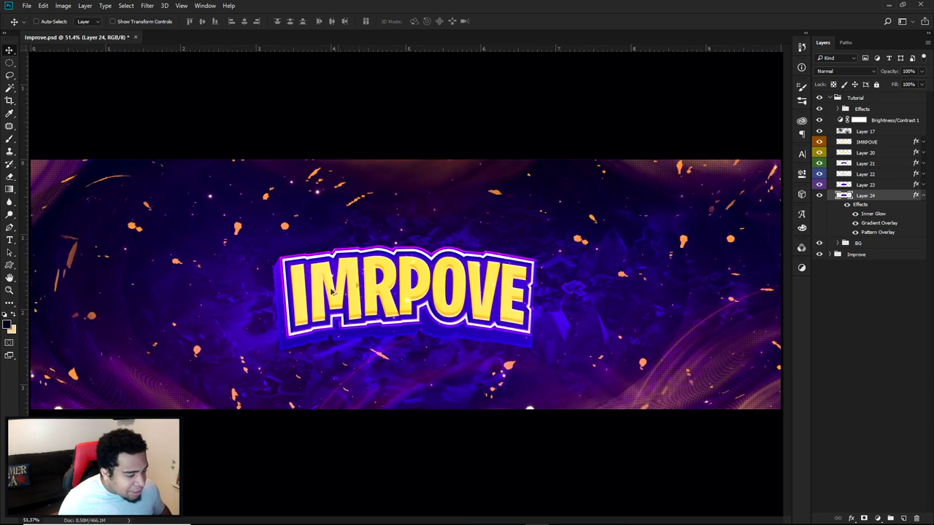
scroll(360, 278, "up", 3)
left_click(855, 223)
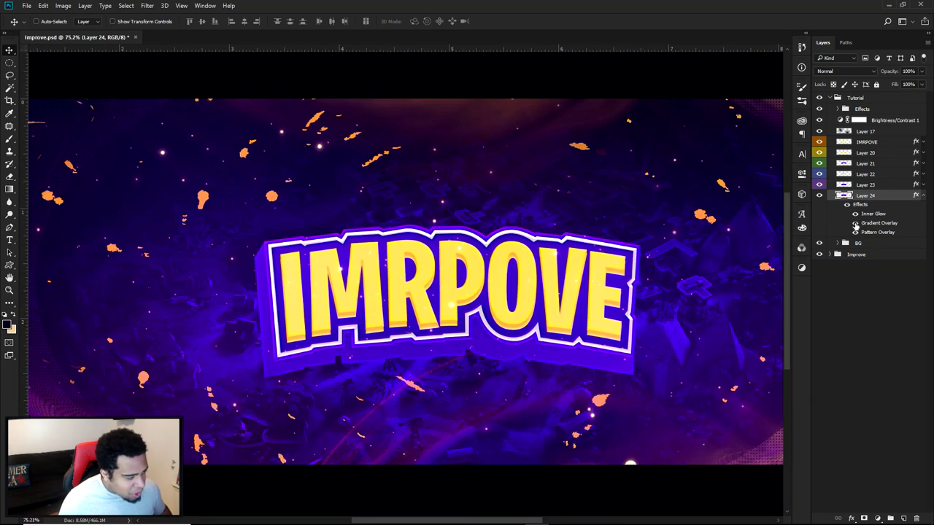
Show Layer 24's Gradient Overlay again and add a new empty layer directly above Layer 24.
left_click(856, 223)
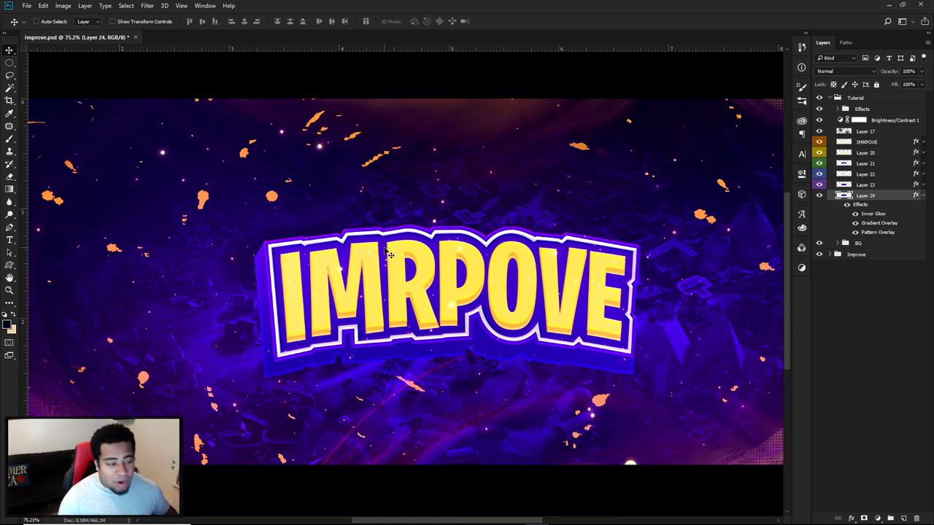
scroll(313, 285, "up", 4)
left_click_drag(318, 298, 350, 270)
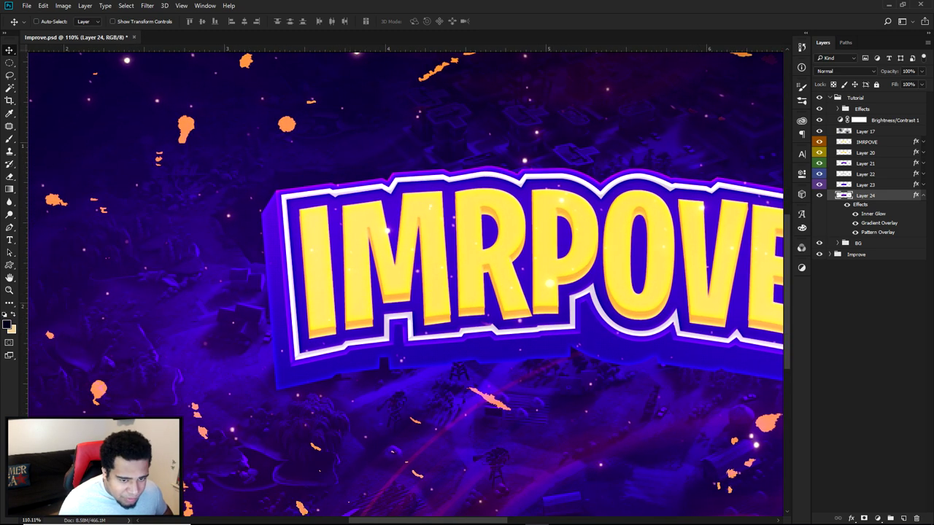
left_click(917, 196)
left_click(904, 518)
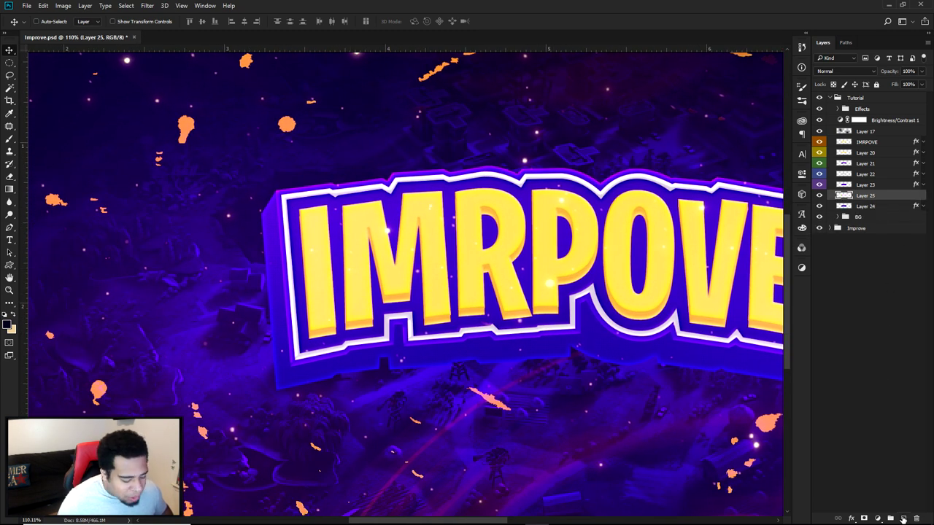
Brush soft near-black shadows on the new layer along the extrusion just beneath the lettering's outline.
key("b")
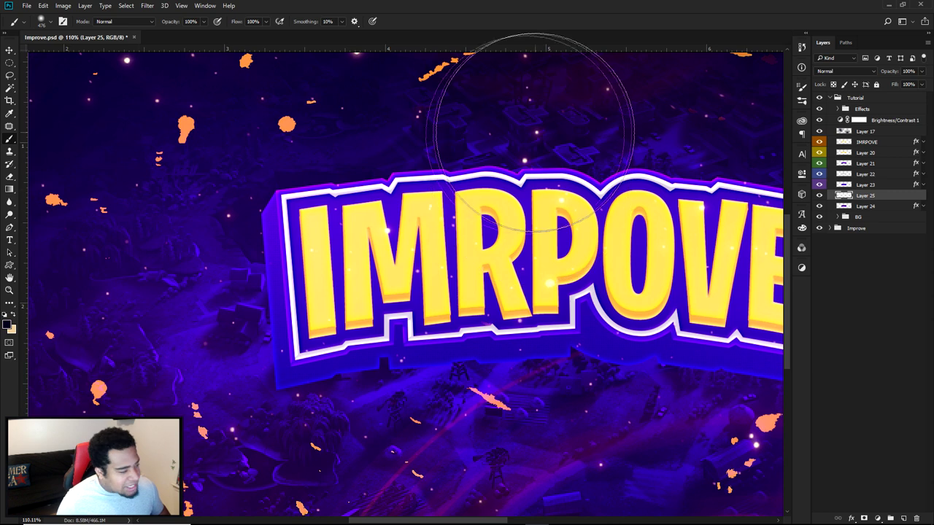
left_click(7, 324)
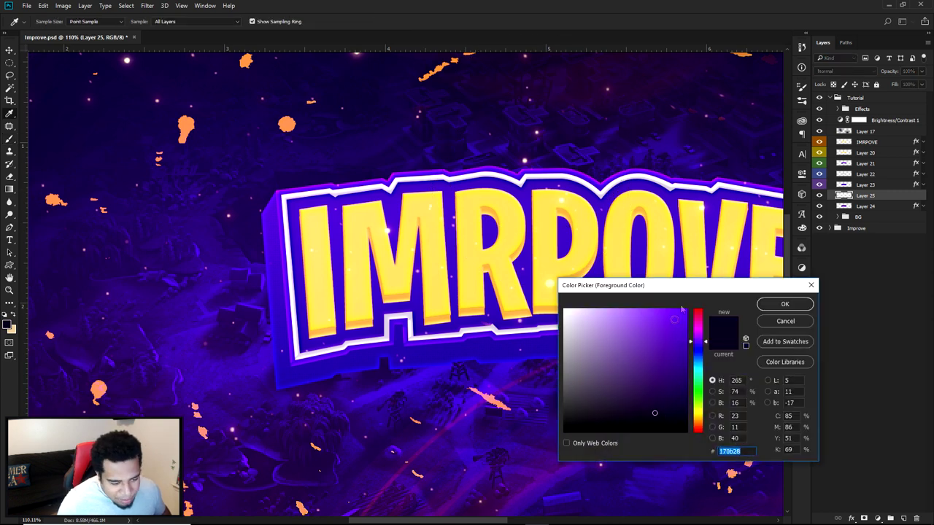
mouse_move(653, 408)
left_mouse_down()
mouse_move(664, 384)
mouse_move(675, 423)
left_mouse_up()
left_click(783, 304)
mouse_move(443, 309)
left_mouse_down()
mouse_move(330, 311)
mouse_move(367, 309)
mouse_move(354, 325)
left_mouse_up()
left_click(362, 325)
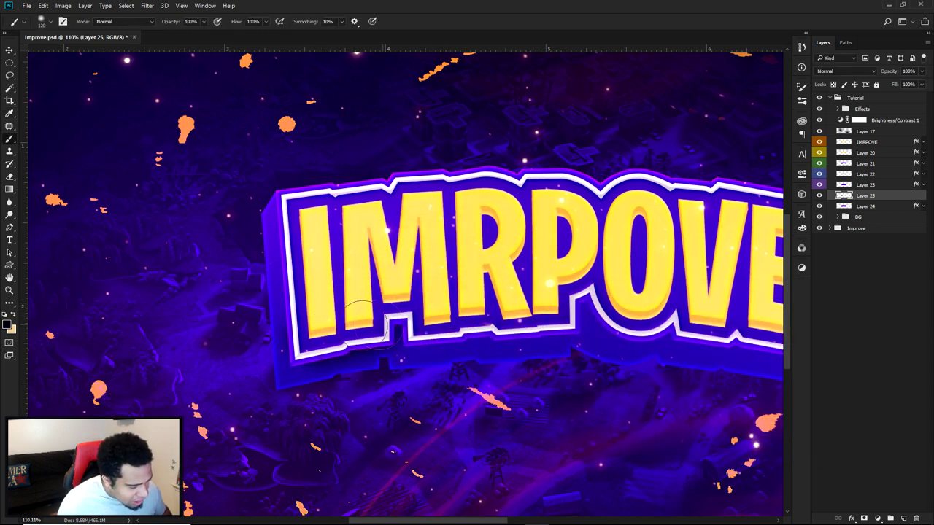
left_click_drag(343, 323, 355, 323)
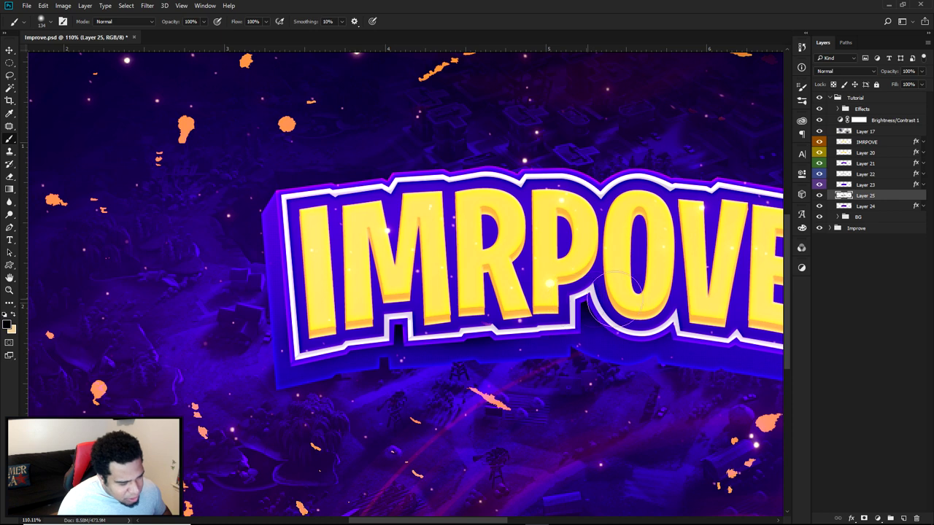
left_click_drag(634, 295, 454, 267)
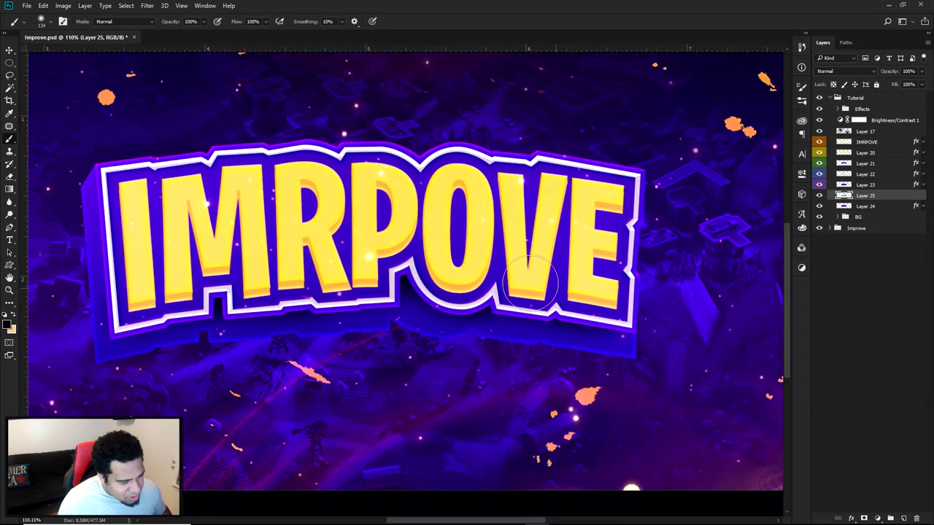
left_click_drag(142, 290, 297, 262)
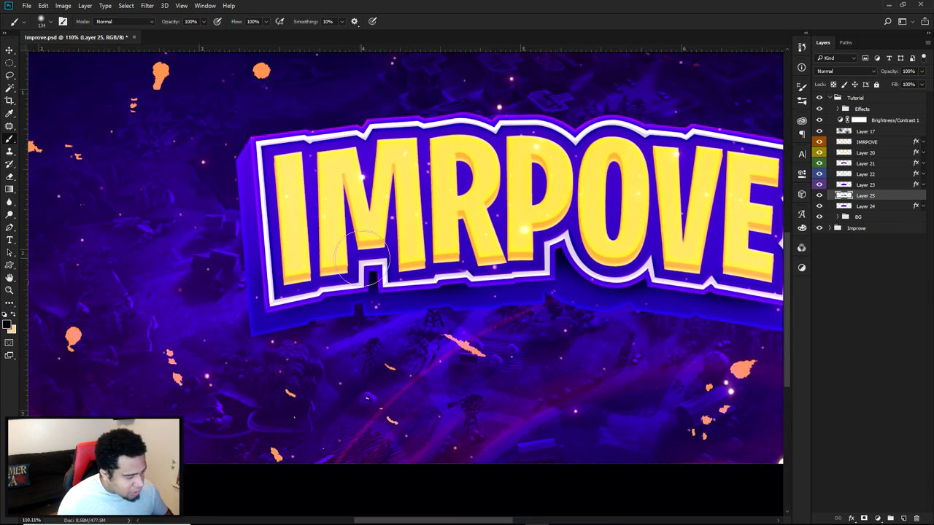
Switch to the Eraser and compare the banner with and without Layer 25's painted shadow by toggling its visibility.
key("e")
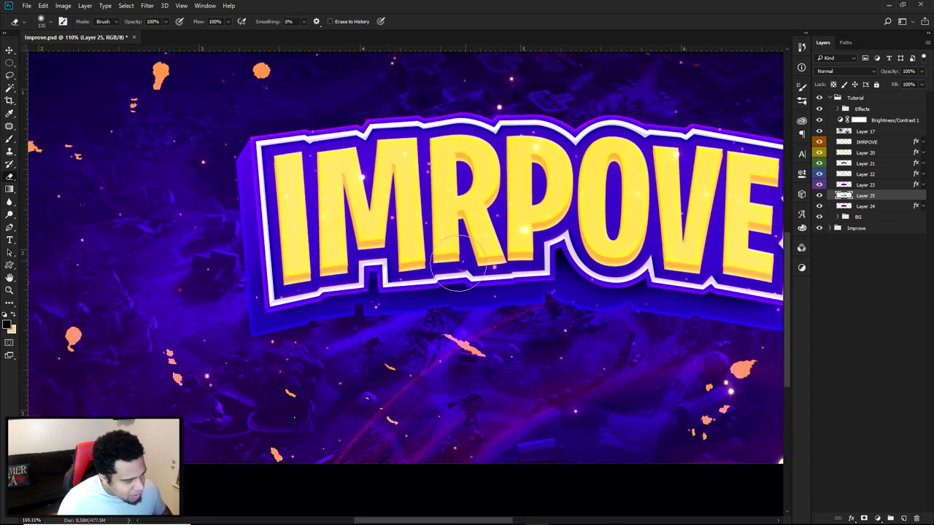
scroll(573, 222, "down", 3)
scroll(614, 261, "down", 4)
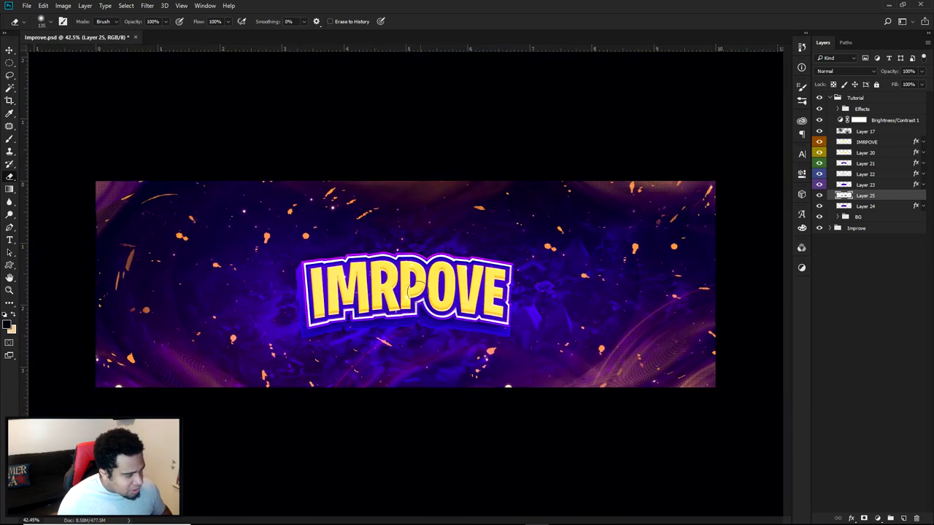
left_click(818, 195)
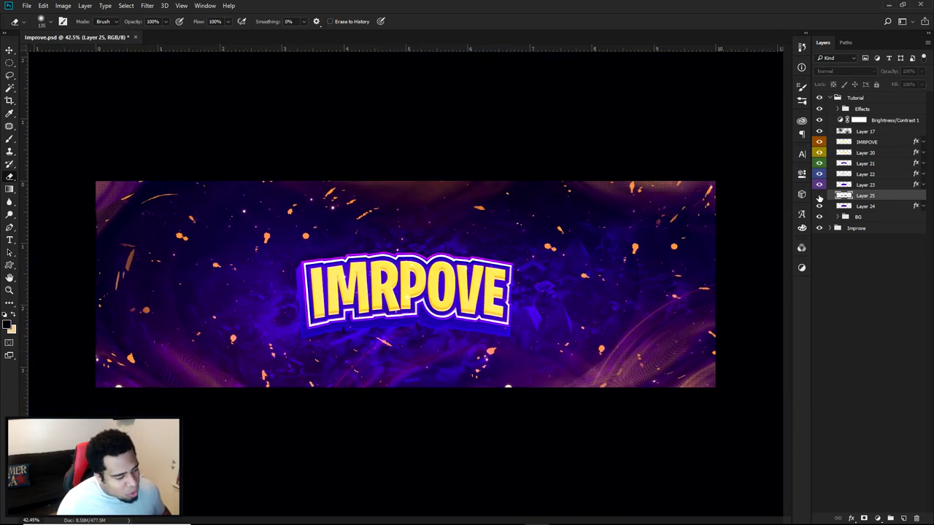
left_click(819, 196)
scroll(357, 303, "up", 7)
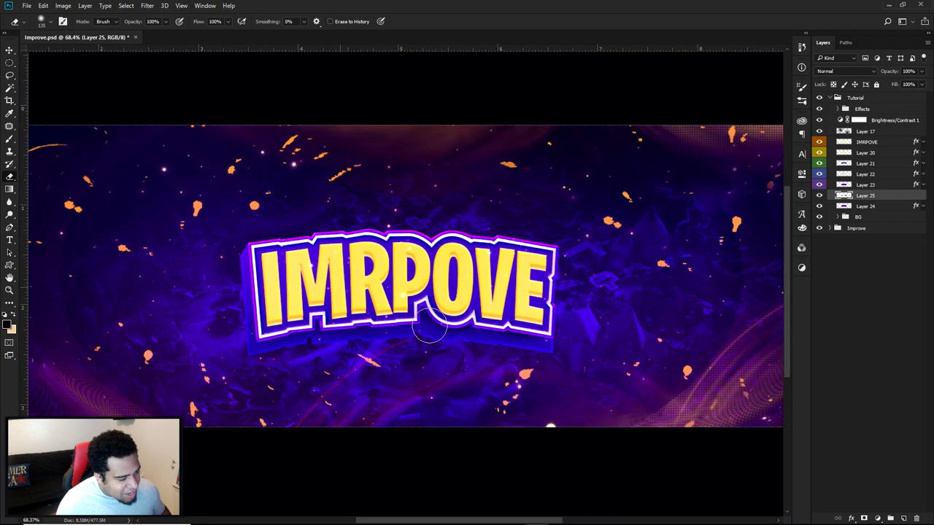
scroll(355, 308, "up", 4)
left_click_drag(315, 354, 483, 270)
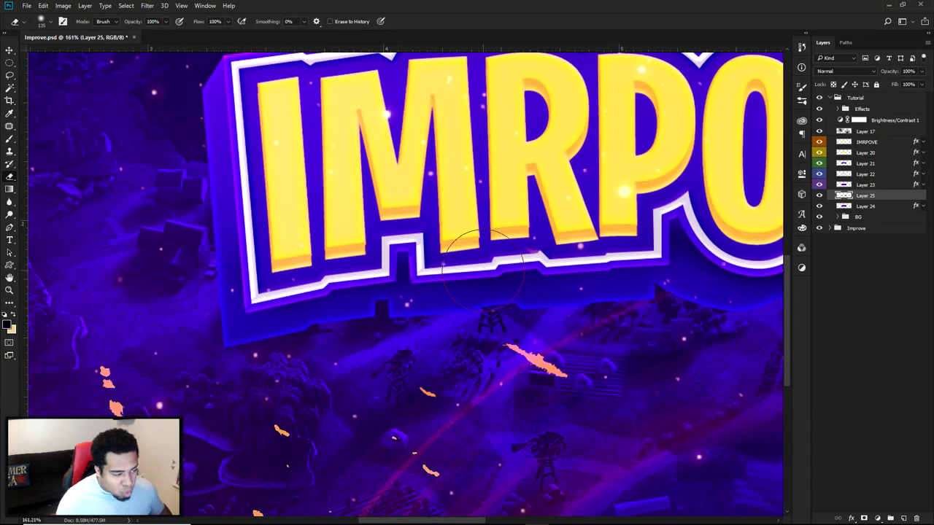
Add a new layer above the shadow layer and draw a closed Pen path around the extrusion's lower-left corner, with a slanted inner edge.
left_click(903, 518)
key("p")
scroll(332, 337, "up", 5)
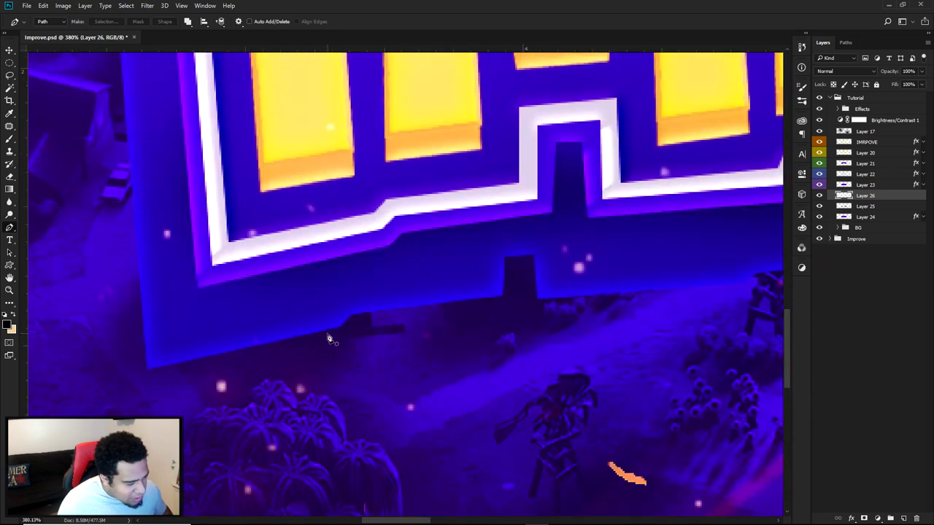
left_click(336, 331)
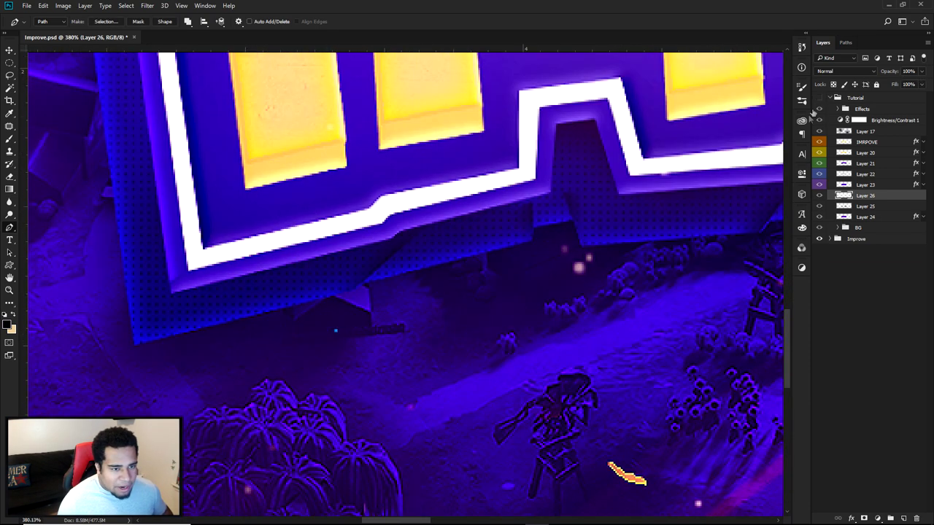
left_click(397, 241)
left_click_drag(397, 247, 441, 215)
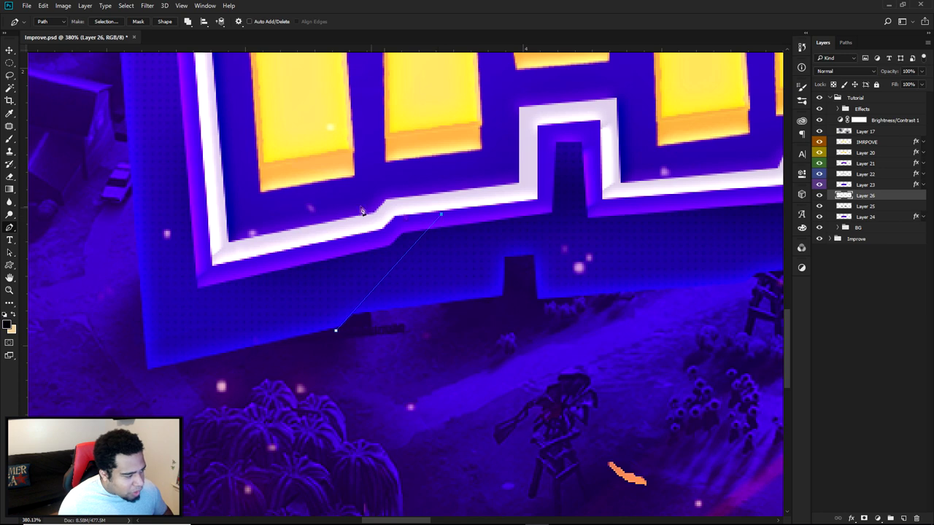
left_click(62, 260)
left_click(104, 407)
left_click(306, 403)
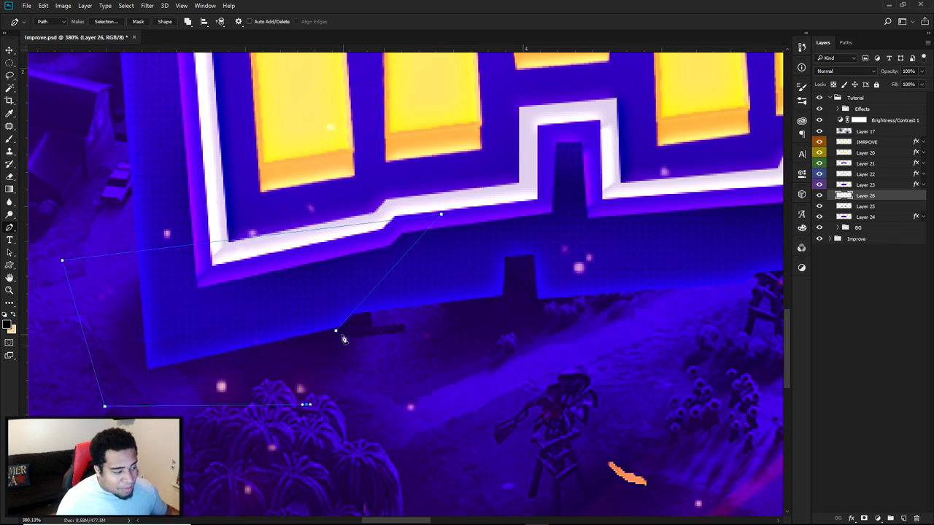
left_click(337, 332)
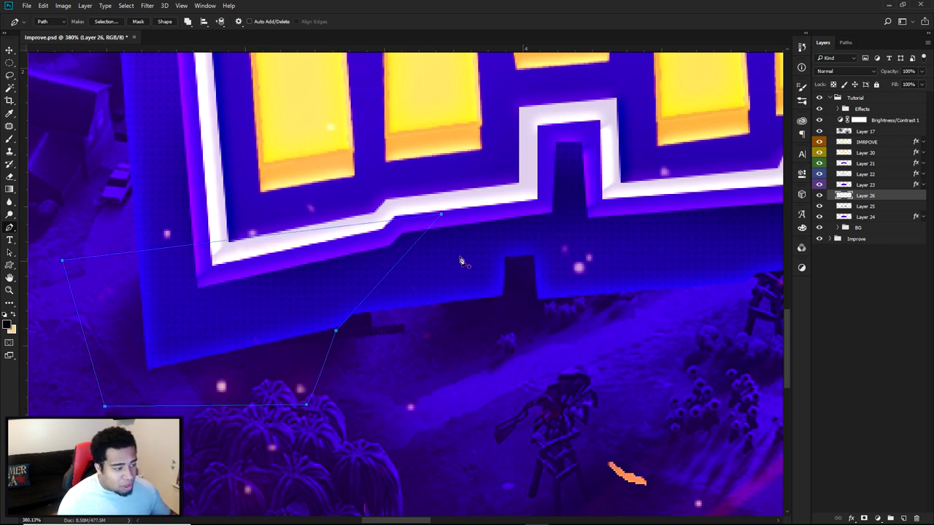
right_click(507, 263)
left_click(515, 343)
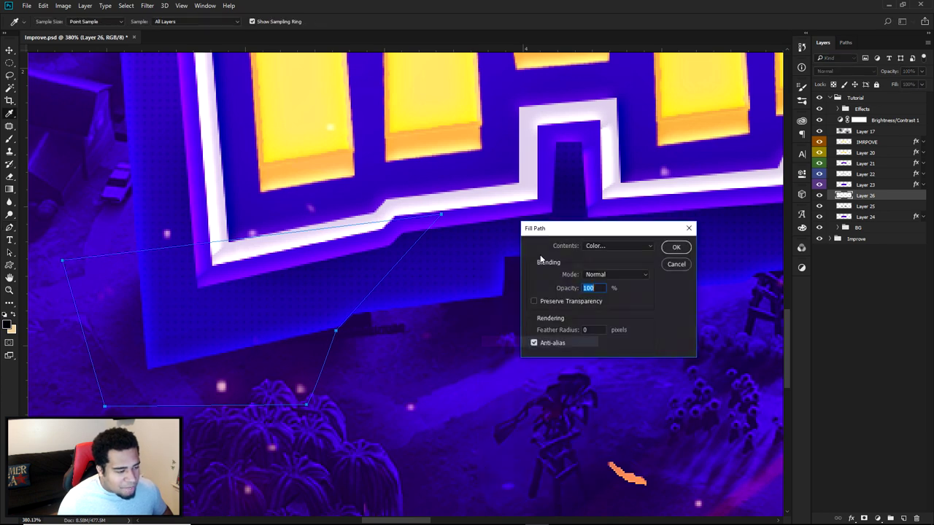
left_click(602, 246)
left_click(603, 272)
left_click(785, 316)
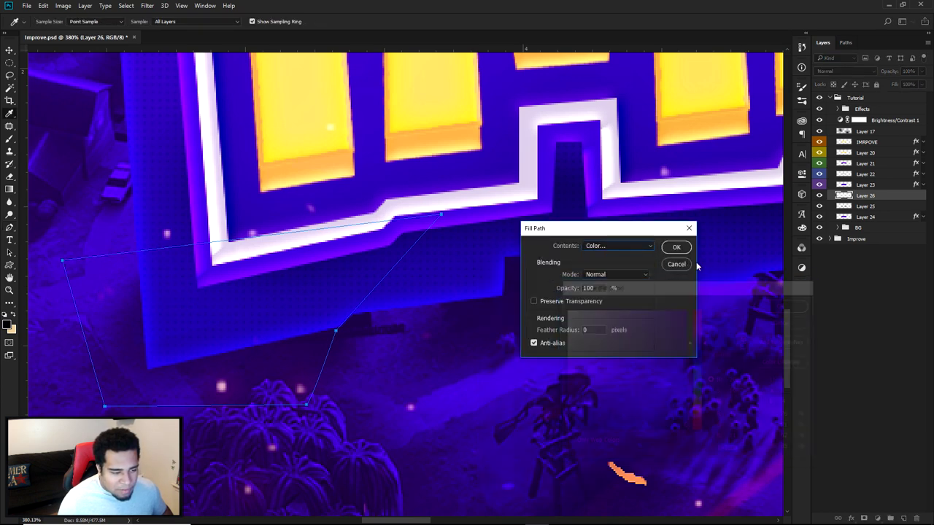
left_click(676, 265)
Turn the corner path into a selection with 0 px feather, brush dark purple shading along its slanted edge, and deselect.
right_click(597, 237)
left_click(634, 282)
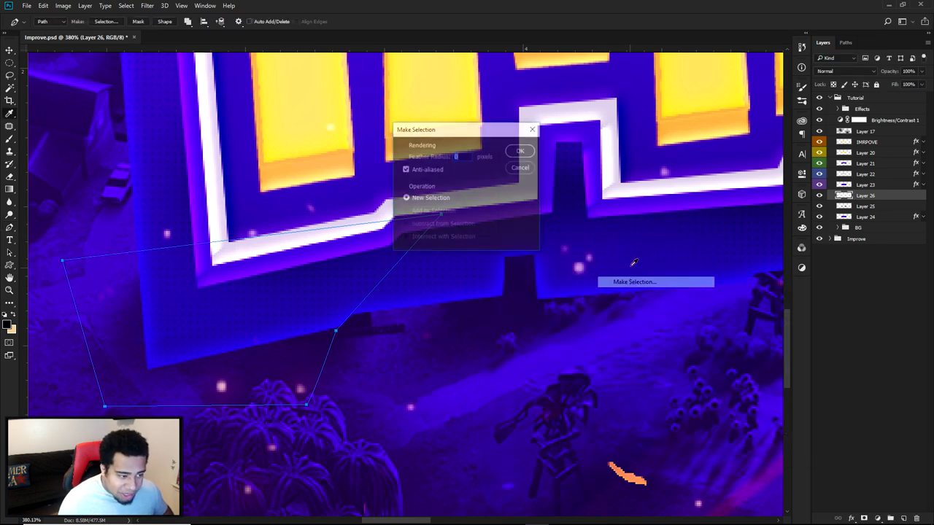
left_click(520, 152)
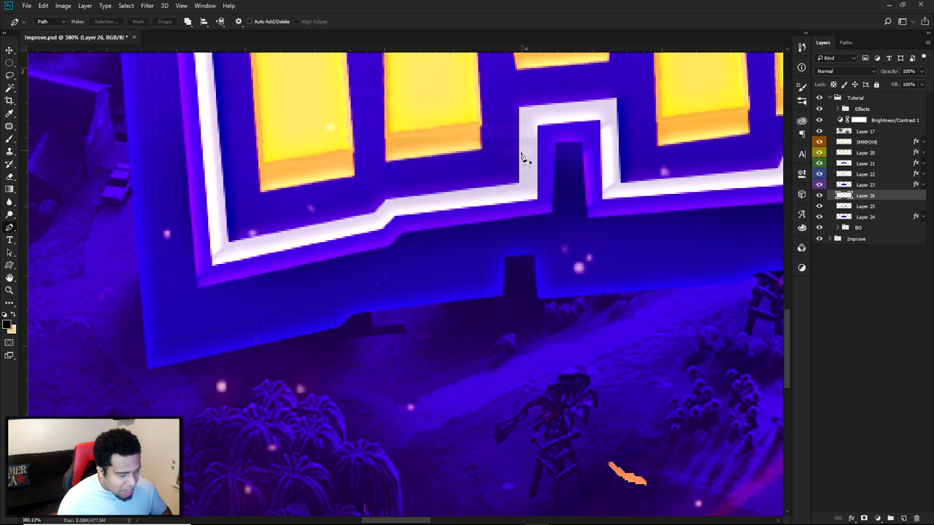
left_click(7, 324)
left_click(784, 304)
key("b")
left_click_drag(371, 337, 338, 337)
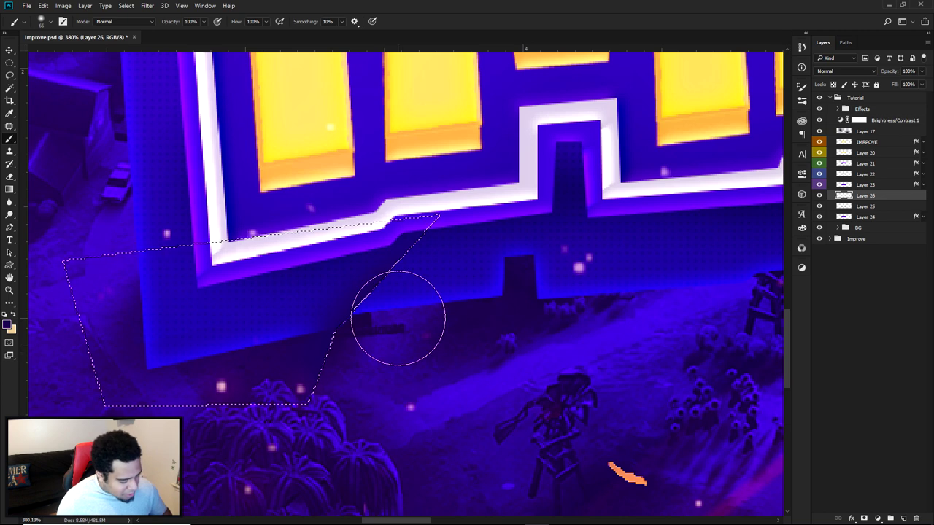
key("ctrl+d")
Move Layer 26 below Layer 25 and clip it to Layer 24.
key("p")
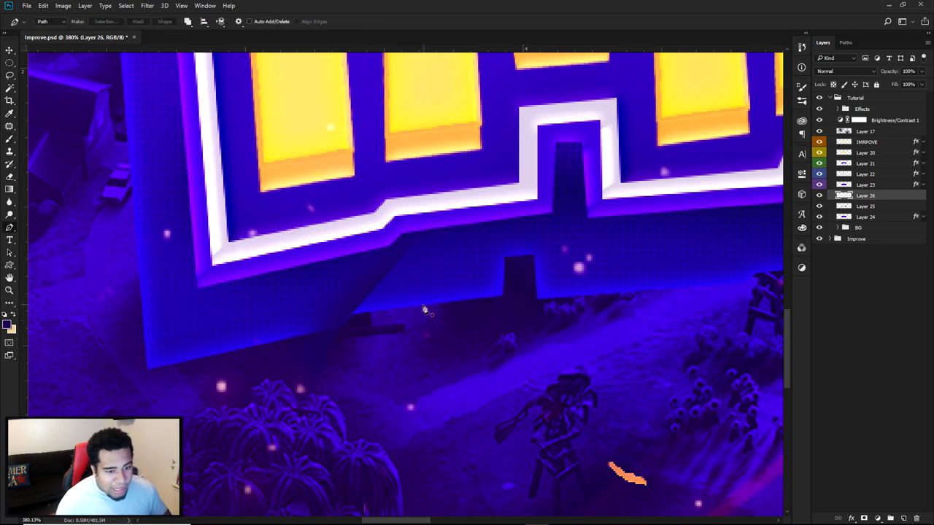
left_click_drag(857, 197, 861, 213)
right_click(862, 207)
left_click(786, 261)
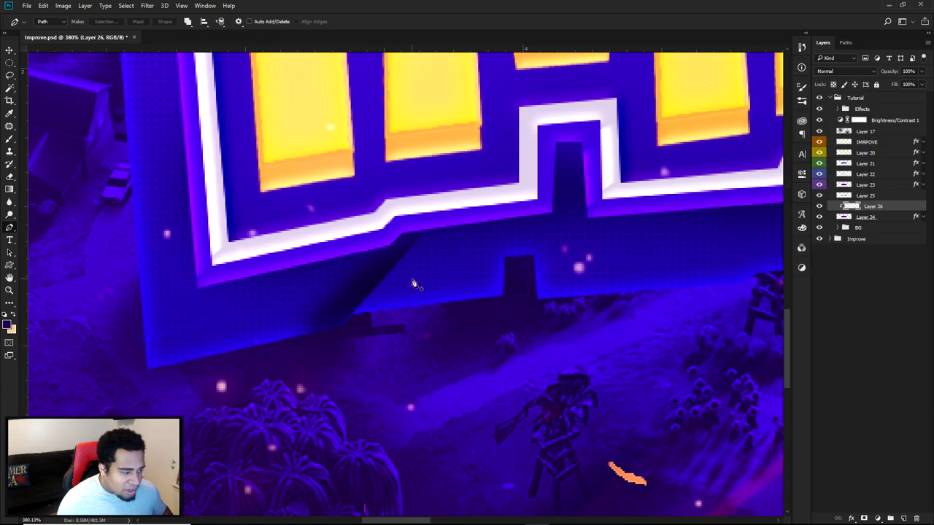
Draw a closed Pen path around the extrusion section just right of the notch under the M.
scroll(411, 278, "down", 5)
scroll(439, 284, "down", 2)
scroll(474, 288, "up", 8)
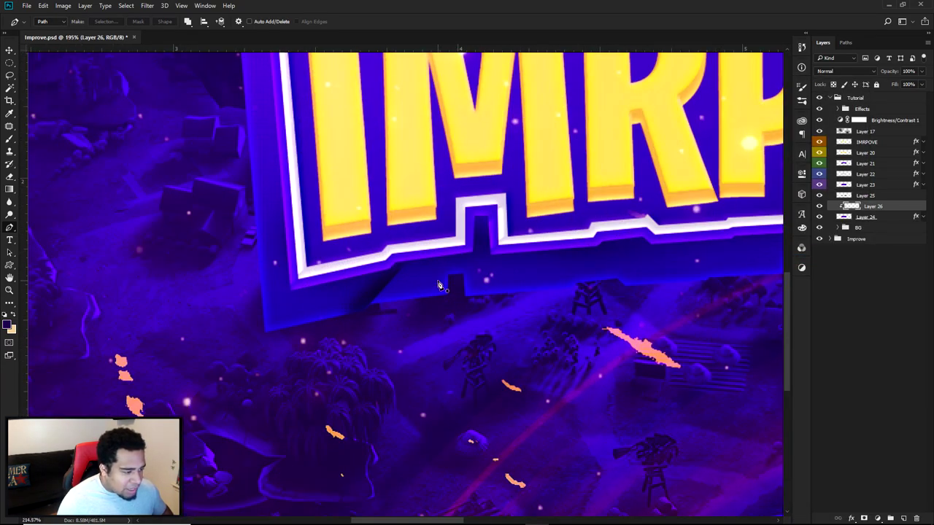
left_click_drag(515, 295, 450, 272)
left_click(412, 302)
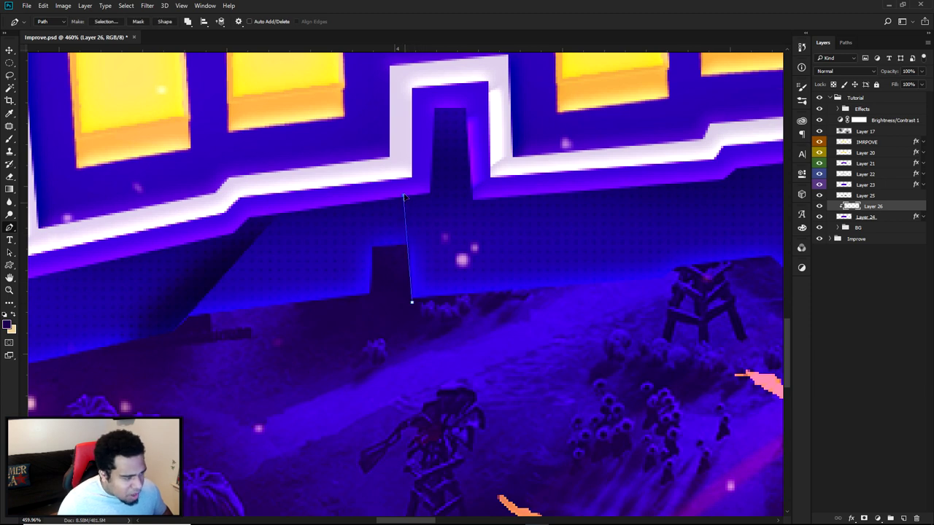
scroll(429, 218, "down", 2)
left_click(575, 260)
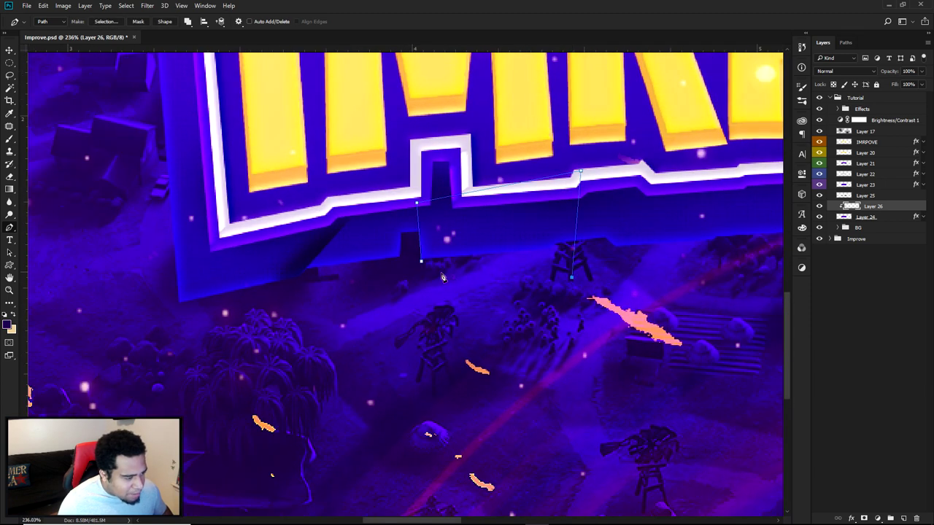
left_click(421, 261)
Convert the path beside the notch to a selection, brush dark shading along its left edge, and deselect.
right_click(454, 245)
left_click(482, 291)
left_click(521, 150)
key("b")
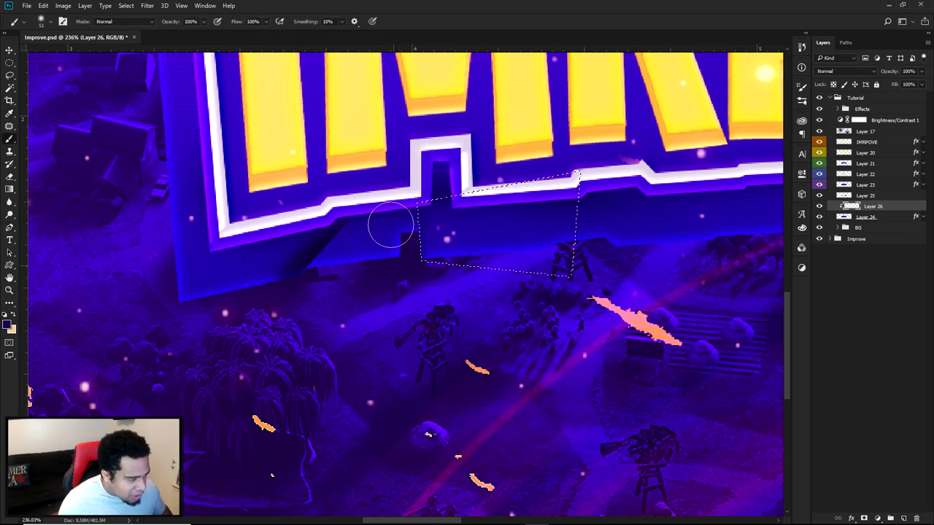
key("ctrl+d")
Draw a closed Pen path on the extrusion between the M and R, with its right edge slanting up to the outline.
key("p")
scroll(540, 267, "right", 3)
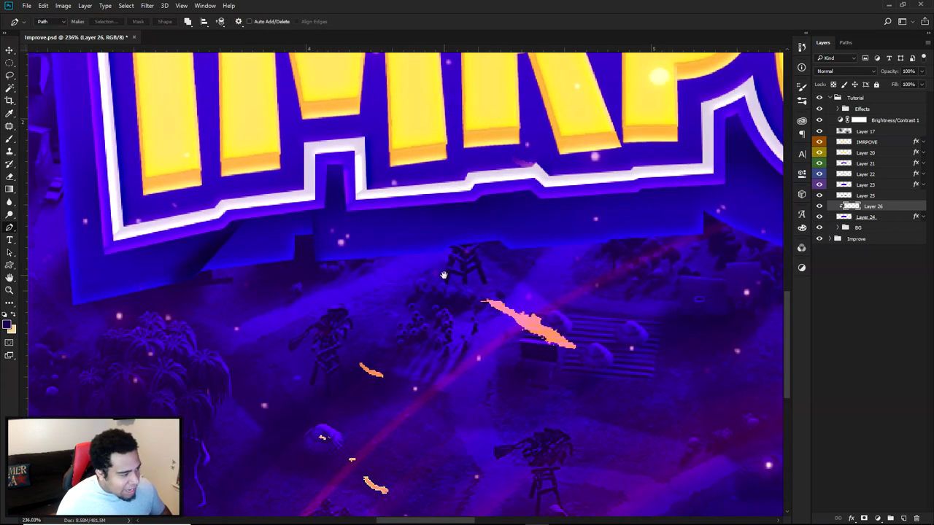
key("v")
left_click_drag(343, 252, 344, 252)
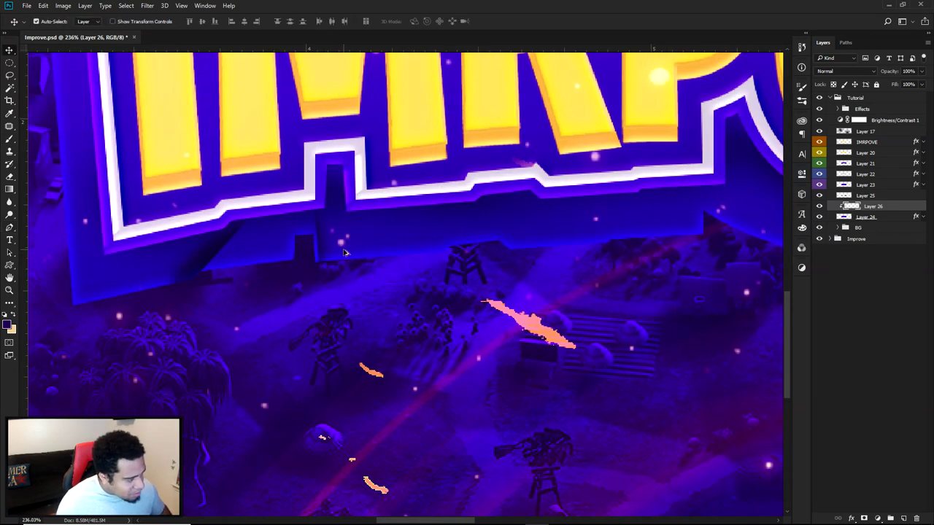
key("p")
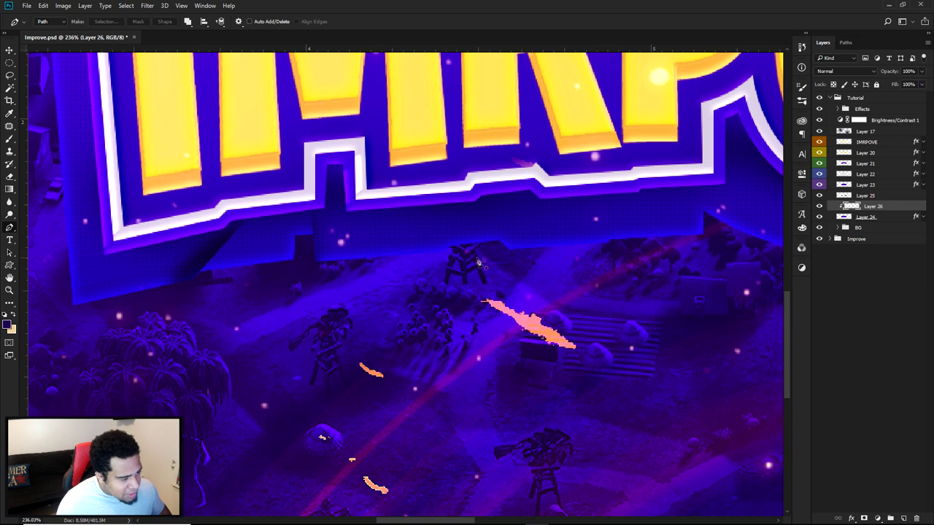
left_click(438, 256)
left_click(497, 194)
left_click(371, 182)
left_click(324, 234)
left_click(343, 277)
left_click(438, 256)
Make a selection from the slanted path, brush dark shading along its right edge, deselect, and switch to the Move tool.
right_click(471, 255)
left_click(511, 298)
left_click(521, 151)
key("b")
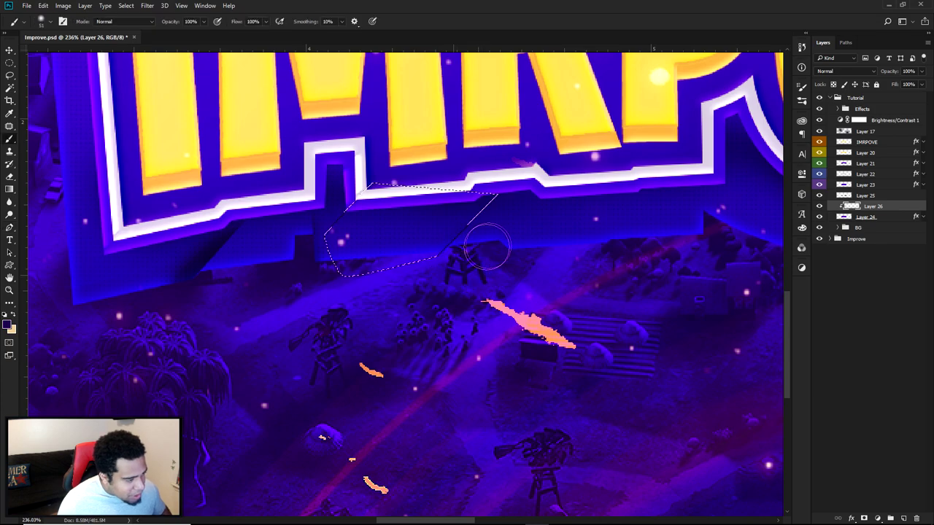
key("ctrl+d")
key("v")
scroll(500, 310, "down", 10)
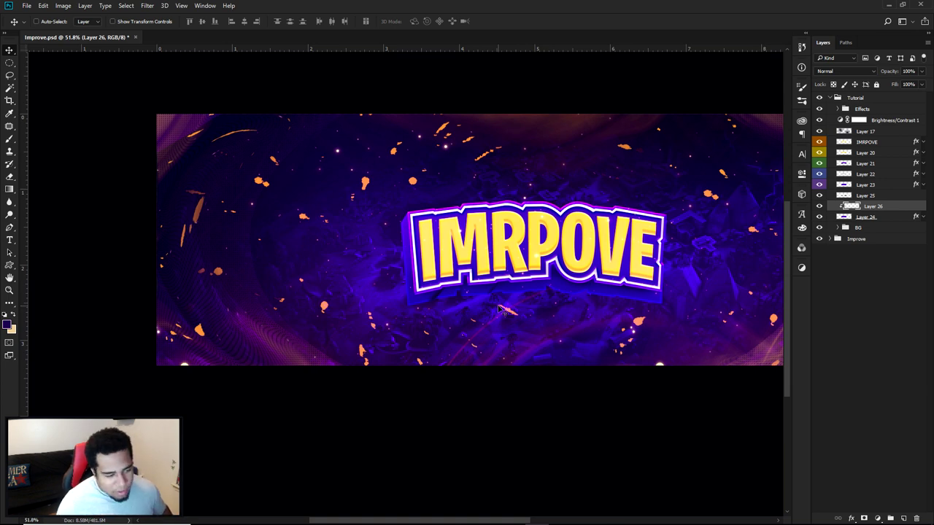
Toggle Layer 17's visibility repeatedly to compare the banner with and without its glow.
scroll(501, 310, "down", 2)
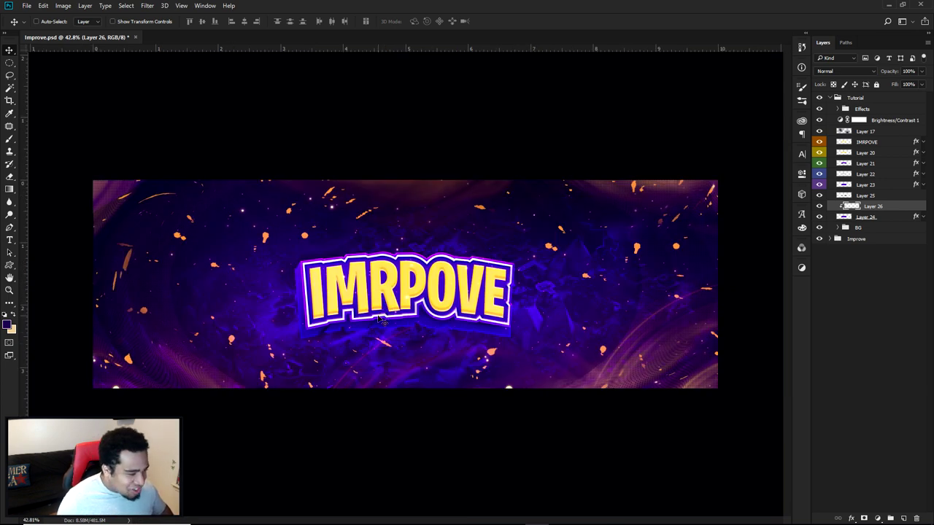
scroll(365, 321, "up", 3)
scroll(365, 321, "down", 1)
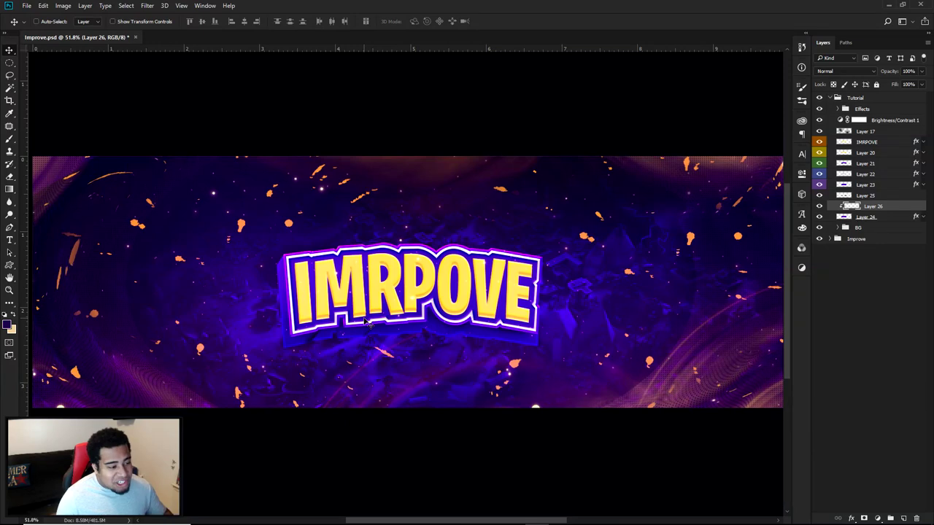
scroll(367, 323, "down", 1)
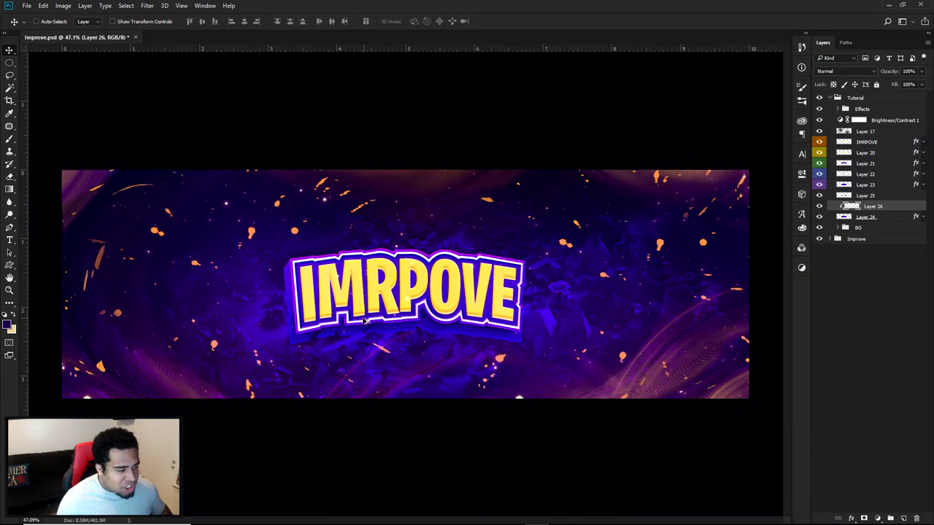
left_click(861, 142)
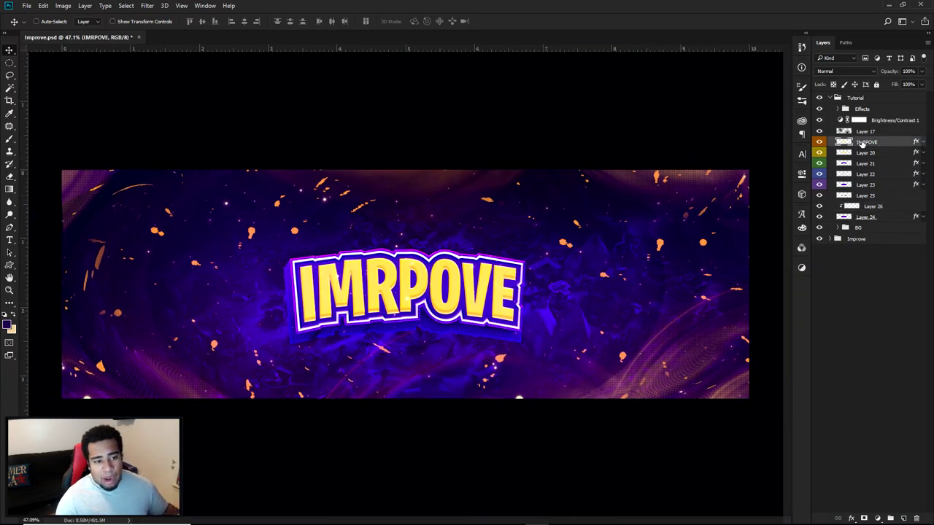
left_click(819, 132)
left_click(819, 132)
left_click(819, 132)
left_click(819, 132)
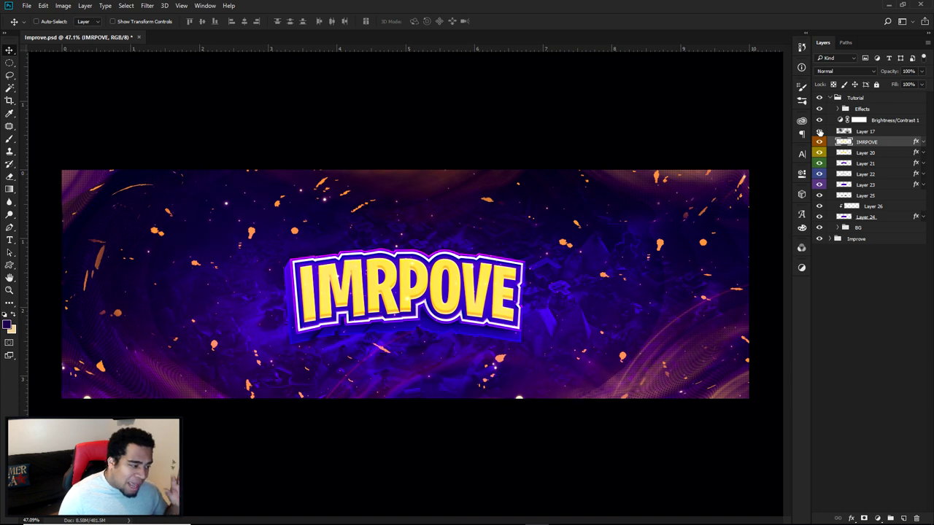
left_click(819, 131)
left_click(819, 131)
Hide Layer 17, add a new layer above it, and ready a soft brush of about 1270 px in sampled dark navy.
left_click(854, 132)
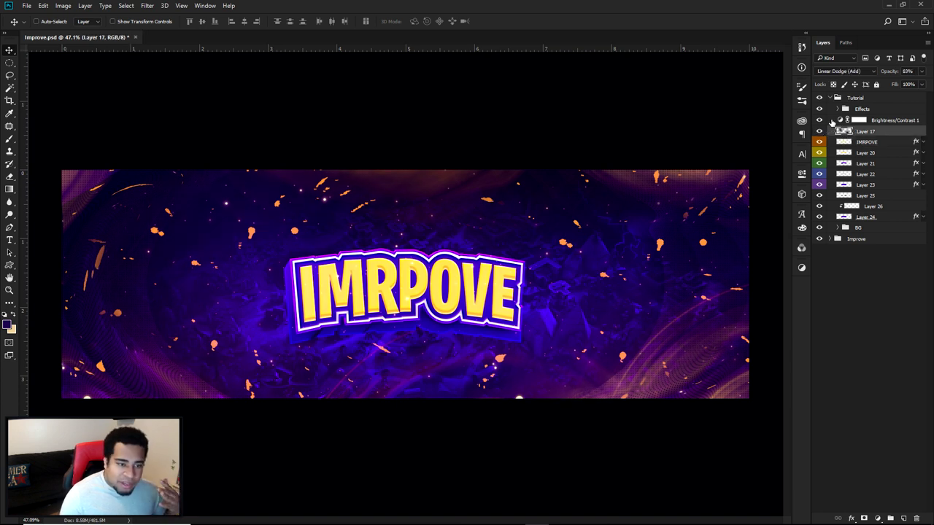
left_click(903, 518)
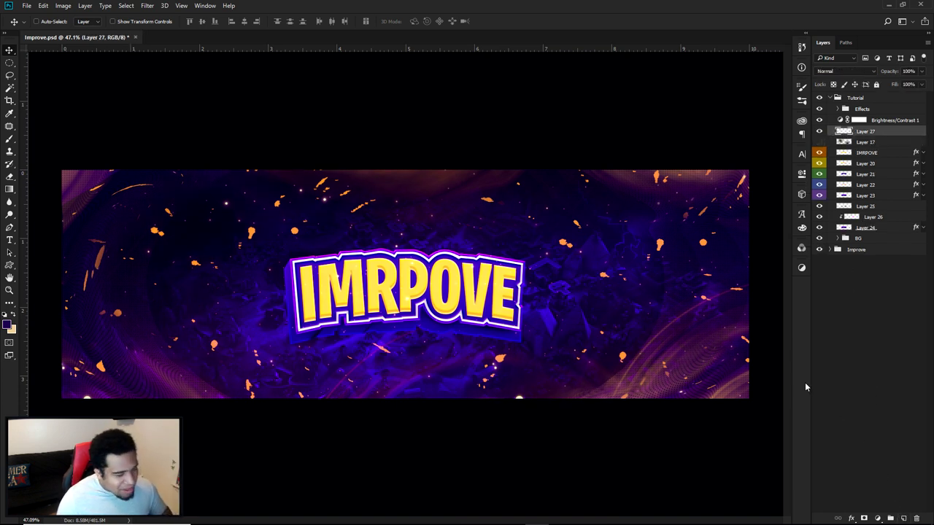
key("b")
left_click_drag(575, 269, 654, 264)
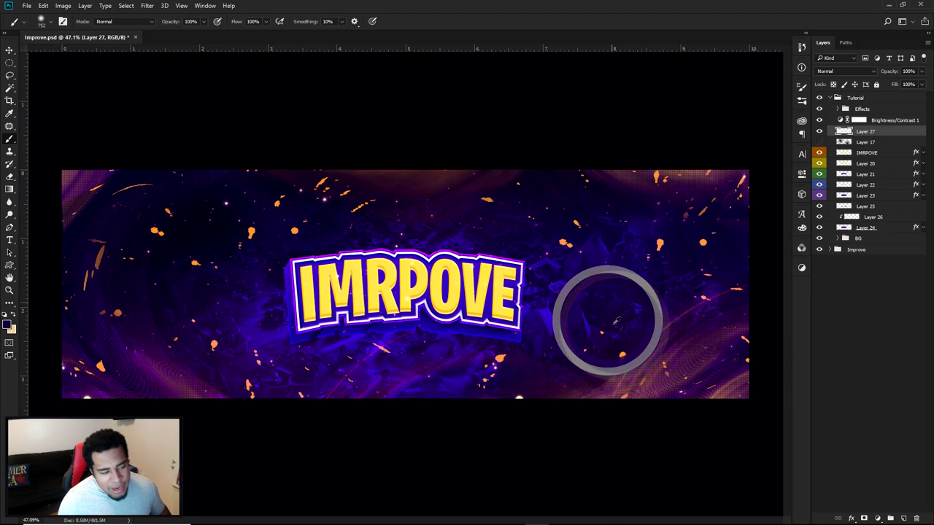
mouse_move(385, 175)
left_mouse_down()
mouse_move(454, 219)
mouse_move(486, 225)
mouse_move(485, 234)
left_mouse_up()
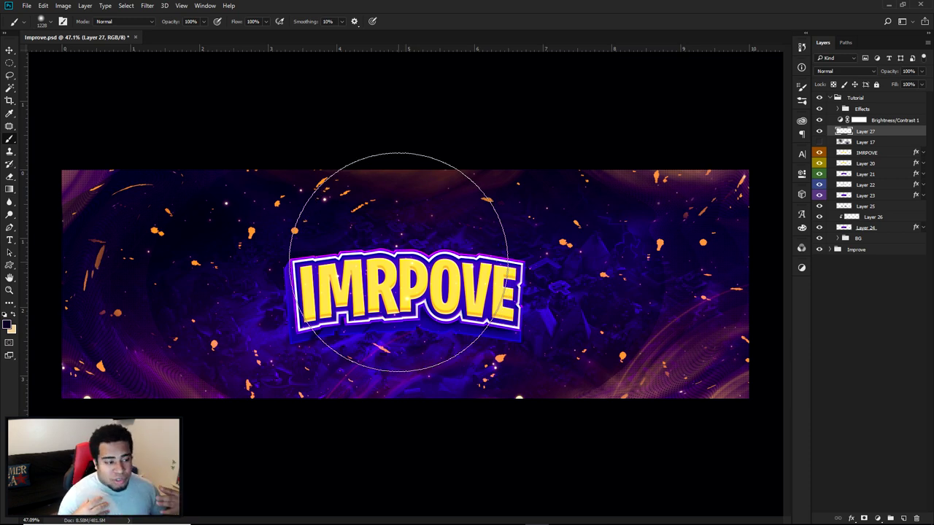
left_click_drag(371, 270, 398, 270)
Paint large soft dark navy dabs over the title and the background around it on Layer 27, undoing the last one.
mouse_move(321, 284)
left_mouse_down()
mouse_move(273, 280)
mouse_move(281, 265)
left_mouse_up()
left_click(262, 262)
left_click(501, 387)
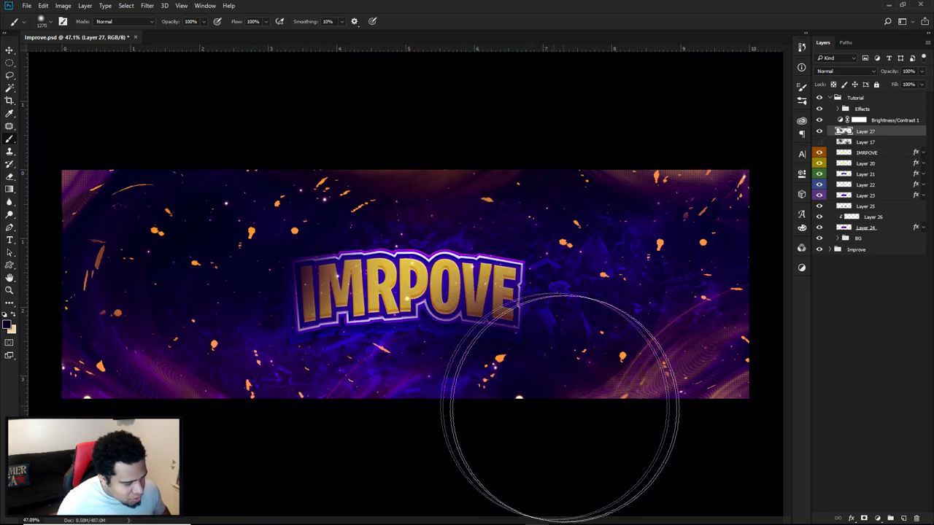
left_click_drag(523, 195, 493, 195)
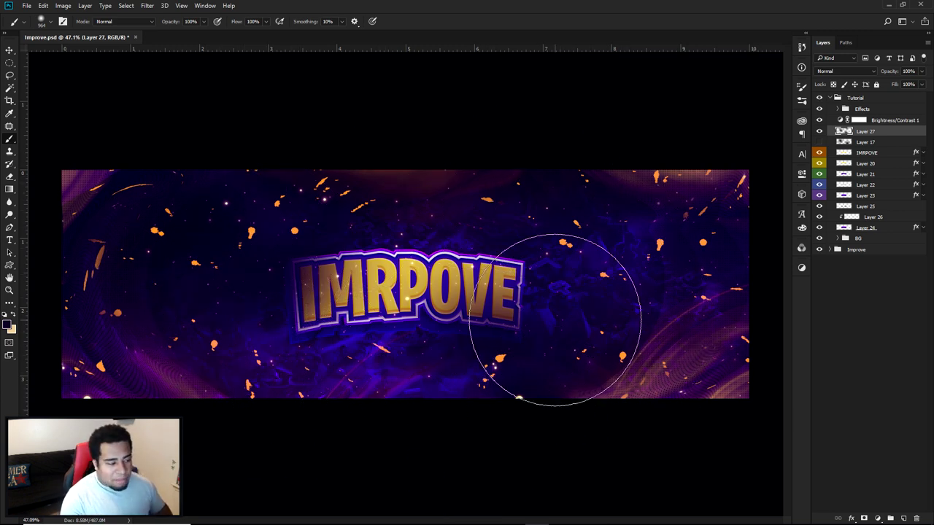
key("ctrl+z")
Reduce the brush to about 450 px and dab dark navy over the title's P, undoing and redoing until placed.
mouse_move(420, 313)
left_mouse_down()
mouse_move(378, 299)
mouse_move(403, 292)
left_mouse_up()
left_click(406, 291)
key("ctrl+z")
left_click(406, 293)
key("ctrl+z")
left_click(408, 290)
key("ctrl+z")
key("]")
left_click(409, 294)
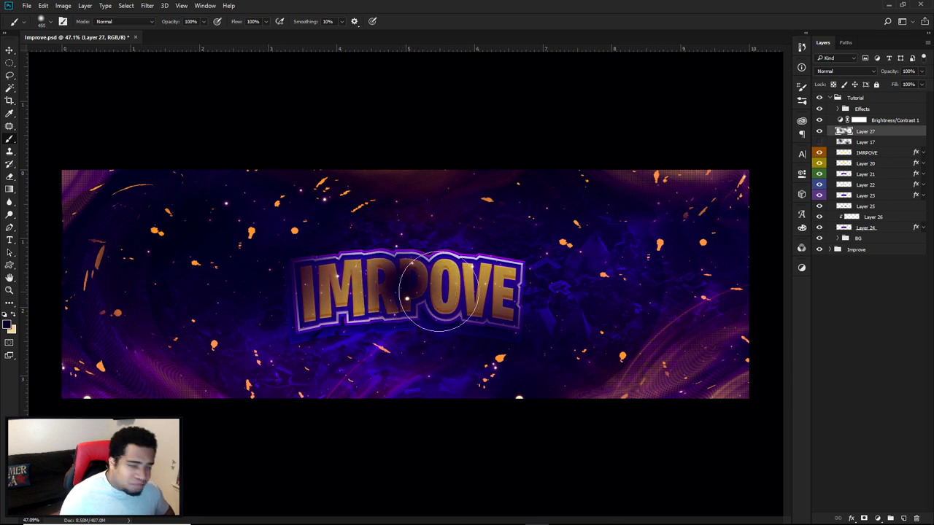
Set Layer 27 to Linear Dodge (Add) at 75% opacity and toggle its visibility to compare the glow.
left_click(832, 72)
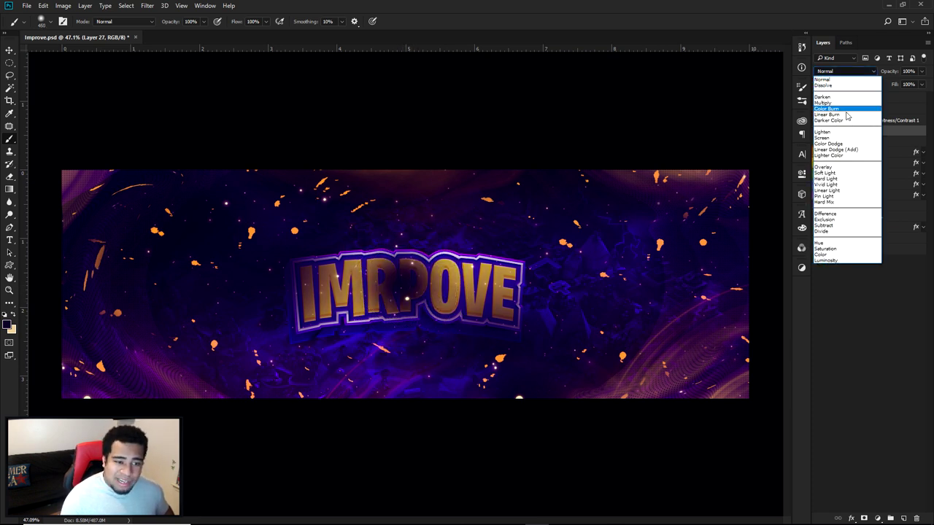
left_click(833, 150)
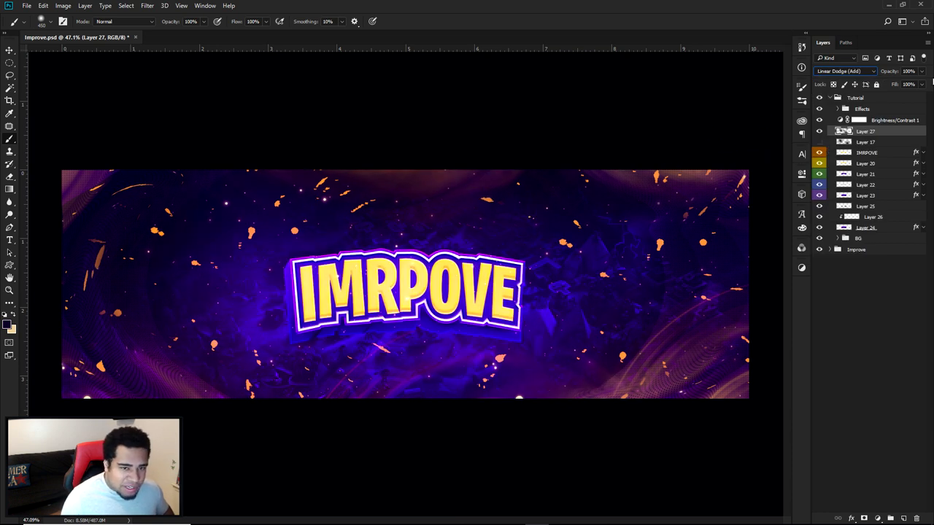
left_click_drag(920, 78, 909, 85)
key("v")
left_click(818, 131)
left_click(819, 131)
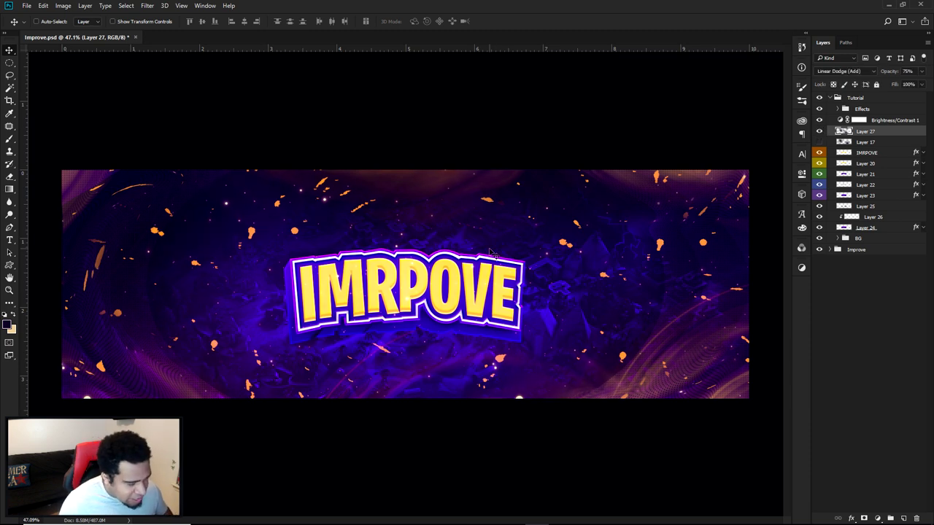
Group Layer 20 through Layer 24, leaving the IMRPOVE text layer outside the group.
scroll(492, 251, "down", 5)
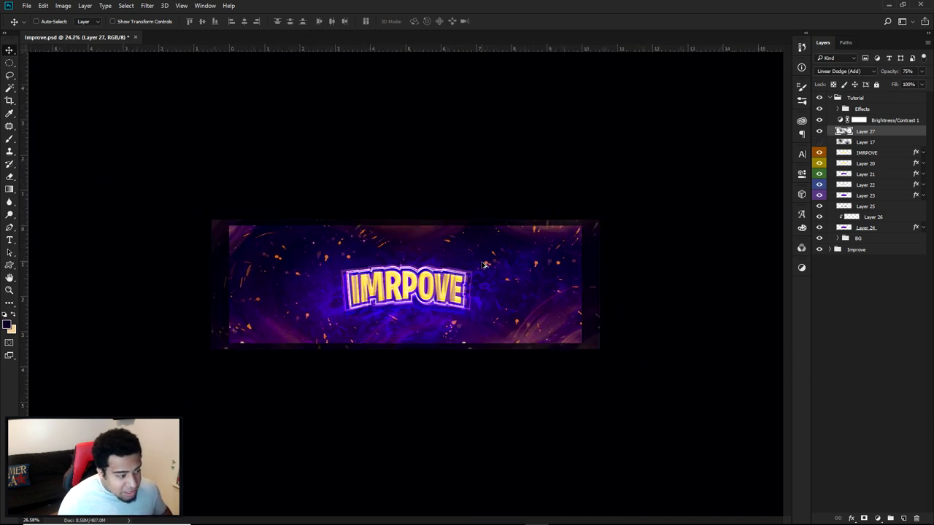
scroll(482, 261, "up", 3)
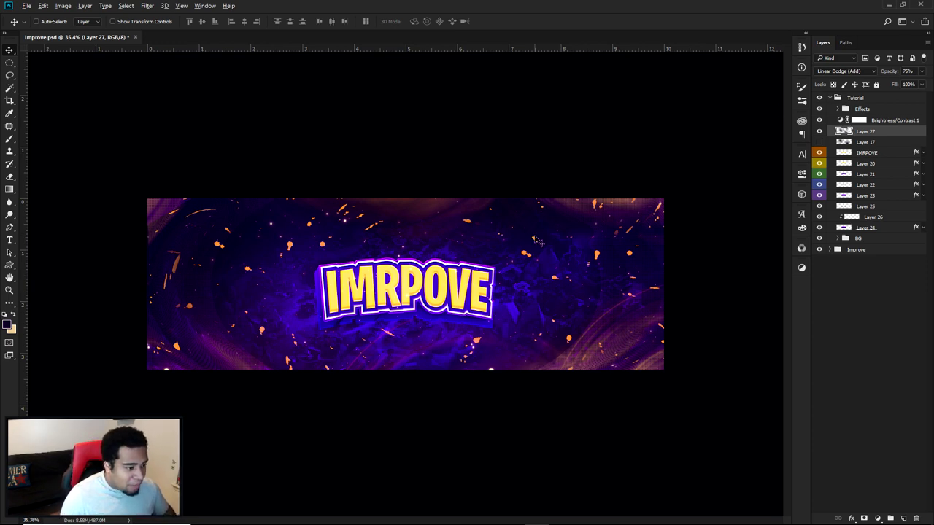
scroll(536, 241, "up", 3)
scroll(756, 202, "down", 1)
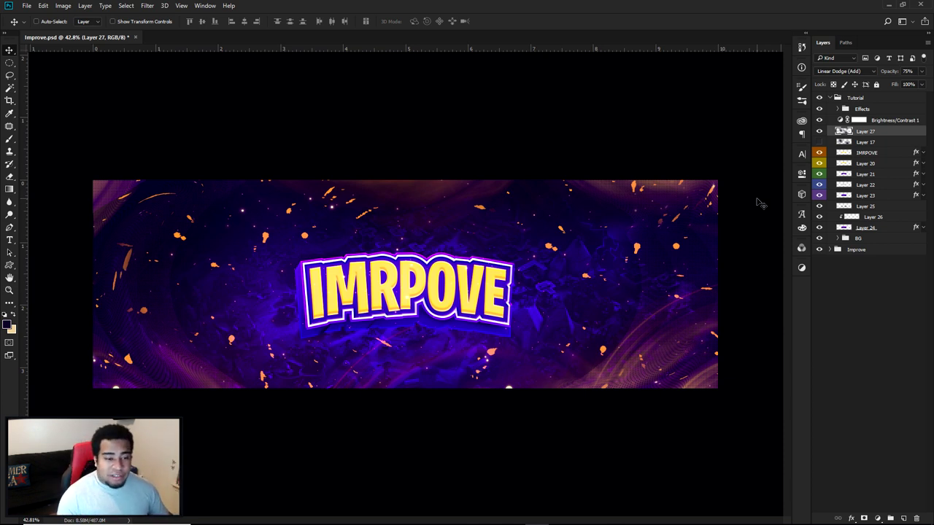
left_click(864, 153)
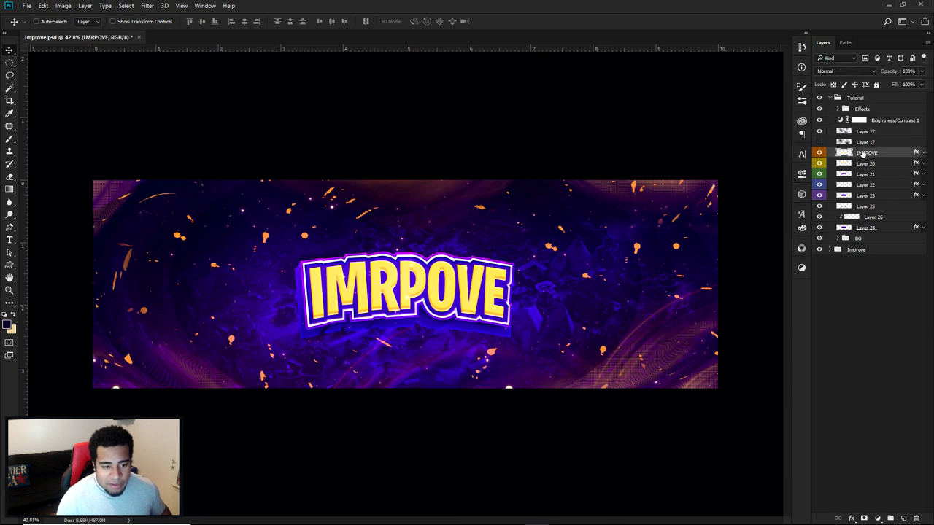
left_click(864, 163)
left_click(866, 227, "shift")
key("ctrl+g")
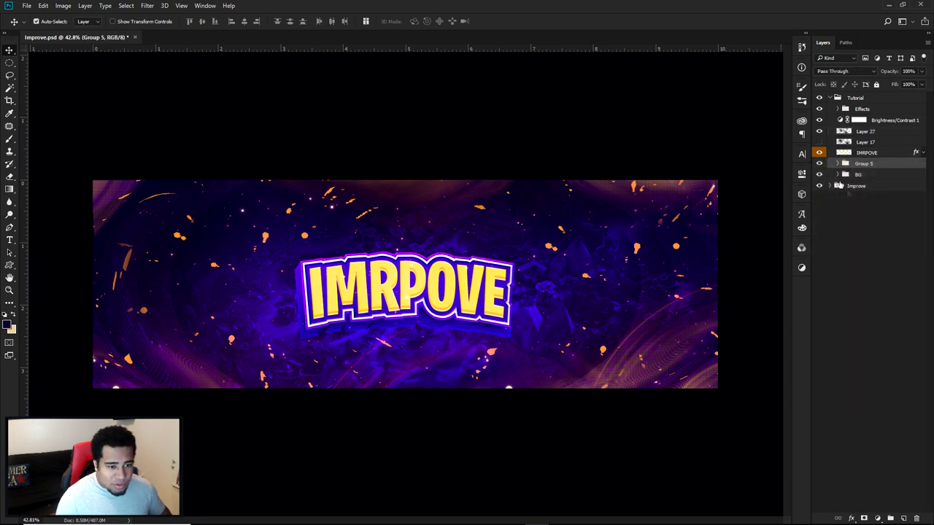
Toggle the new group's visibility repeatedly to compare the plain yellow text with the full outlined and extruded title.
left_click(819, 164)
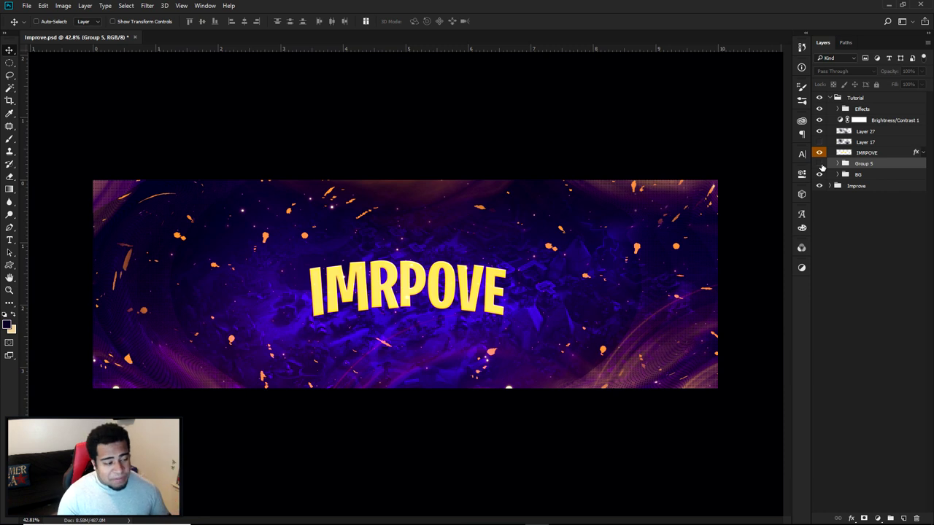
left_click(819, 164)
left_click(820, 164)
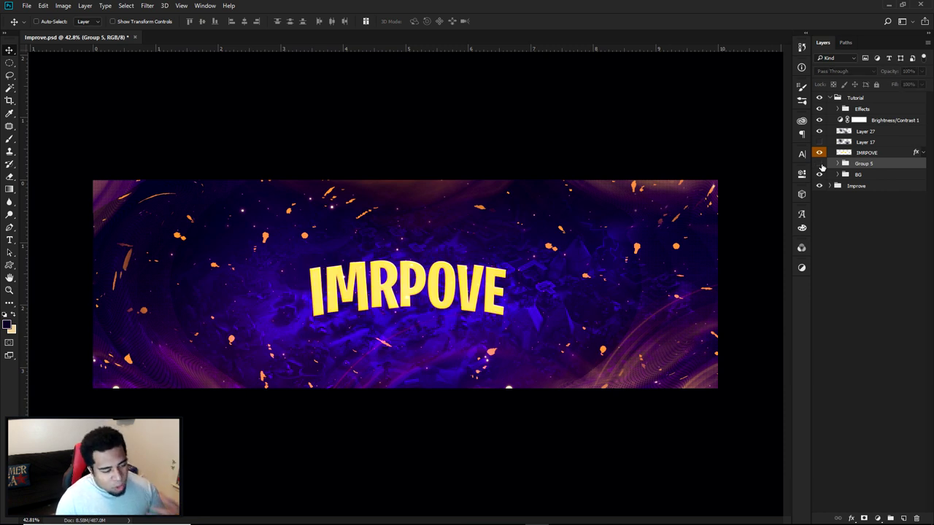
left_click(820, 164)
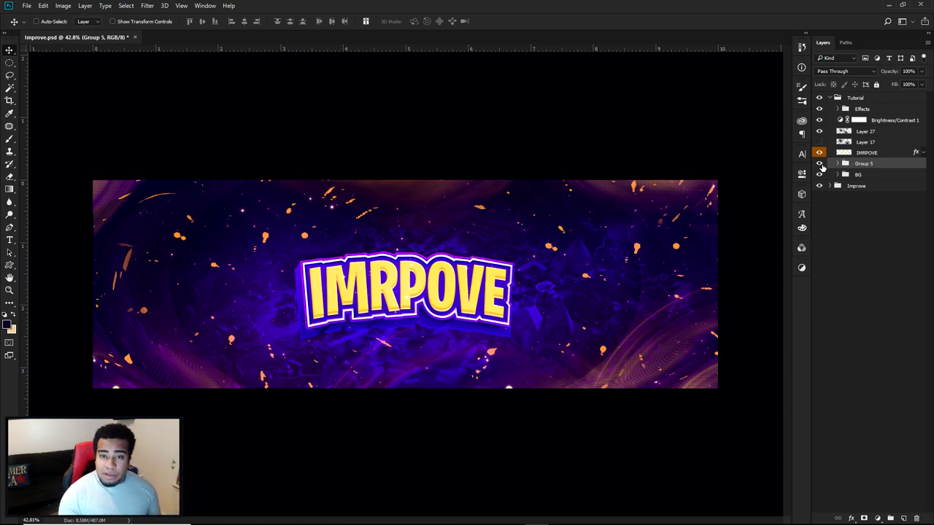
left_click(819, 164)
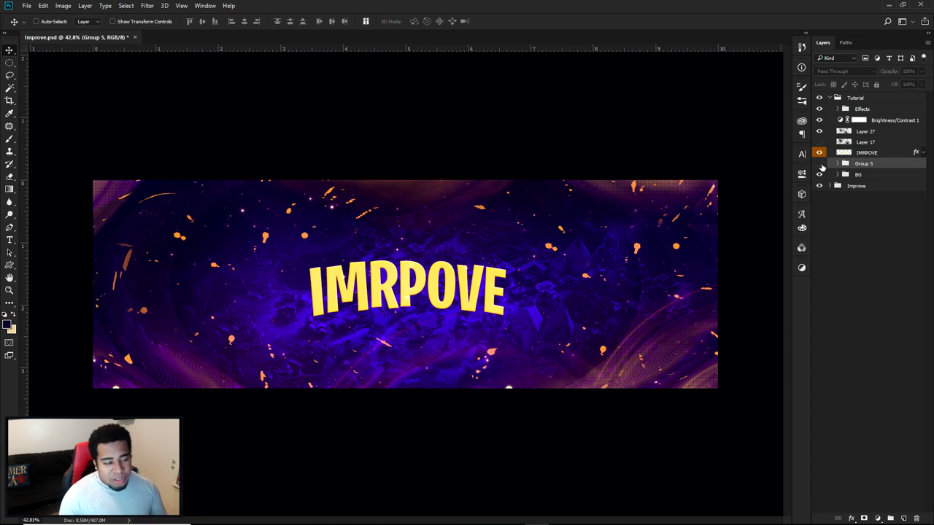
left_click(819, 164)
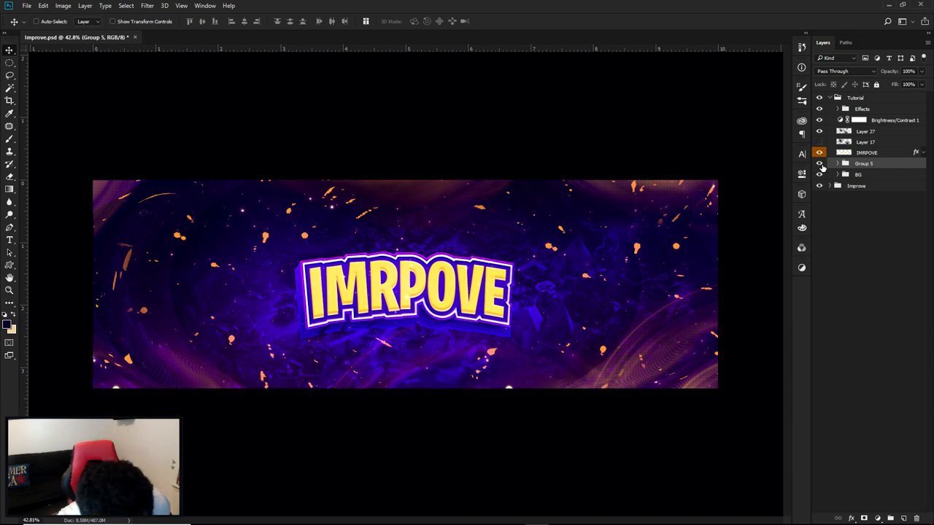
left_click(820, 164)
left_click(819, 164)
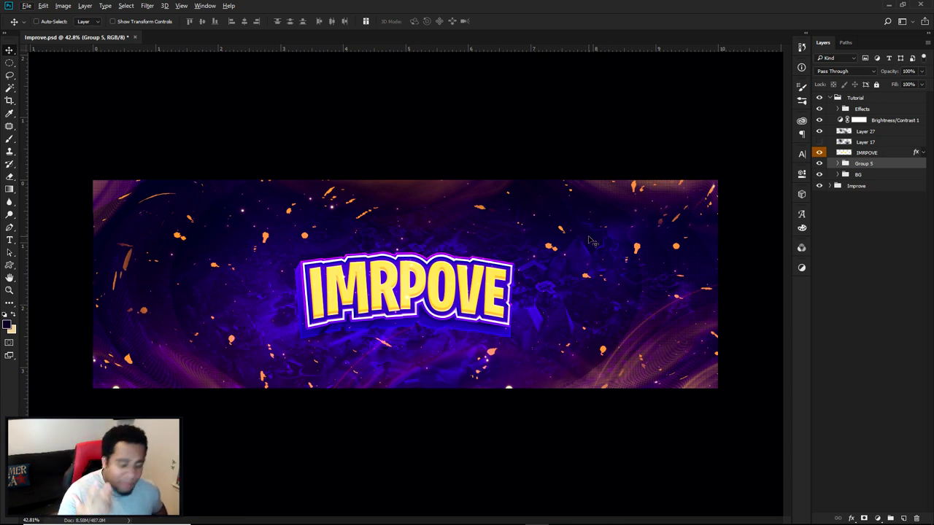
key("alt+v")
key("Escape")
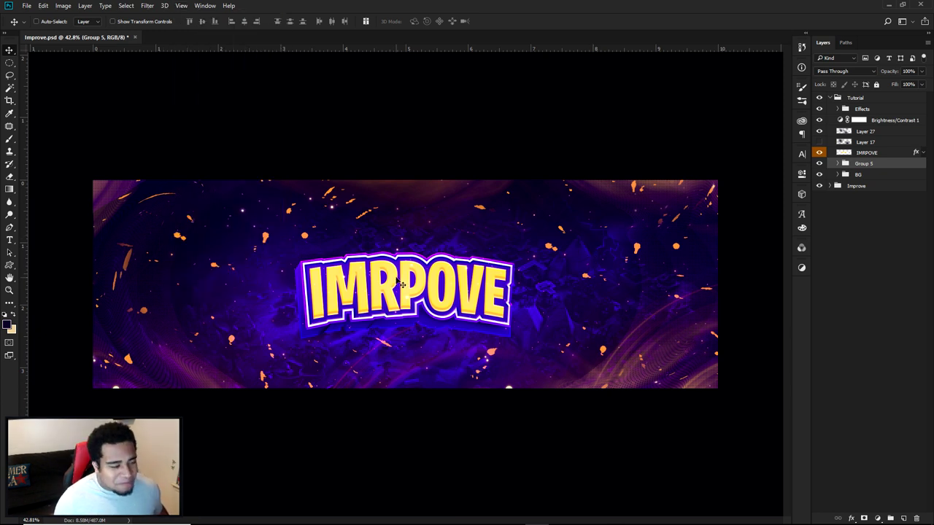